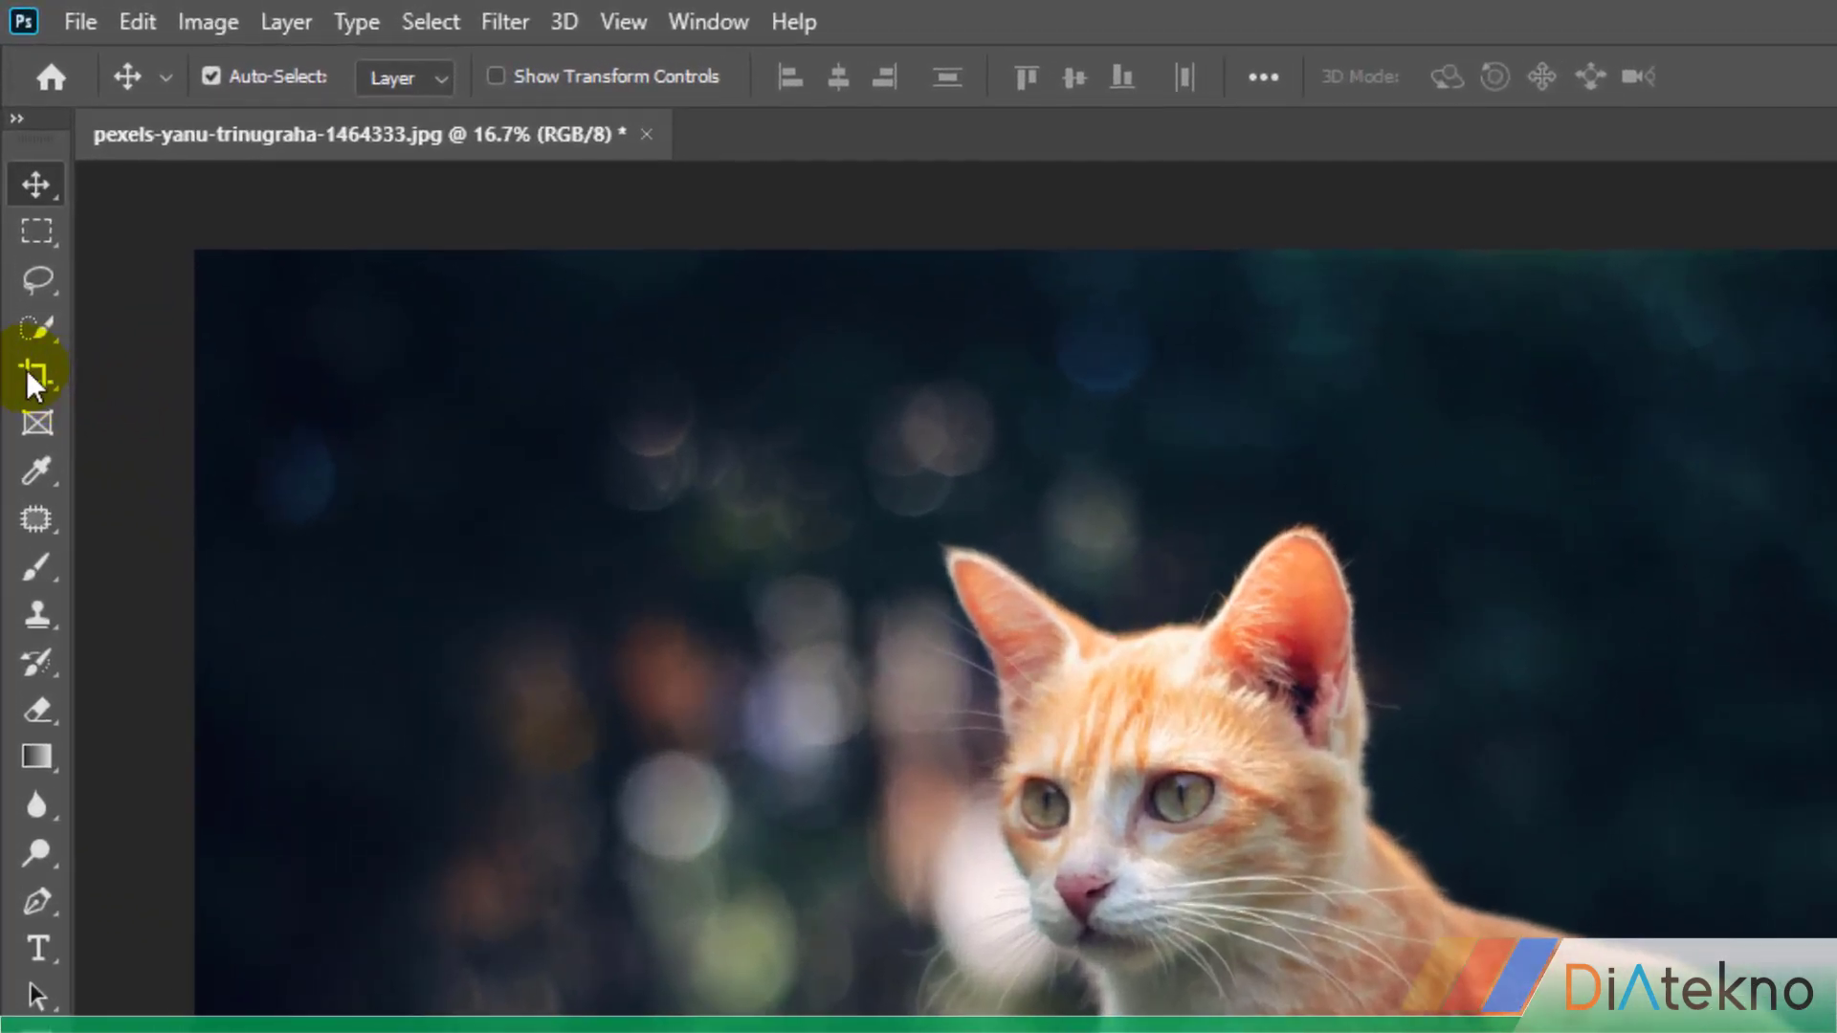
Crop the cat photo to a square of about 1421 × 1421 px filled with the orange fur on its back
click(31, 376)
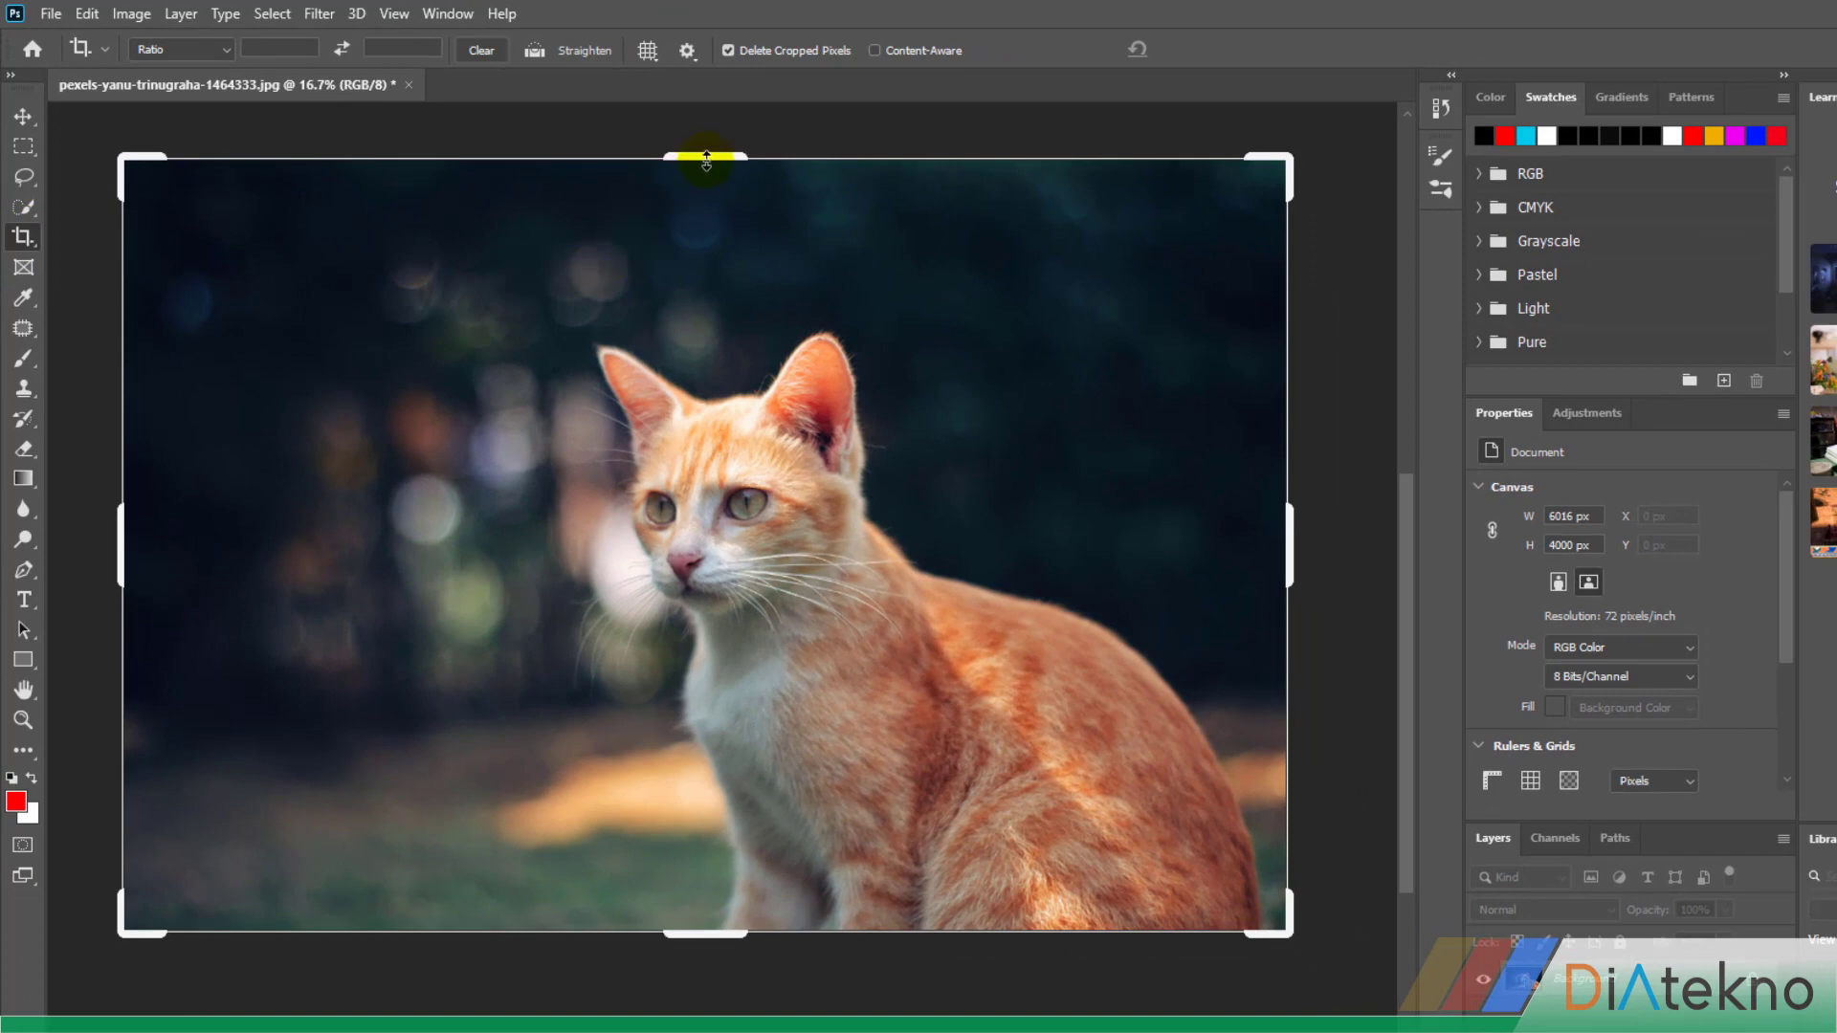
drag(706, 161, 697, 382)
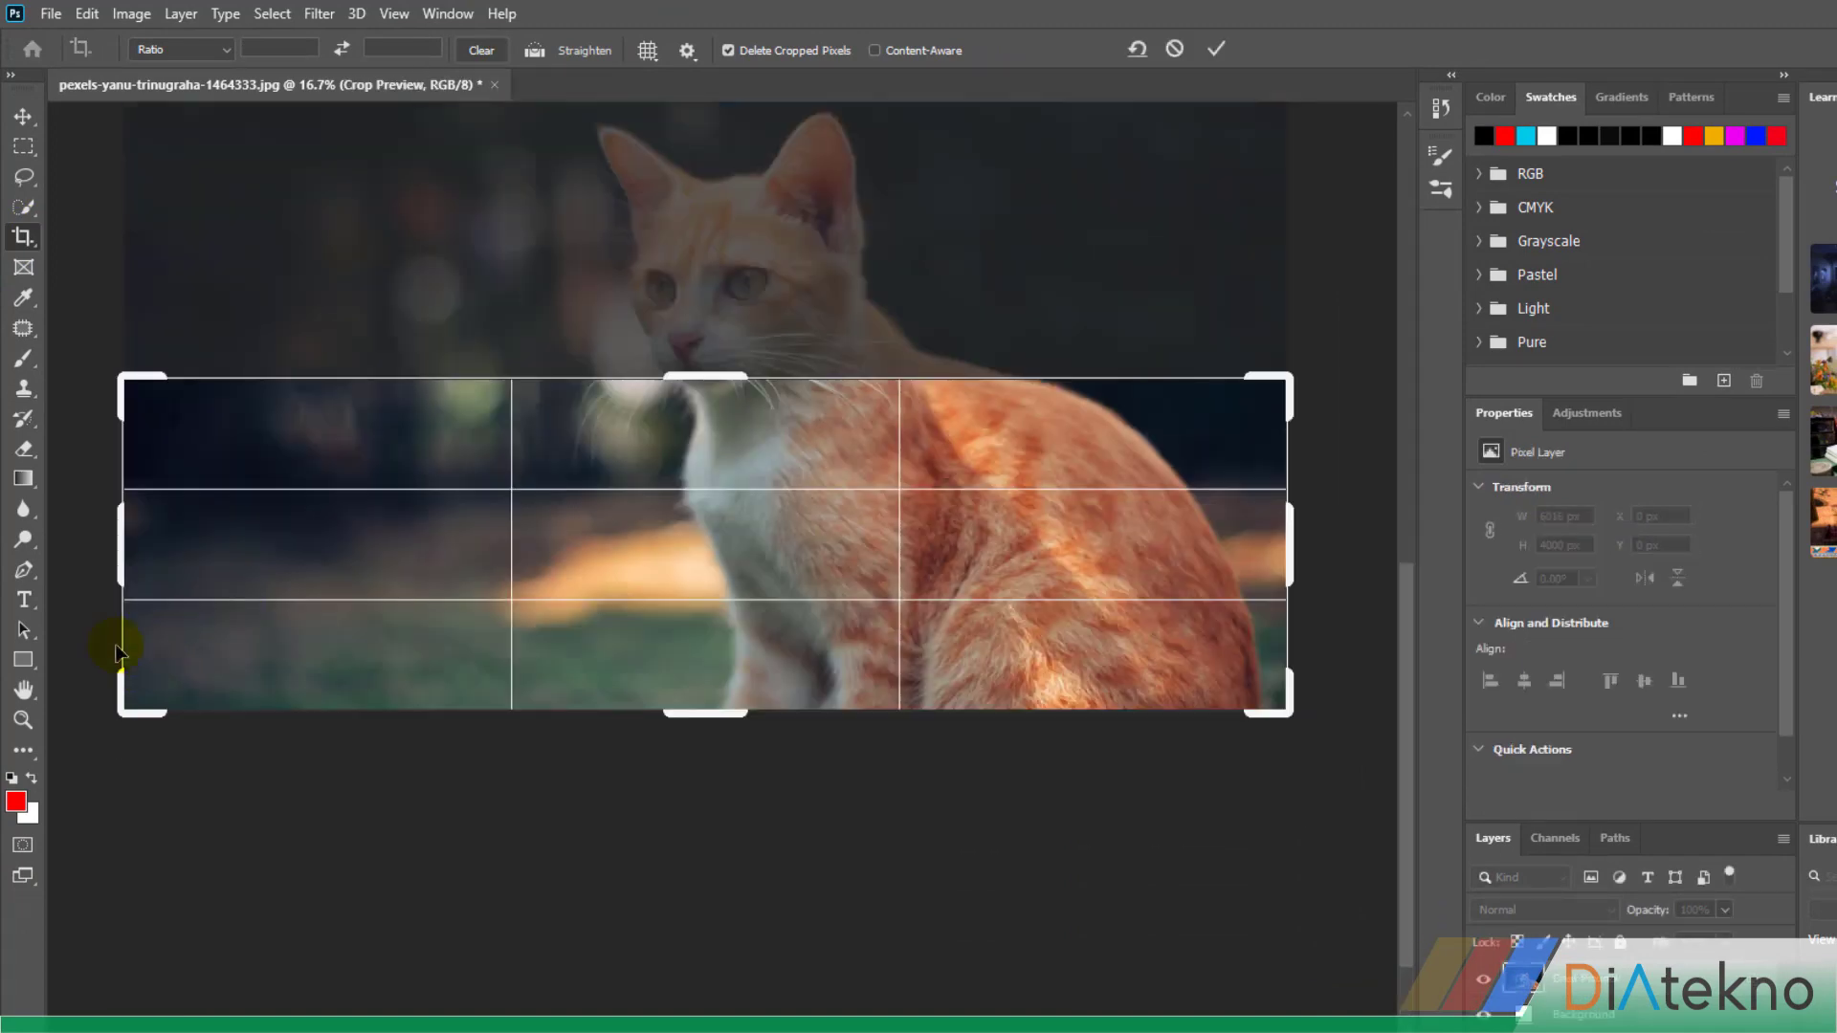
drag(122, 562, 524, 567)
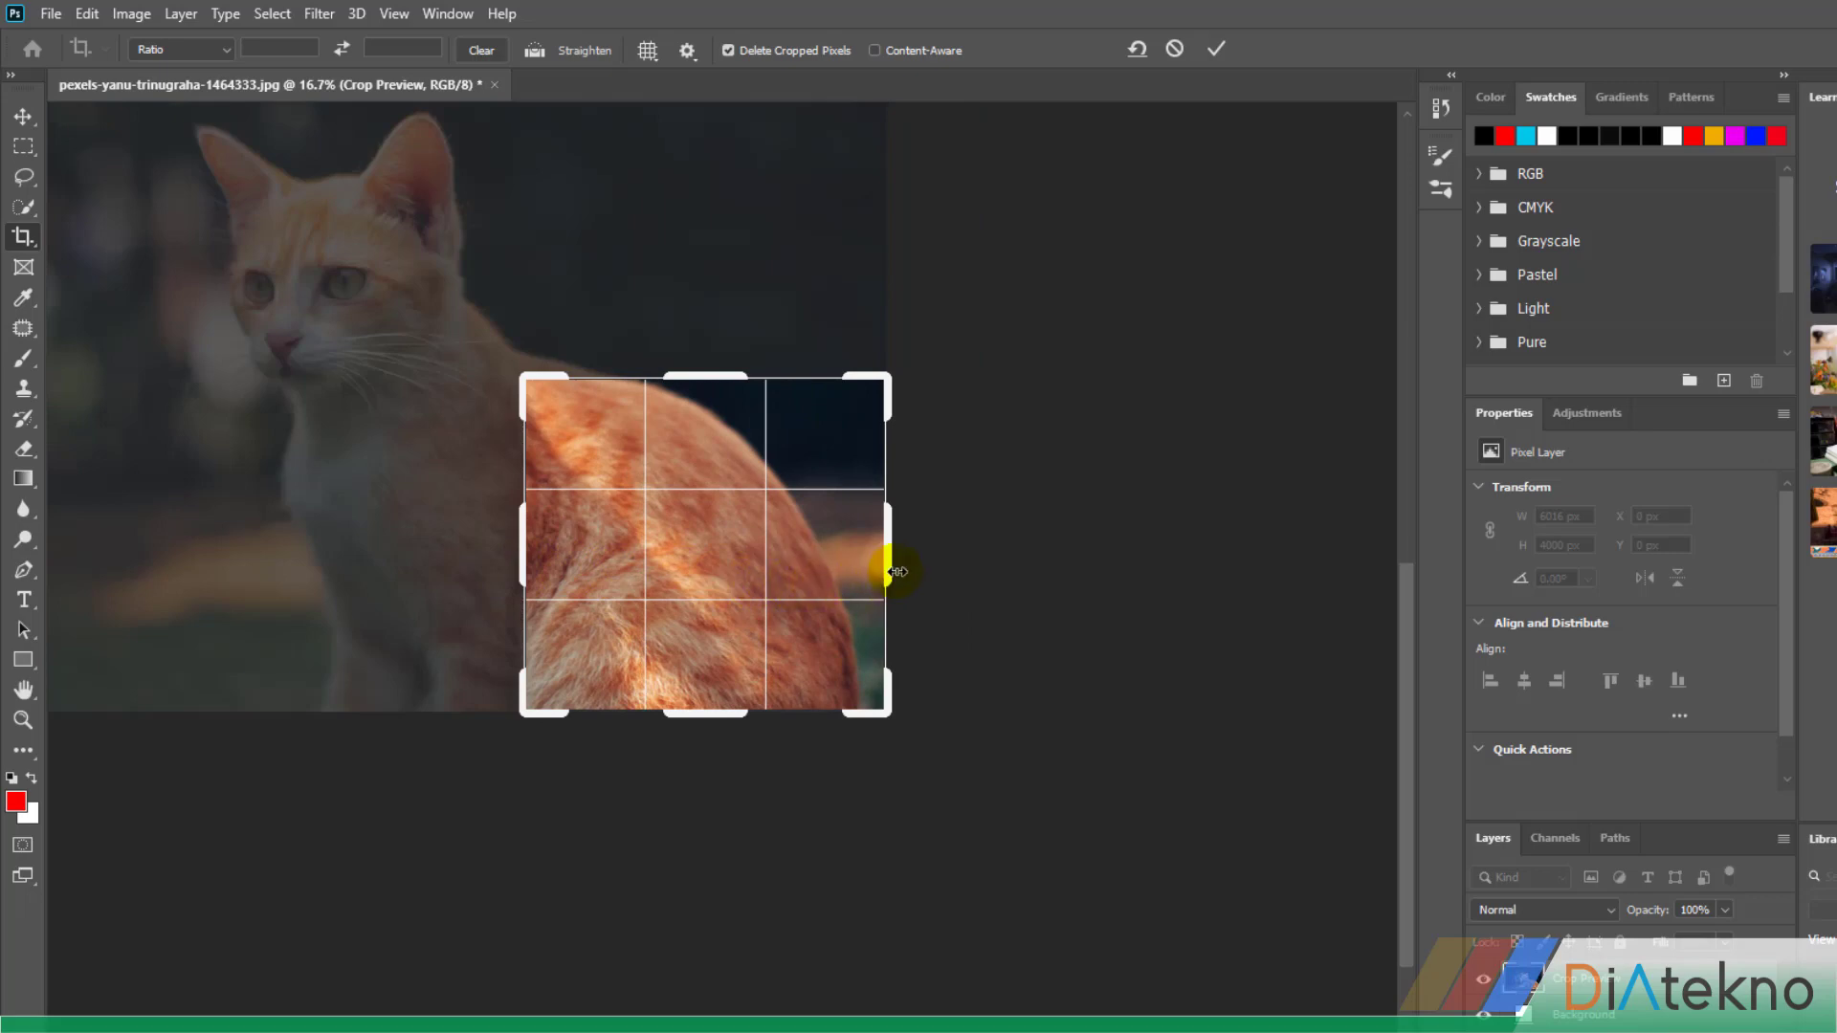
drag(886, 565, 837, 565)
drag(583, 554, 537, 562)
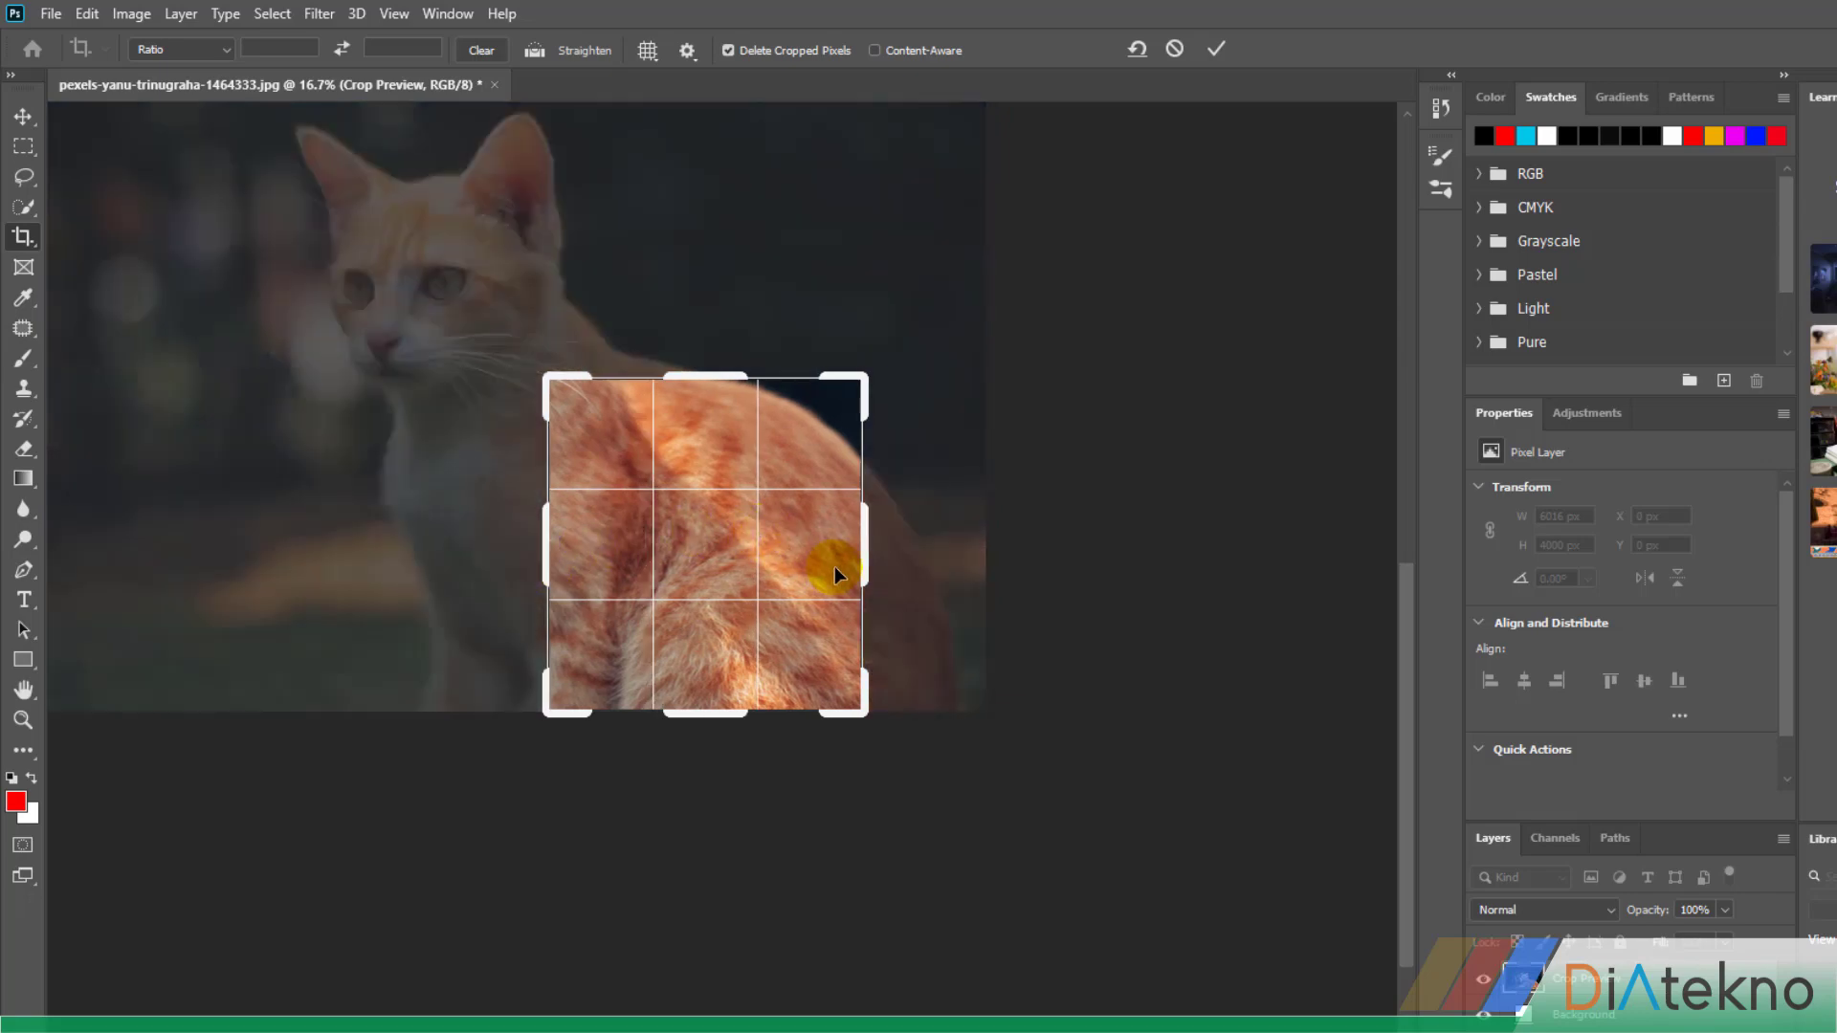
drag(865, 564, 852, 563)
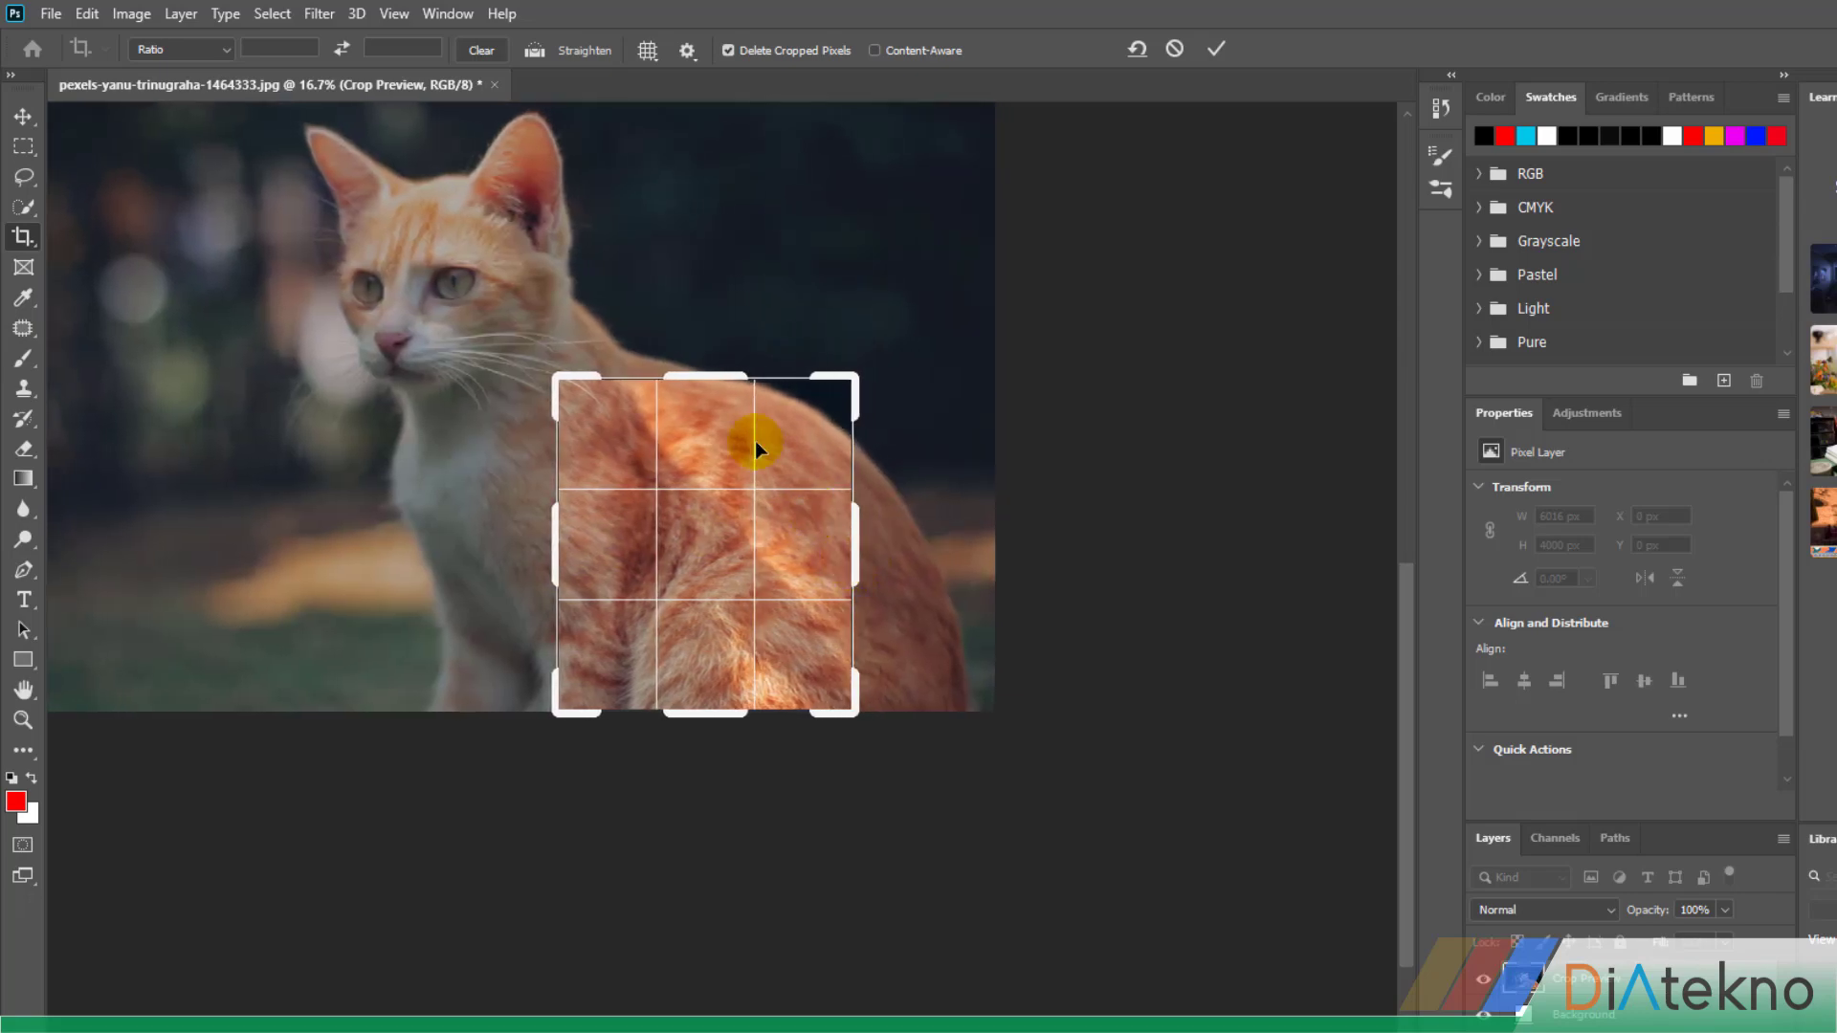
drag(717, 380, 719, 401)
drag(555, 533, 561, 546)
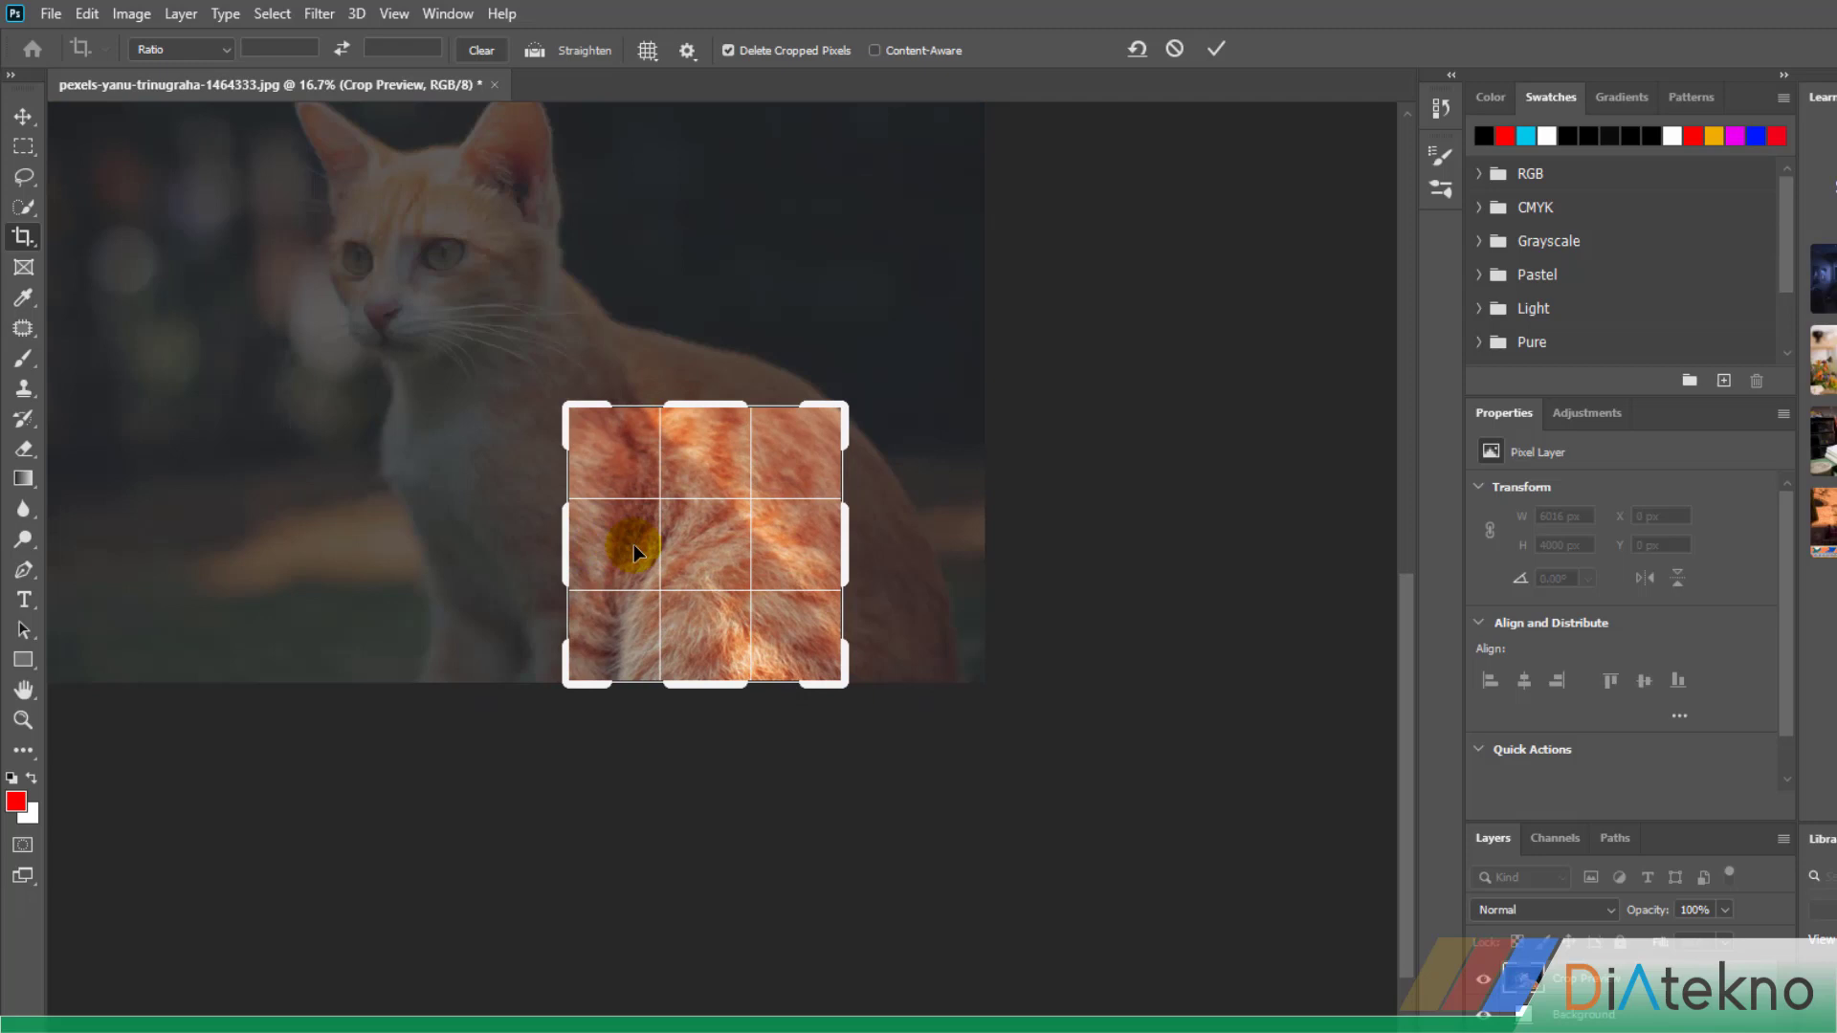
double_click(698, 544)
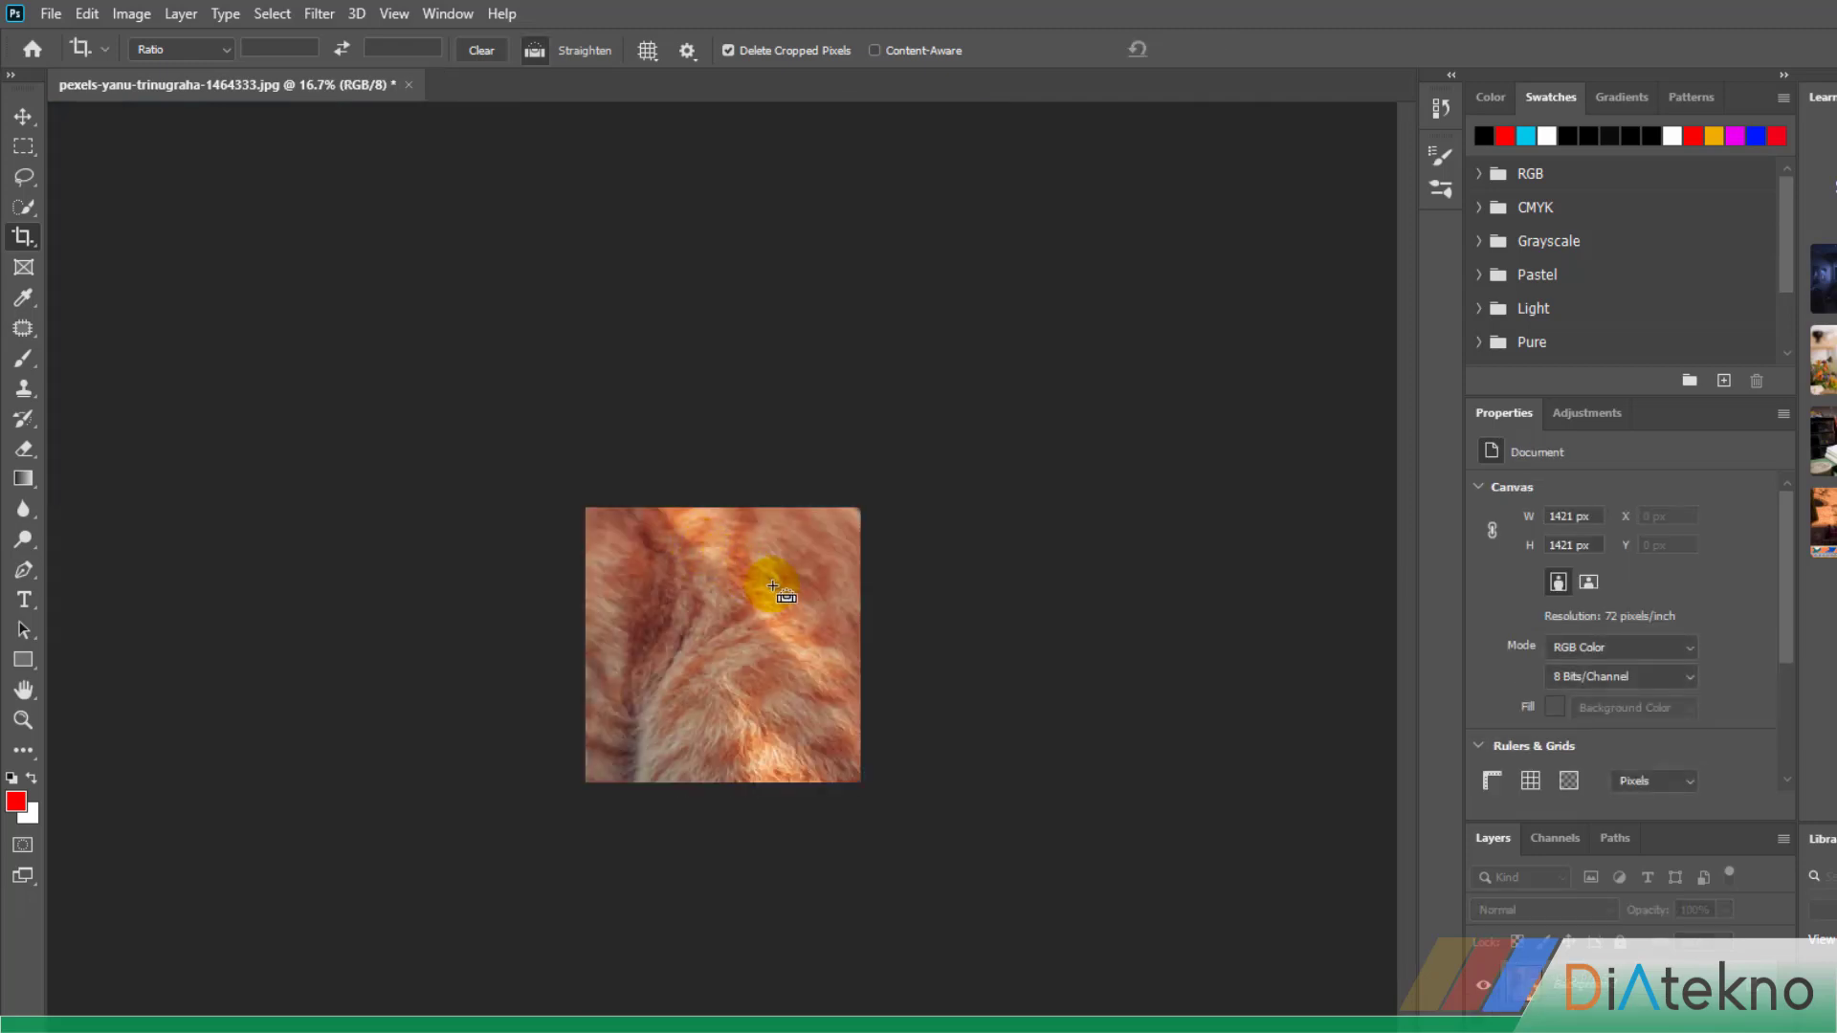
Convert the locked Background into a regular layer named Layer 0
ctrl+click(771, 584)
ctrl+click(774, 588)
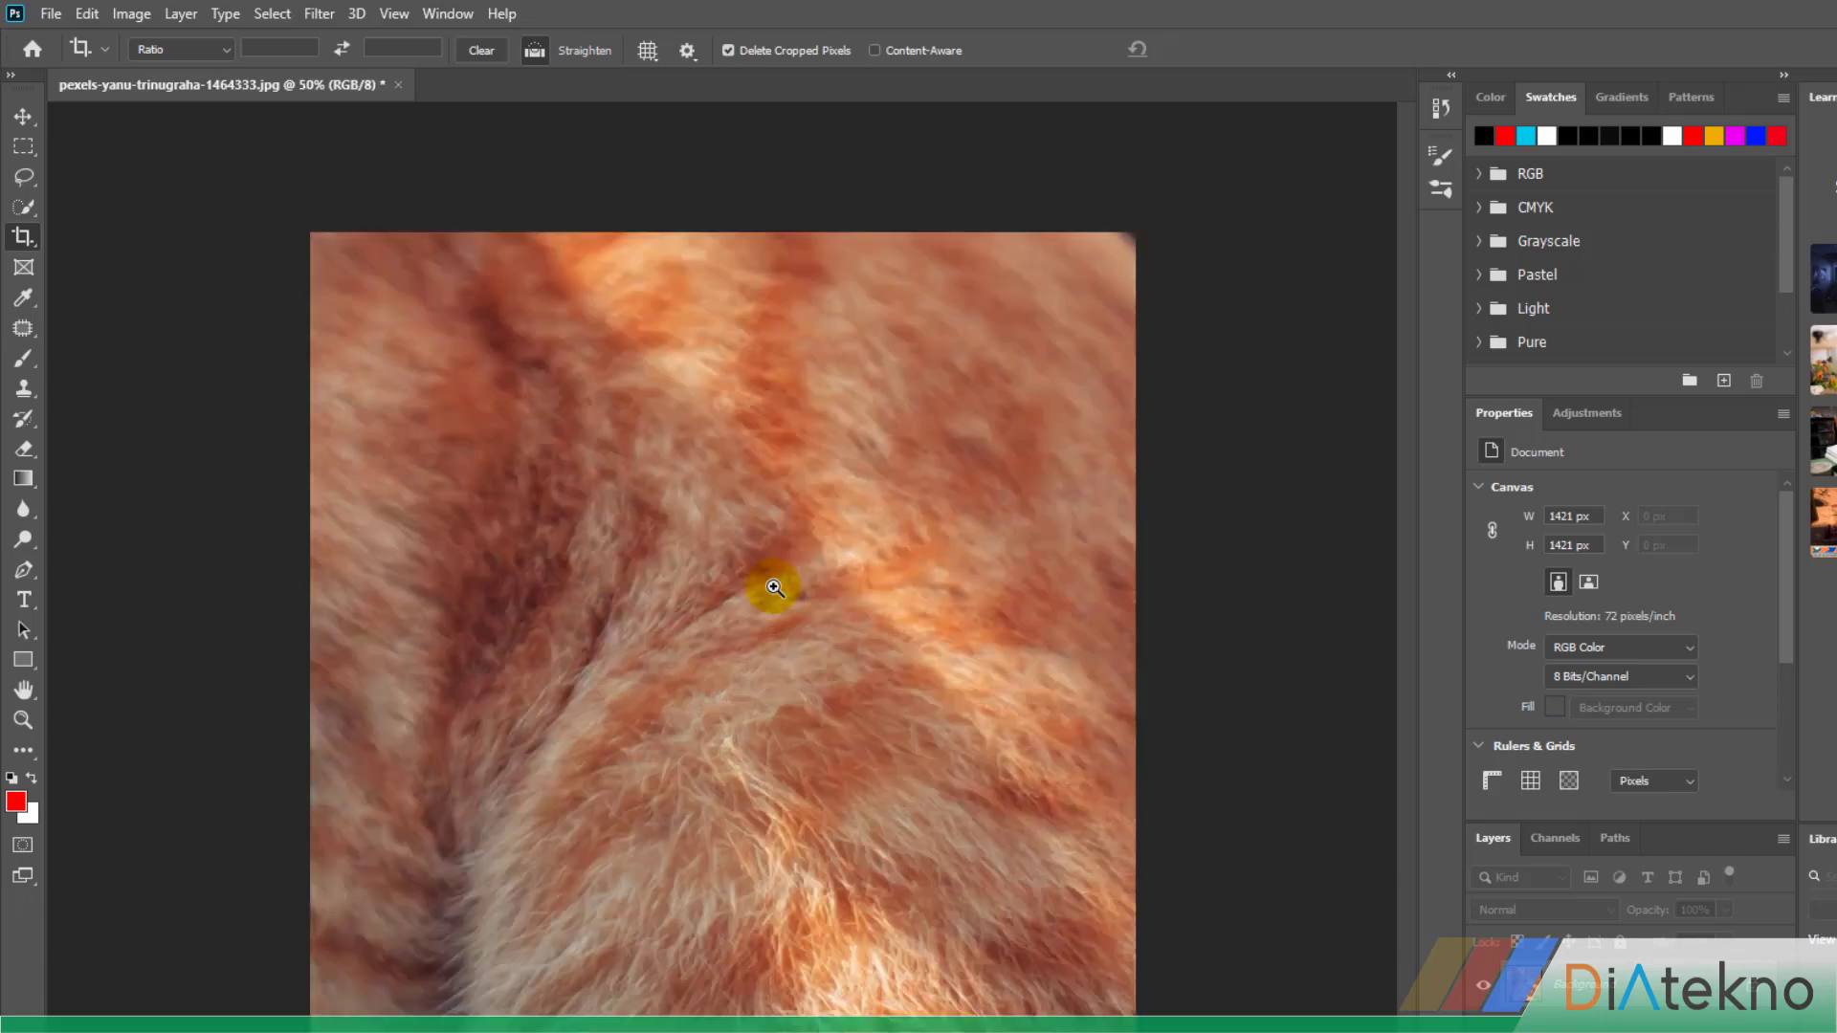
ctrl+click(774, 587)
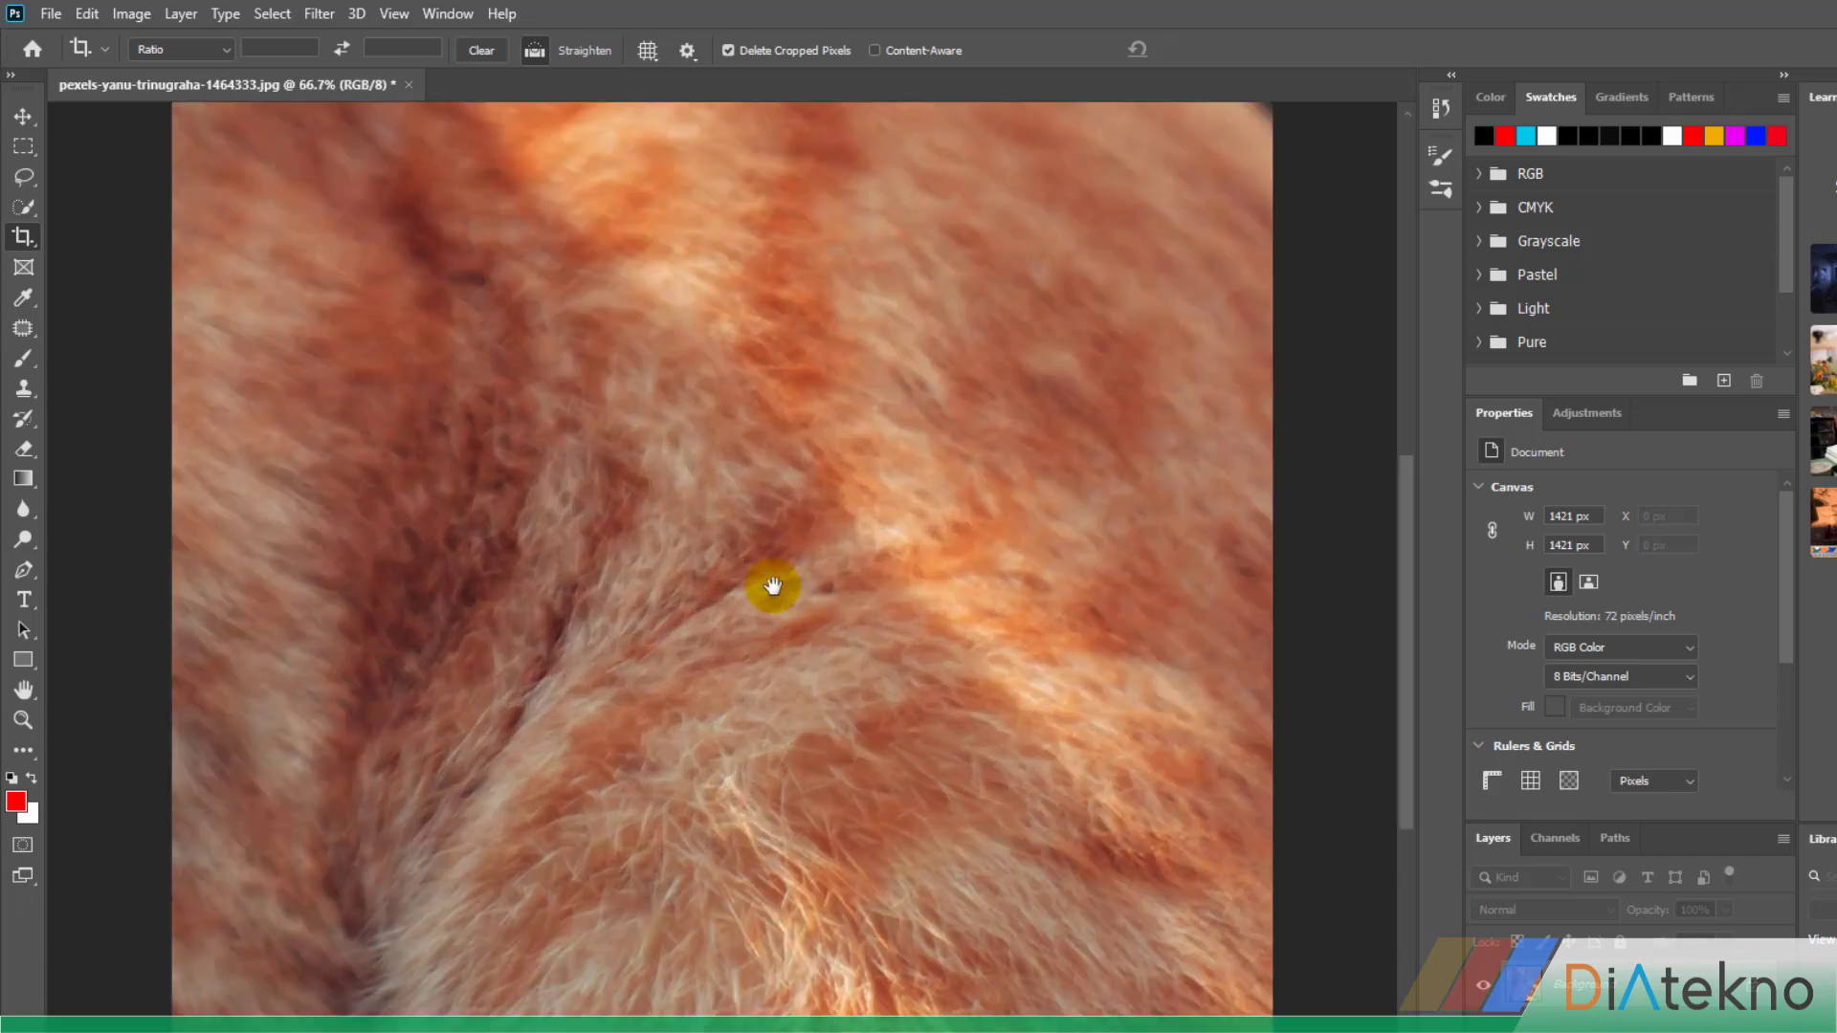
ctrl+alt+click(773, 586)
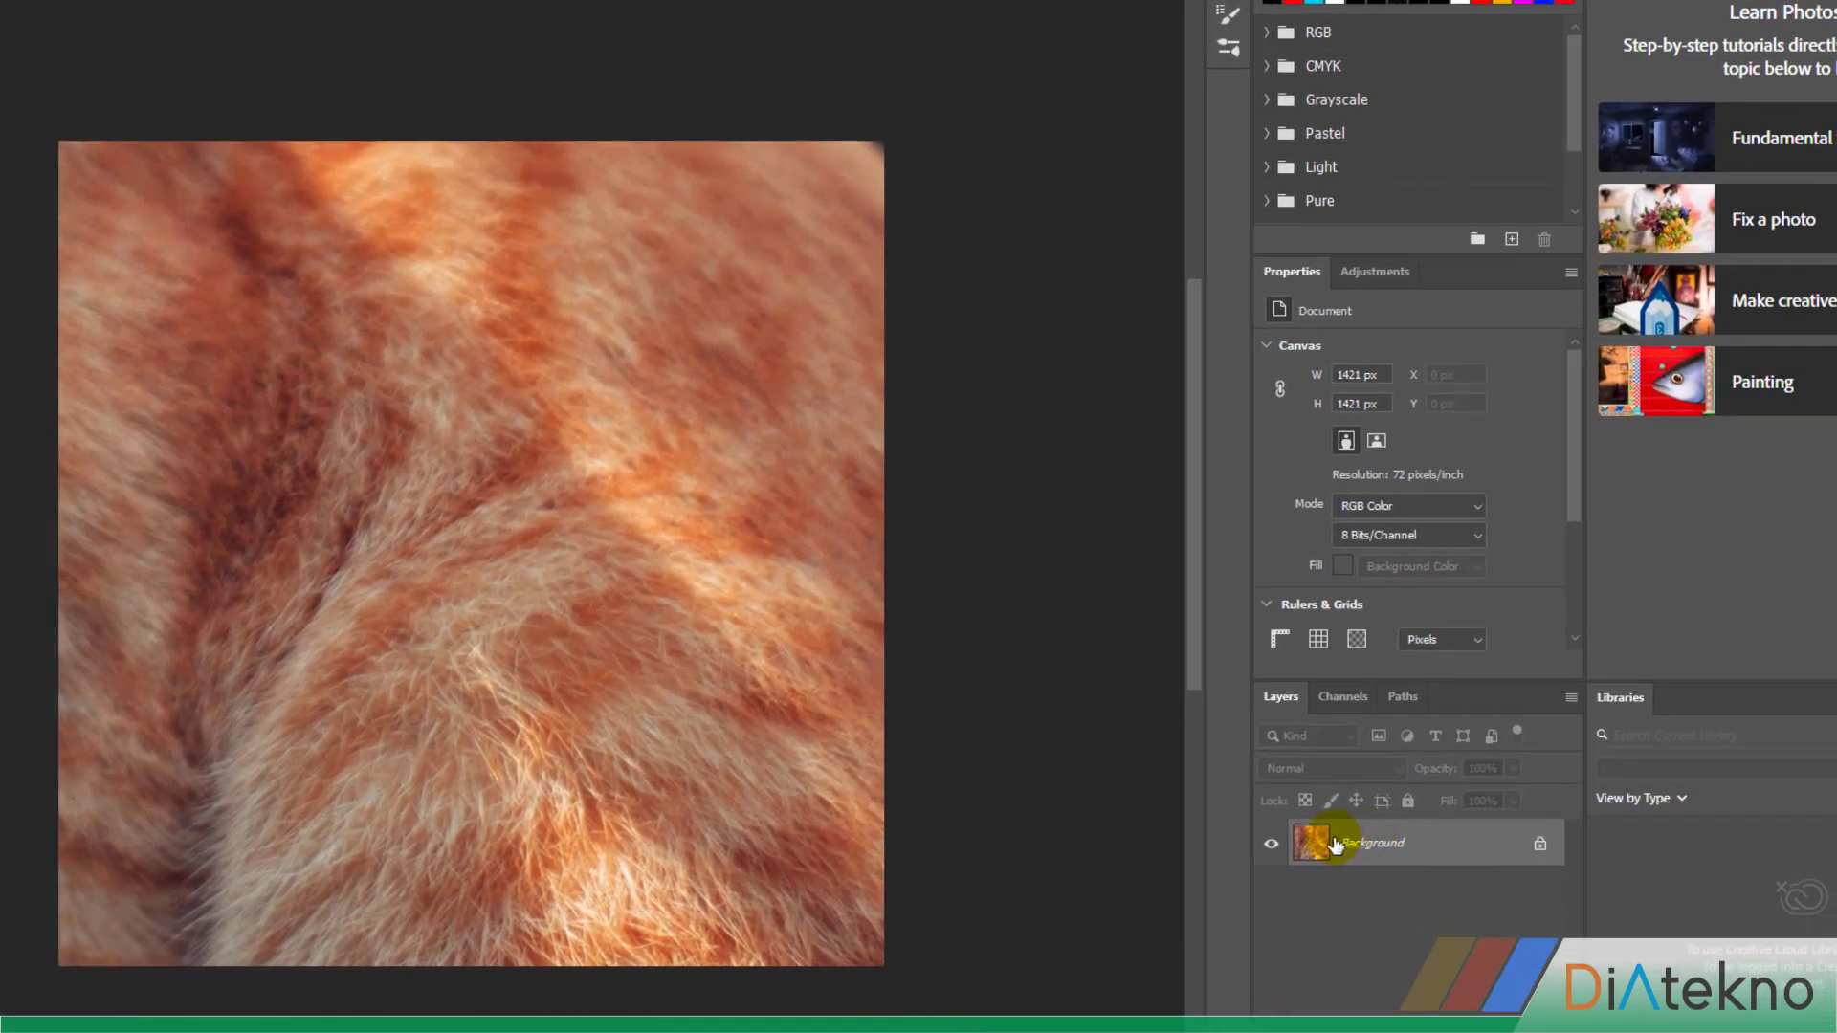
double_click(1369, 844)
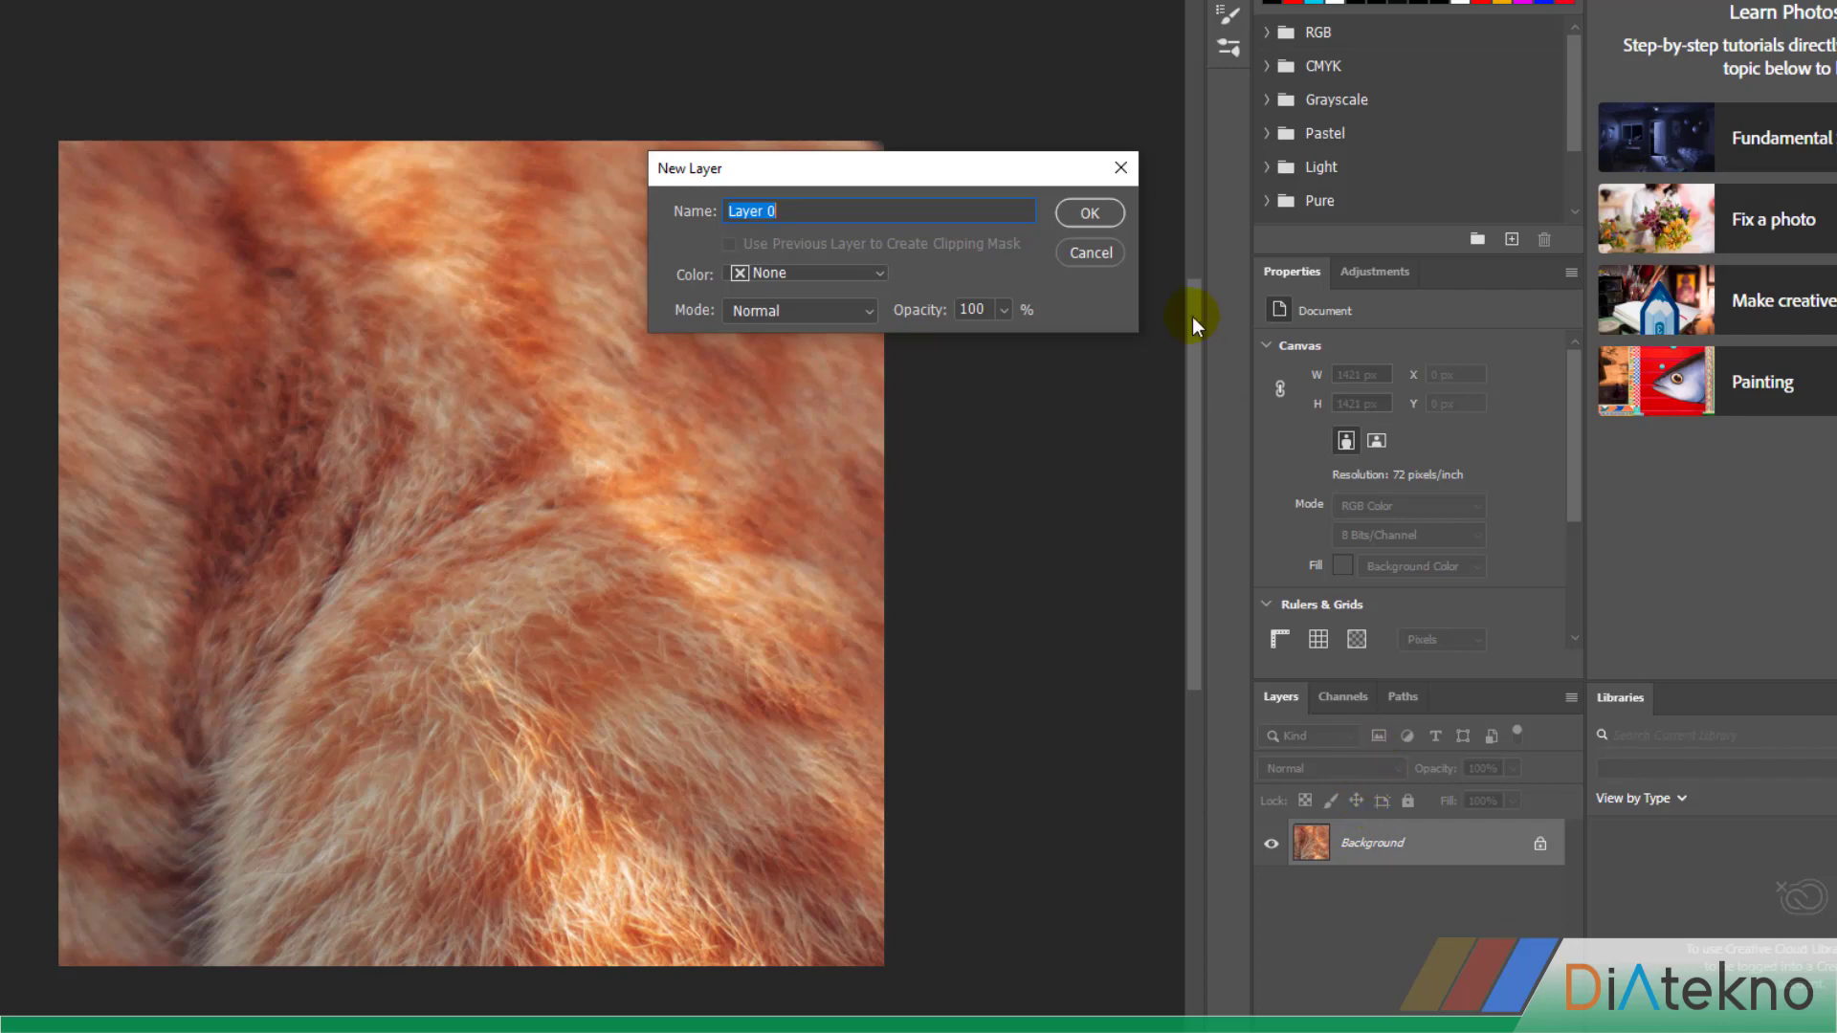
click(1088, 215)
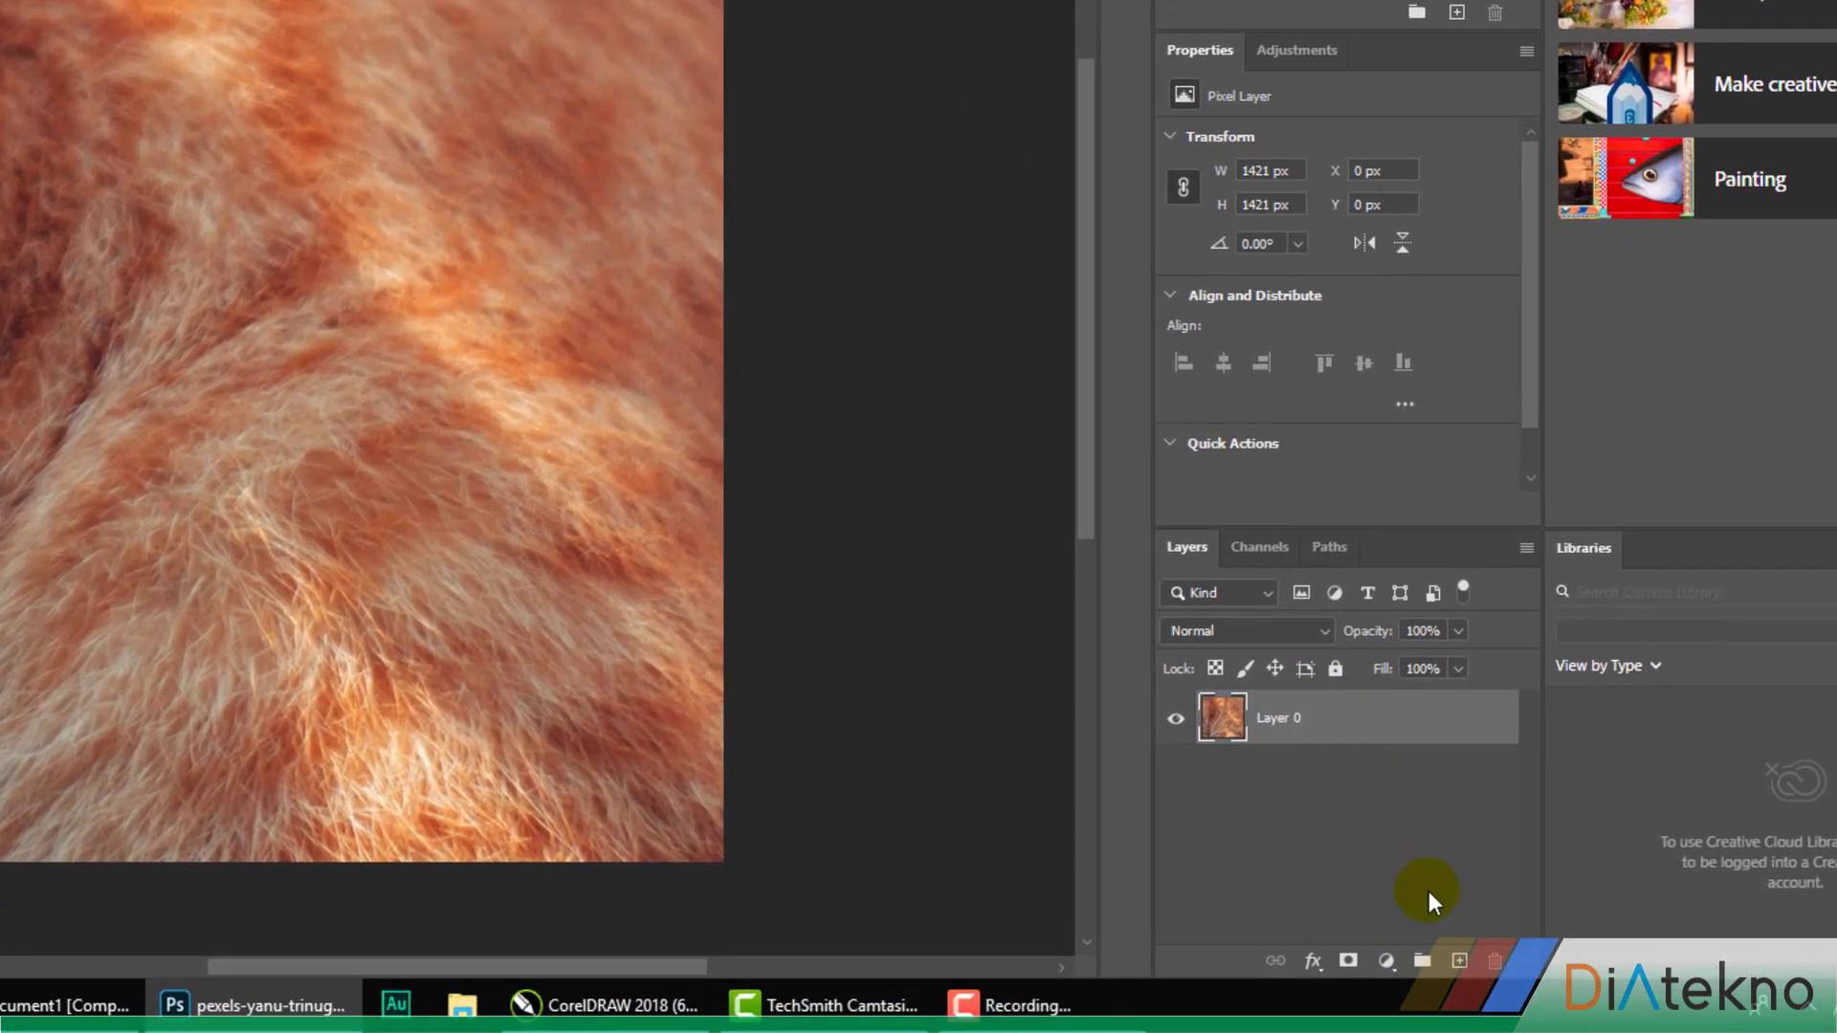
Add a new layer and place a white letter "A" as 72 pt text near the middle of the image
click(1460, 962)
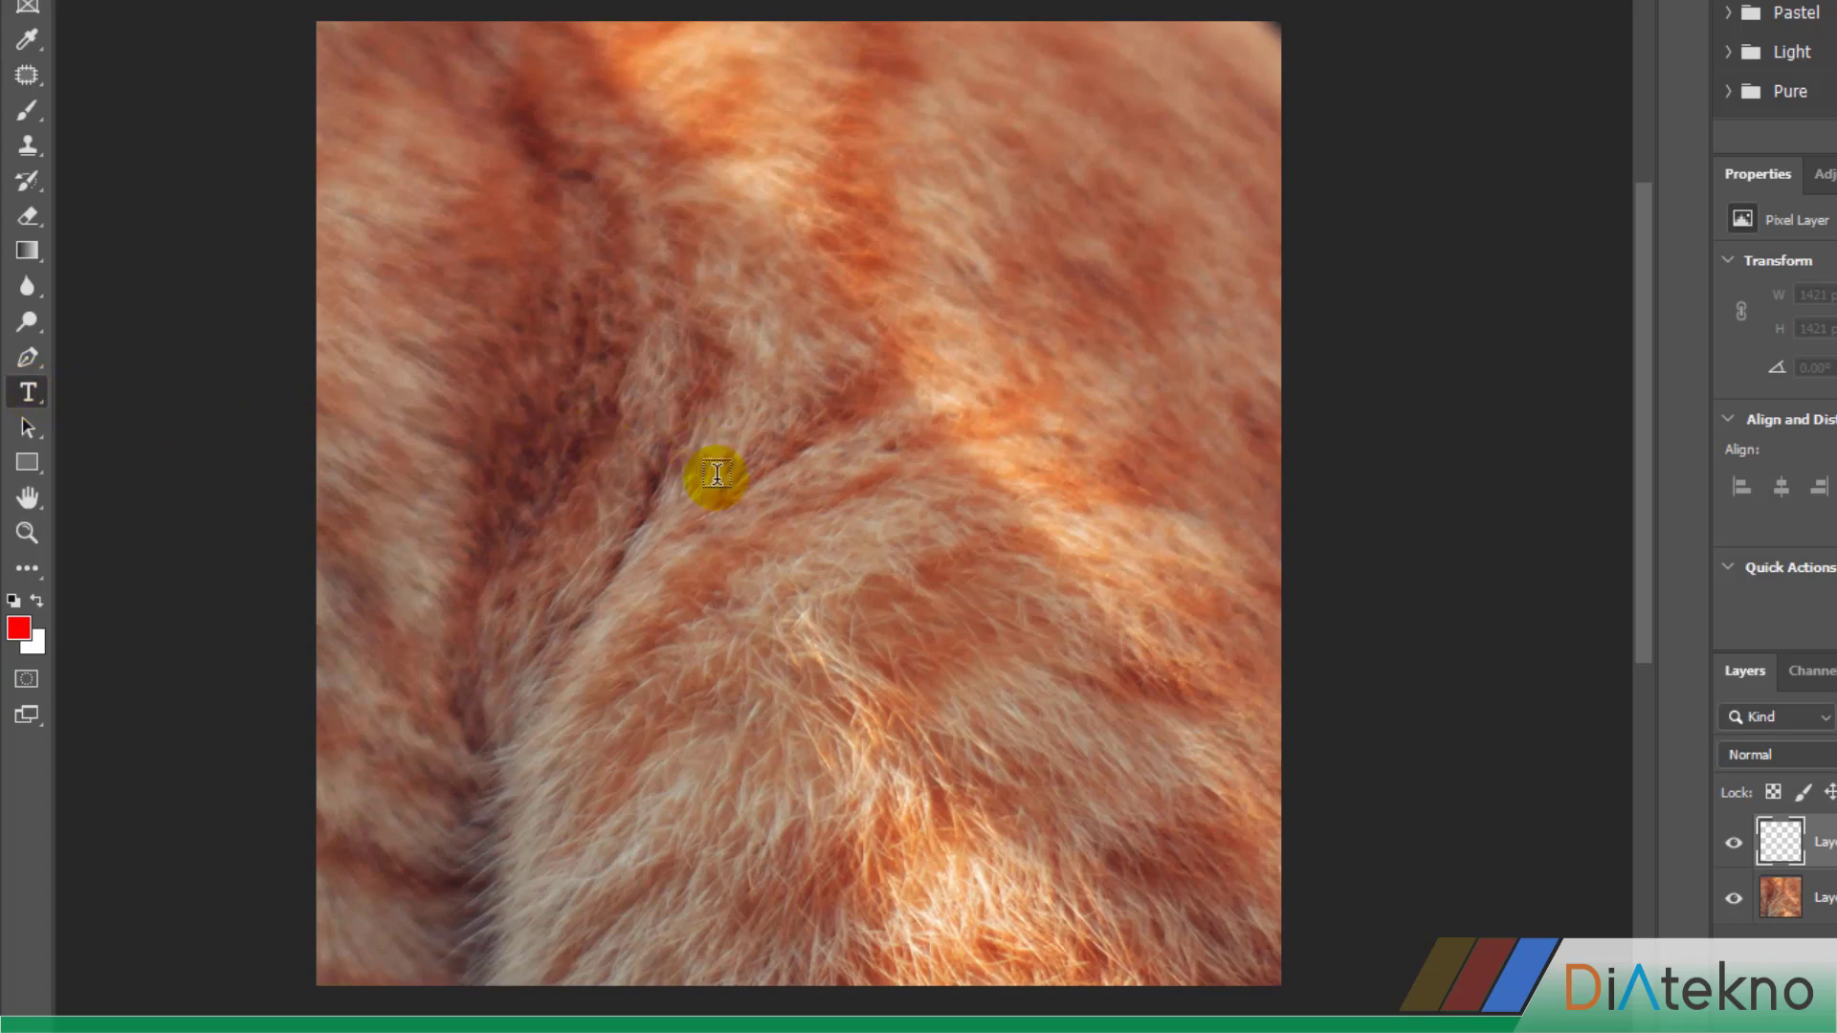
click(718, 497)
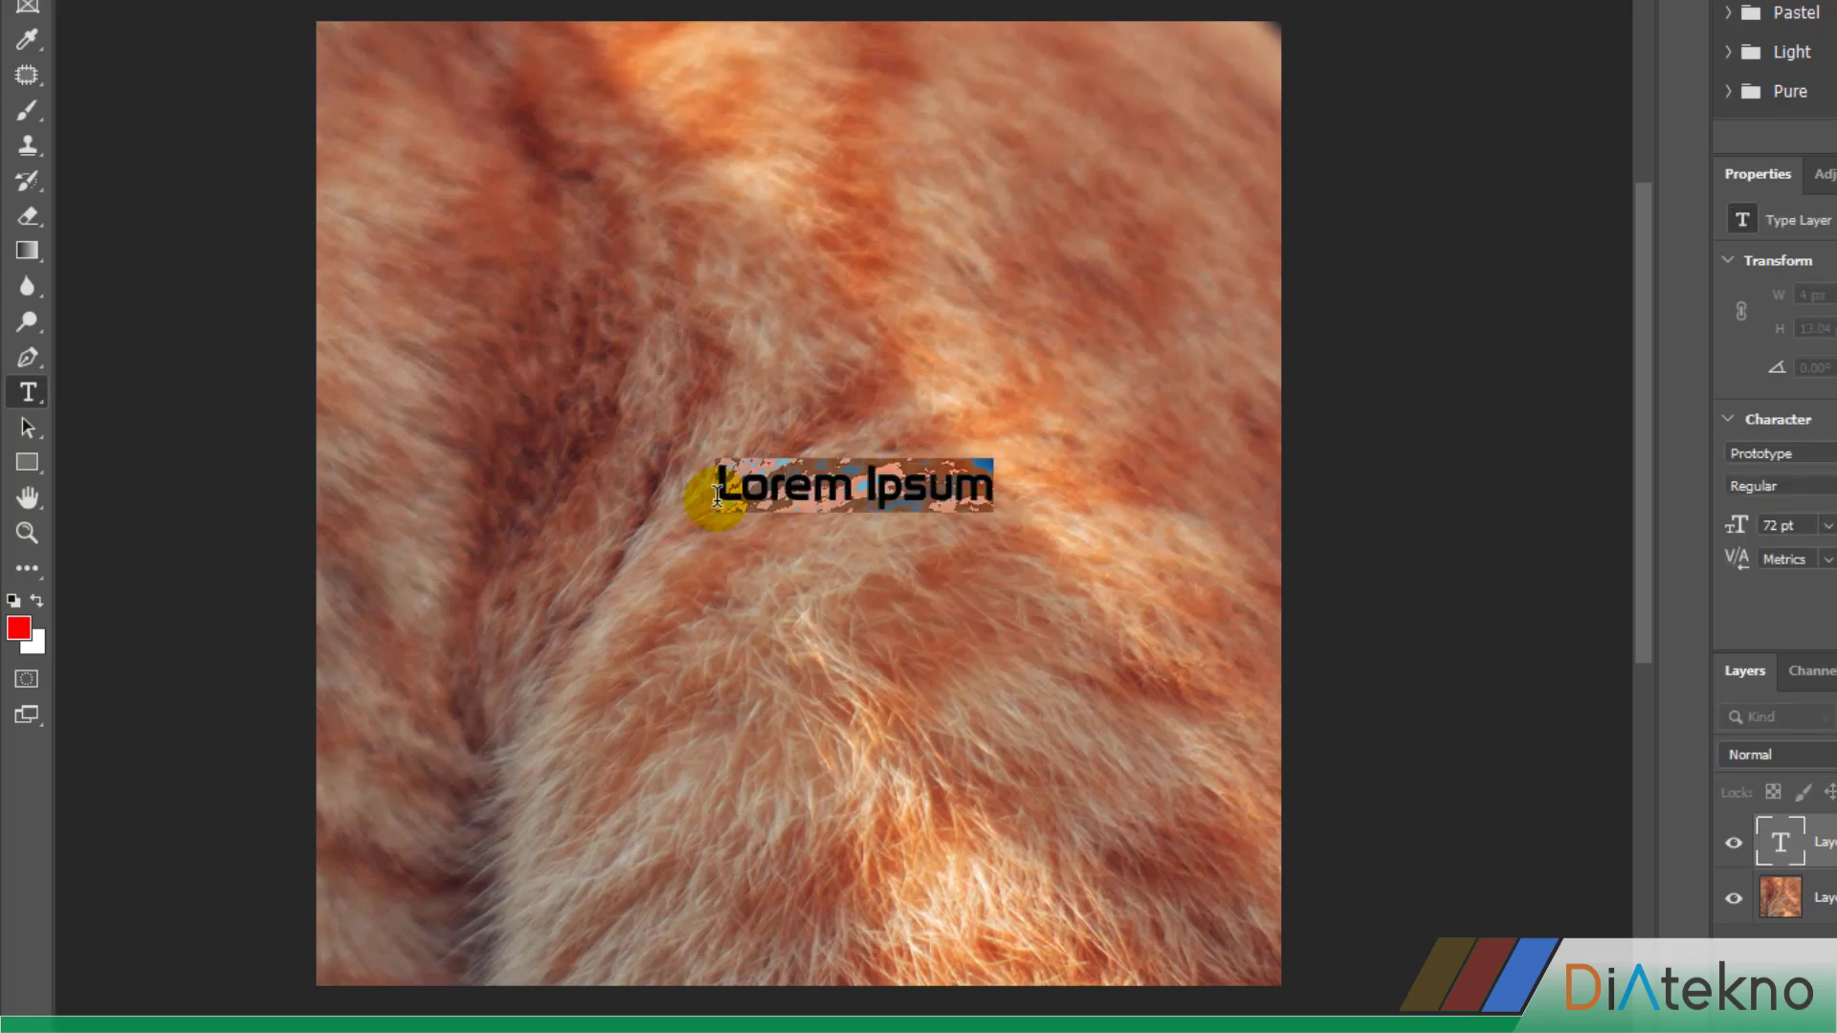
text(A)
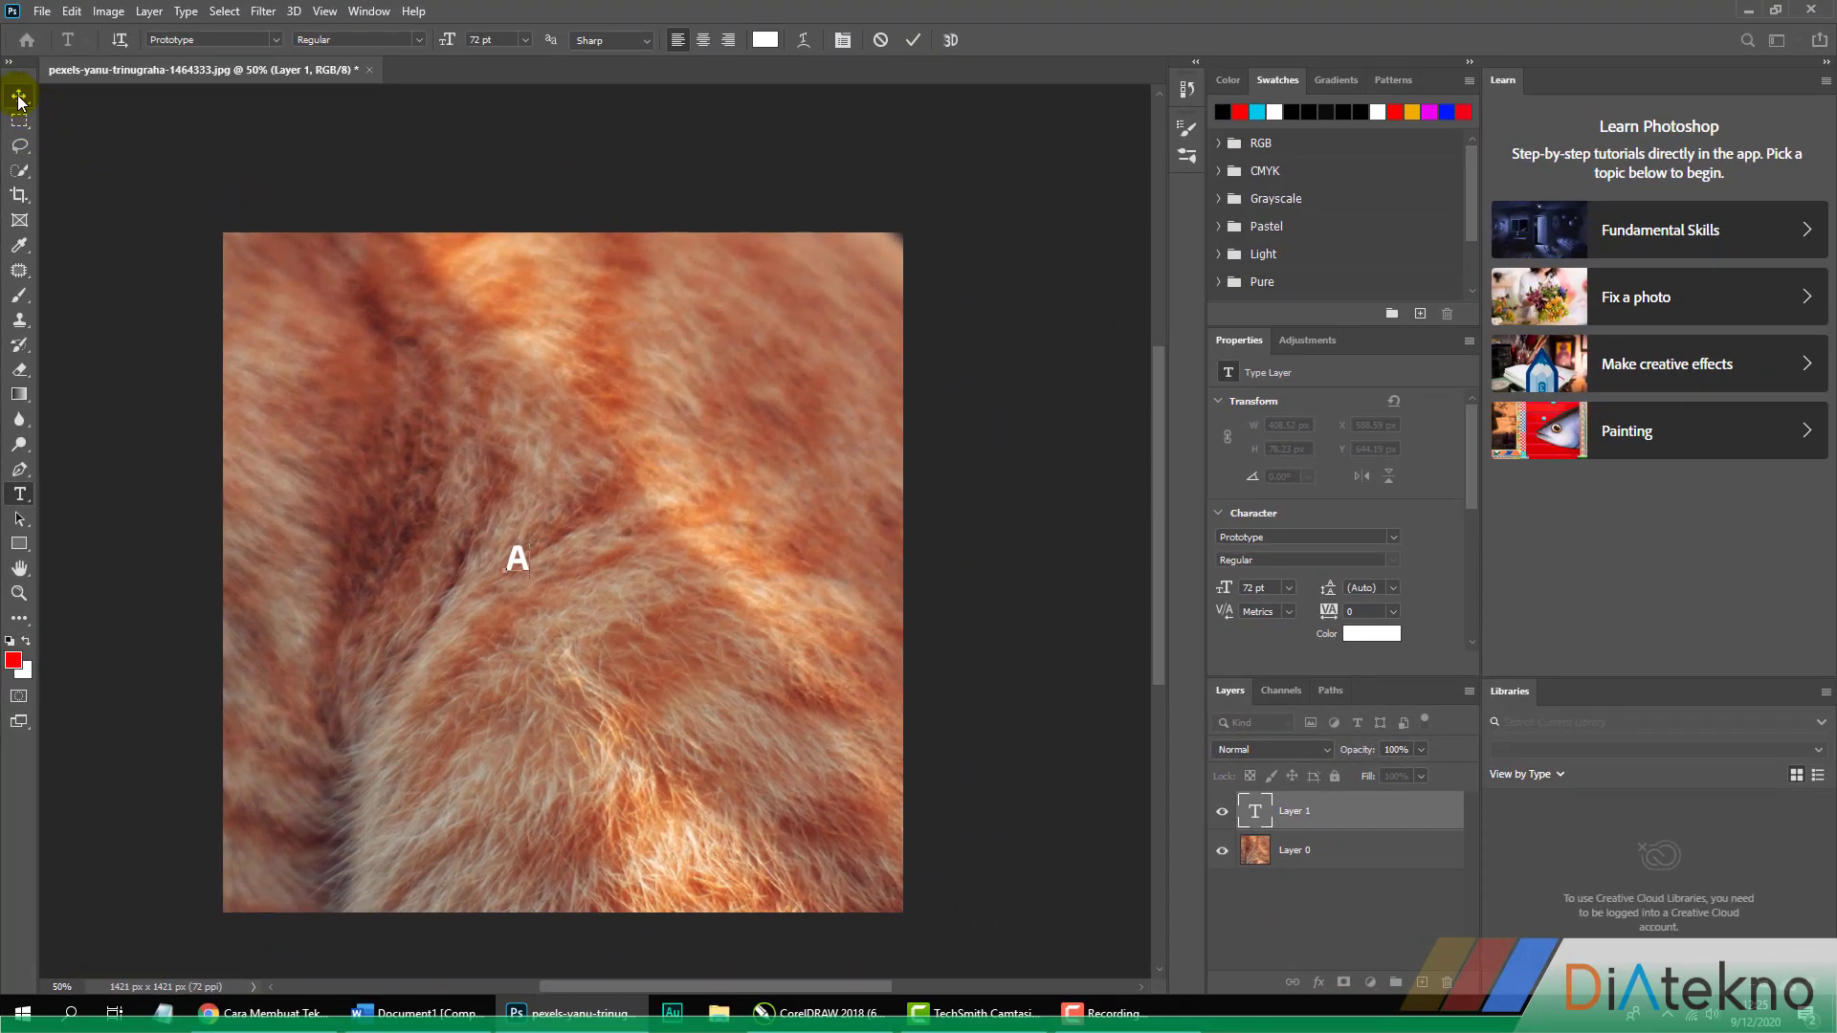
click(19, 96)
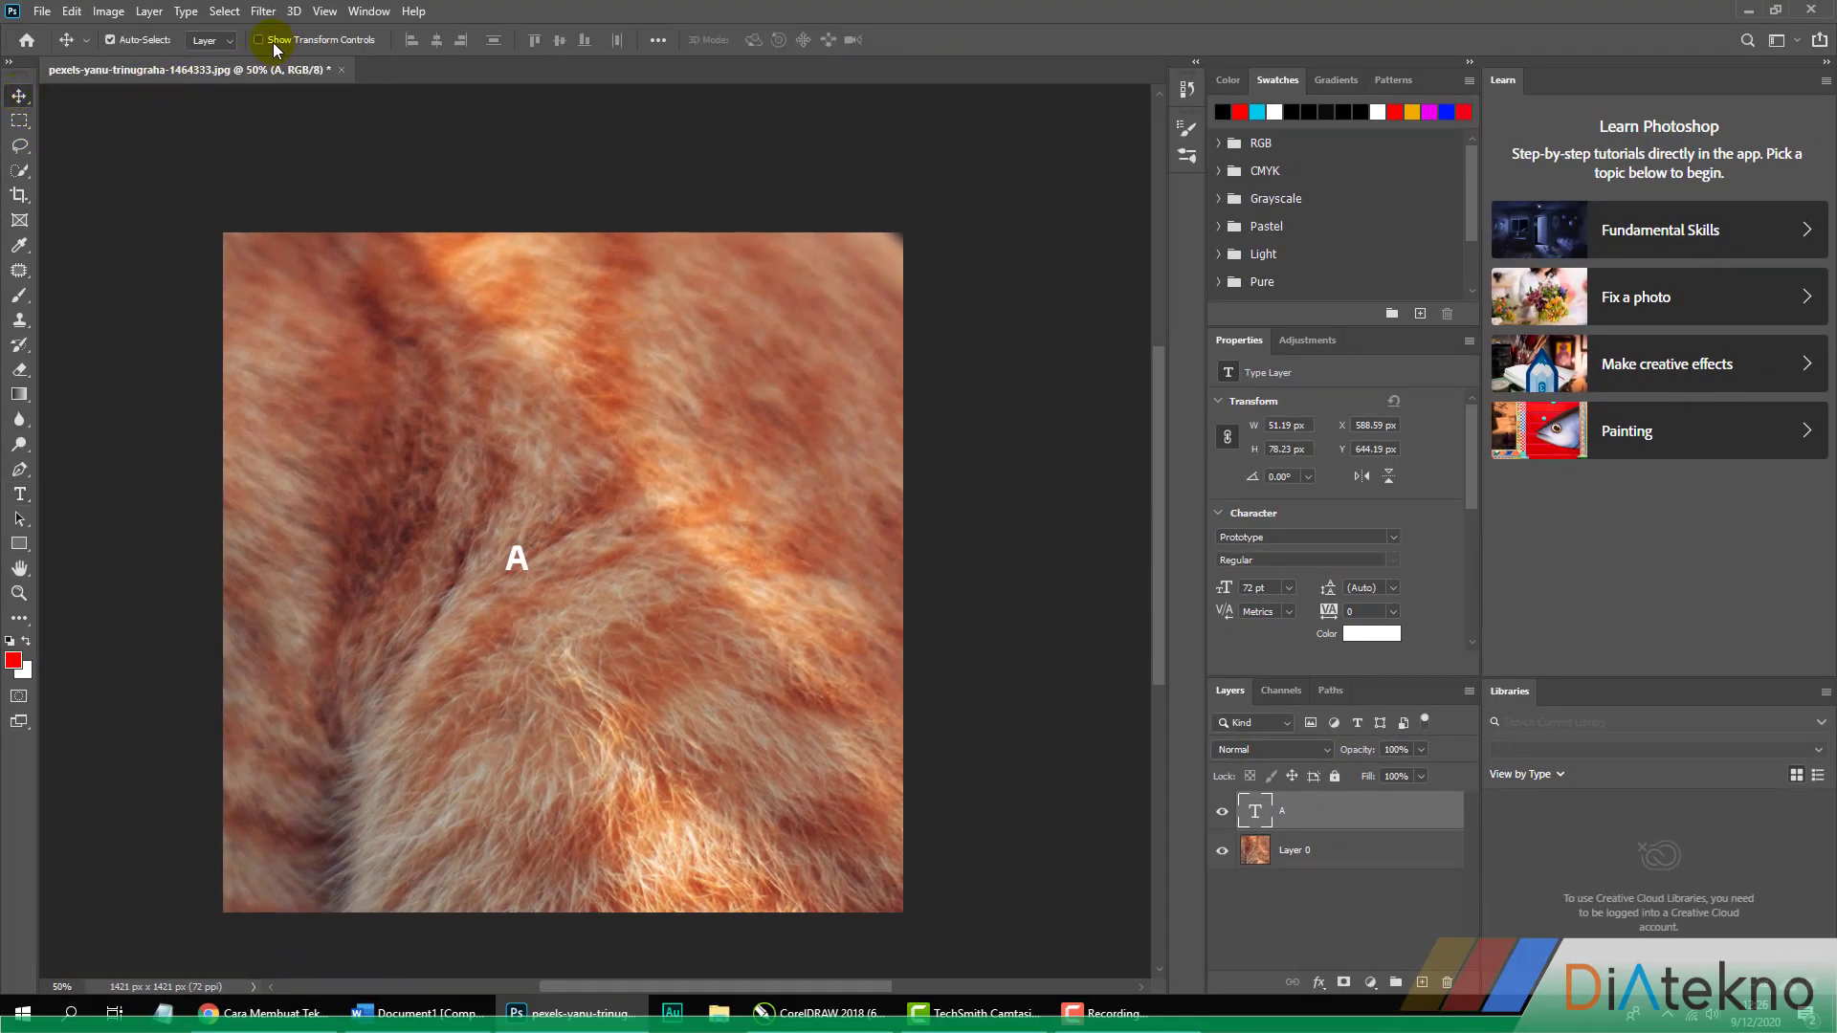
Enlarge the letter A to about 1611 pt and position it so it fills most of the canvas
click(263, 42)
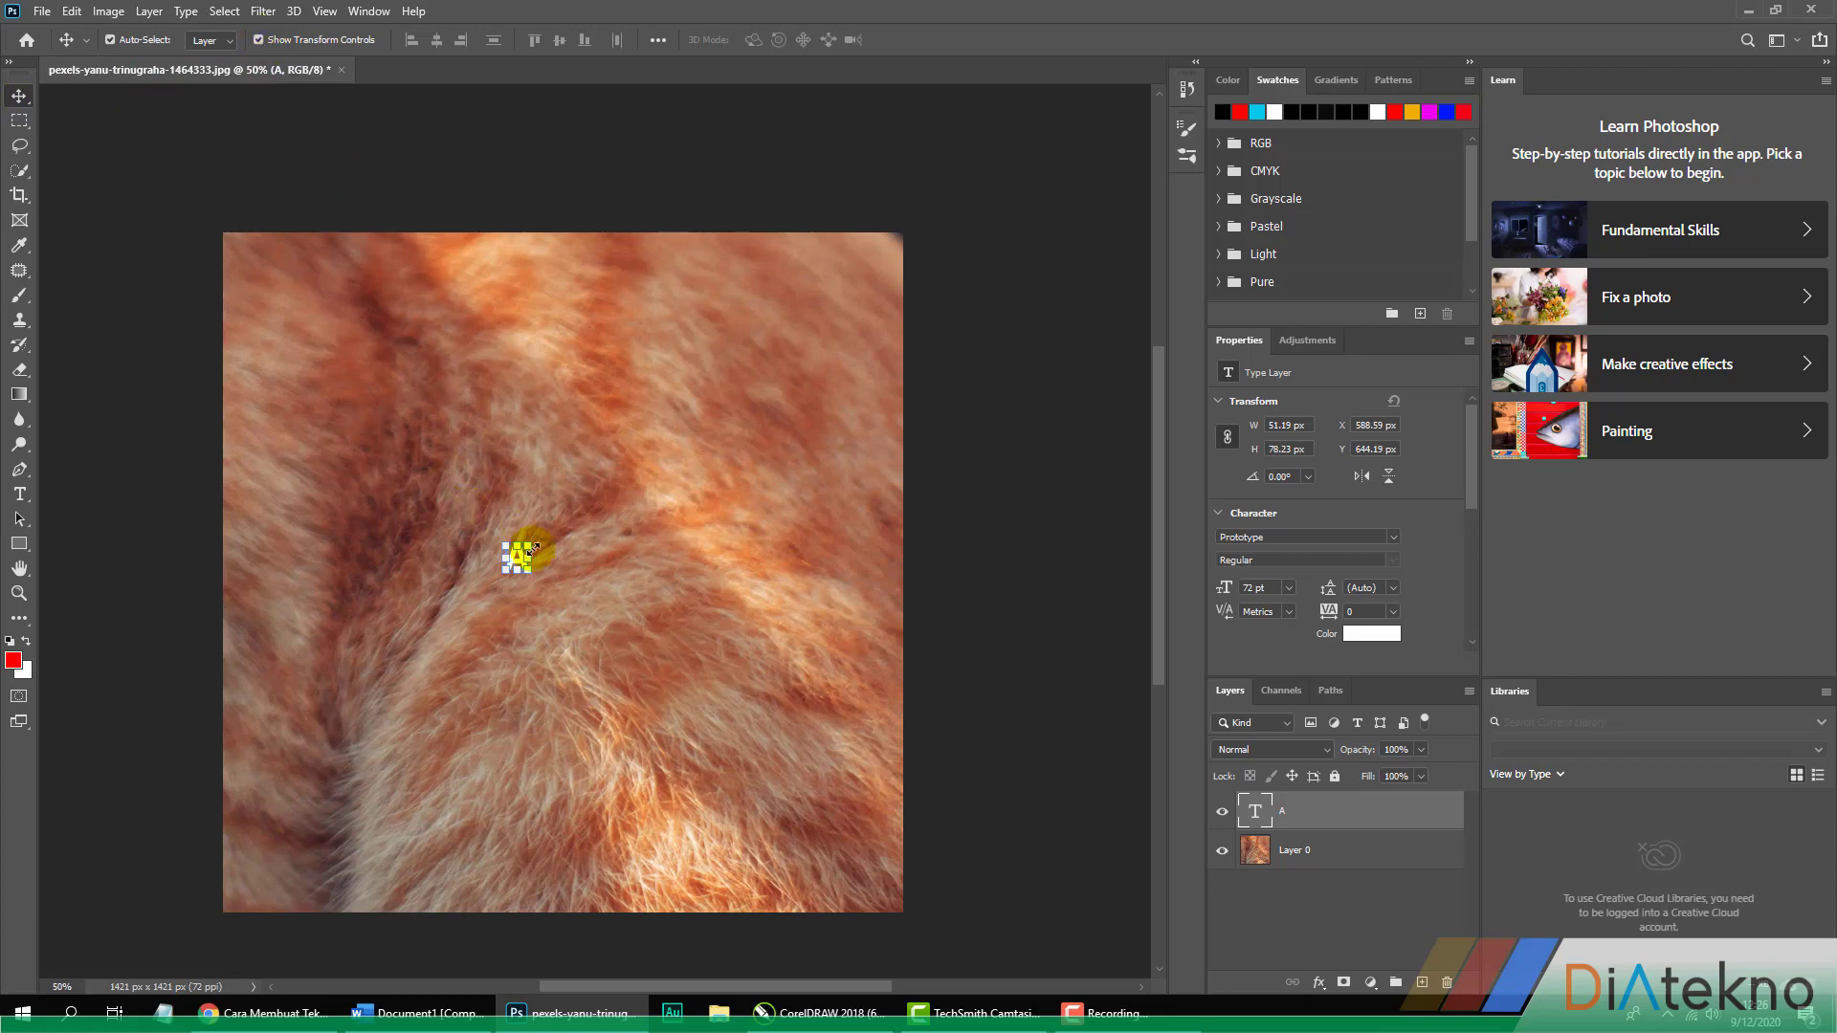
drag(532, 549, 858, 330)
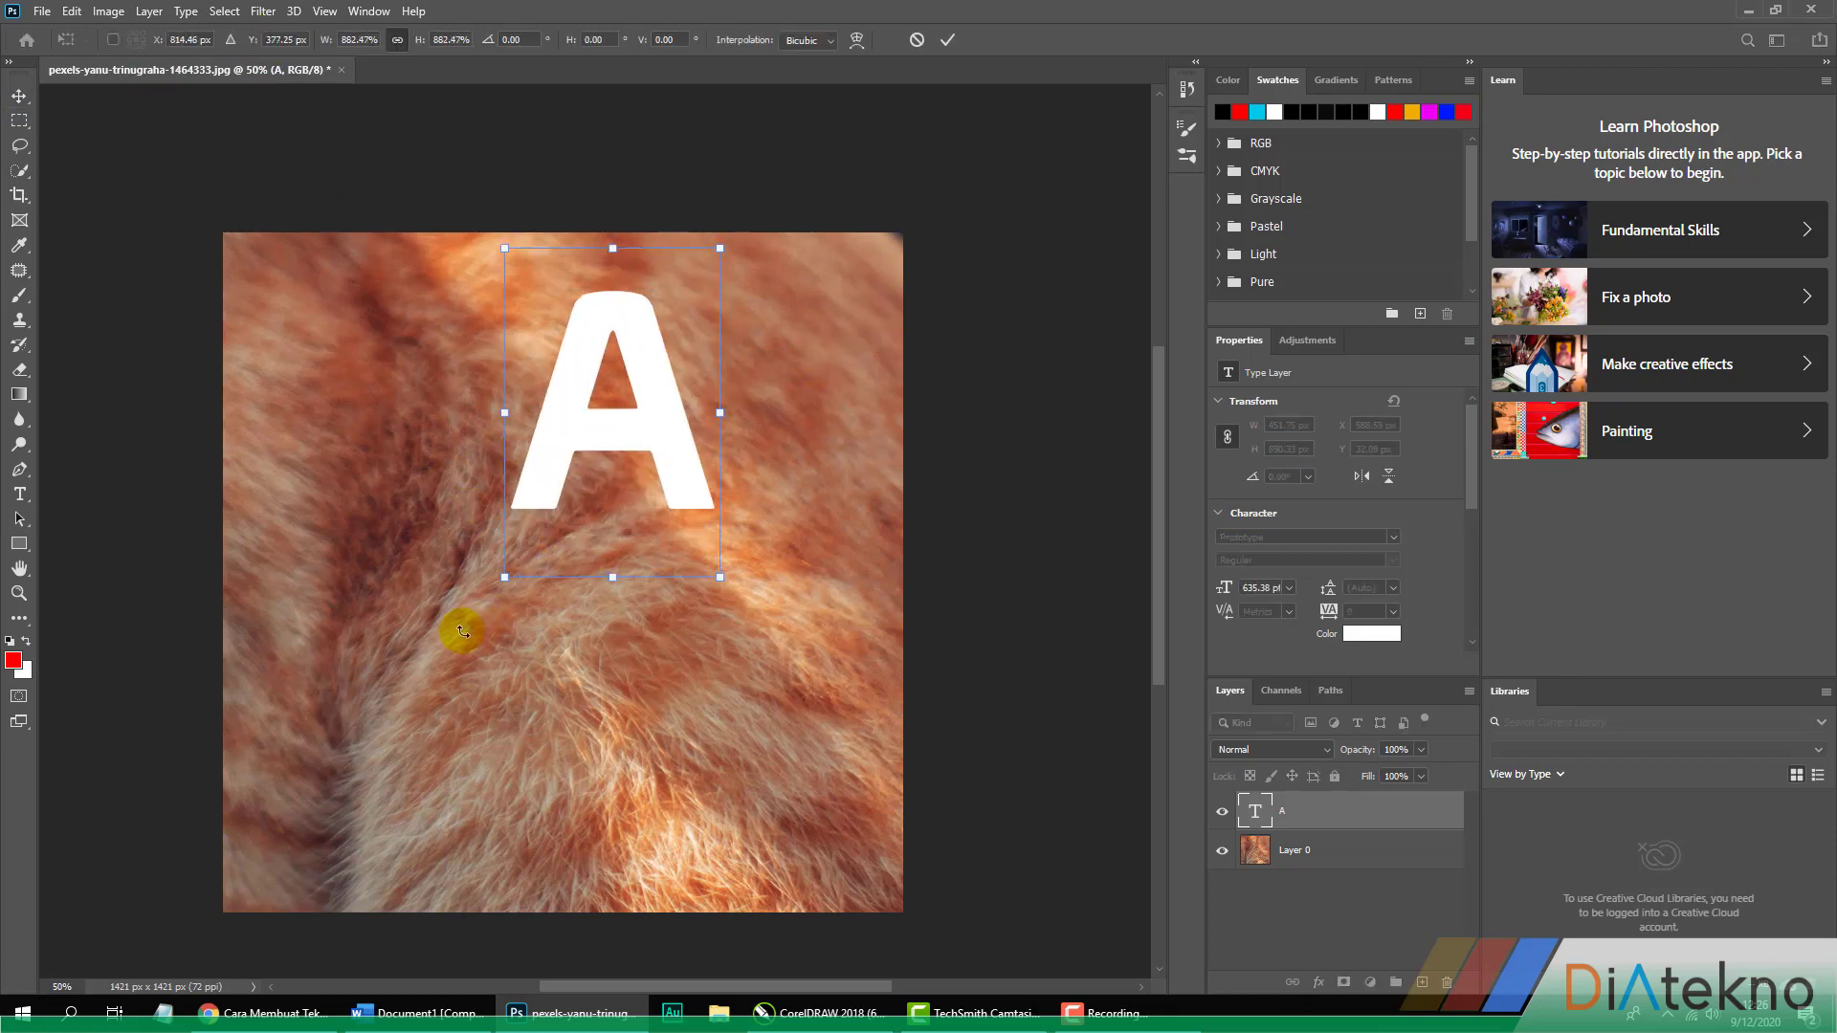
drag(505, 581, 184, 951)
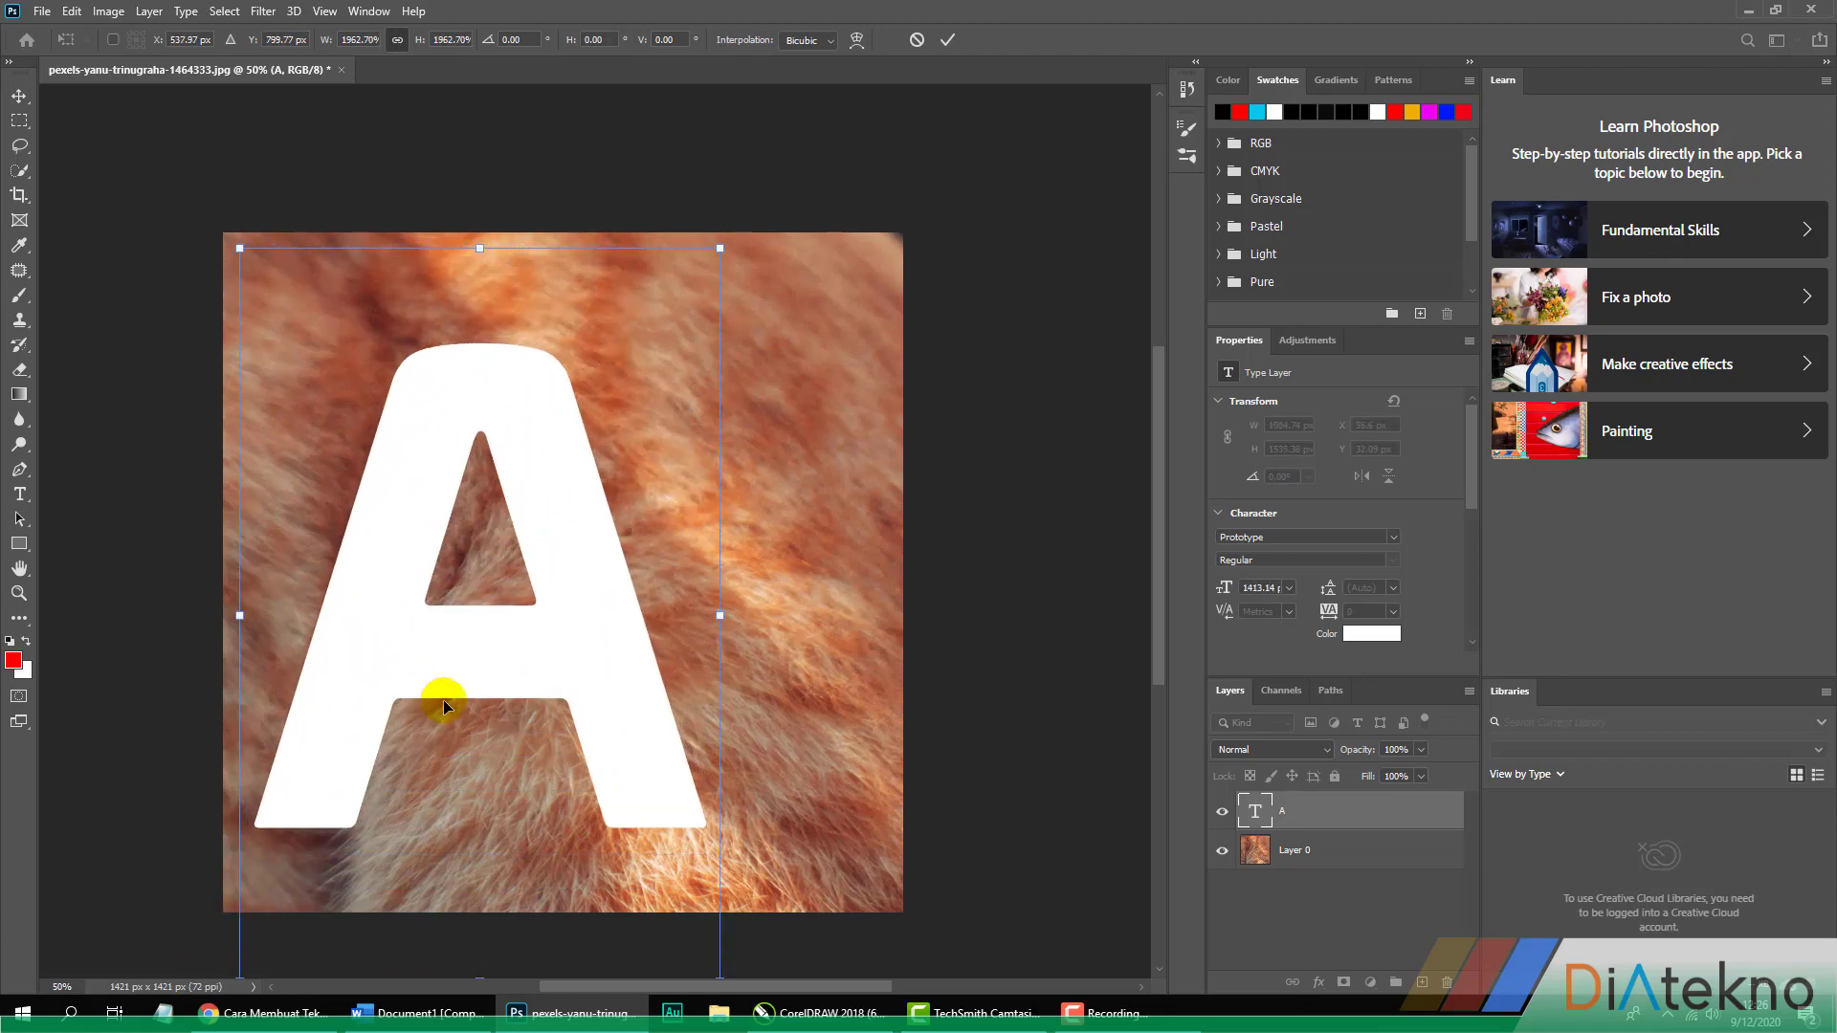
drag(558, 587, 627, 603)
drag(310, 258, 232, 166)
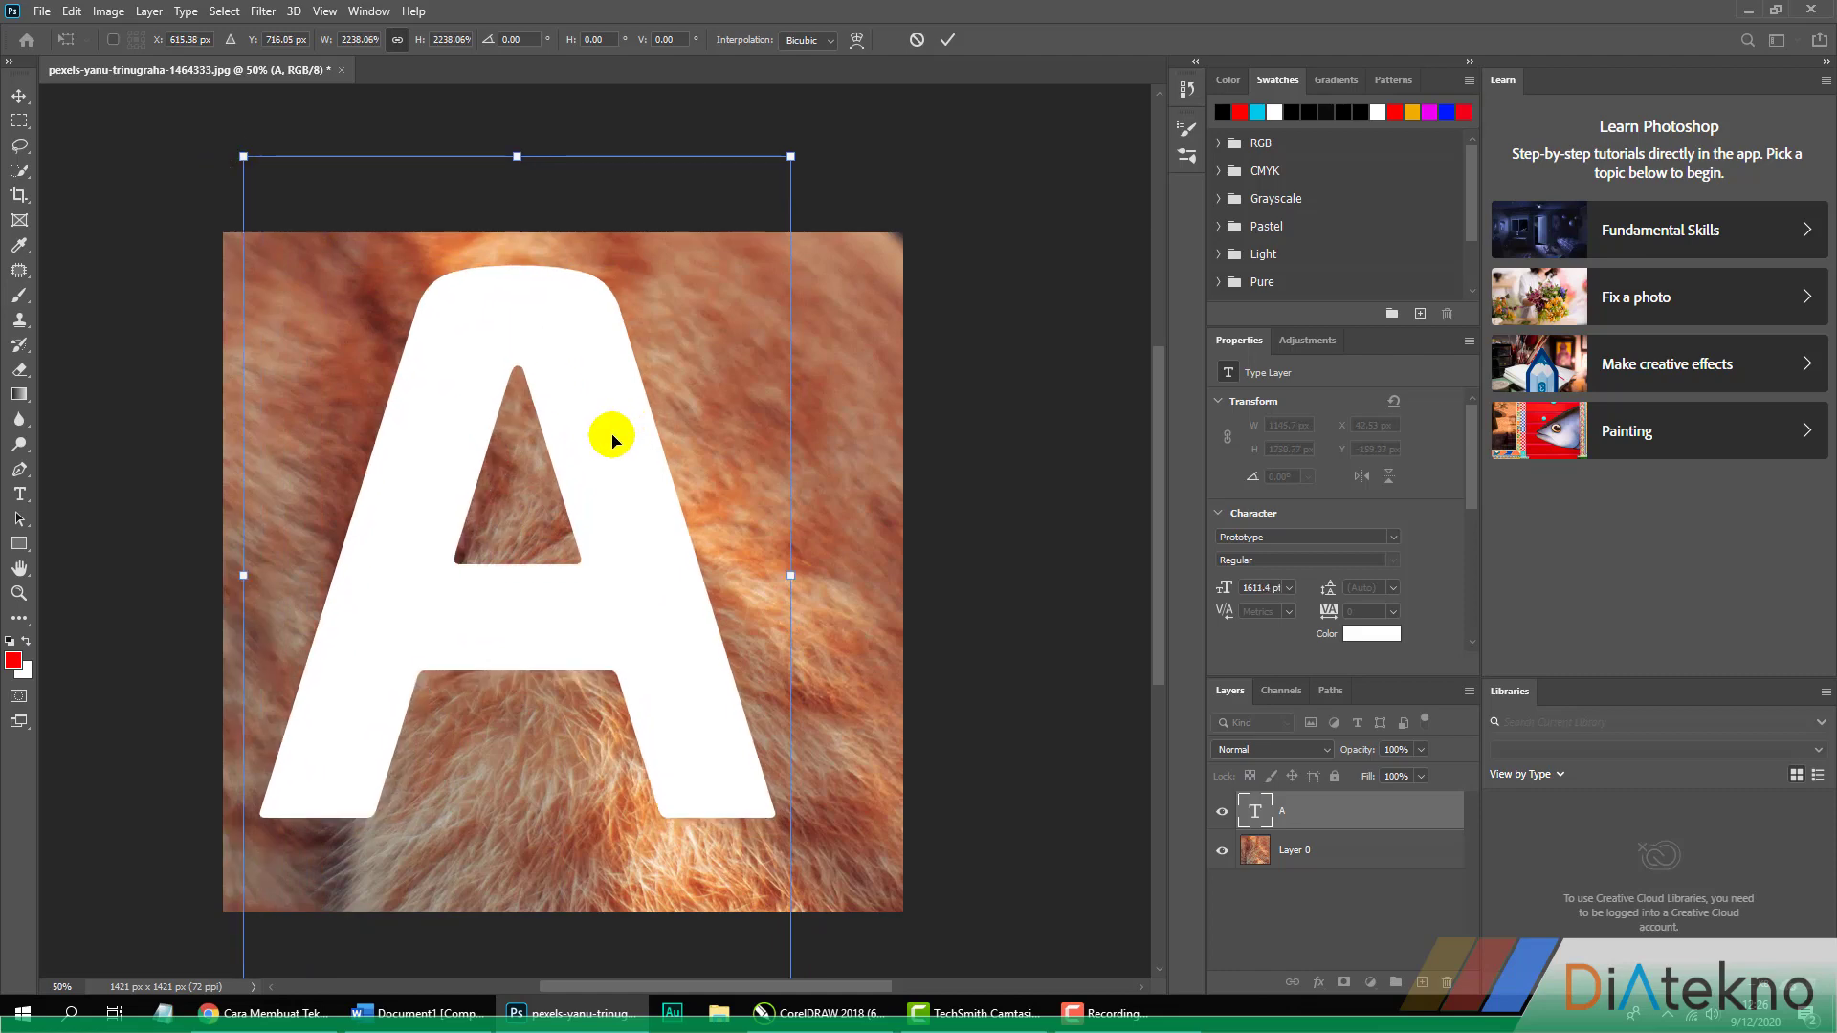
drag(614, 441, 639, 456)
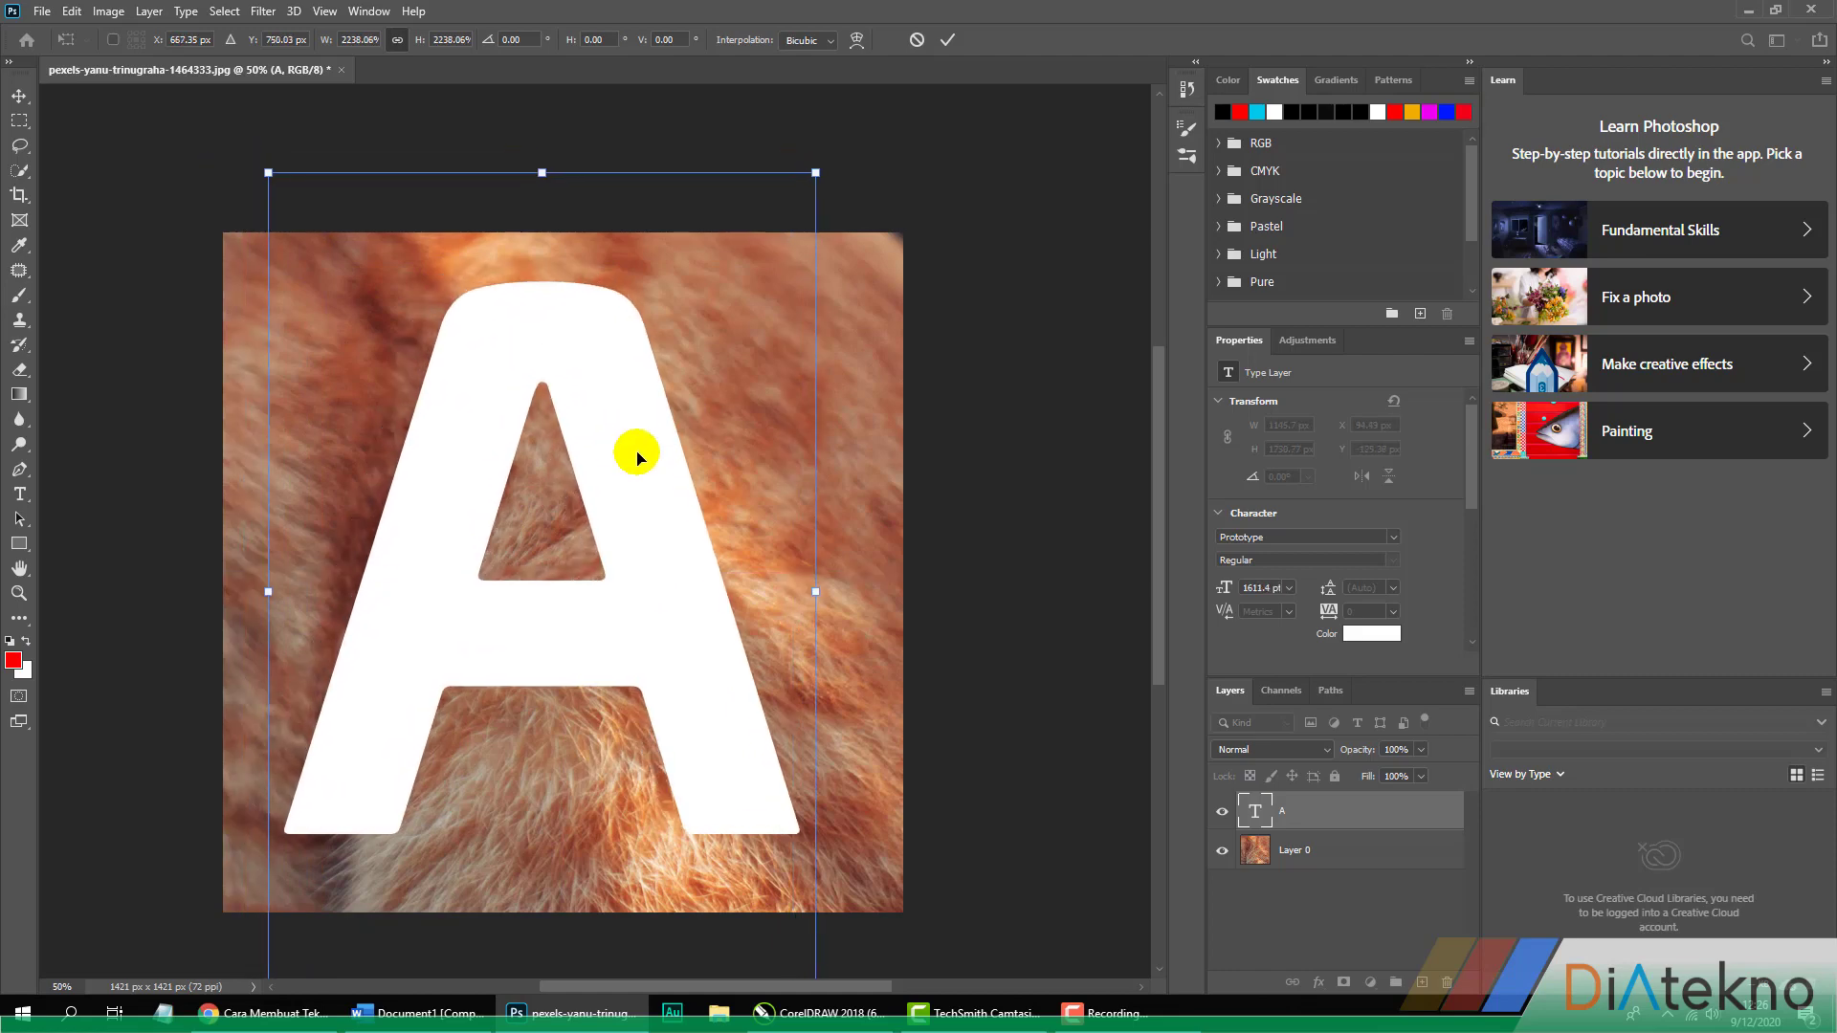
key(Return)
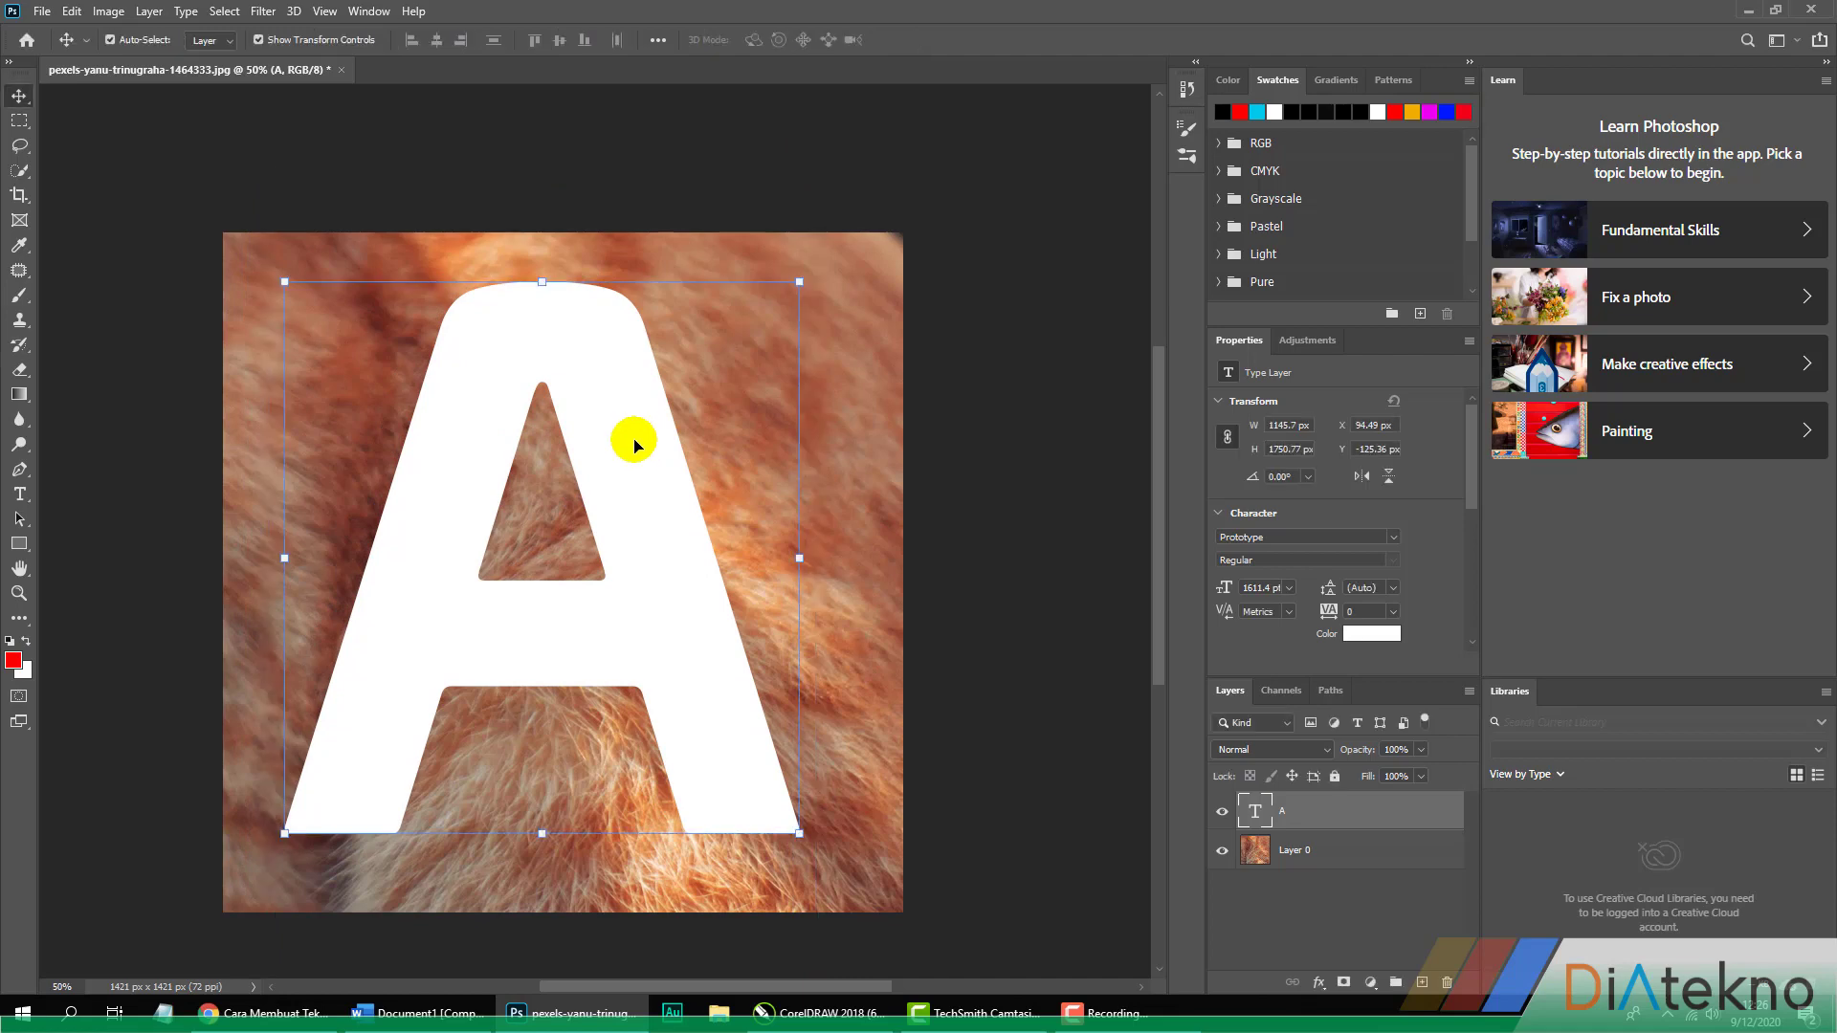
click(261, 42)
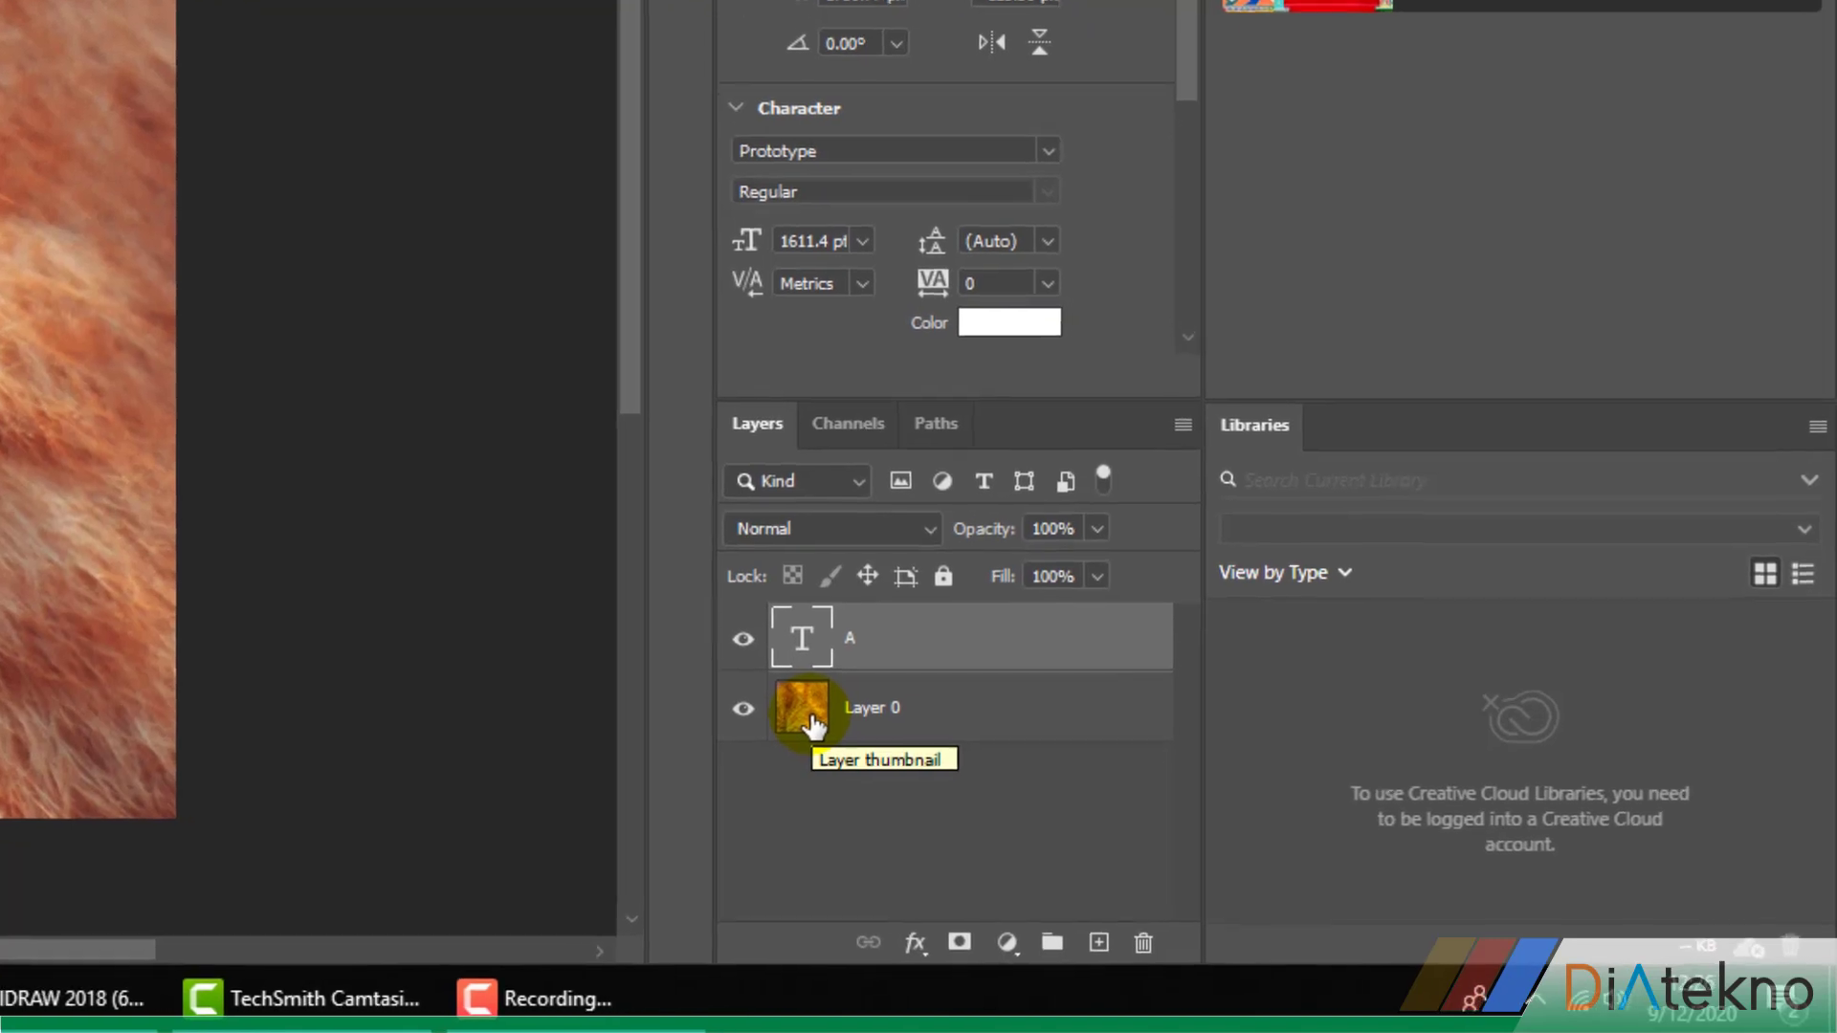
Move Layer 0 above the A text layer and duplicate it
click(811, 720)
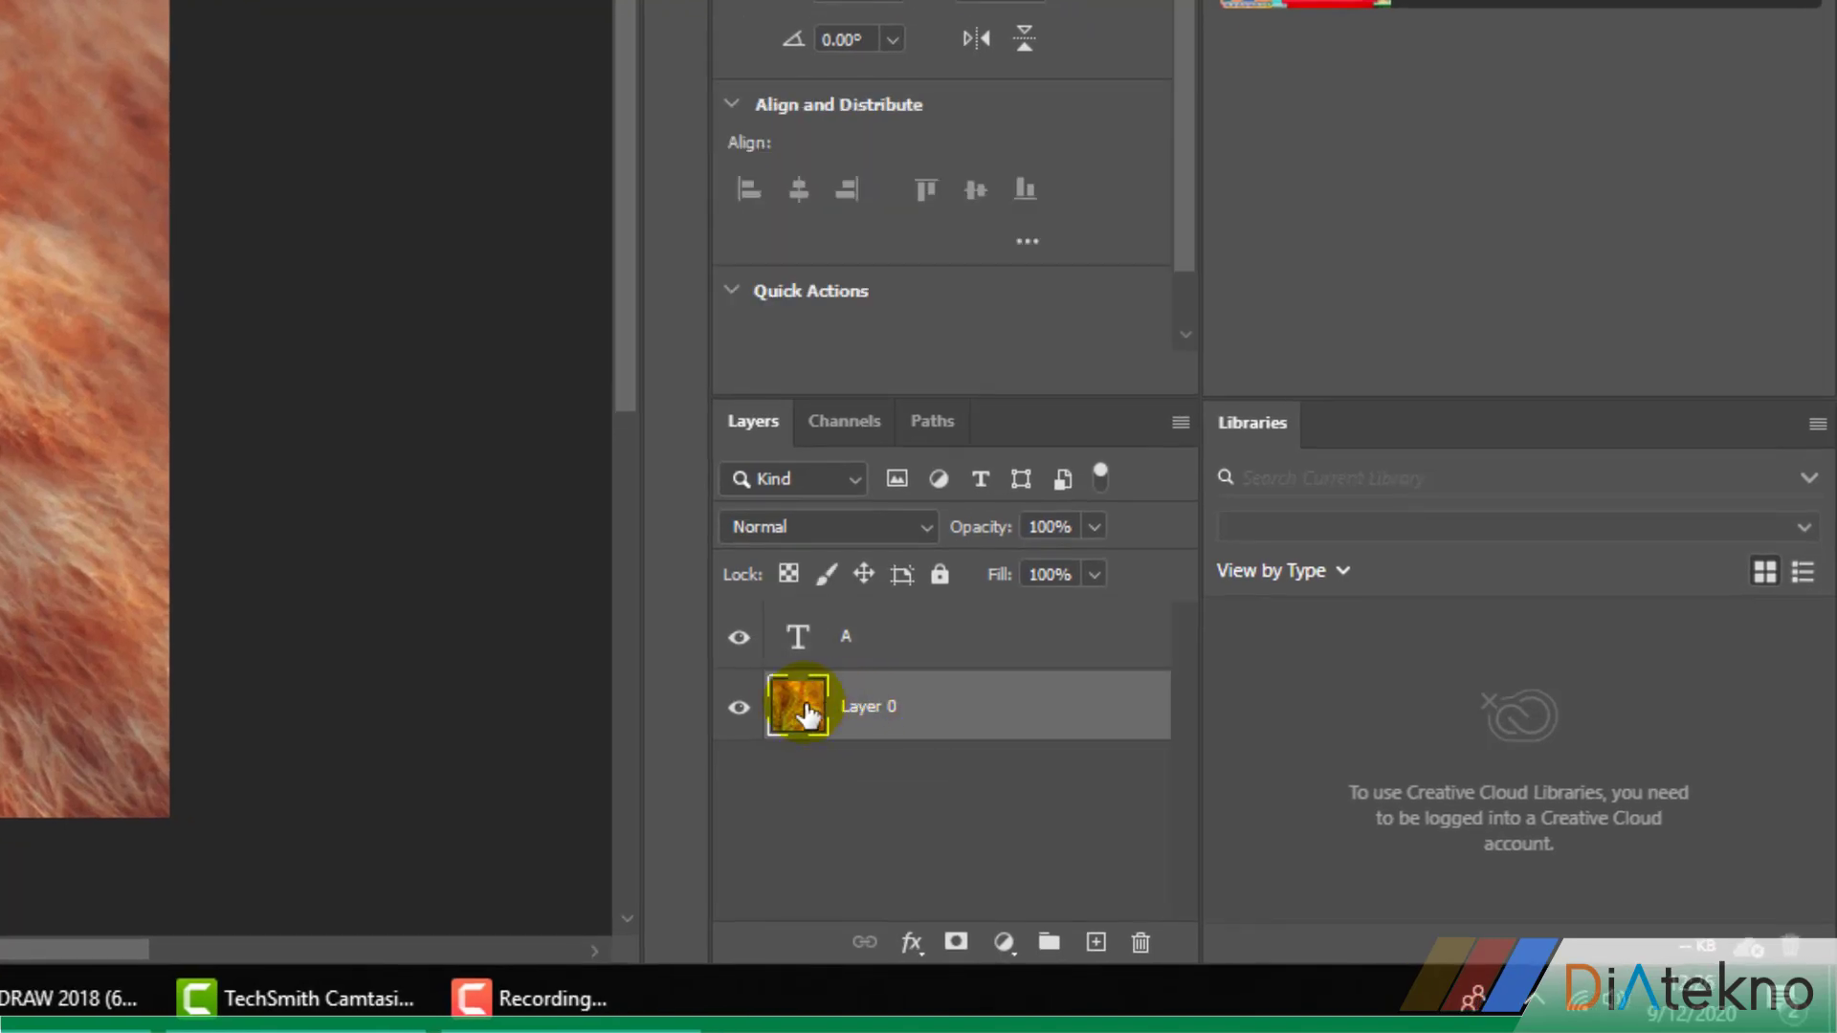
drag(799, 718, 809, 639)
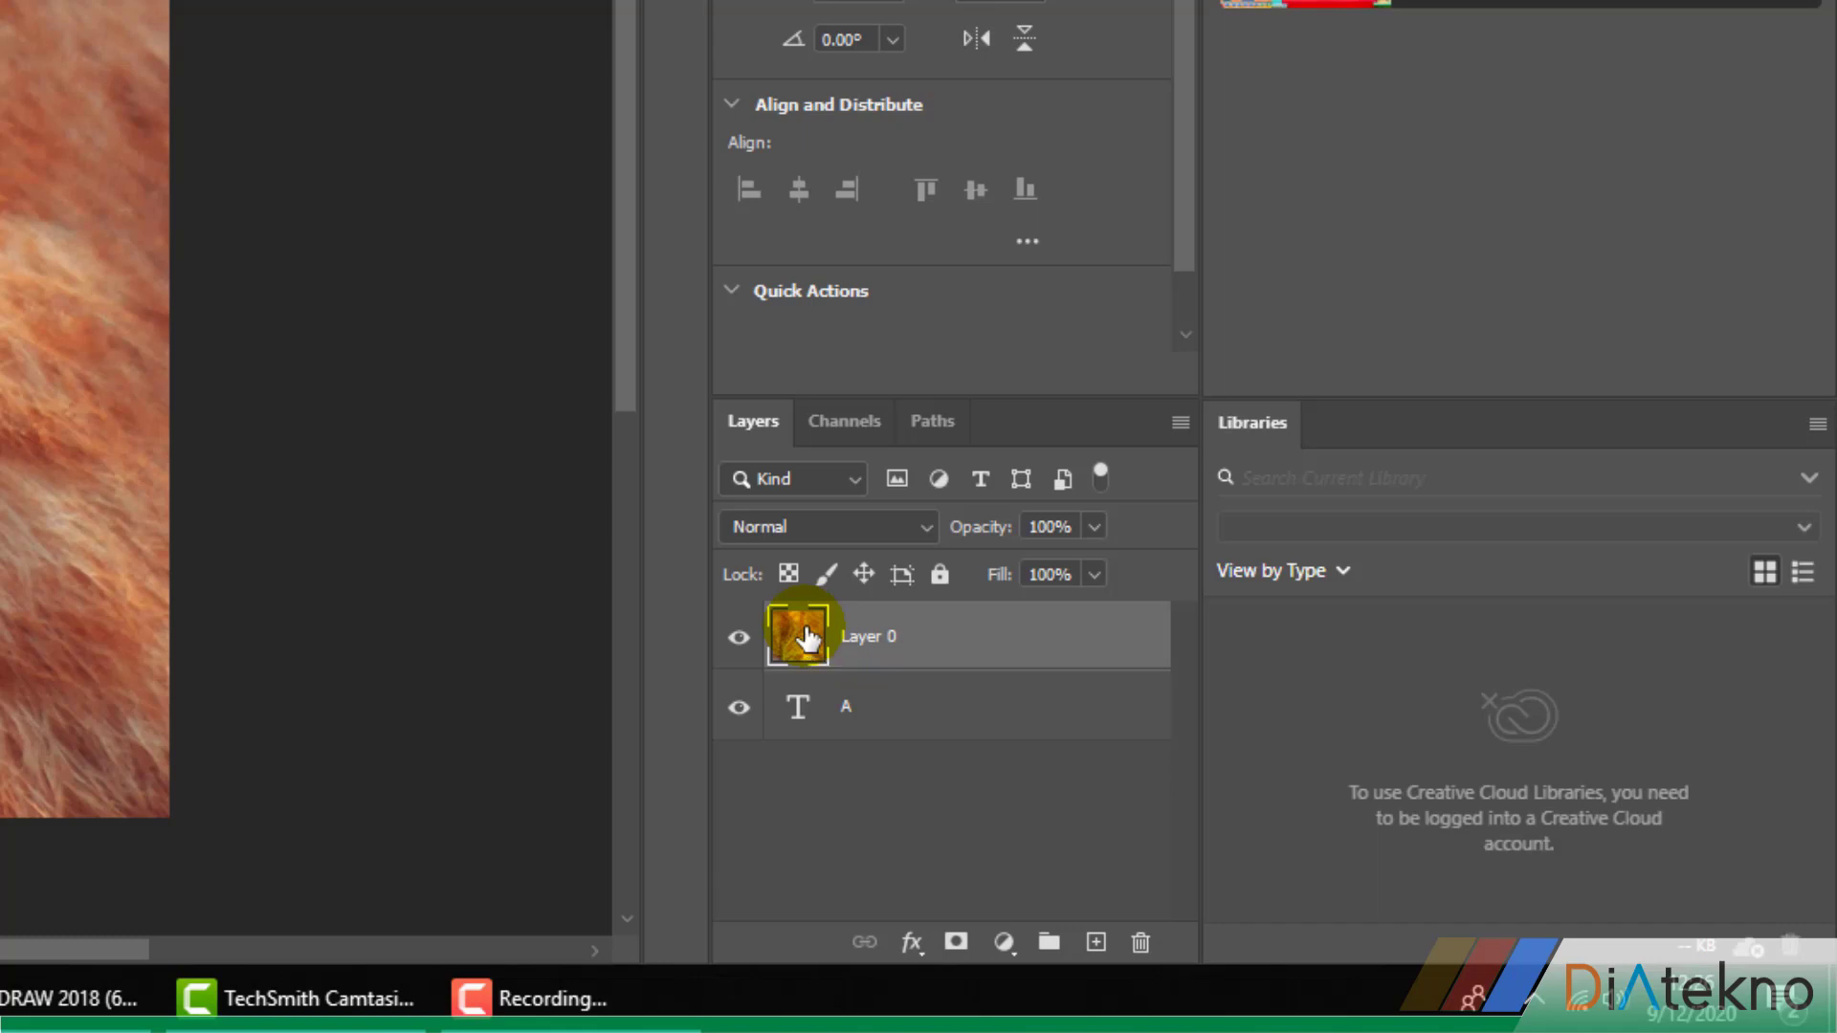
key(ctrl+j)
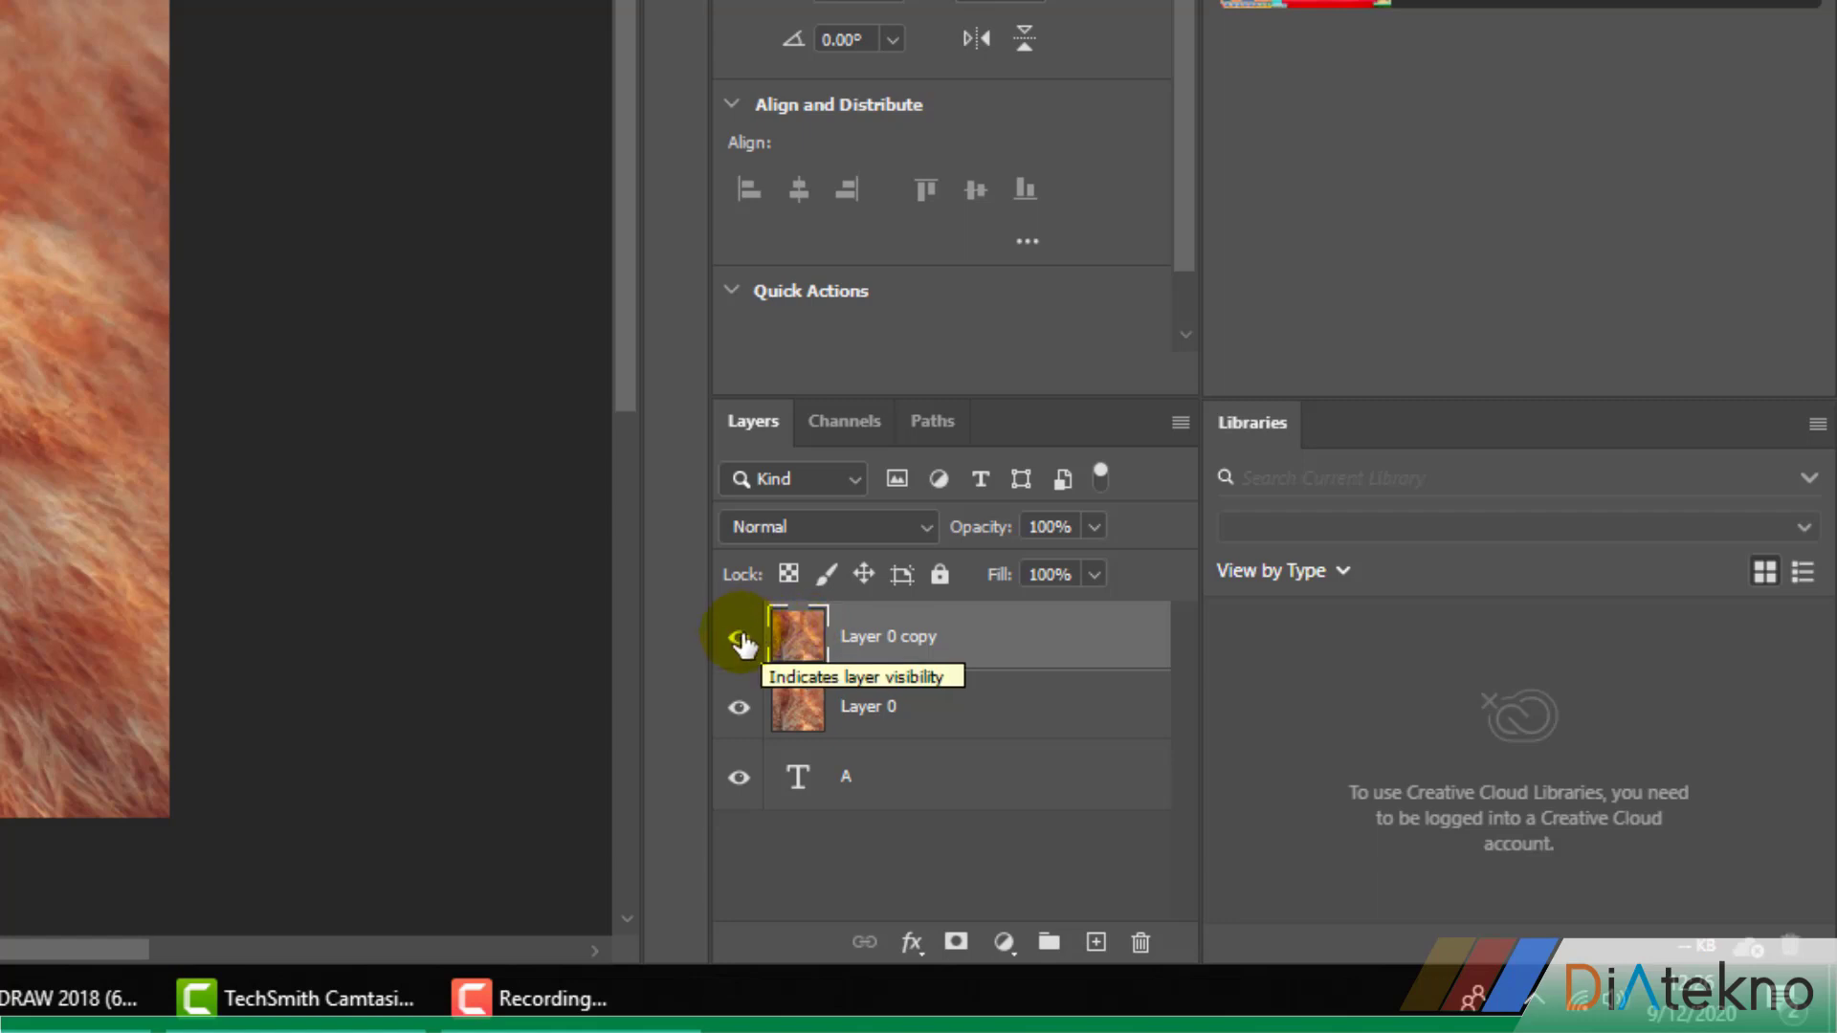
Hide Layer 0 copy and clip Layer 0 to the letter A with a clipping mask
click(739, 638)
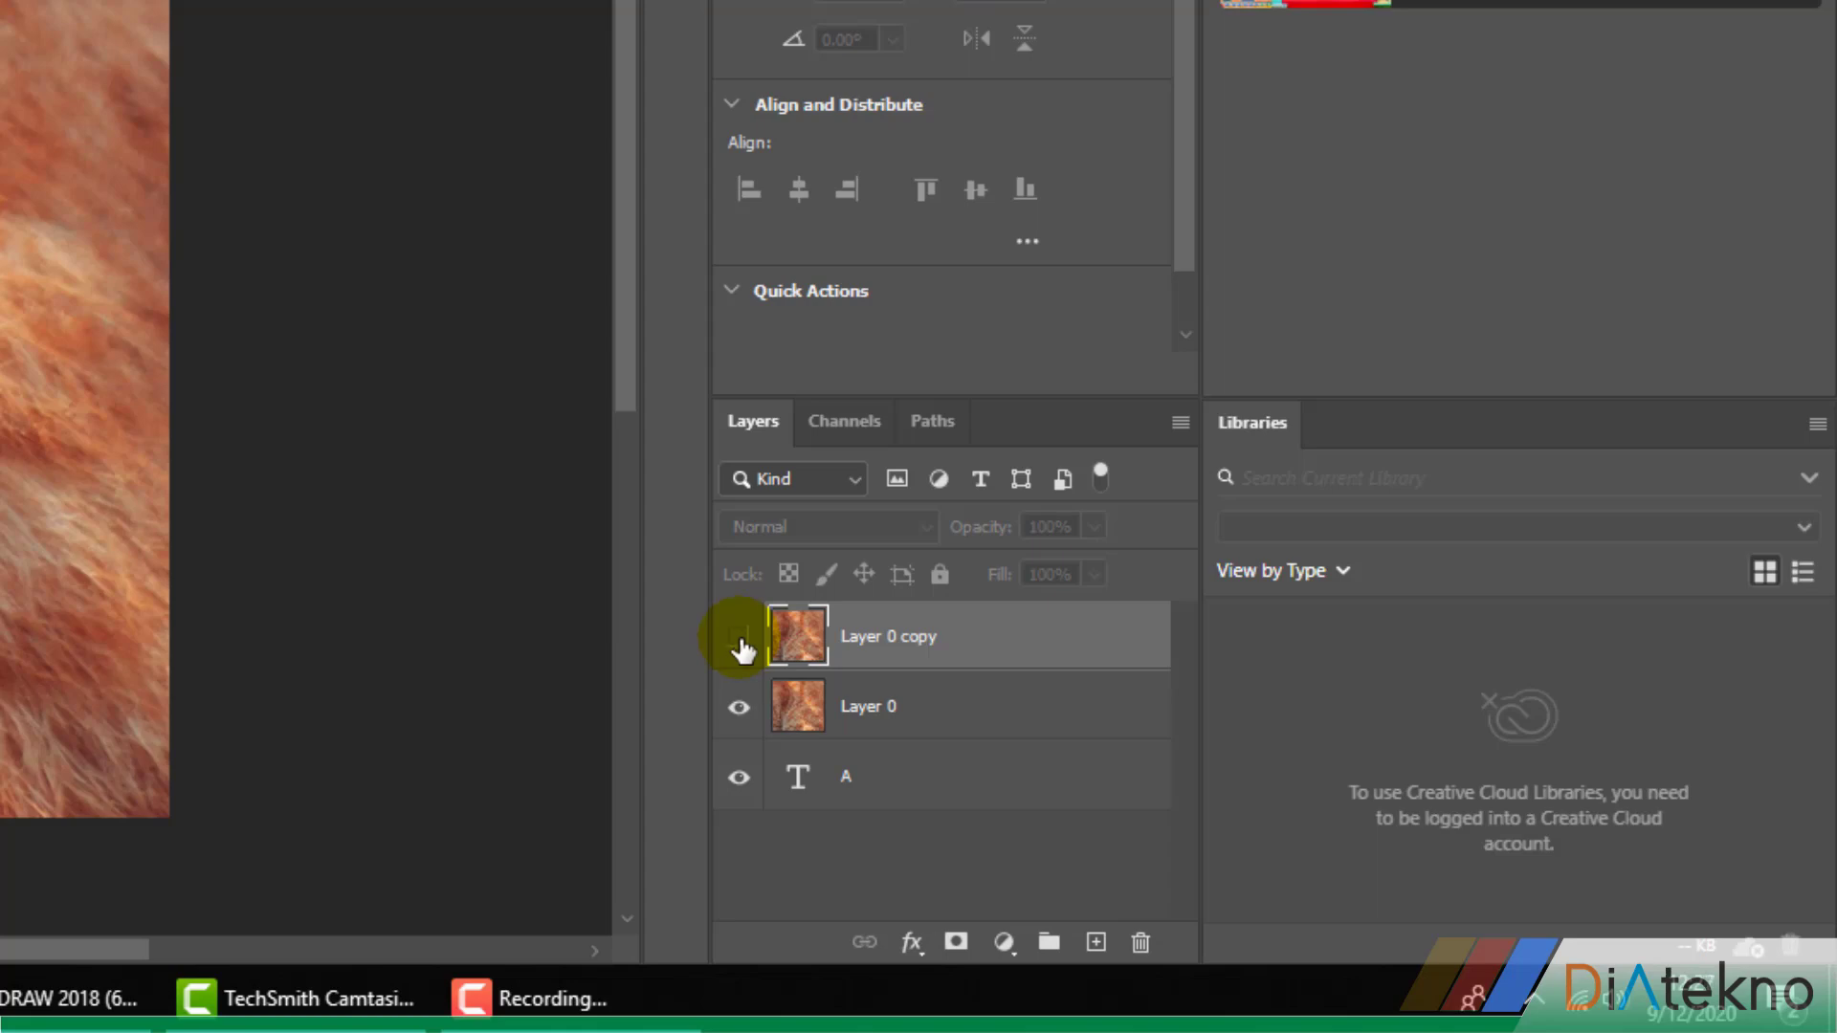
click(852, 724)
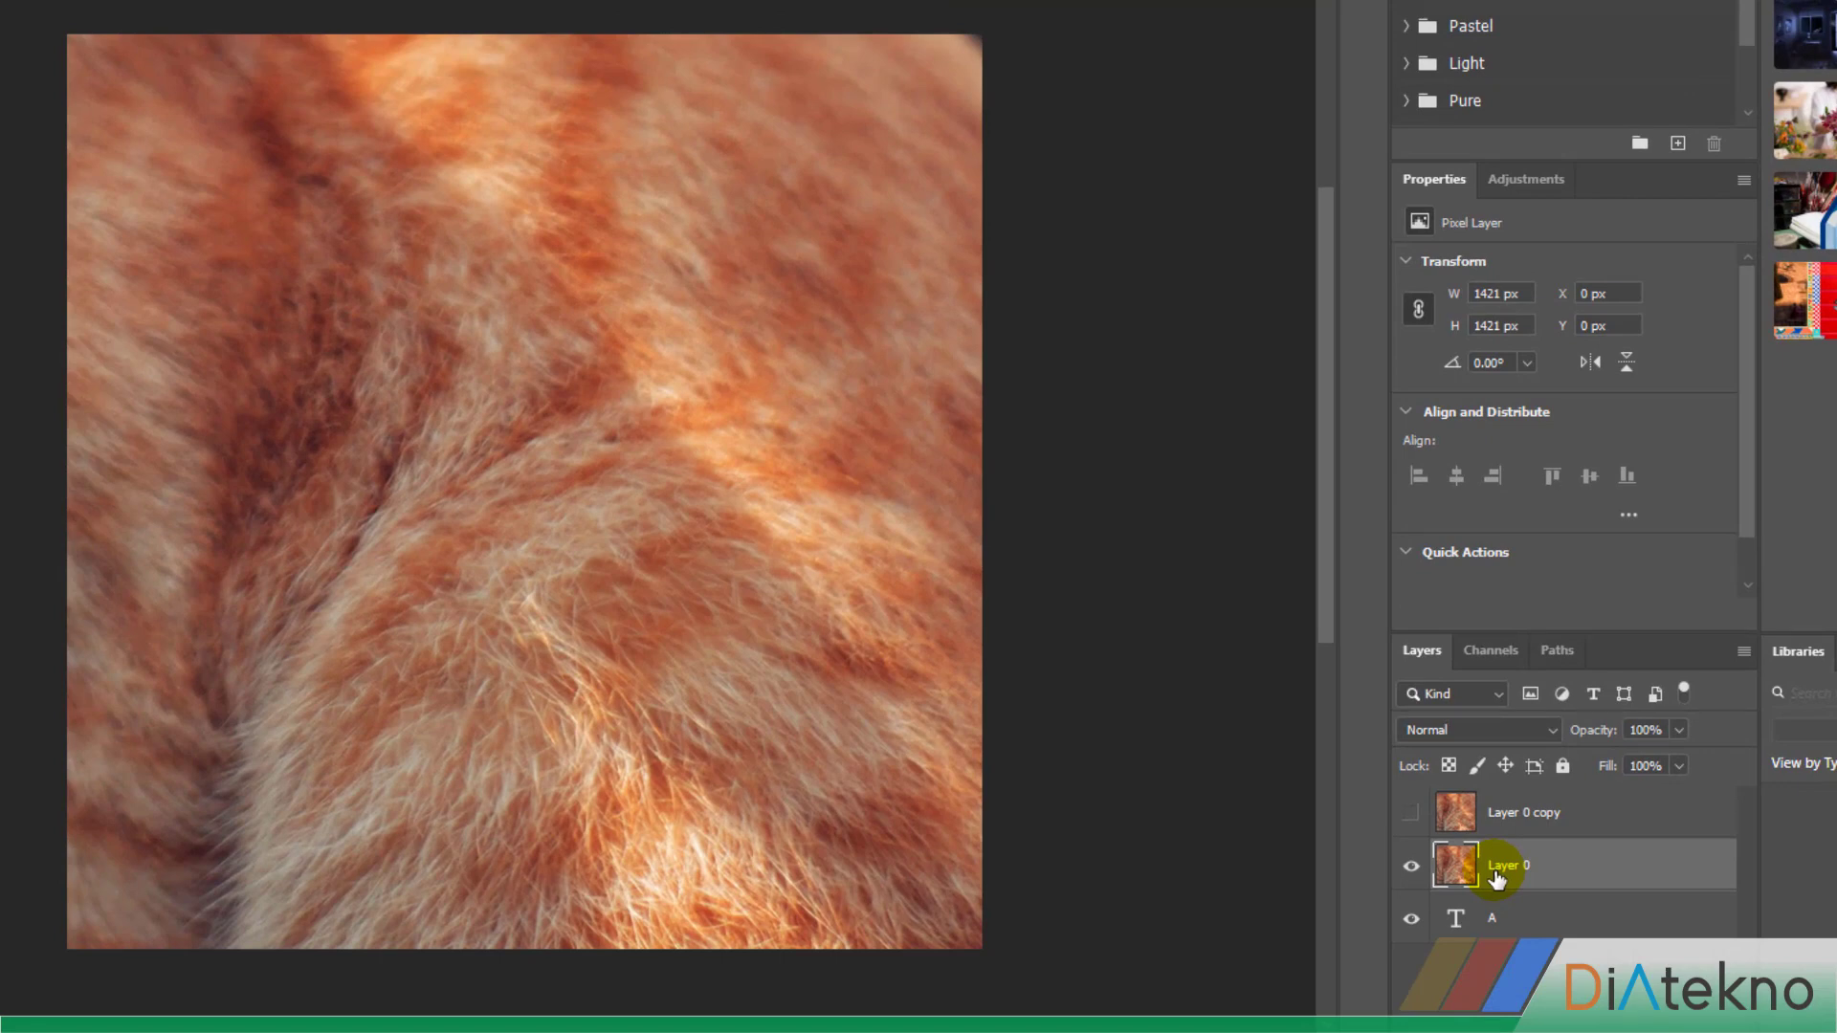
key(ctrl+alt+g)
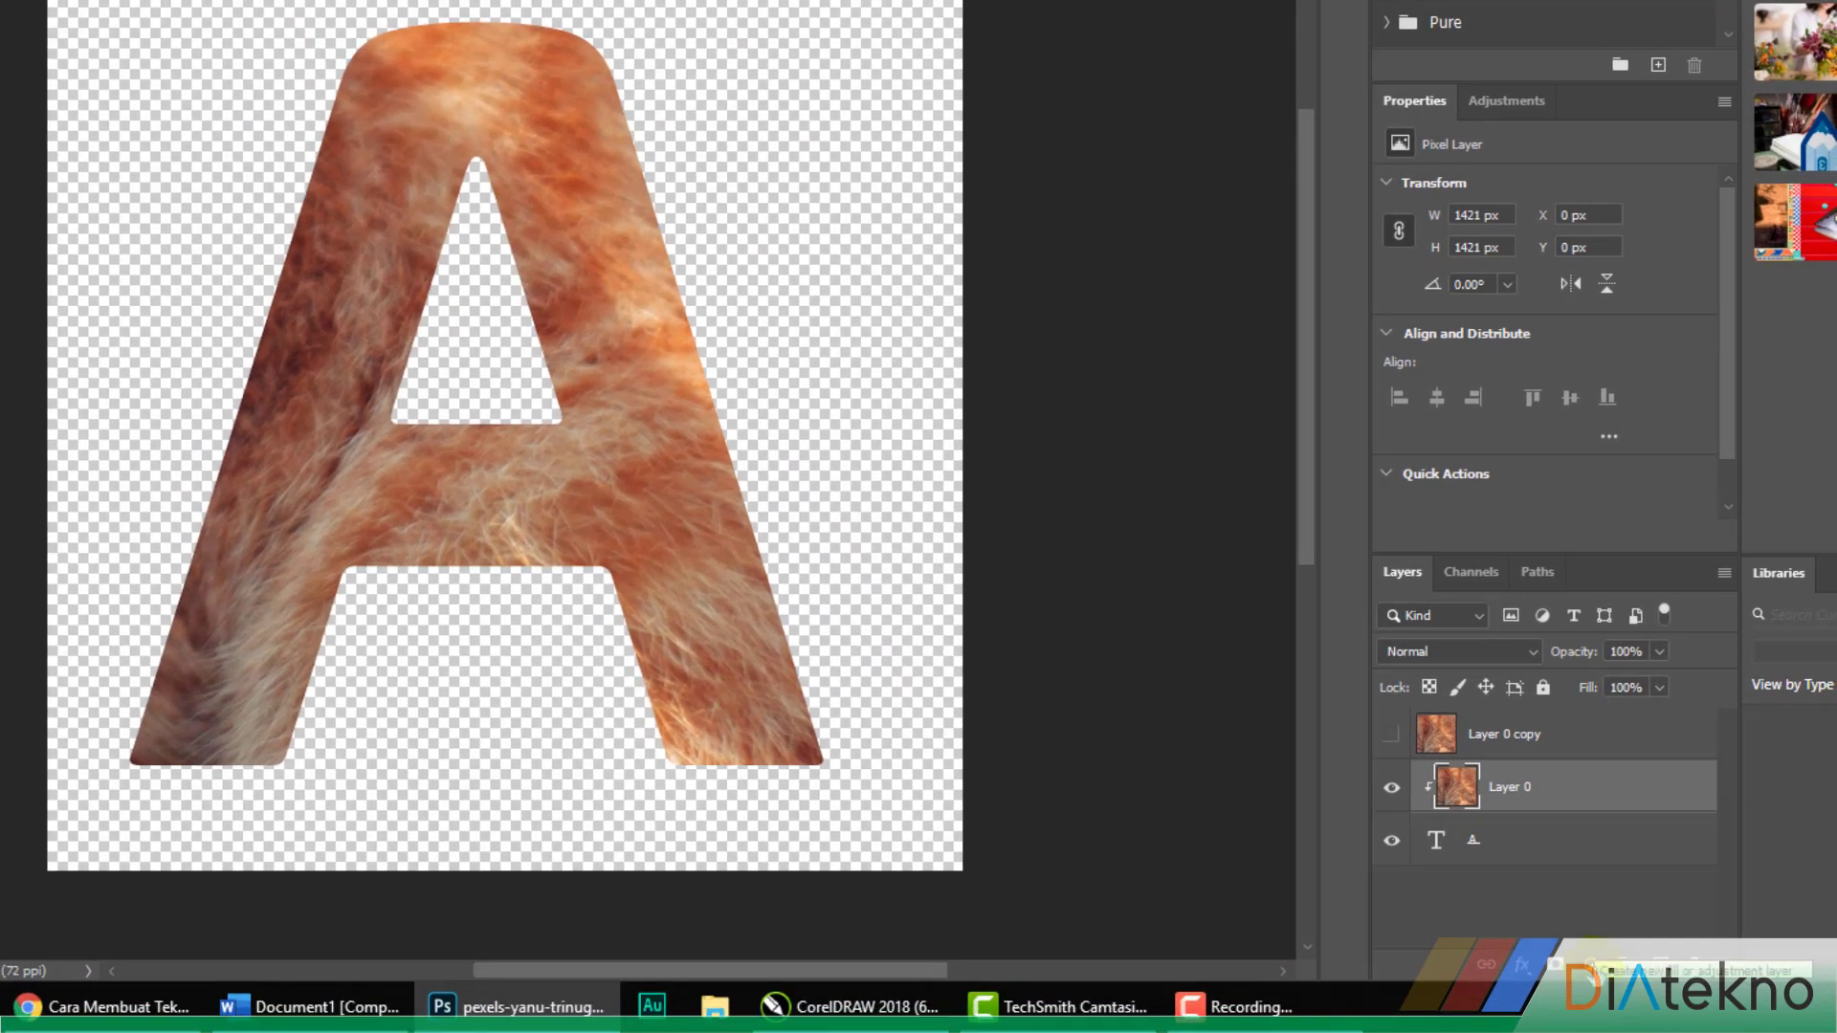
Add a black (000000) solid color fill layer and place it beneath the A text layer
click(1590, 965)
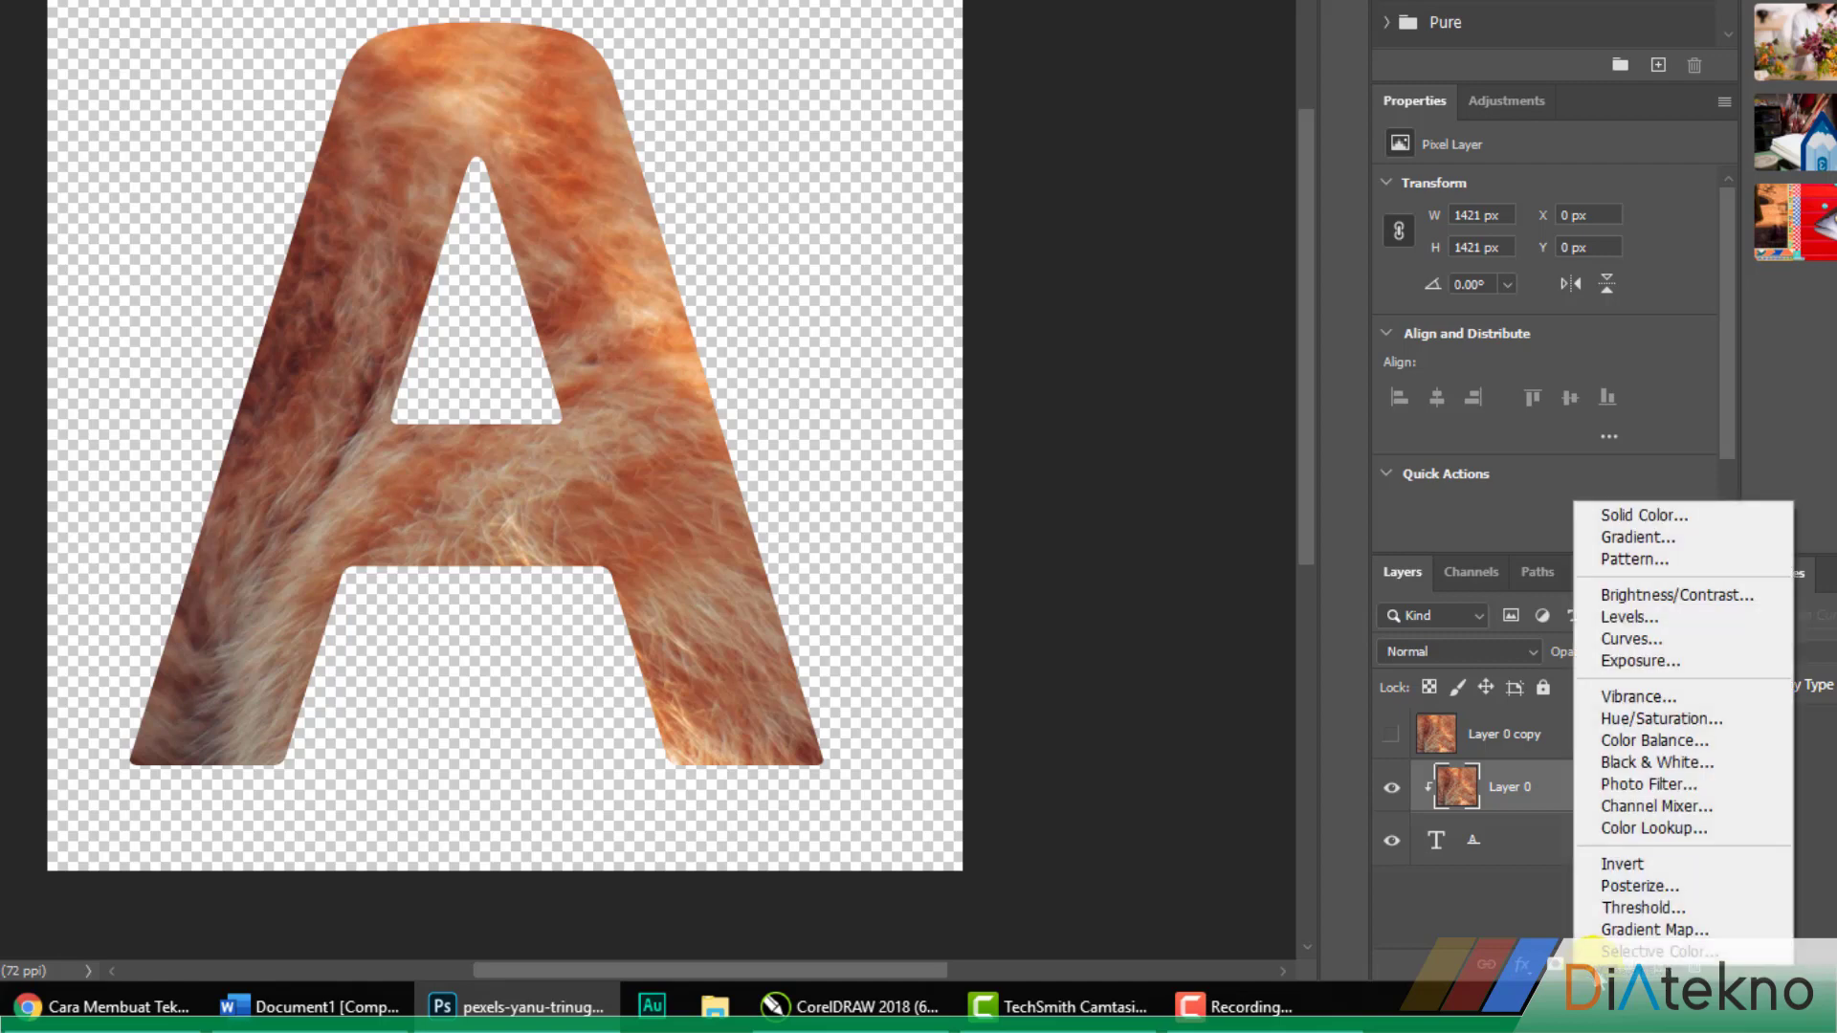
click(1644, 515)
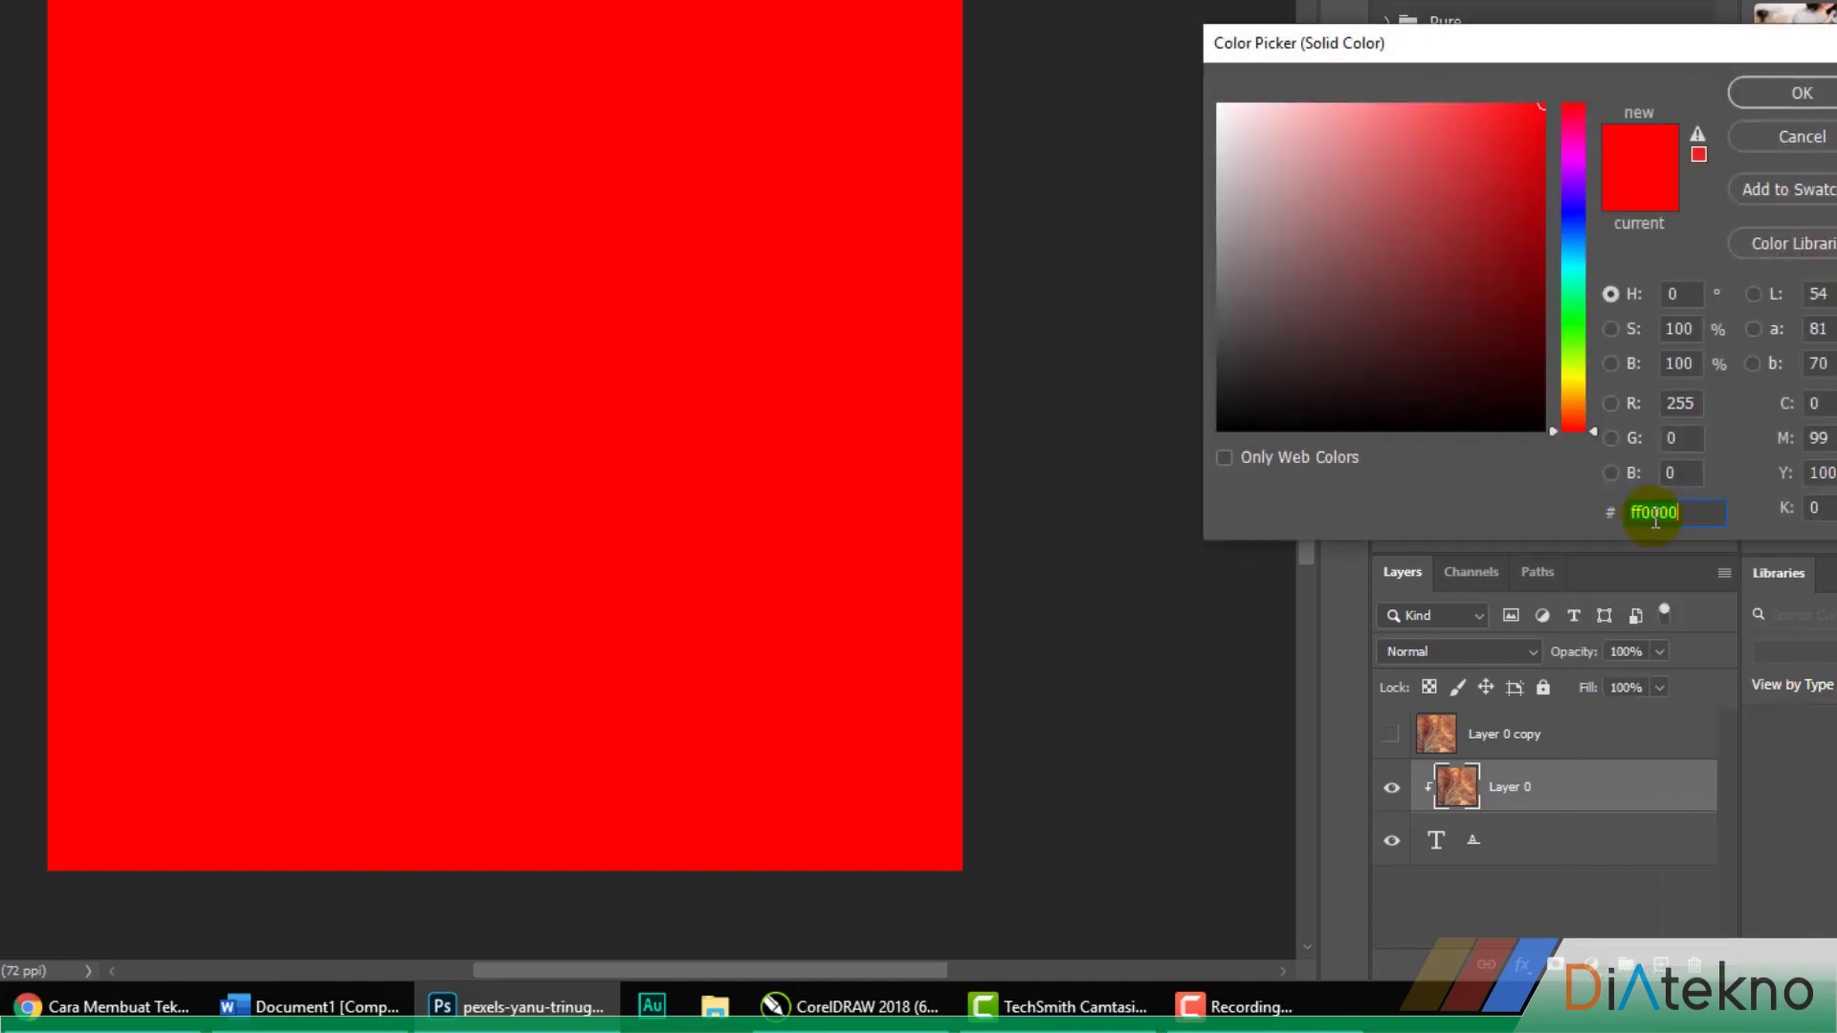
mouse_move(1336, 265)
mouse_down()
mouse_move(1271, 406)
mouse_move(1210, 457)
mouse_up()
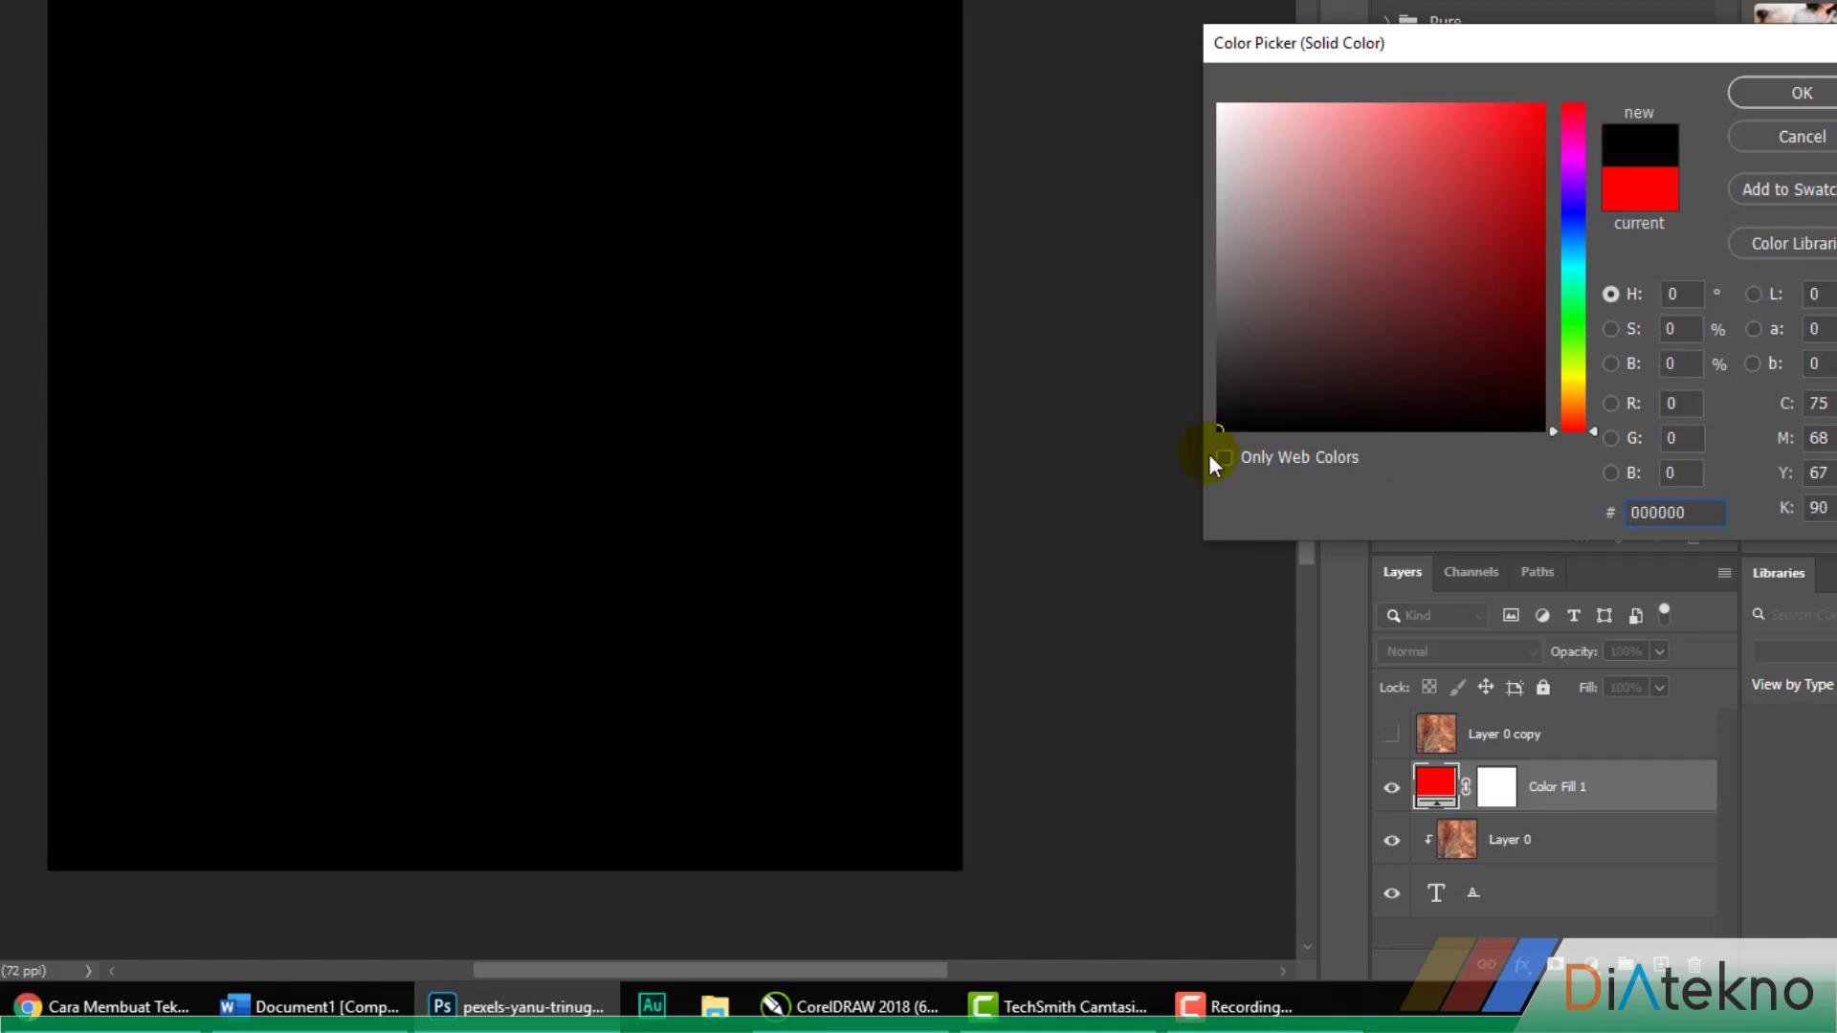
click(1791, 96)
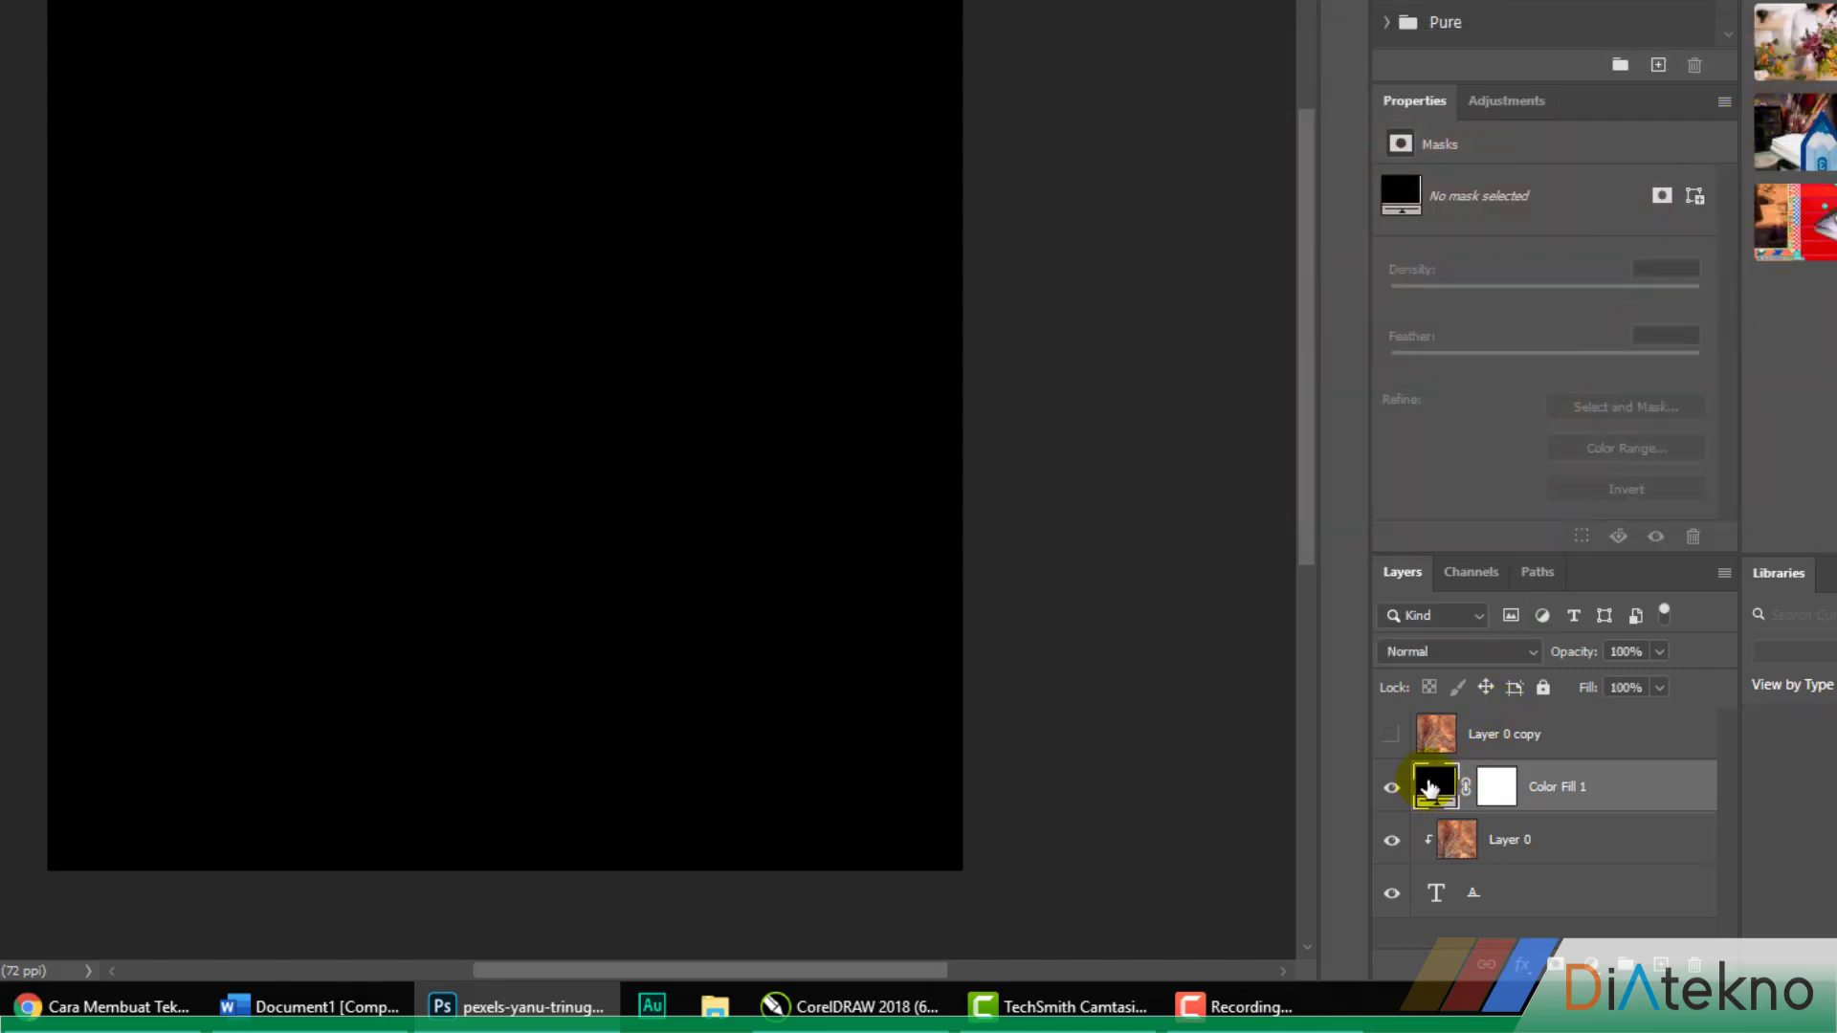
drag(1430, 787, 1445, 917)
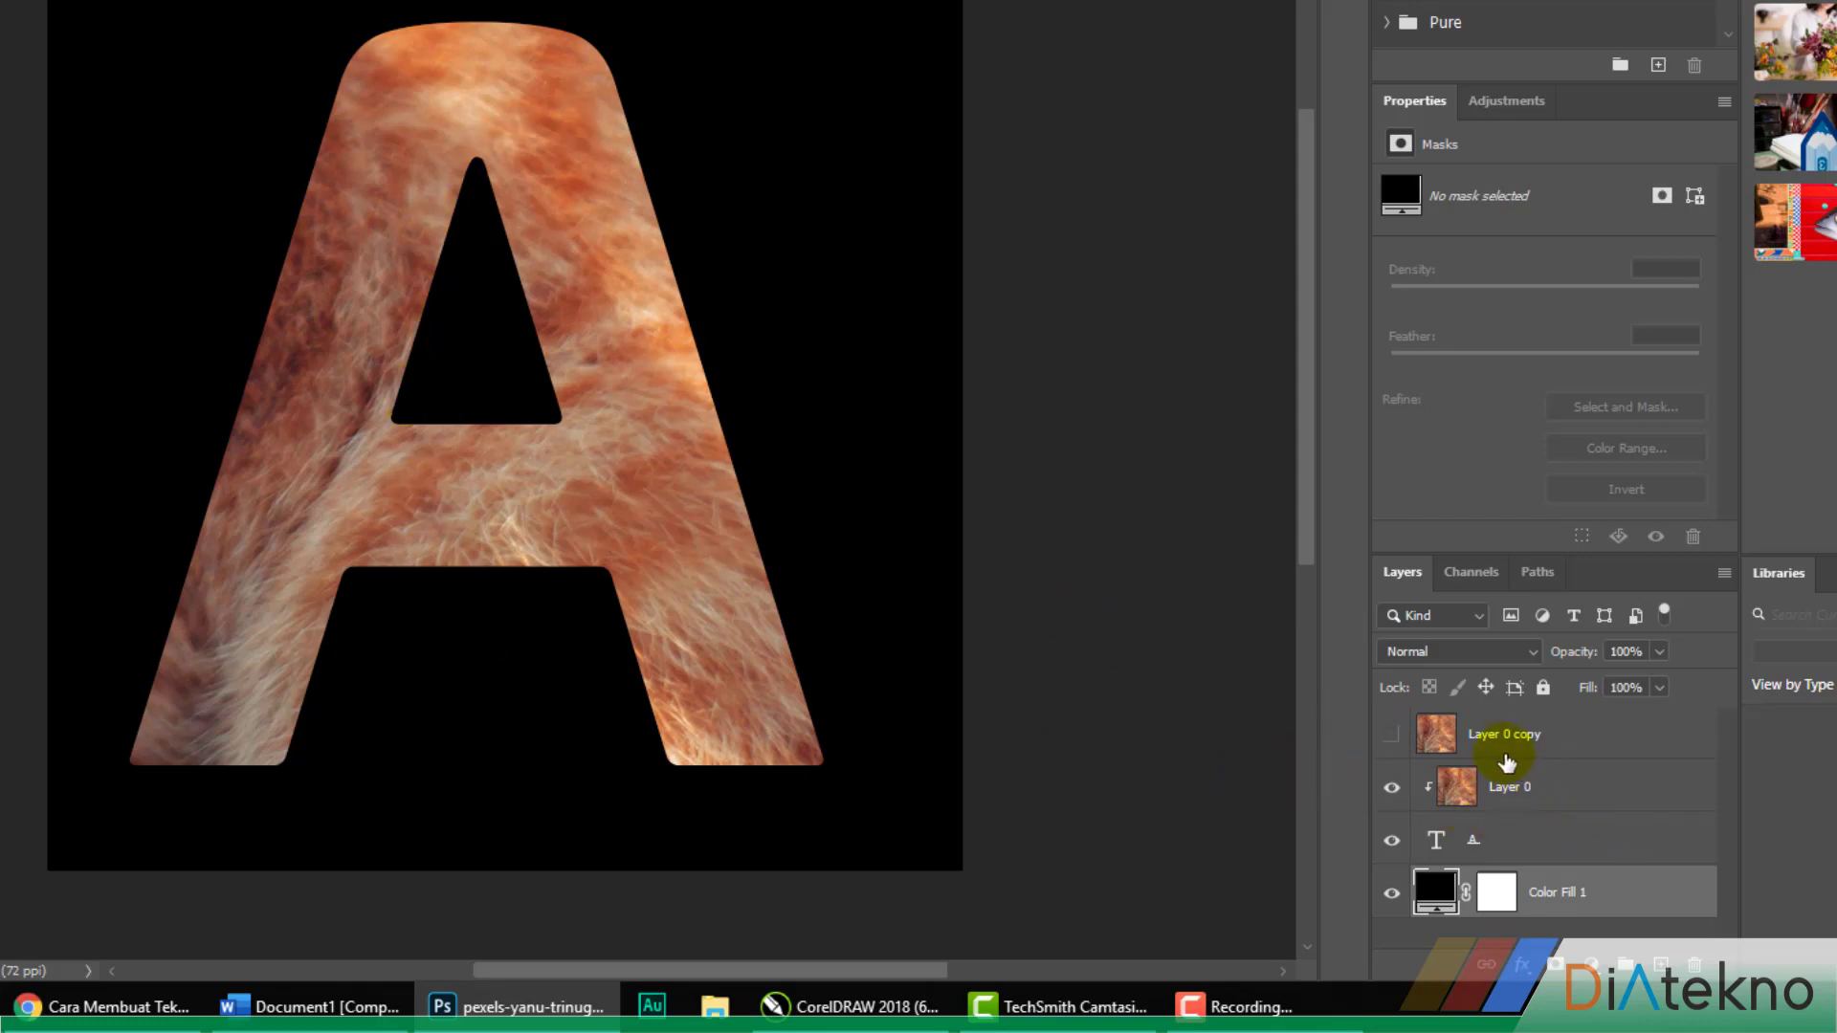
Show Layer 0 copy and add a black layer mask that hides all of it, keeping the mask active
click(1393, 737)
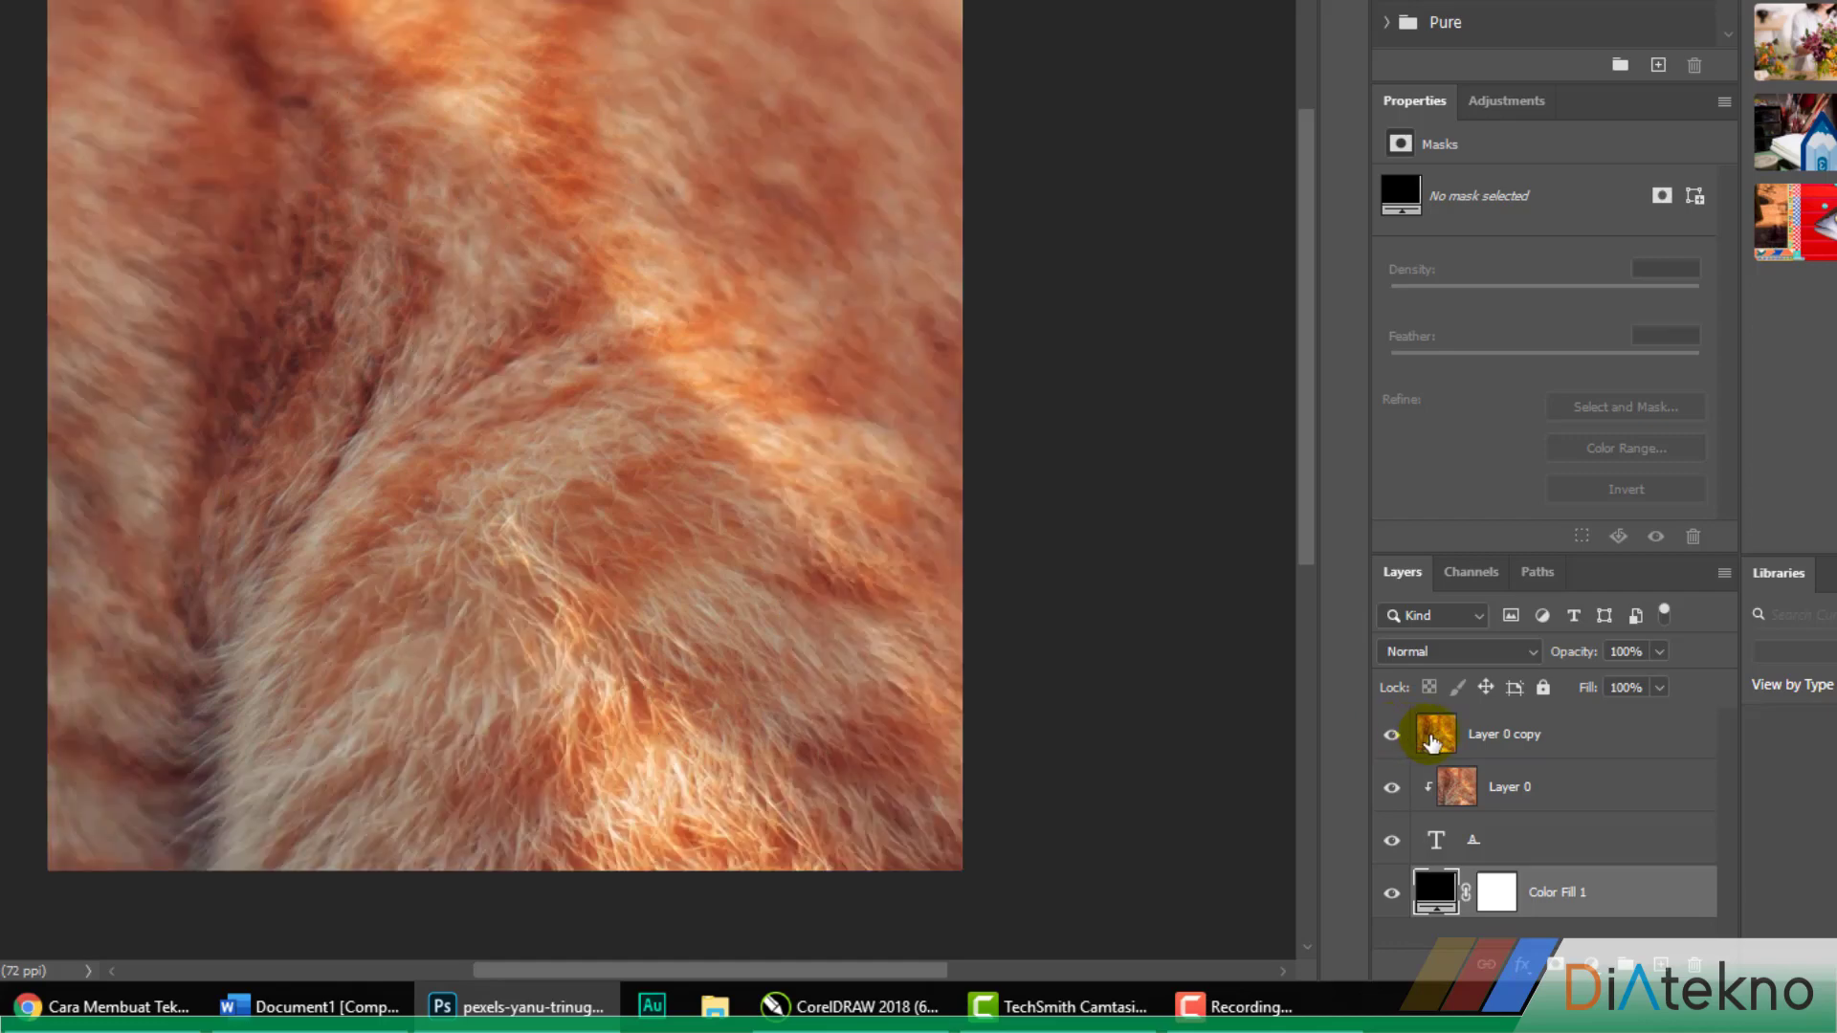
click(1433, 744)
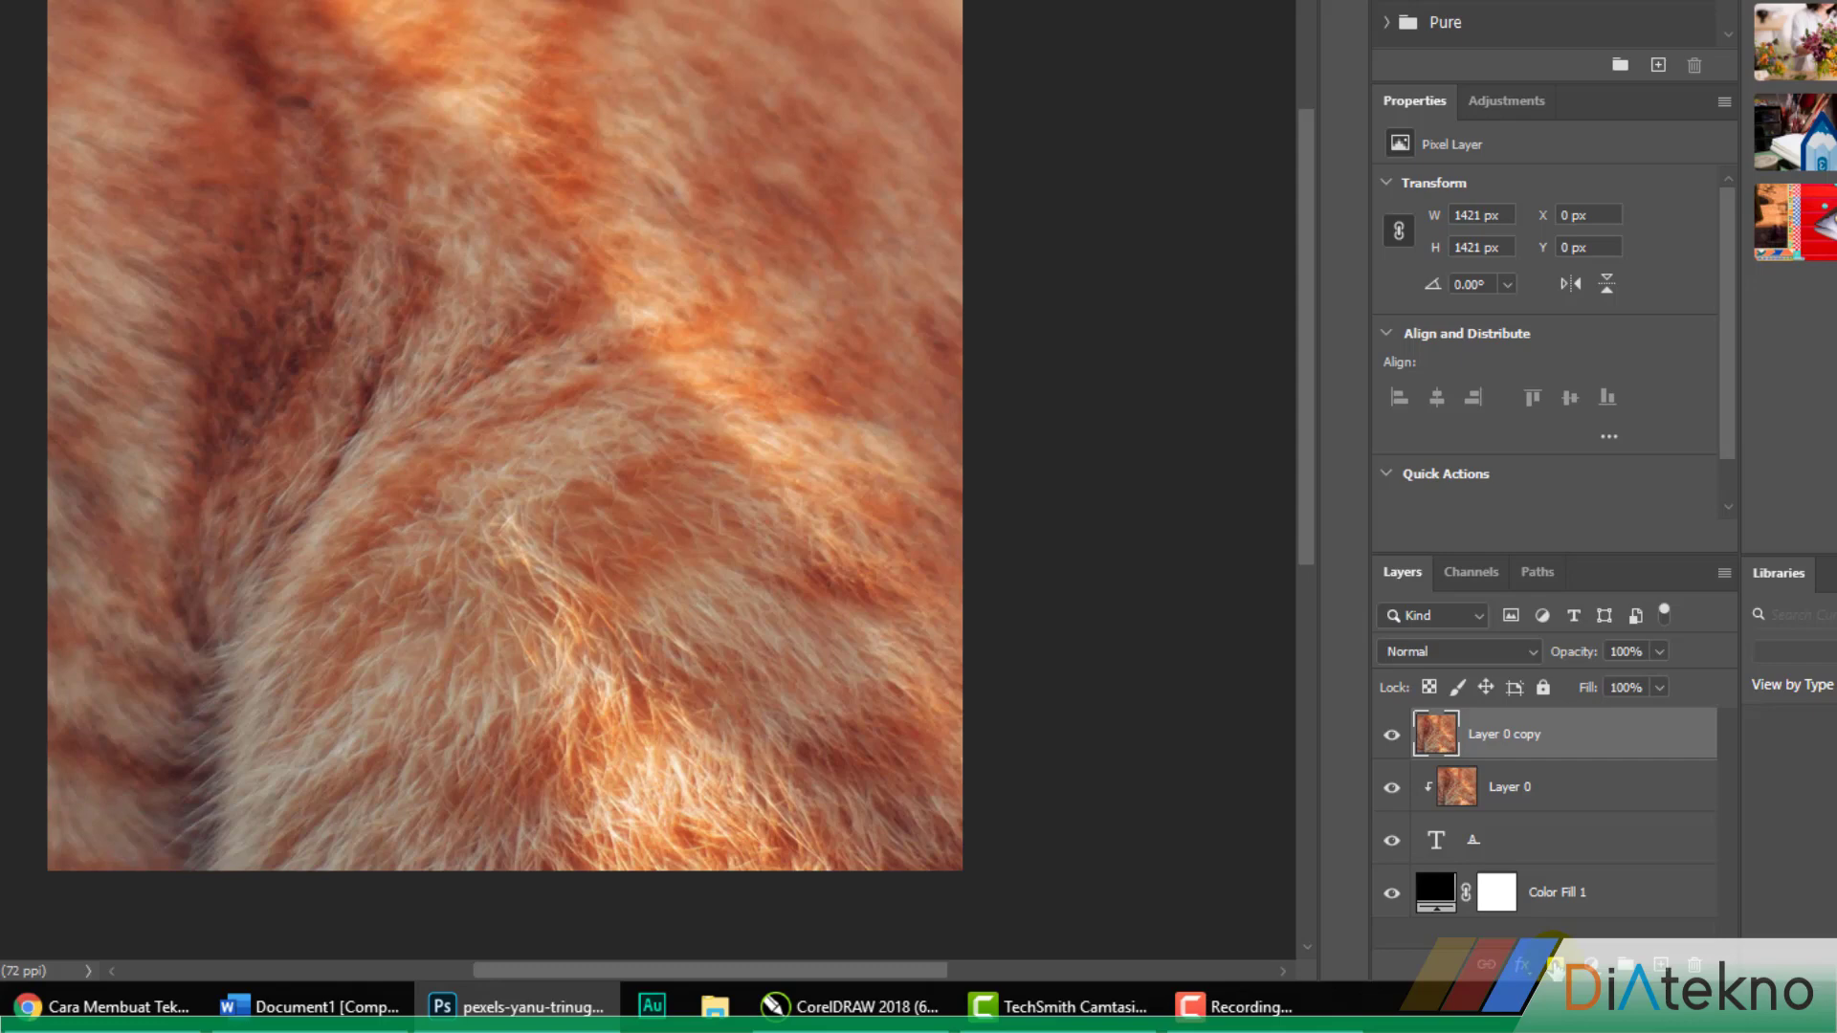
alt+click(1555, 966)
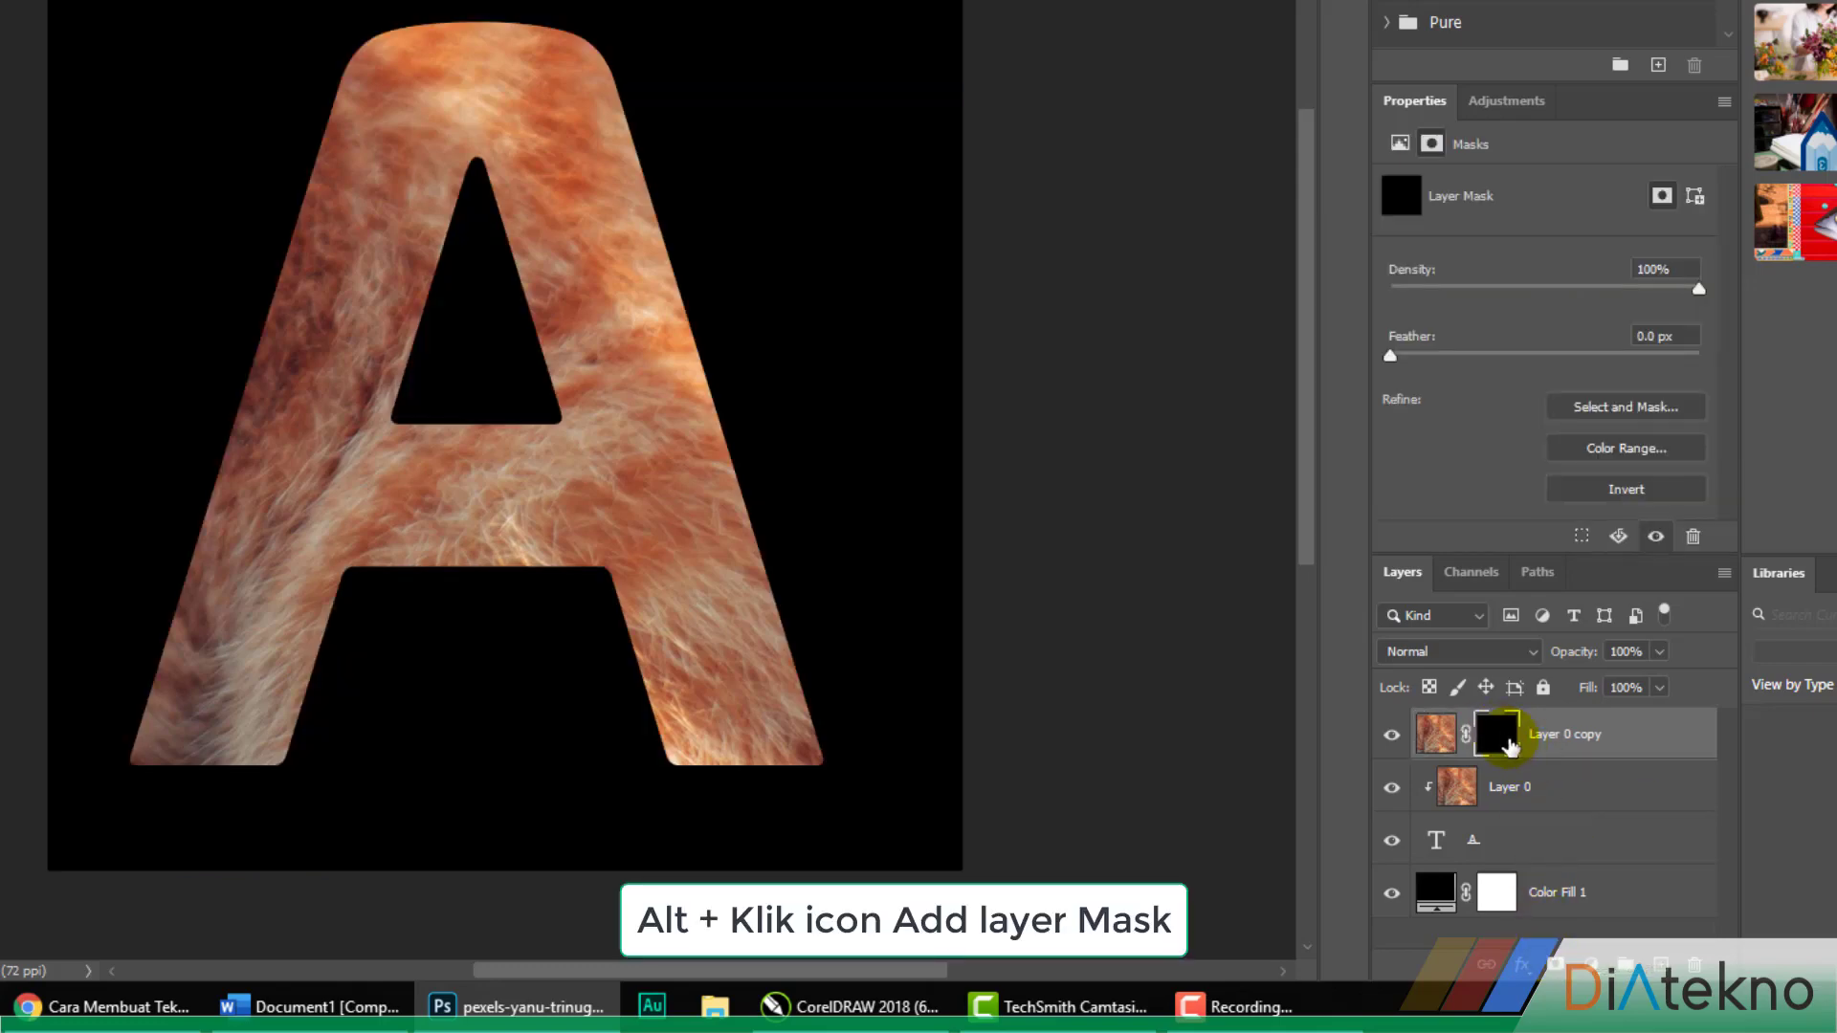
click(1498, 740)
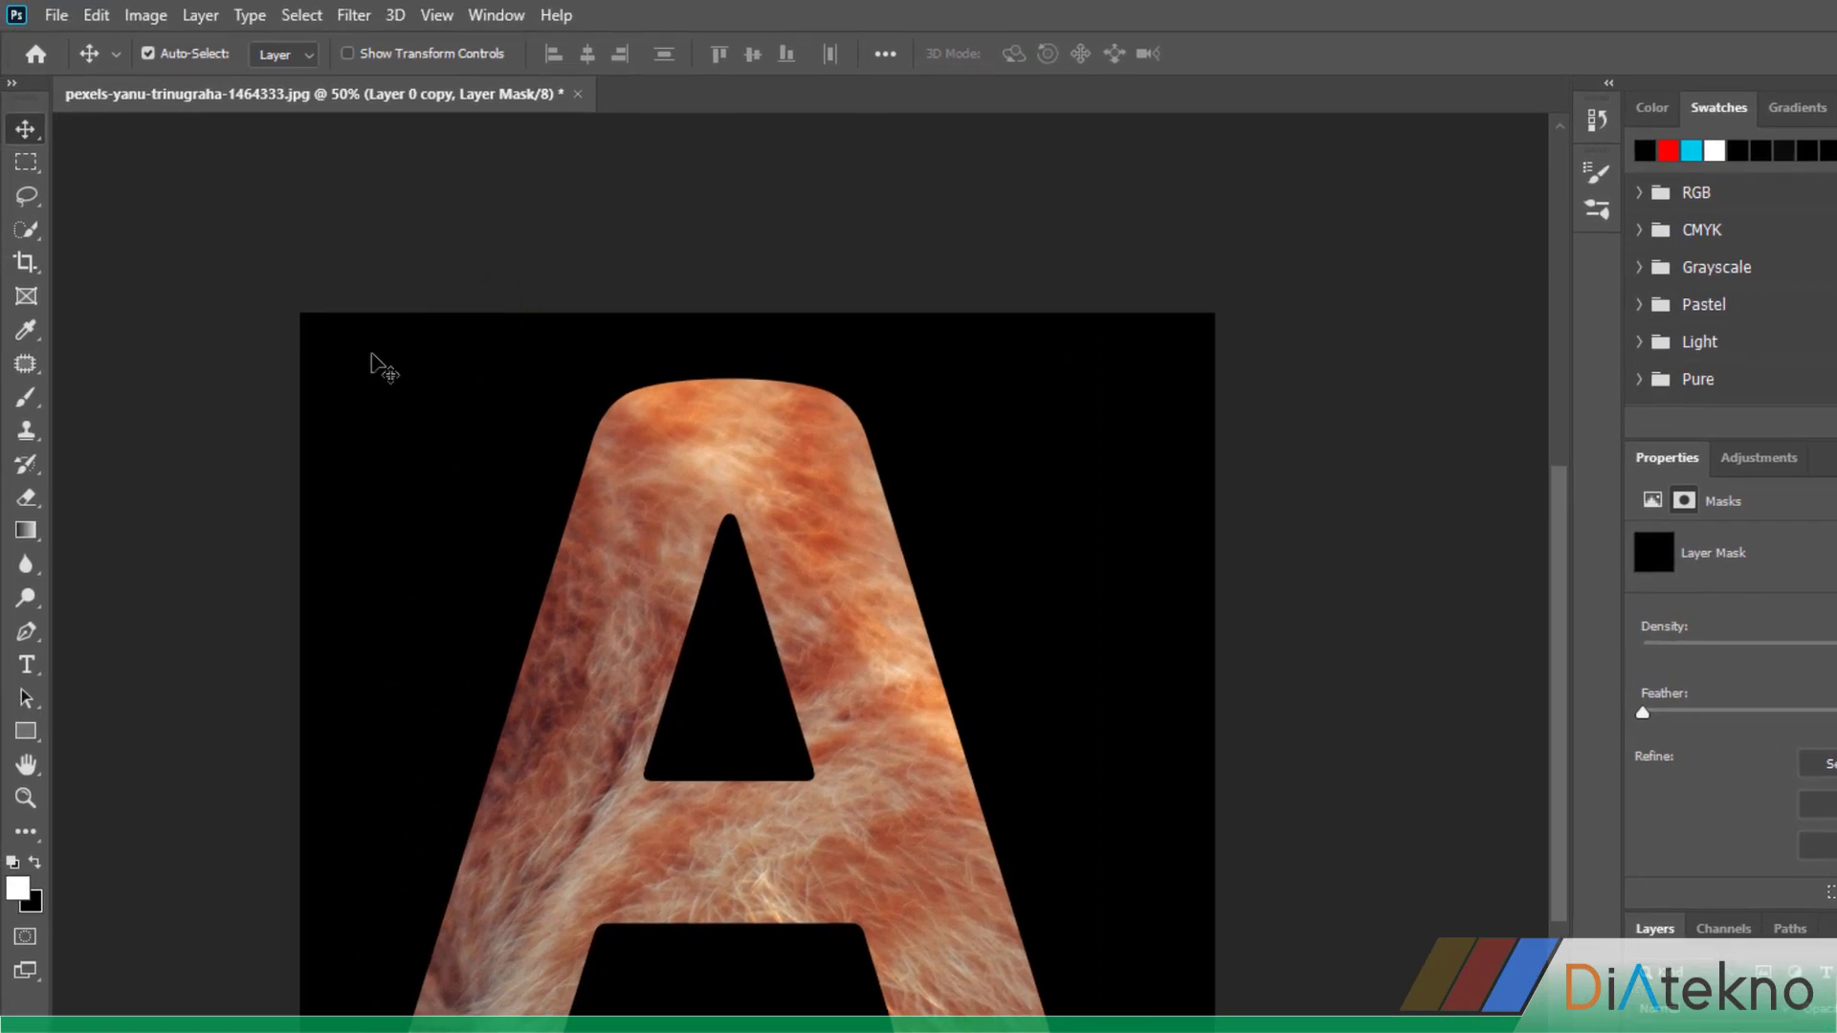
Activate the Brush tool and restore the Legacy Brushes set to the brush presets
click(21, 400)
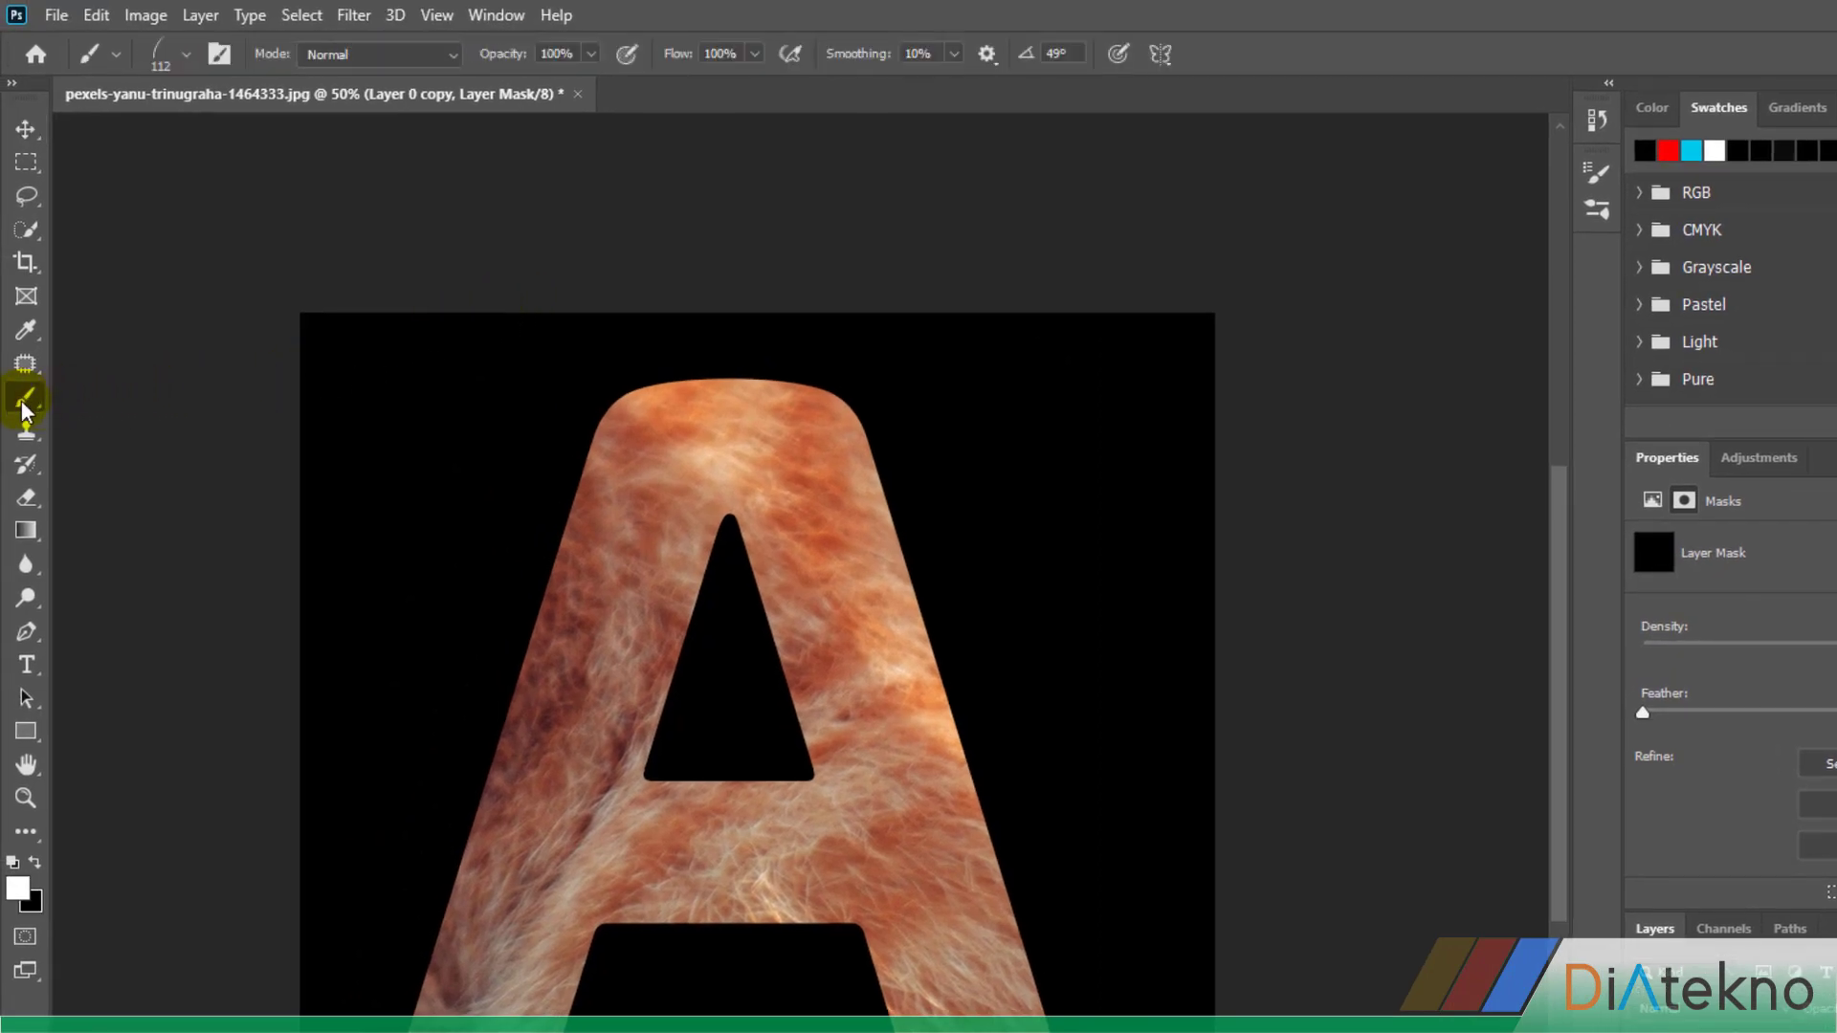
click(187, 55)
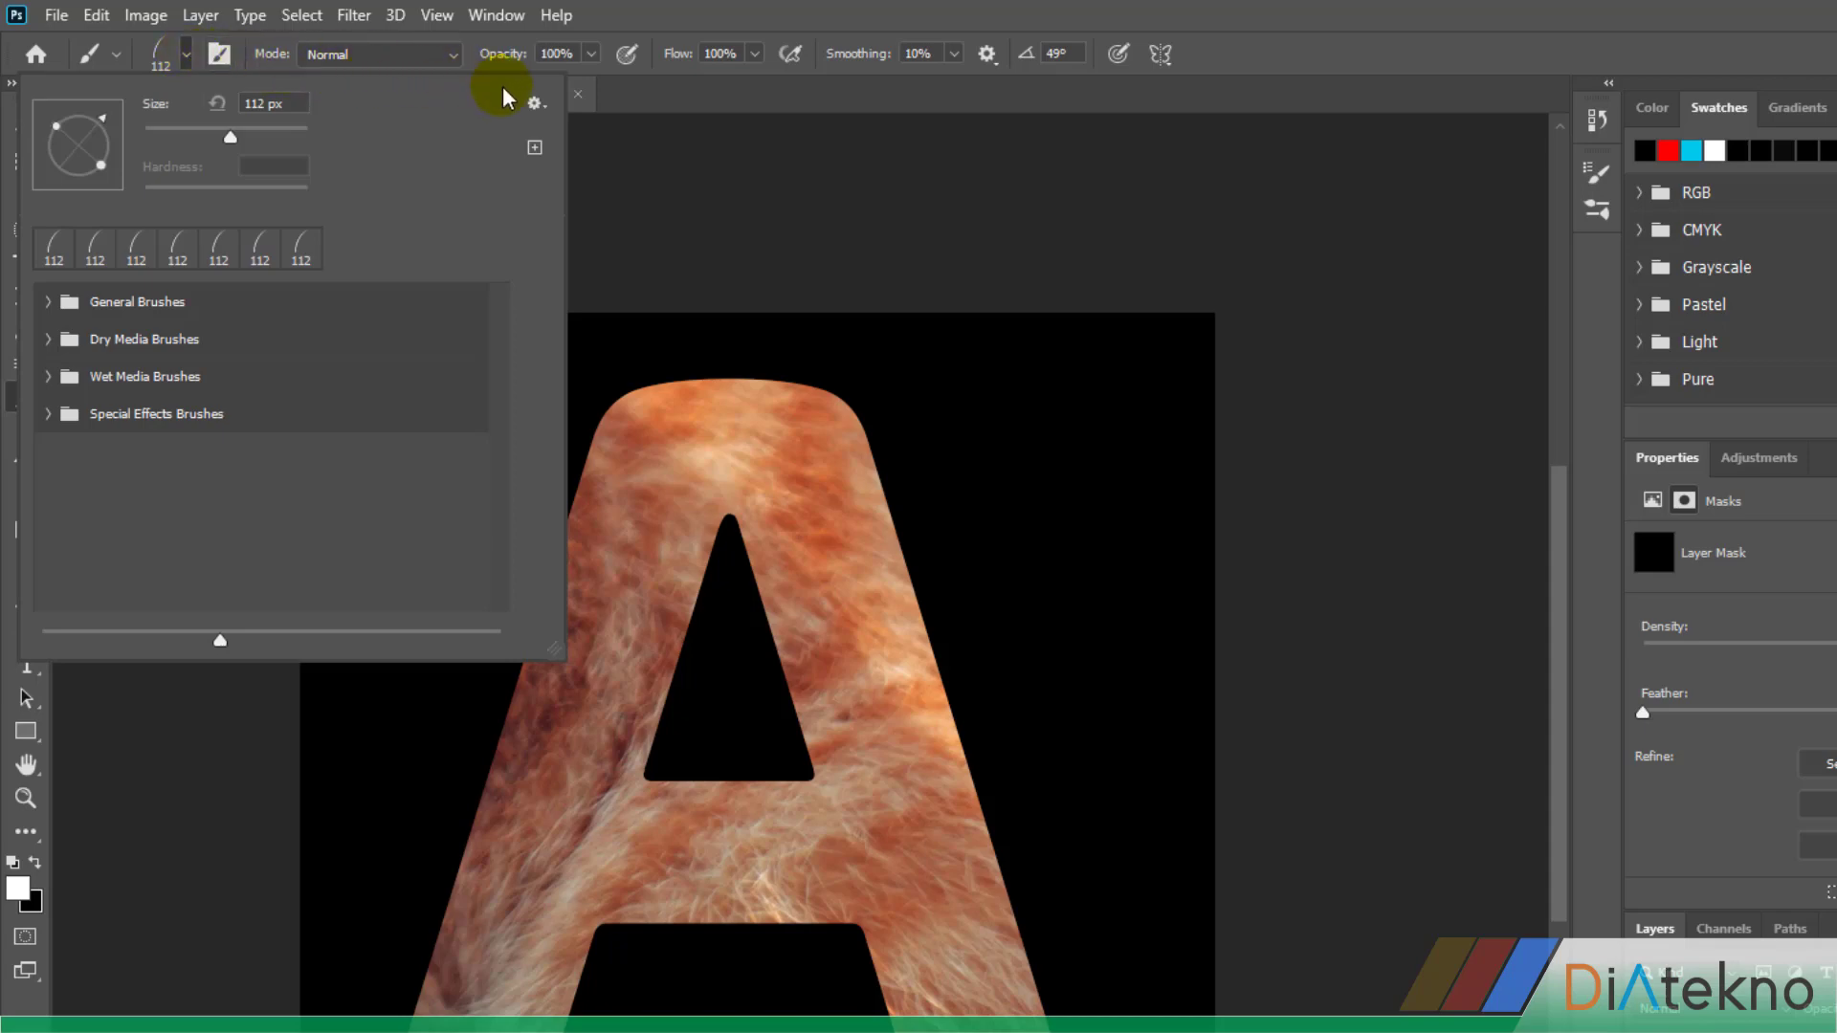
click(536, 103)
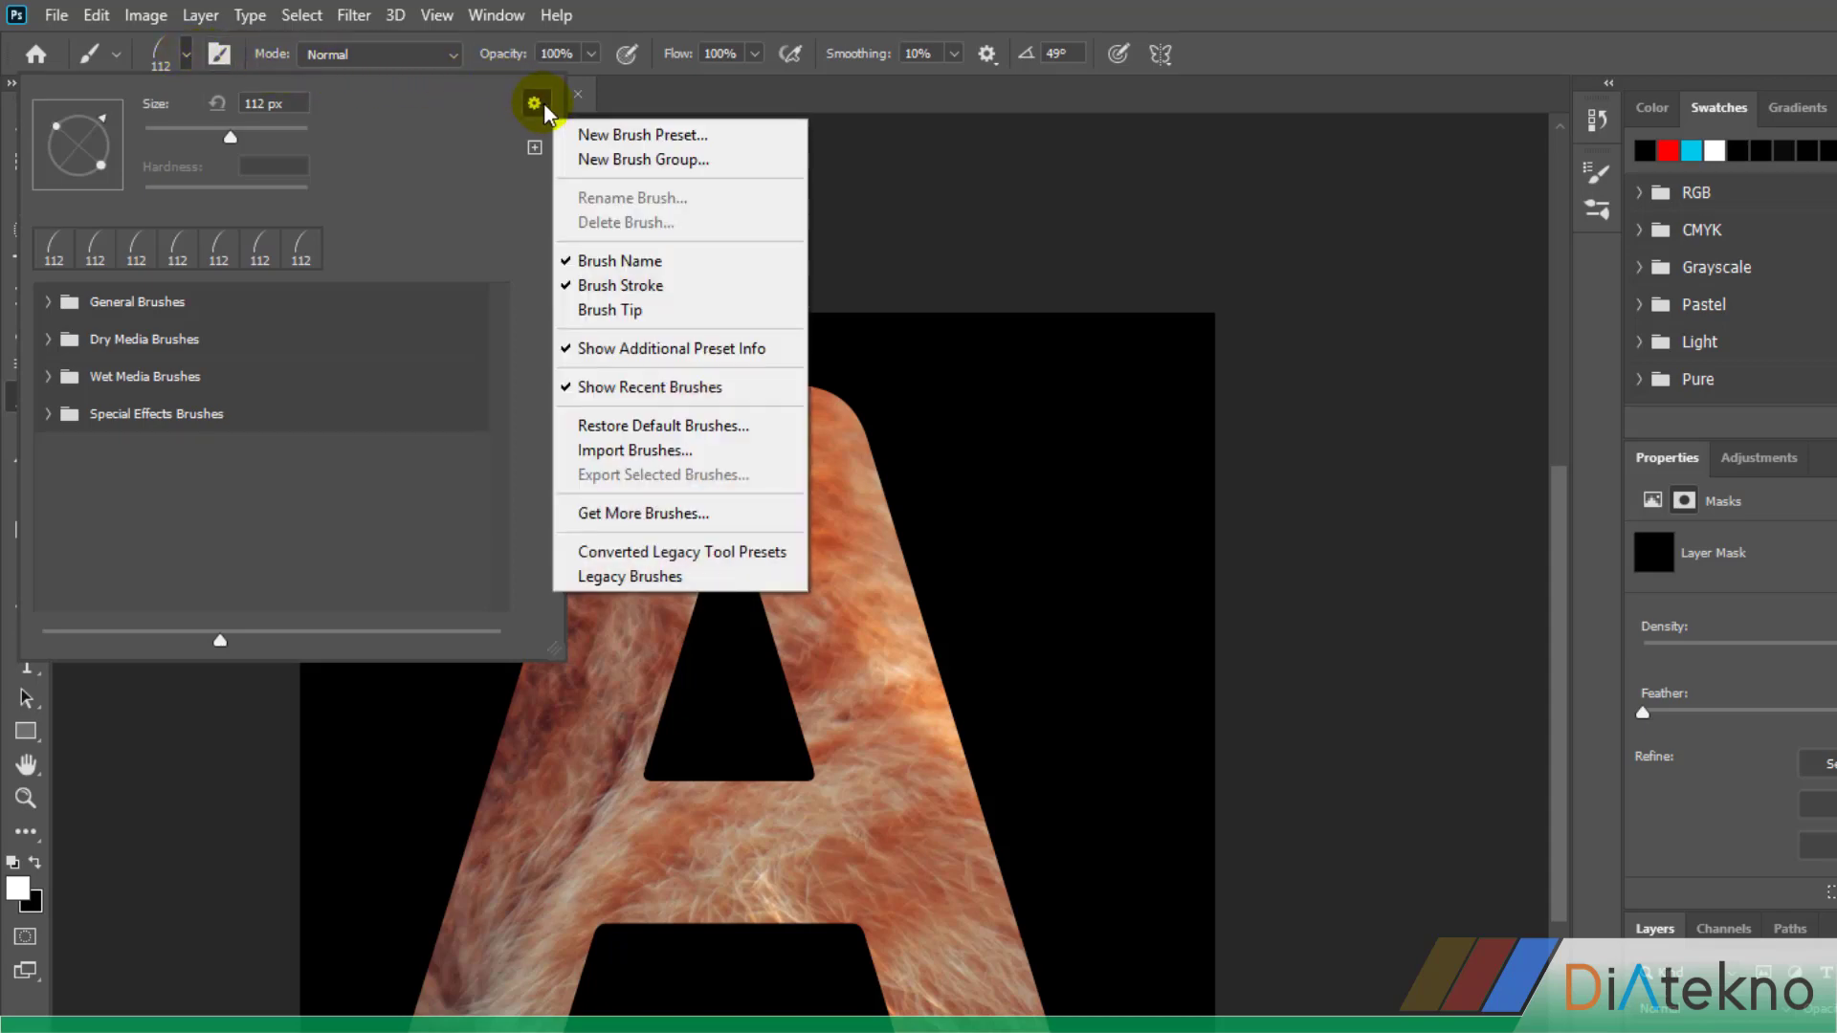
click(640, 576)
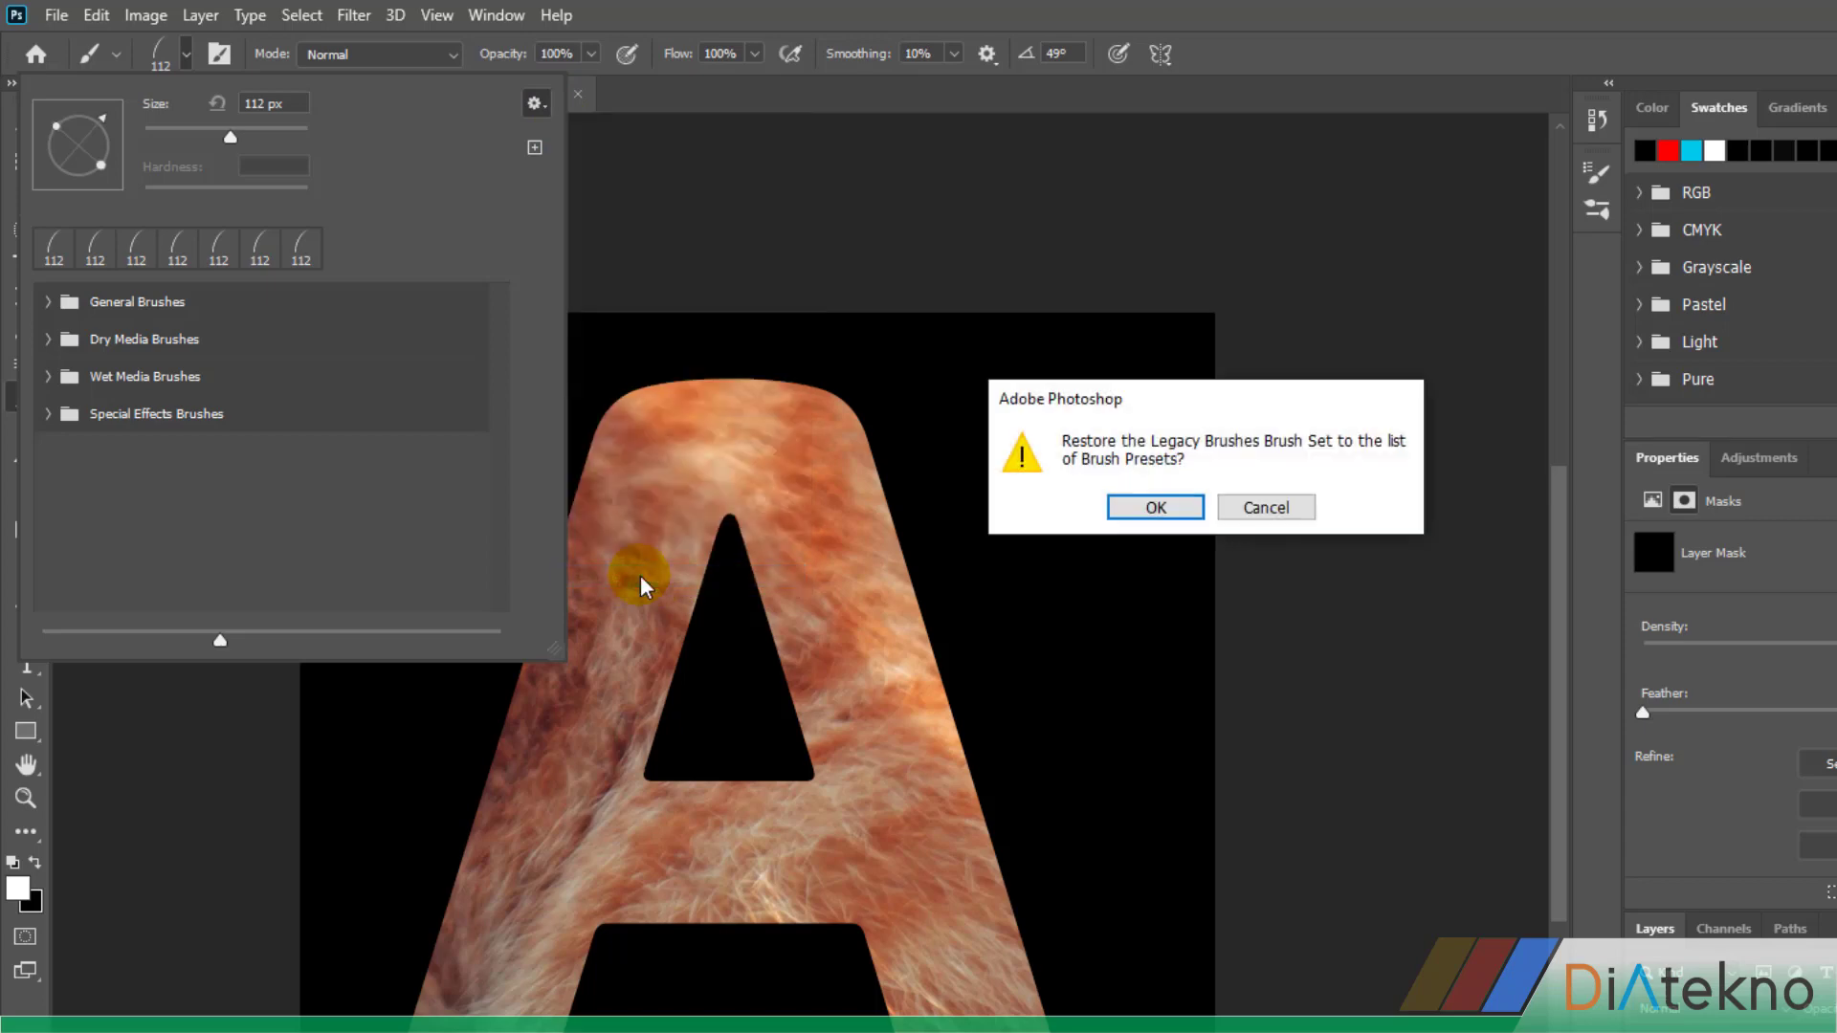
click(1152, 509)
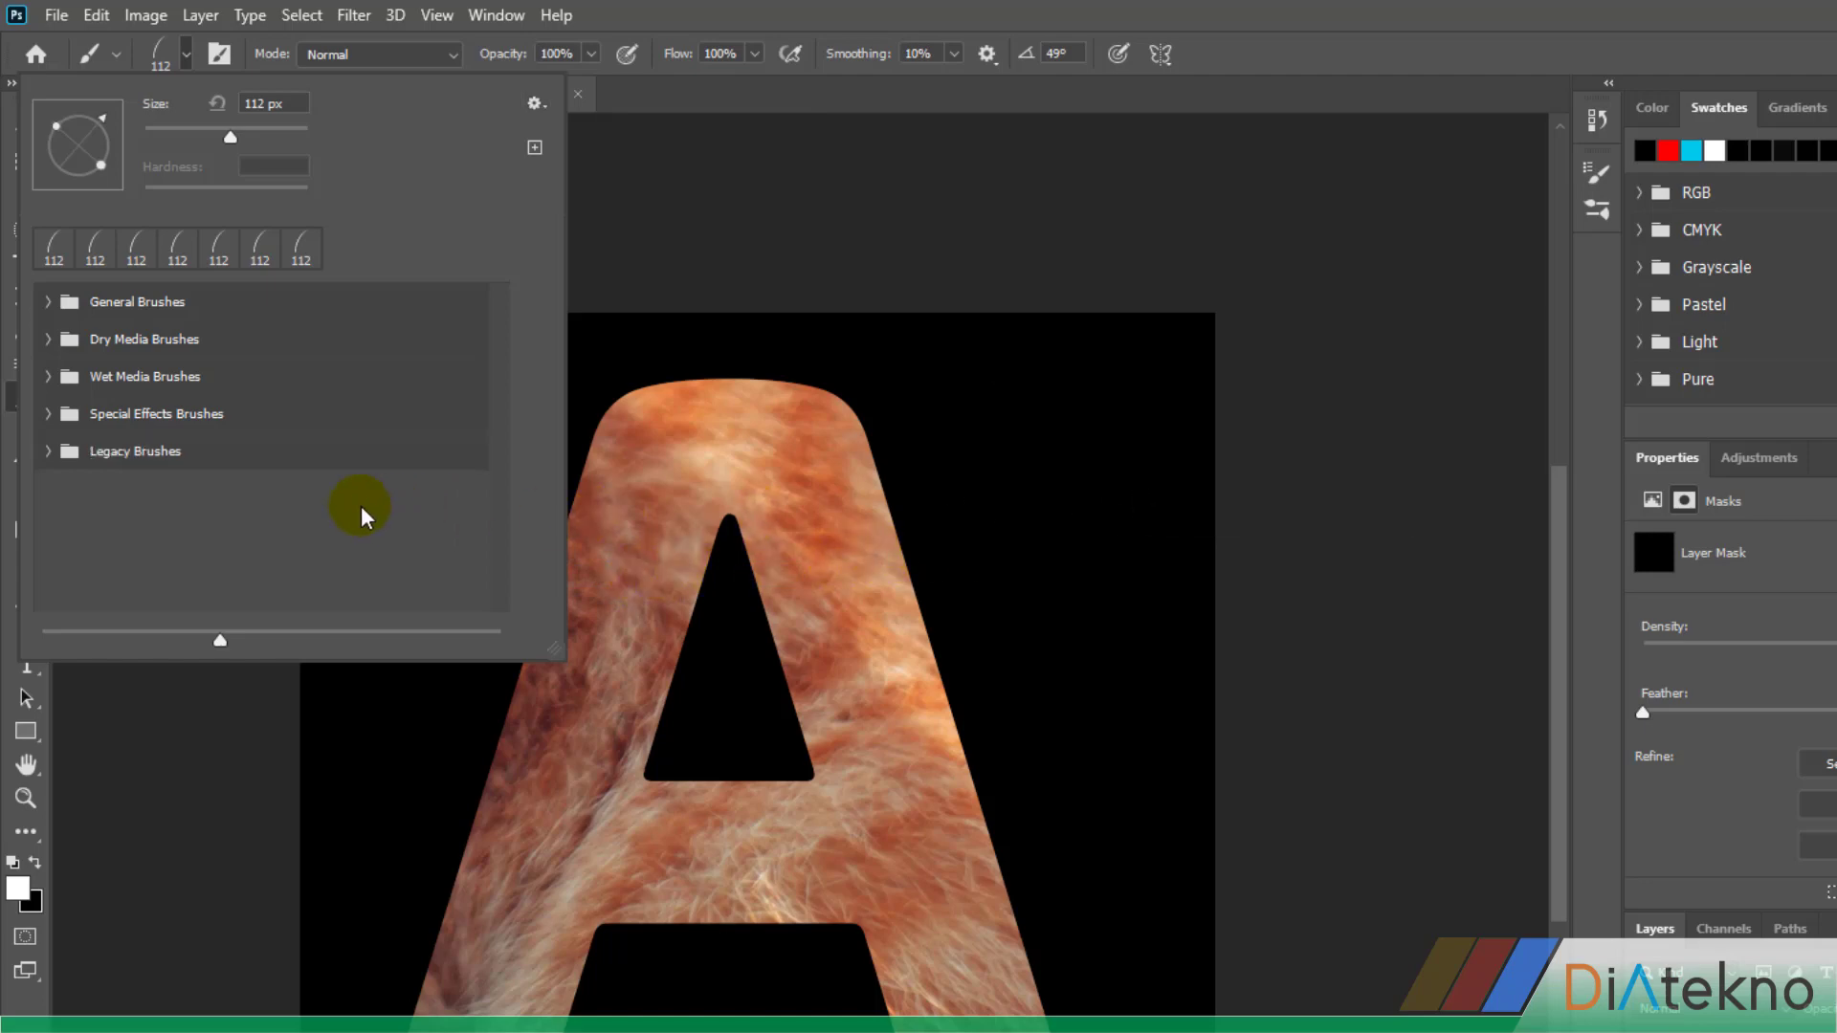
Choose the Dune Grass brush from the Default Brushes group of Legacy Brushes
click(49, 451)
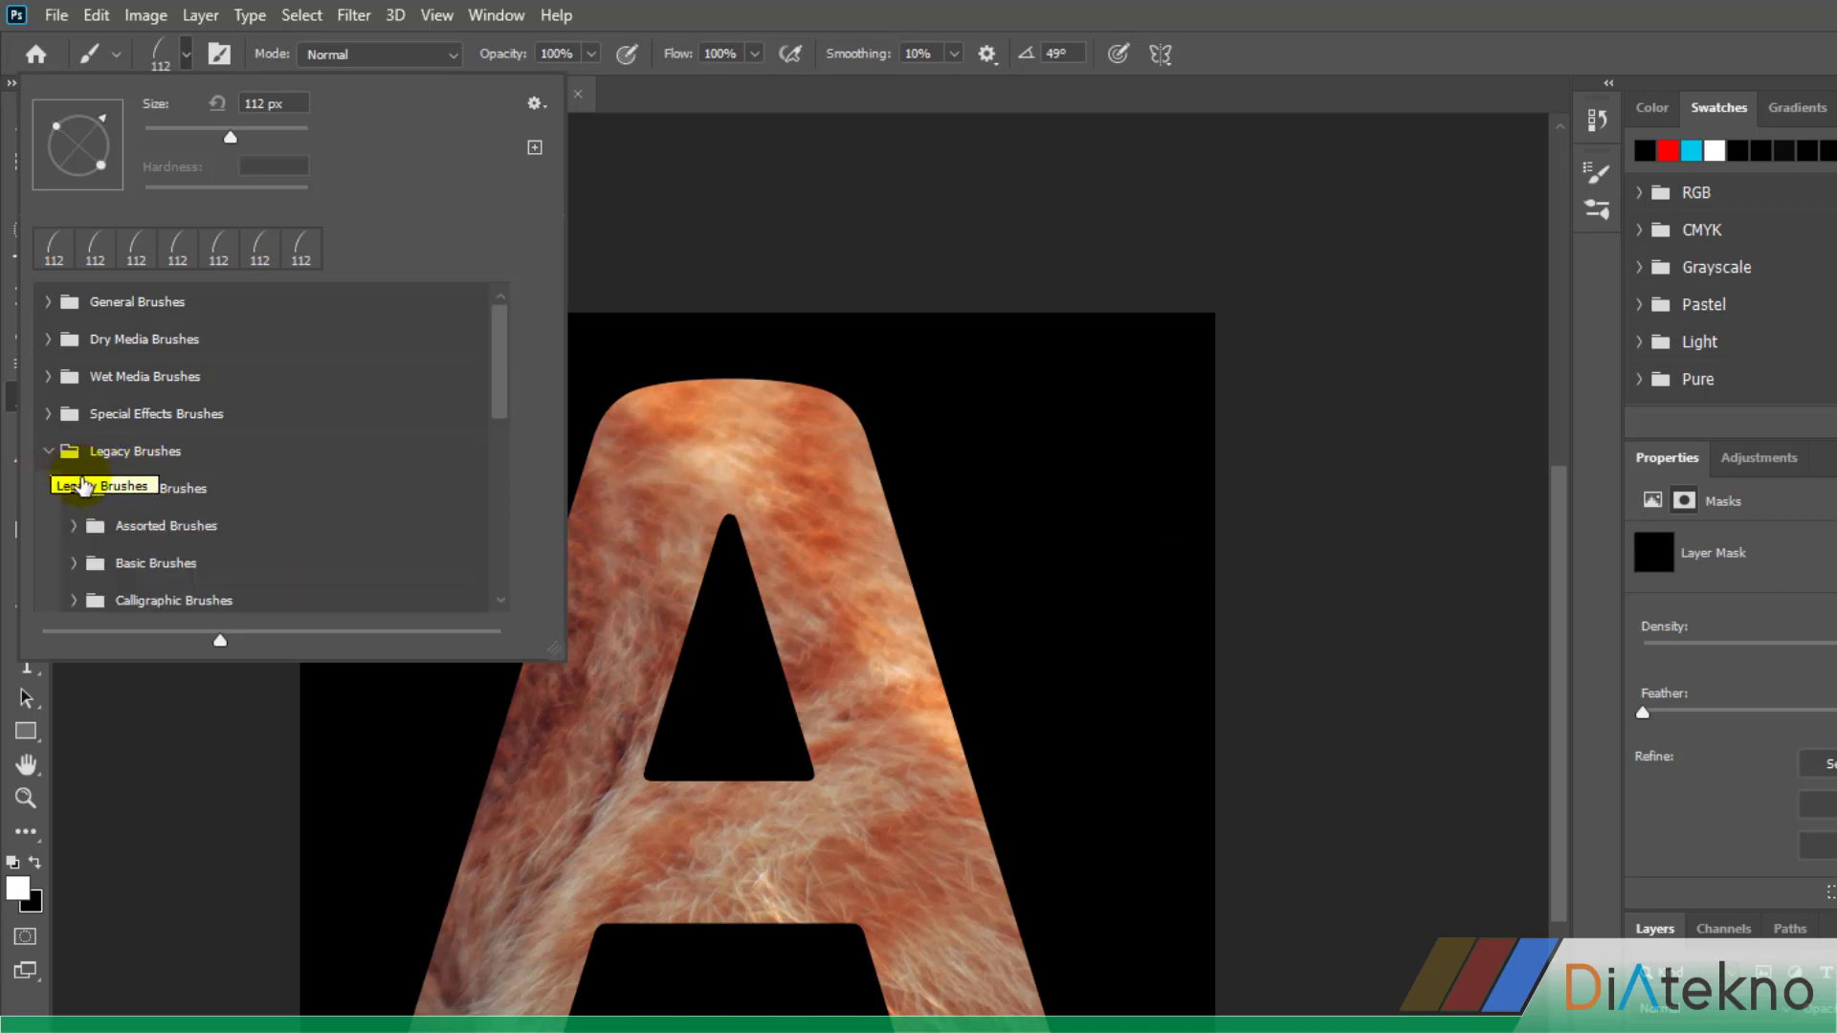
click(73, 492)
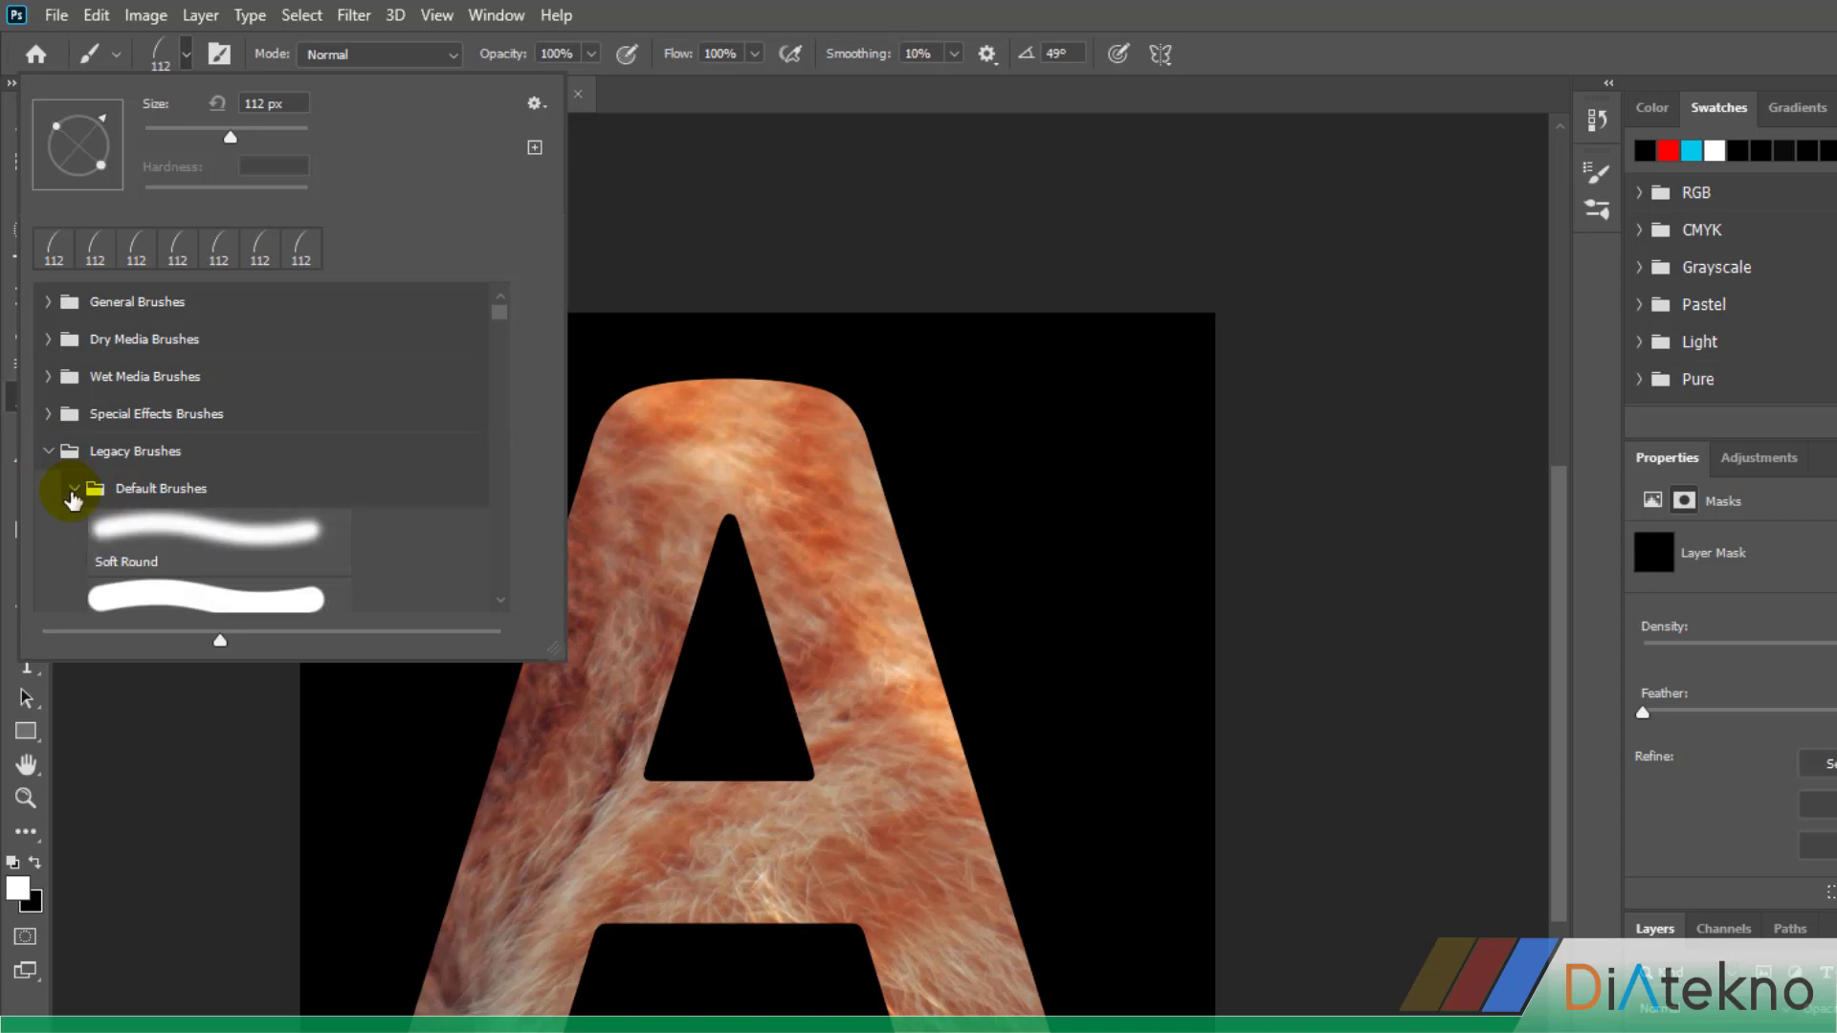
scroll(270, 555, down, 1)
scroll(268, 545, down, 5)
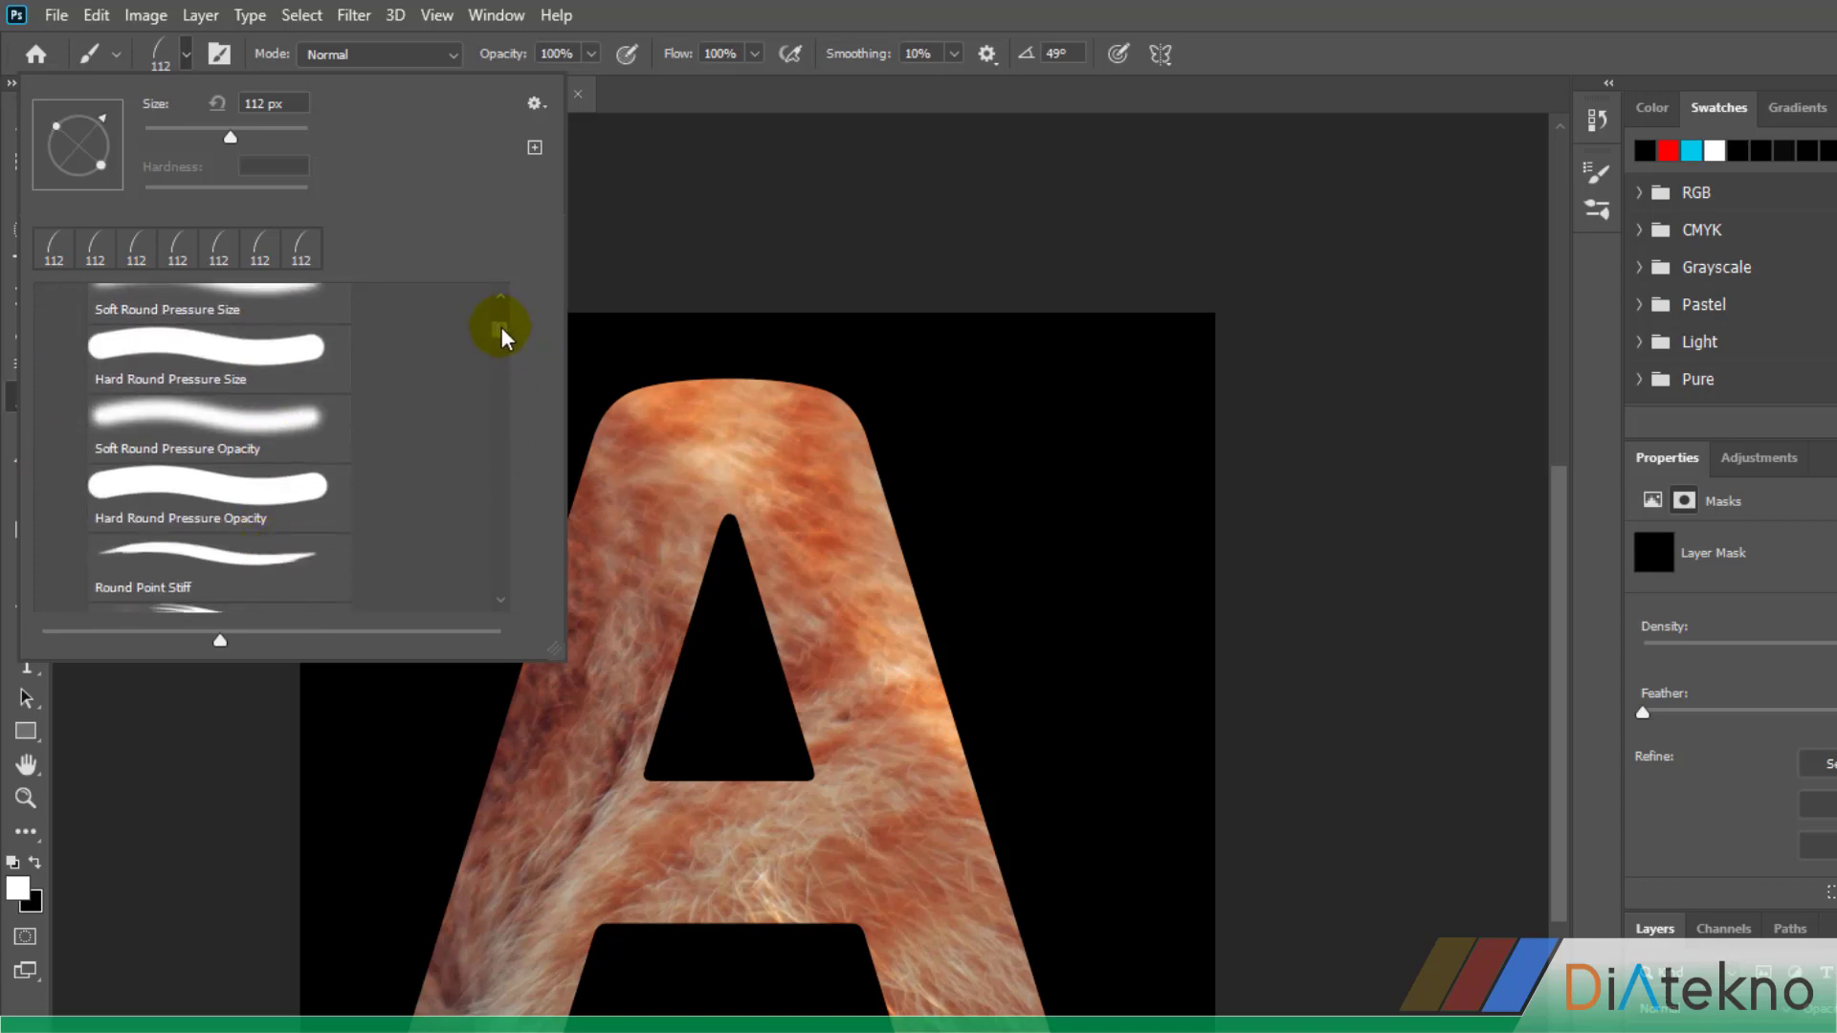
drag(502, 325, 518, 502)
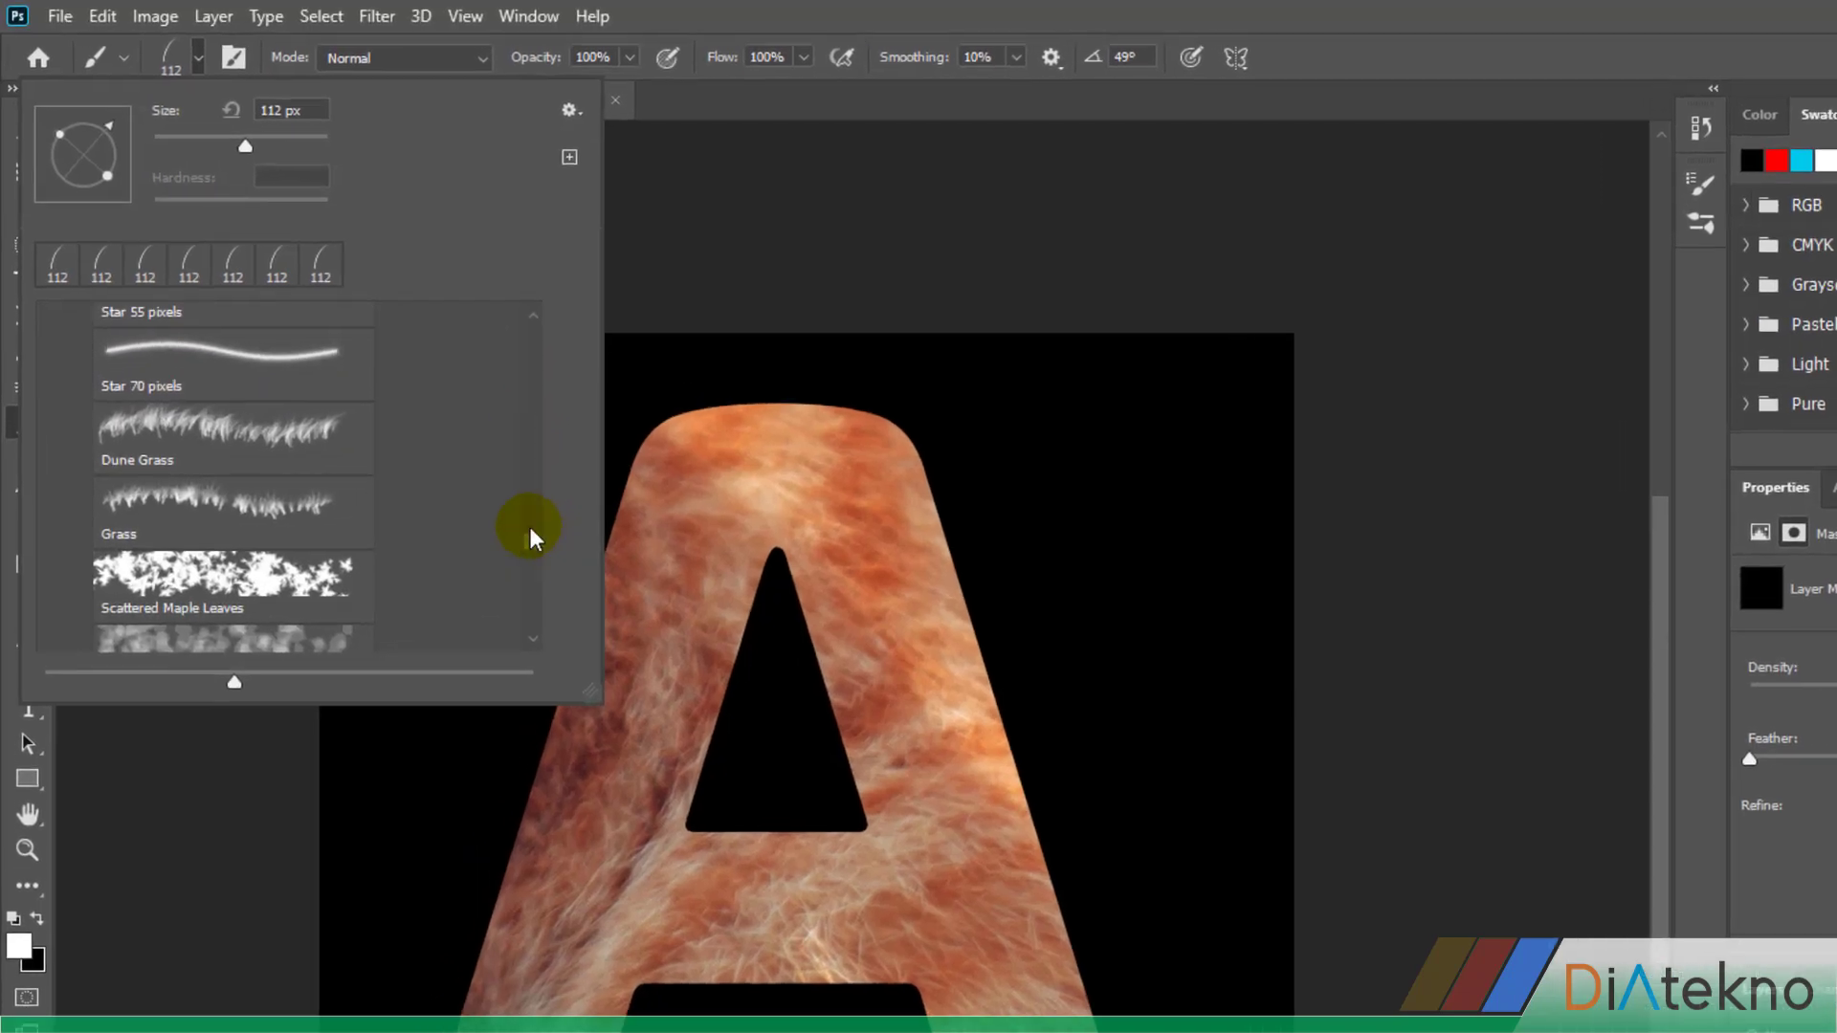
click(183, 410)
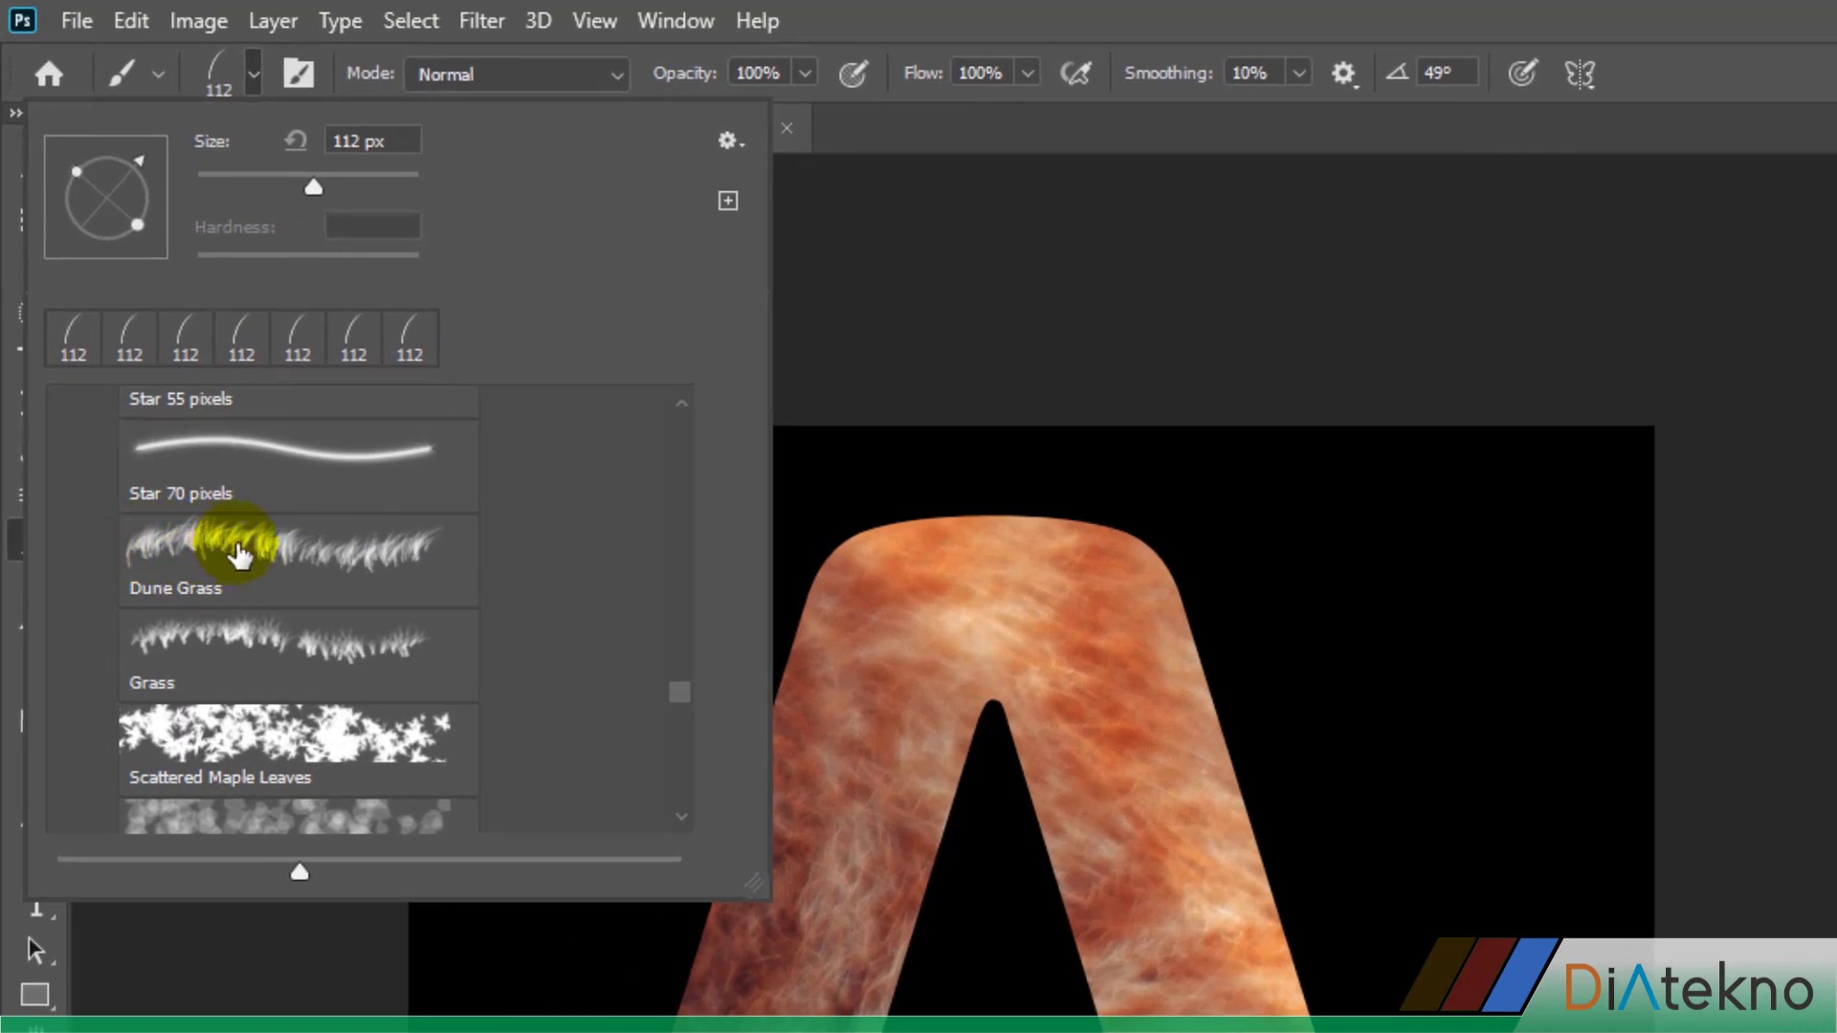
click(306, 555)
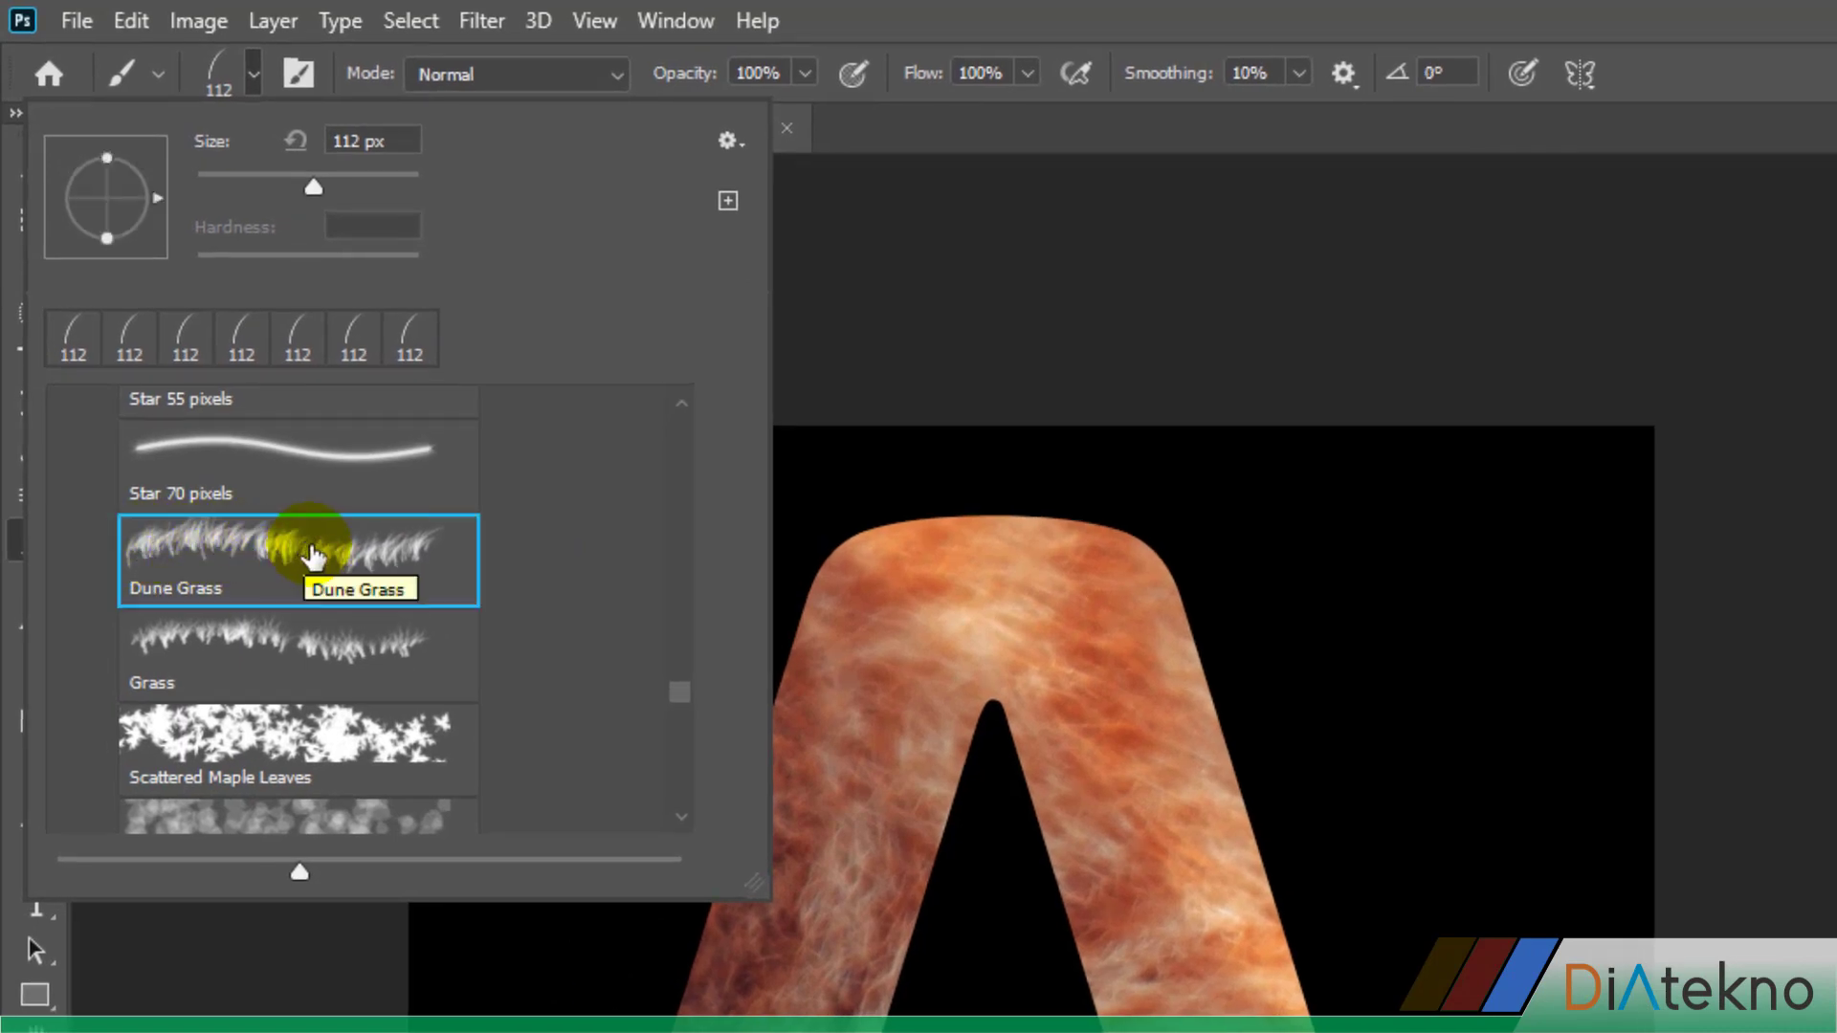
double_click(311, 550)
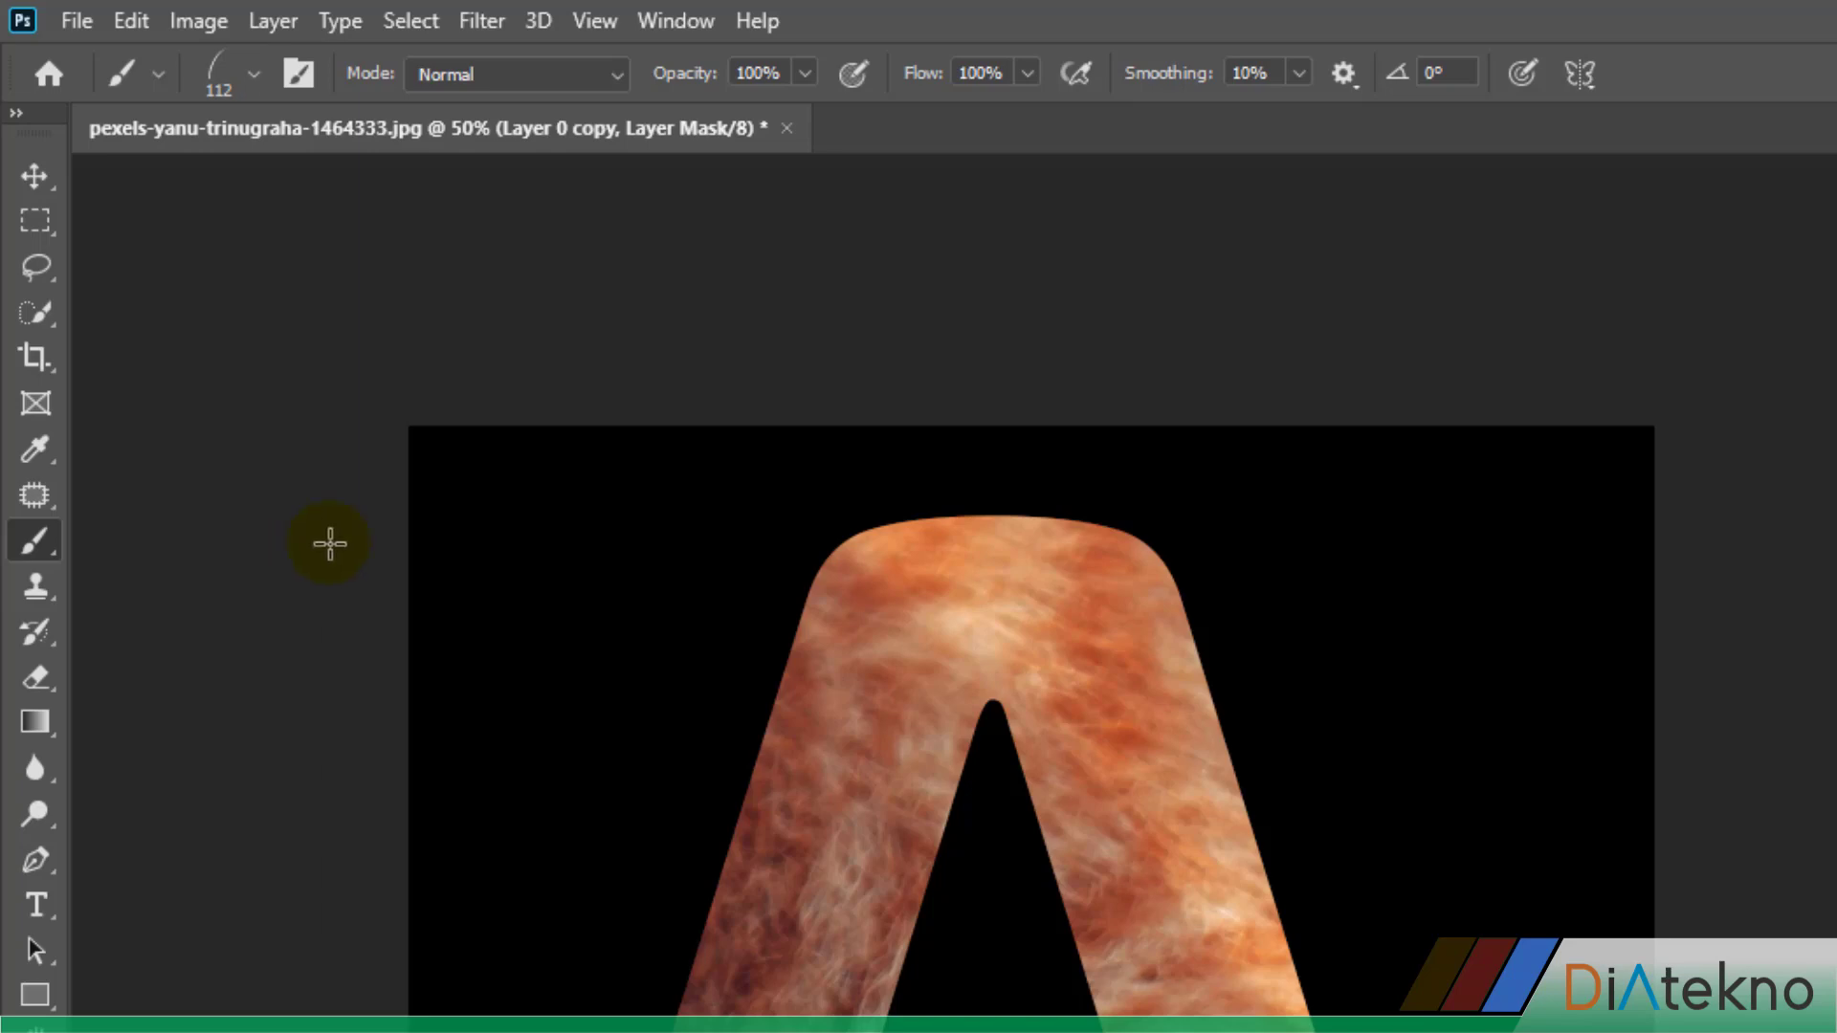
Configure the brush tip with 1% spacing, 145 px size, Flip X enabled and a 68° angle
click(297, 72)
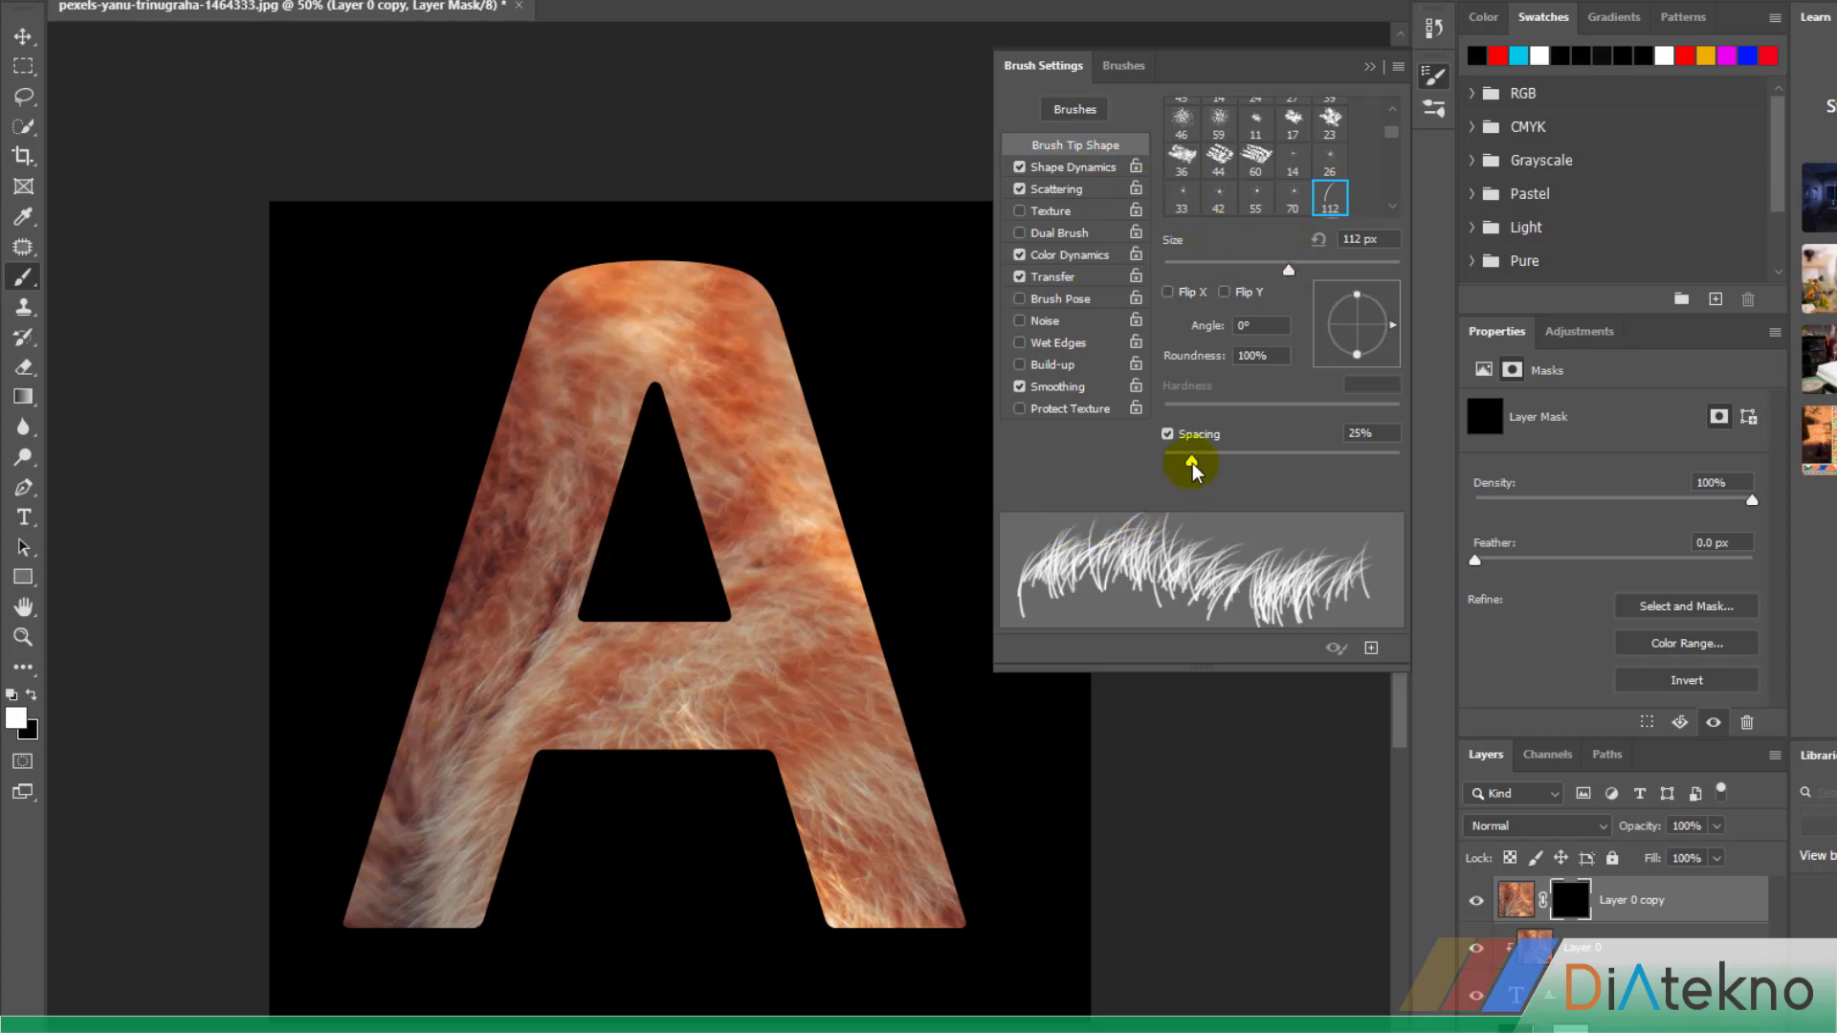
mouse_move(1193, 469)
mouse_down()
mouse_move(1278, 465)
mouse_move(1120, 469)
mouse_up()
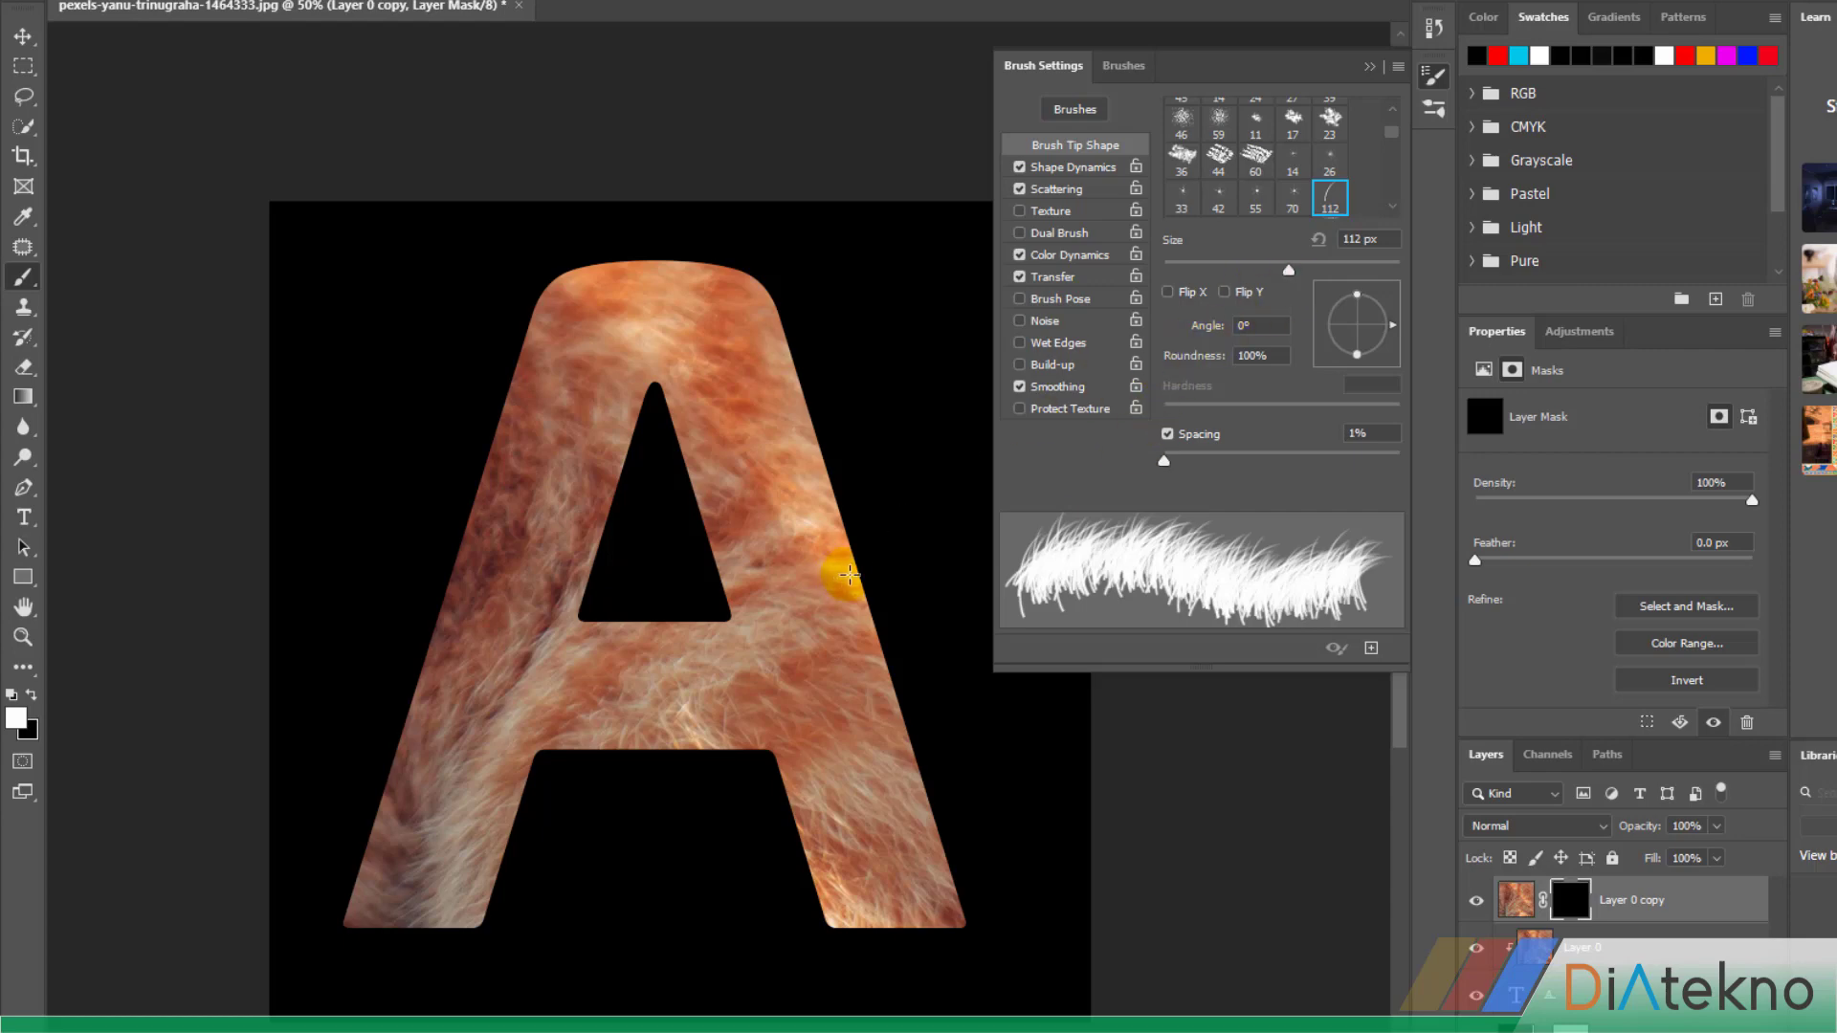
drag(1289, 272, 1308, 269)
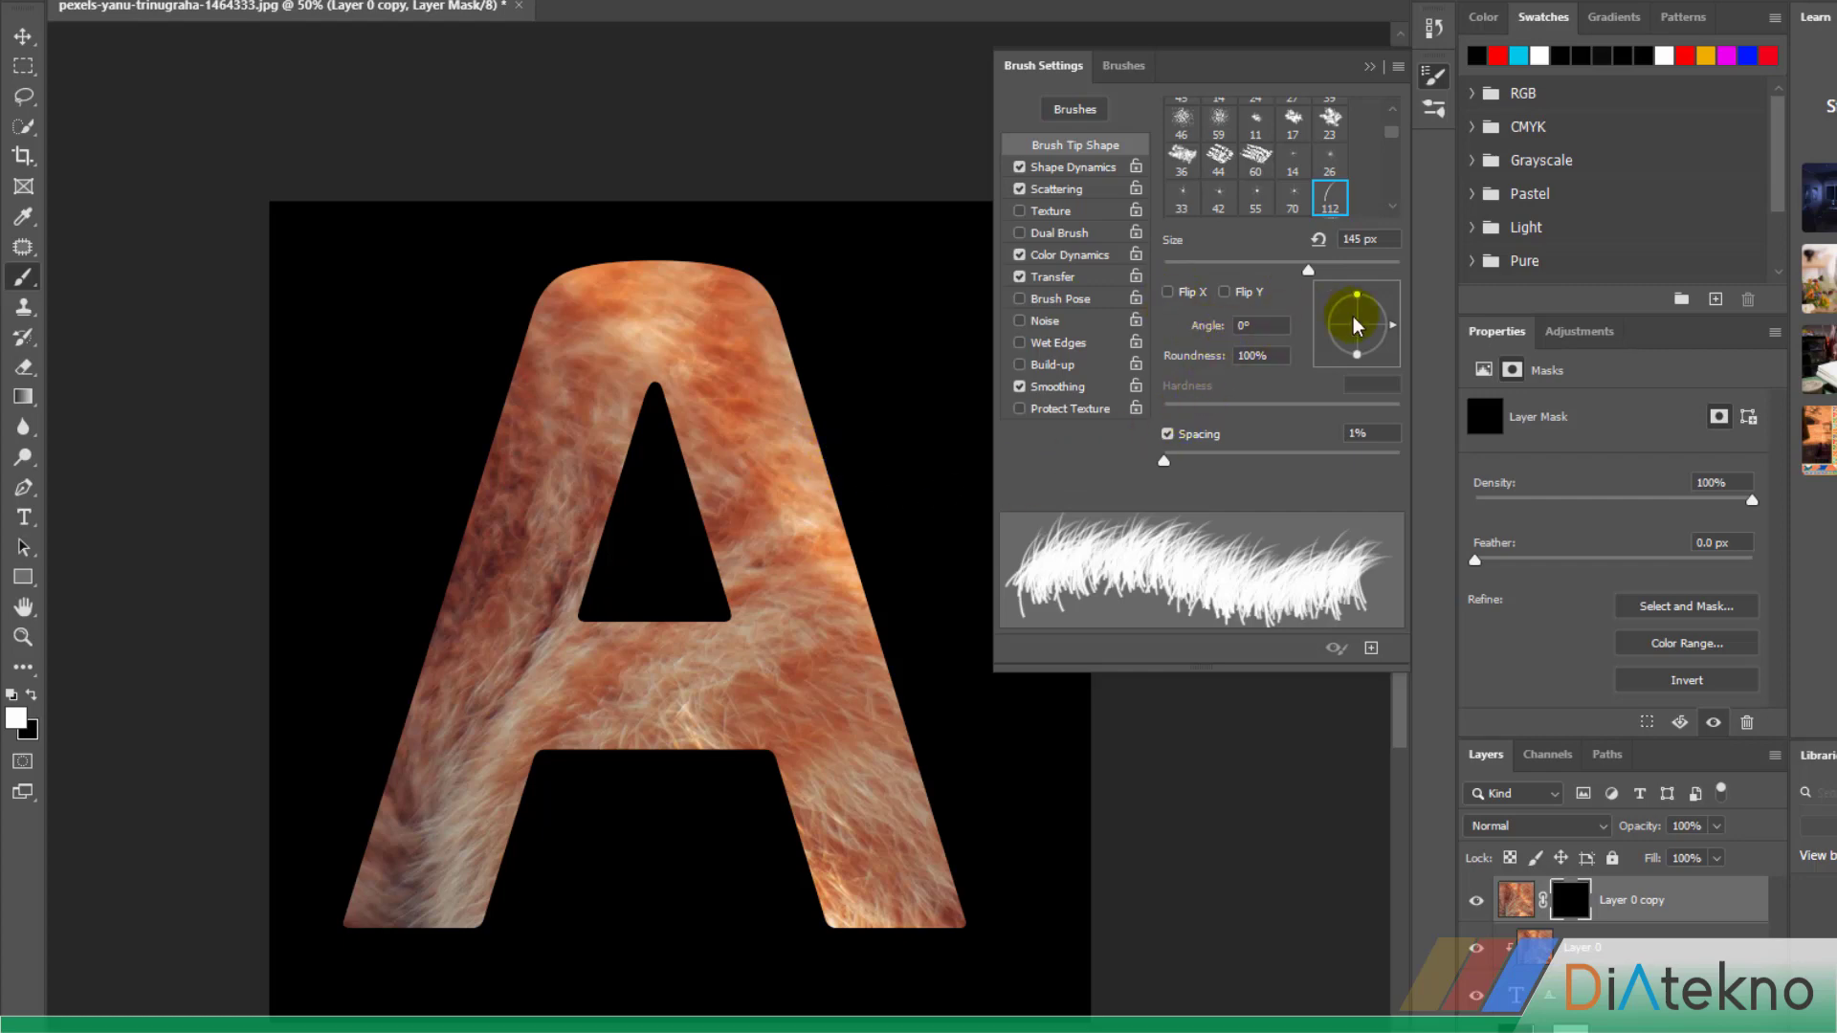
click(1167, 293)
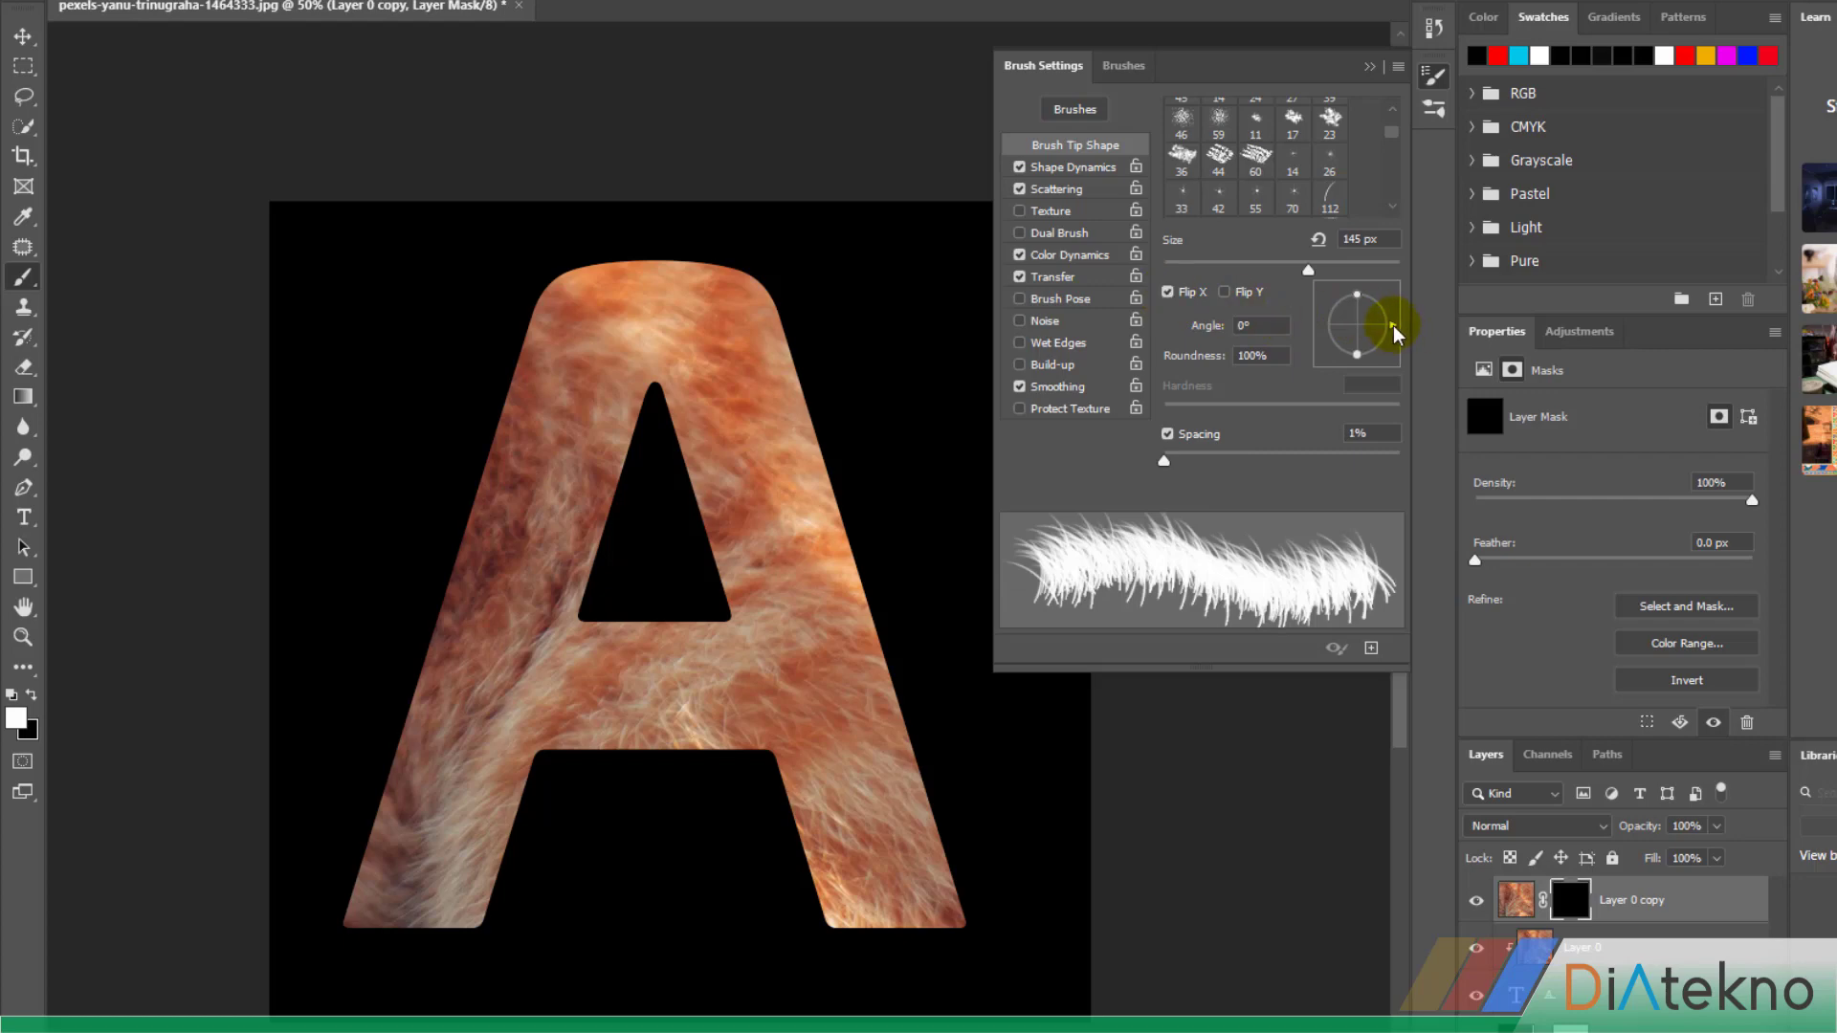
mouse_move(1392, 330)
mouse_down()
mouse_move(1387, 307)
mouse_move(1311, 287)
mouse_move(1304, 312)
mouse_move(1382, 302)
mouse_move(1366, 321)
mouse_up()
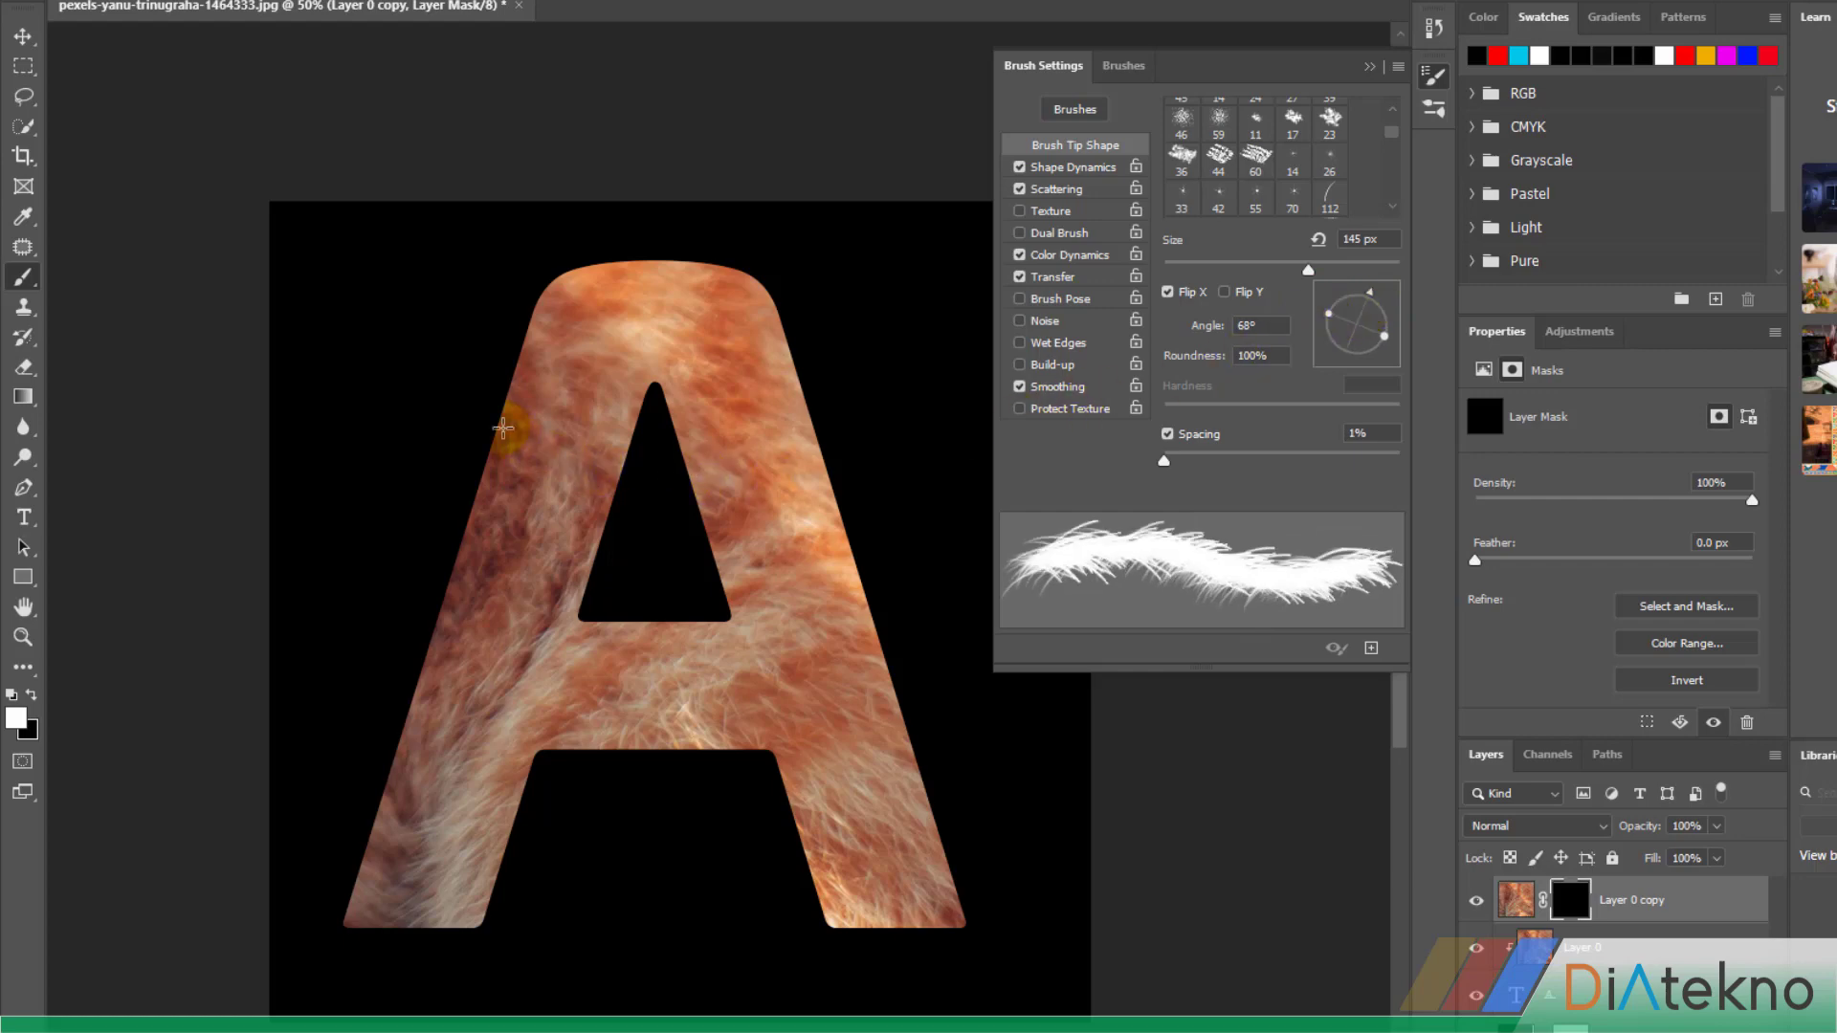
Undo a trial fur stroke along the A's outer left edge and set the brush size to 104 px
drag(501, 405, 418, 669)
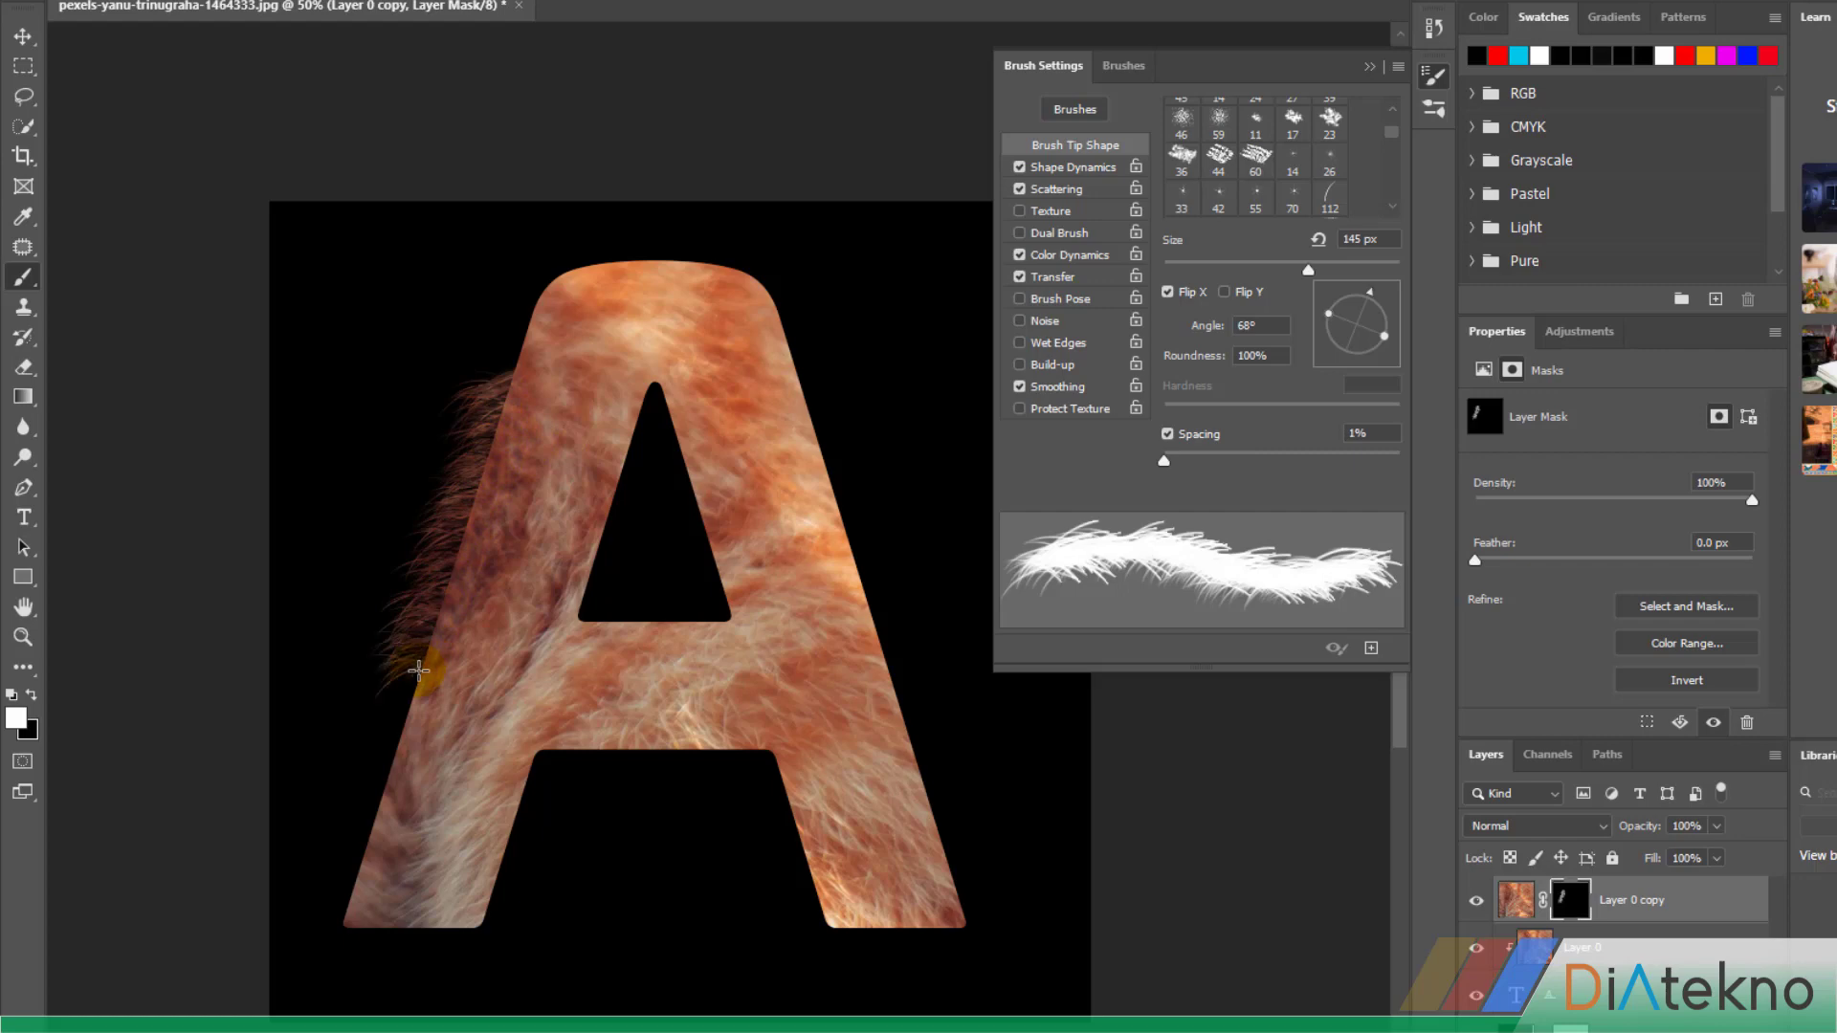
key(ctrl+z)
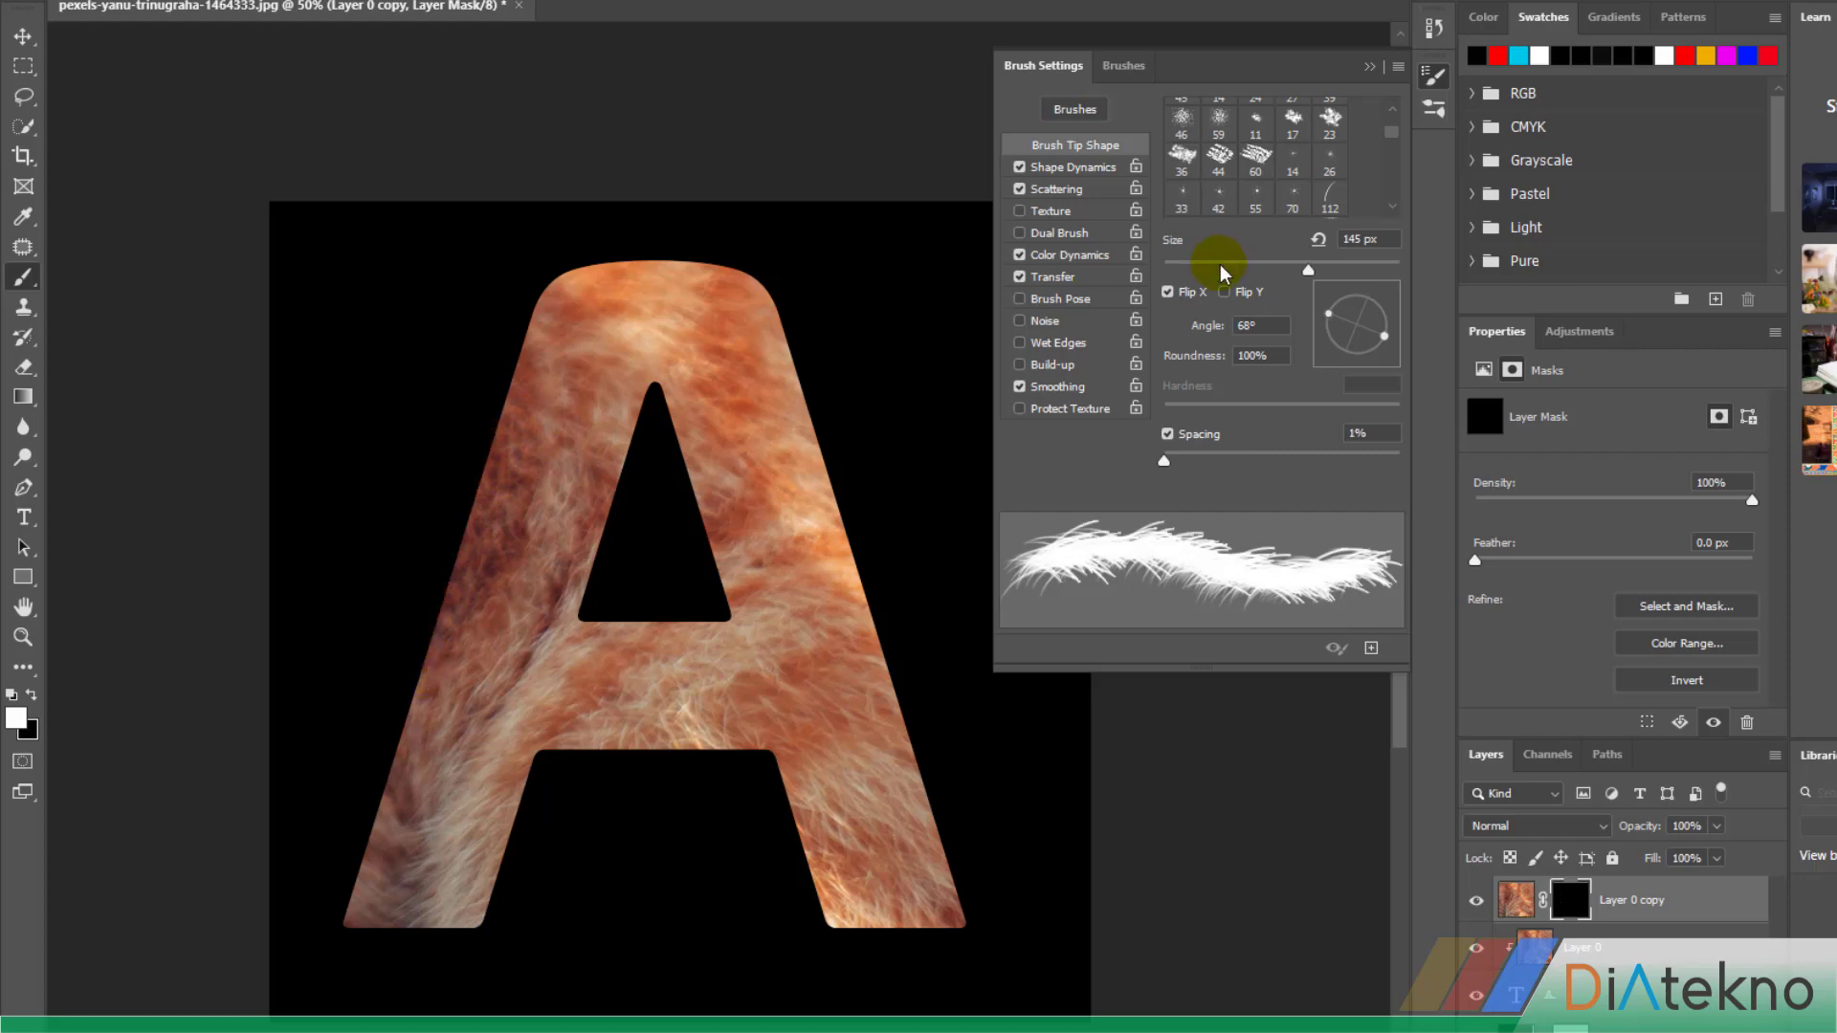
drag(1308, 278, 1284, 270)
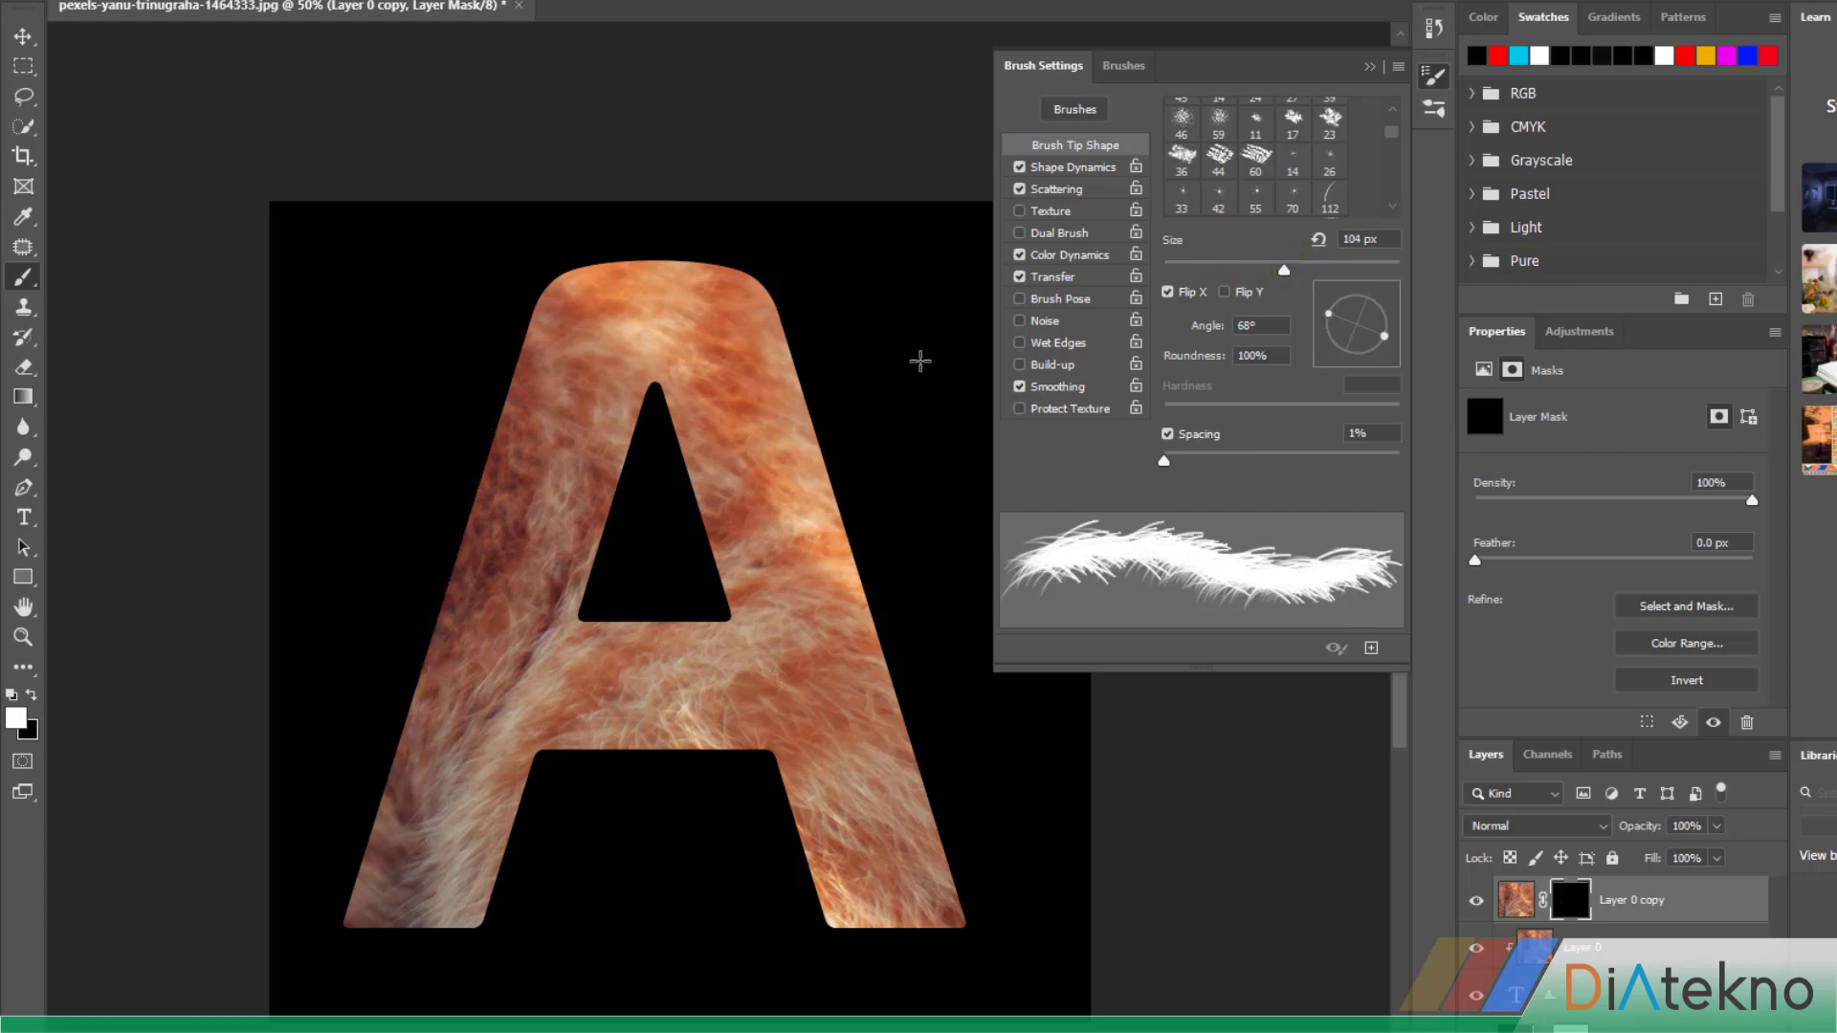
Paint fur on the mask along the A's outer left edge, the right side of its triangular hole and the right leg's inner edge
mouse_move(505, 409)
mouse_down()
mouse_move(404, 768)
mouse_move(341, 909)
mouse_move(437, 660)
mouse_up()
mouse_move(455, 584)
mouse_down()
mouse_move(385, 769)
mouse_move(557, 278)
mouse_move(484, 439)
mouse_up()
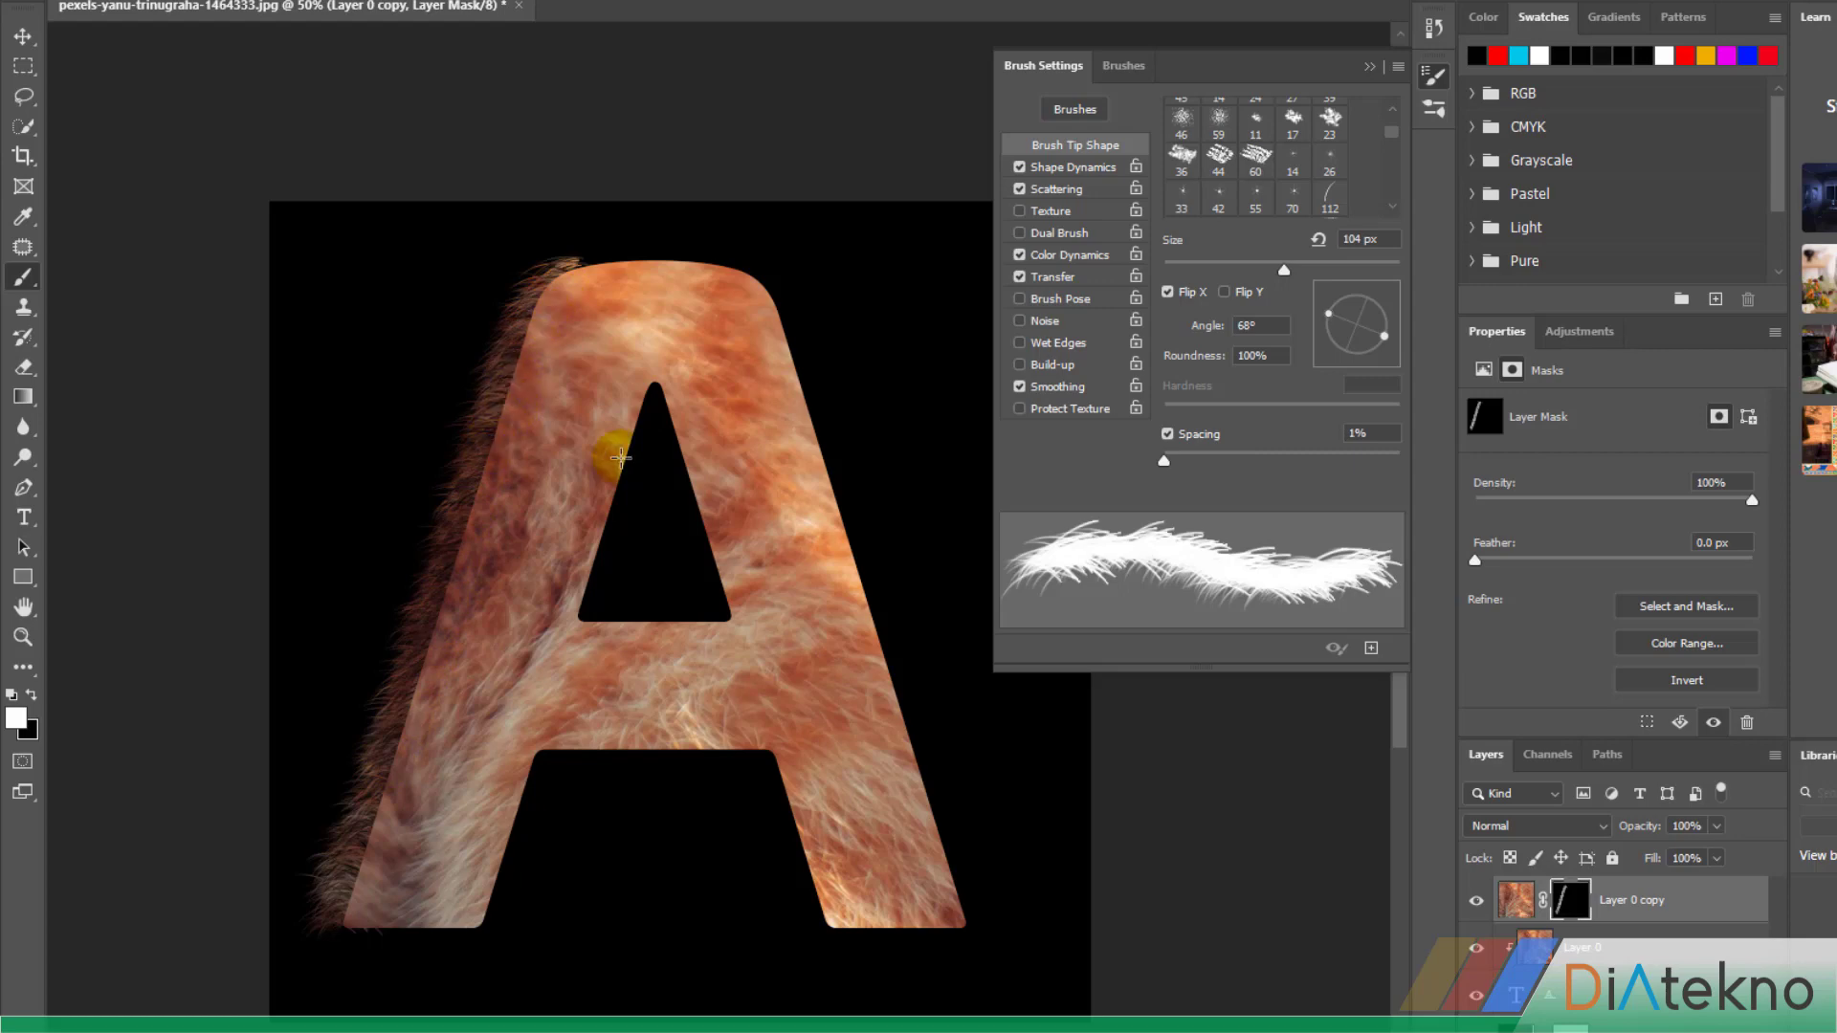
mouse_move(660, 380)
mouse_down()
mouse_move(725, 624)
mouse_move(699, 467)
mouse_move(660, 384)
mouse_move(688, 587)
mouse_up()
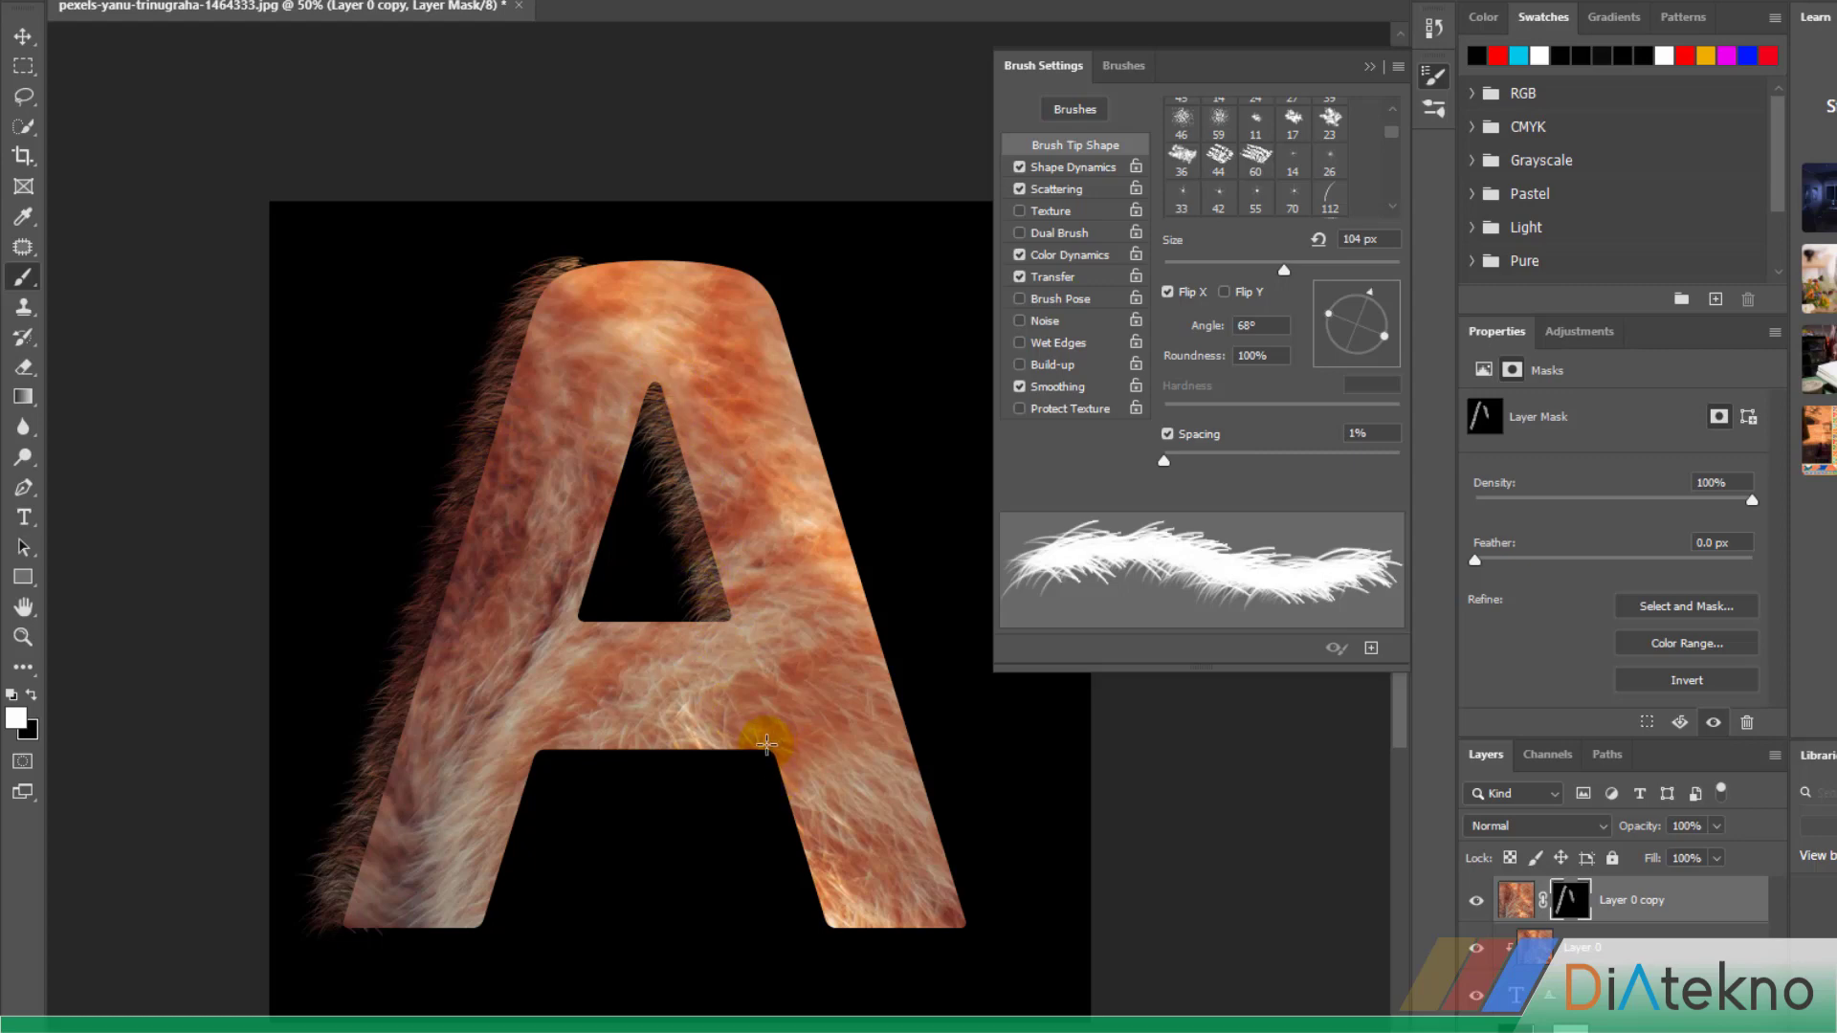
mouse_move(767, 743)
mouse_down()
mouse_move(822, 924)
mouse_move(775, 762)
mouse_up()
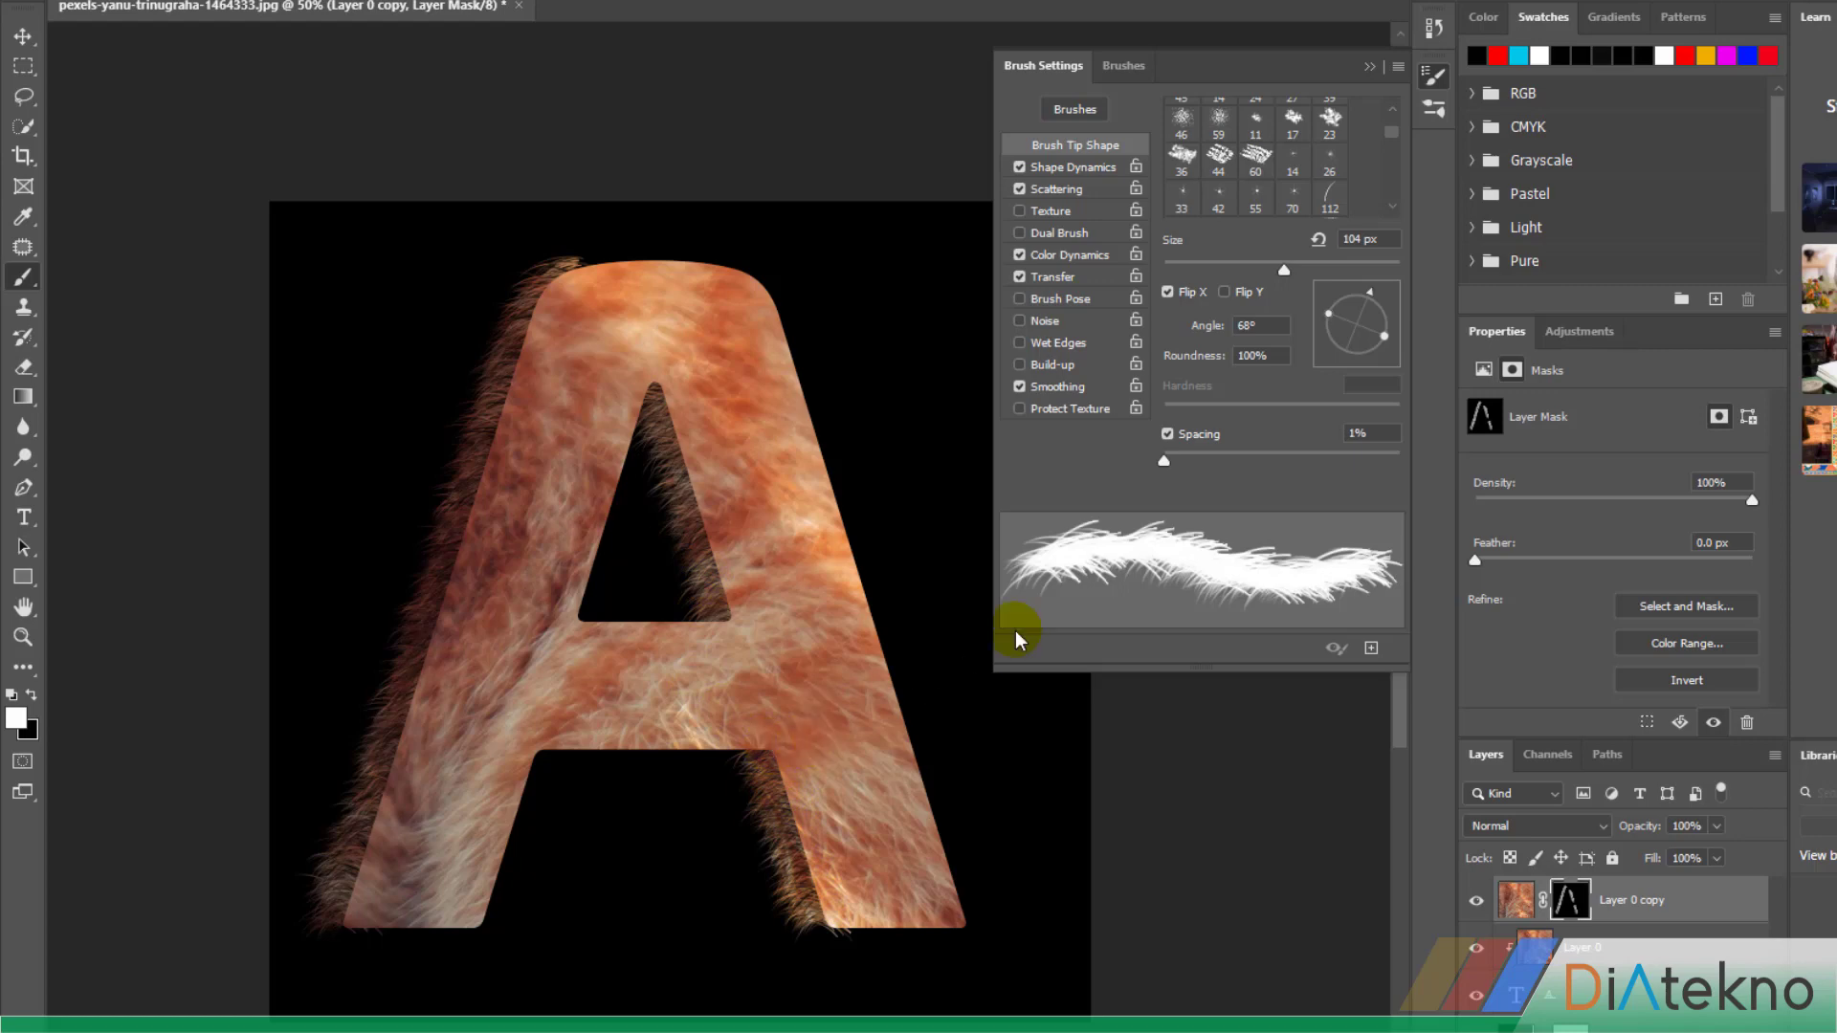
Set the brush angle to -106° and paint fur along the A's outer right edge, the hole's left side and the left leg's inner edge
click(1370, 290)
mouse_move(1374, 295)
mouse_down()
mouse_move(1404, 333)
mouse_move(1362, 388)
mouse_move(1322, 378)
mouse_move(1344, 392)
mouse_up()
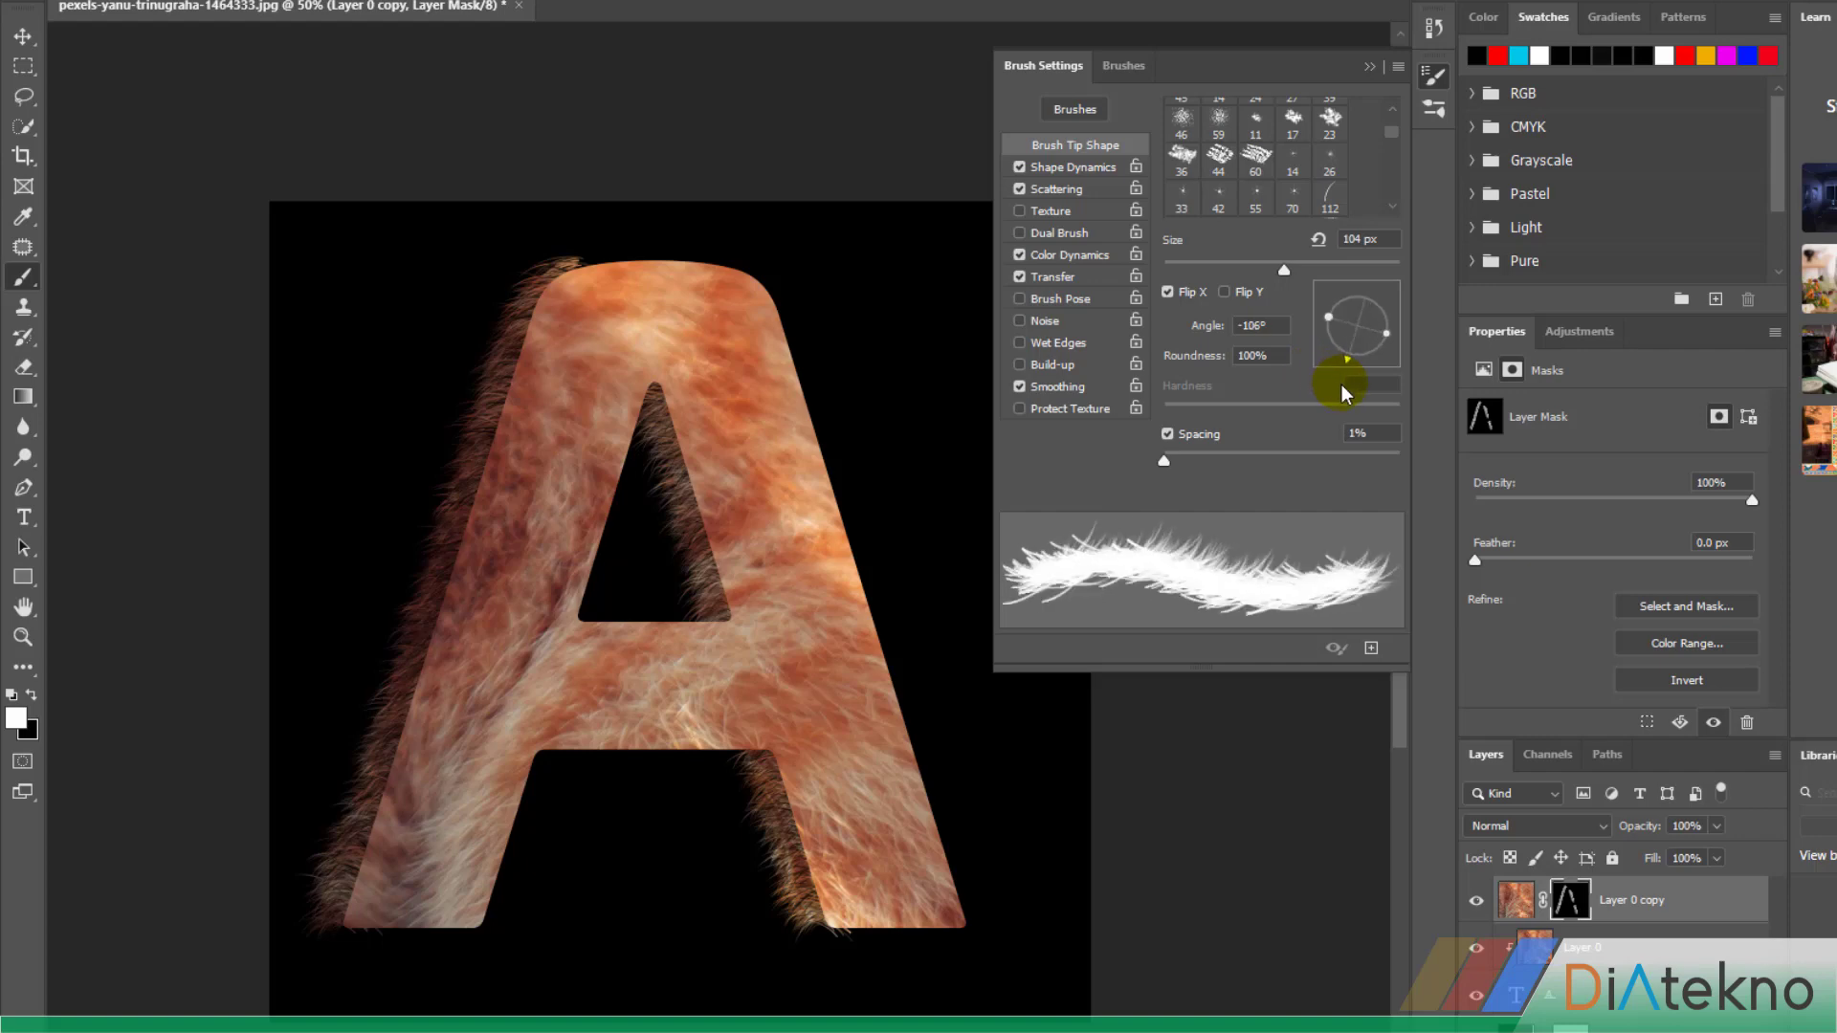
mouse_move(769, 287)
mouse_down()
mouse_move(887, 650)
mouse_move(943, 915)
mouse_move(961, 920)
mouse_move(873, 556)
mouse_move(777, 271)
mouse_up()
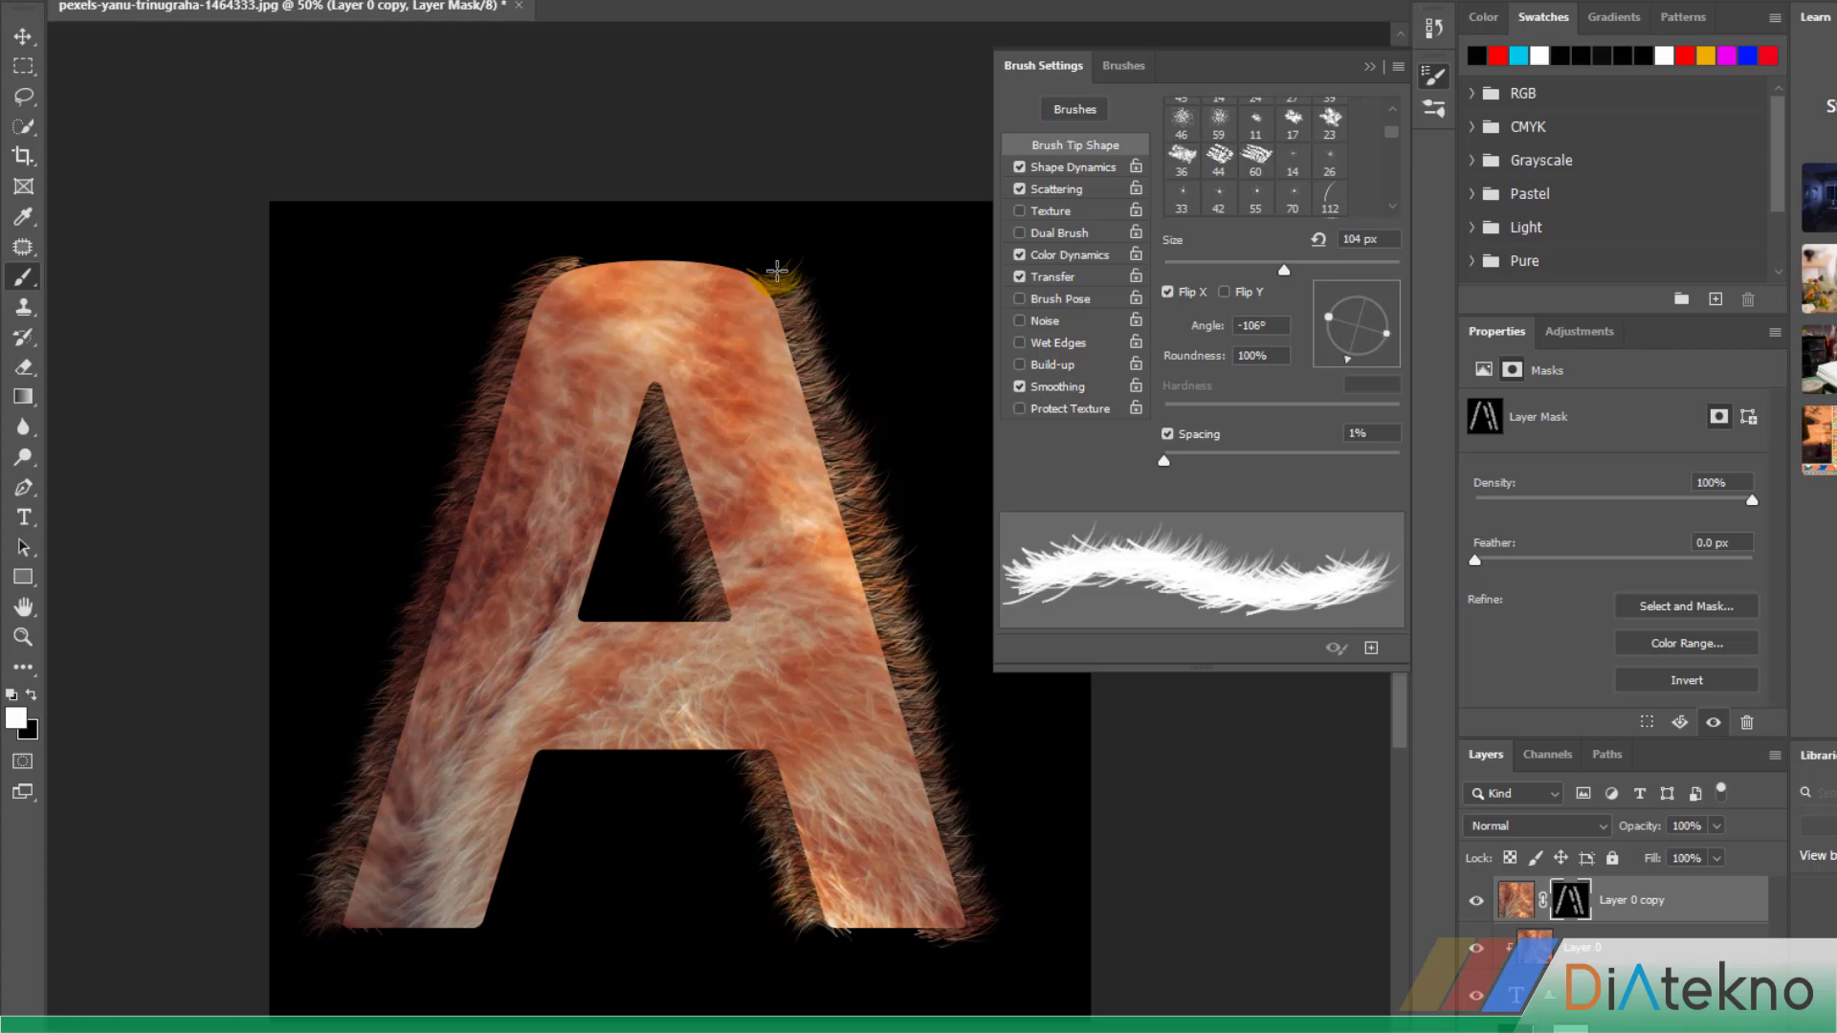
key(ctrl+z)
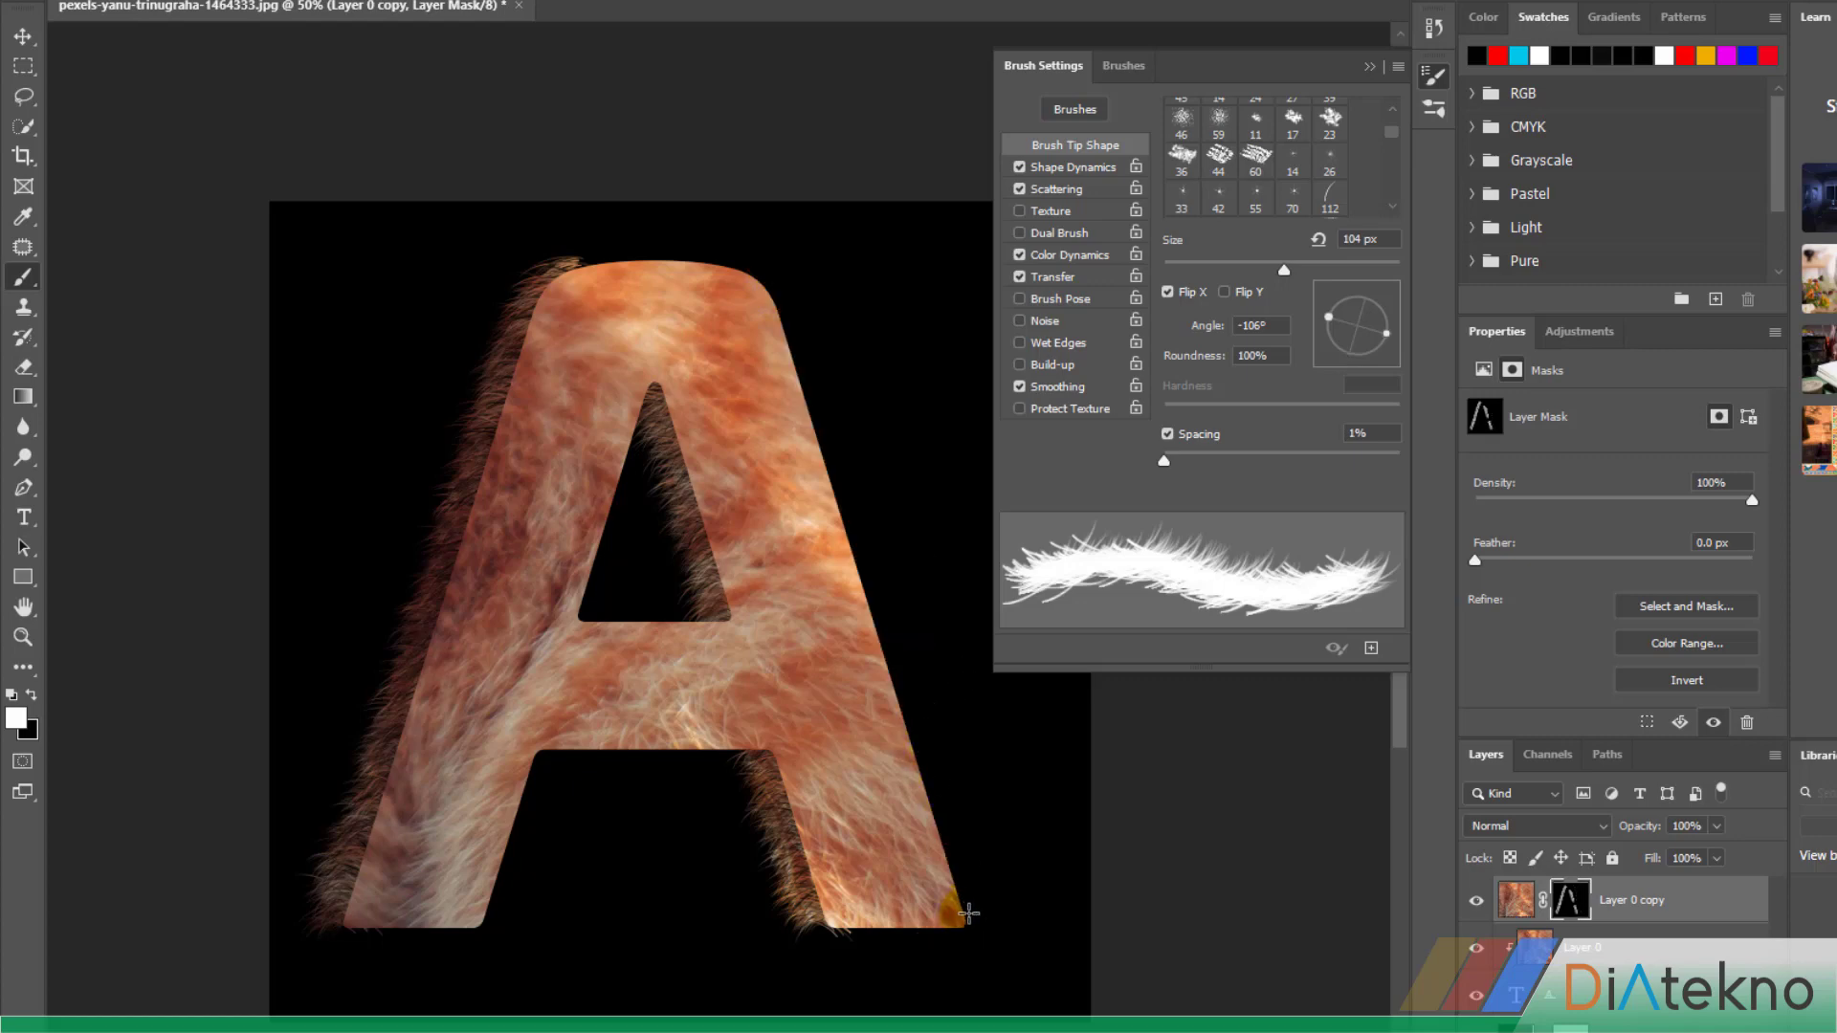
mouse_move(969, 913)
mouse_down()
mouse_move(886, 700)
mouse_move(861, 548)
mouse_move(764, 260)
mouse_up()
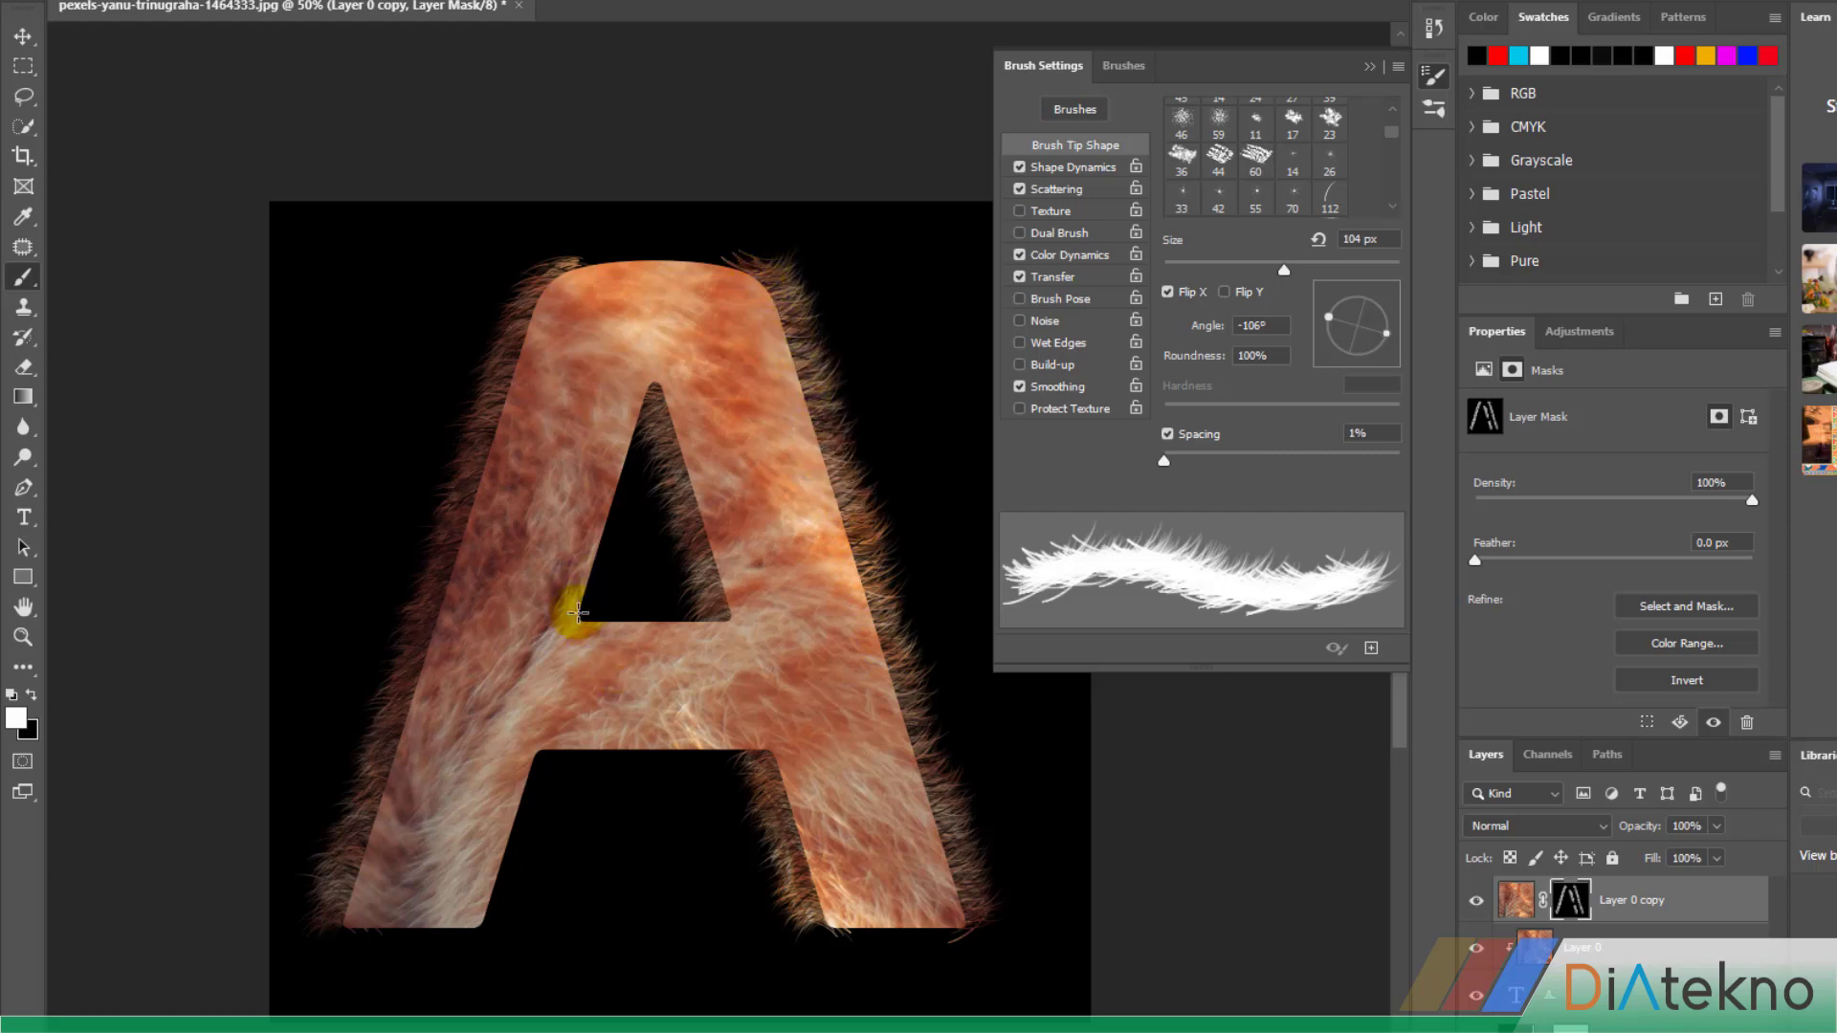
mouse_move(578, 613)
mouse_down()
mouse_move(637, 408)
mouse_move(585, 627)
mouse_up()
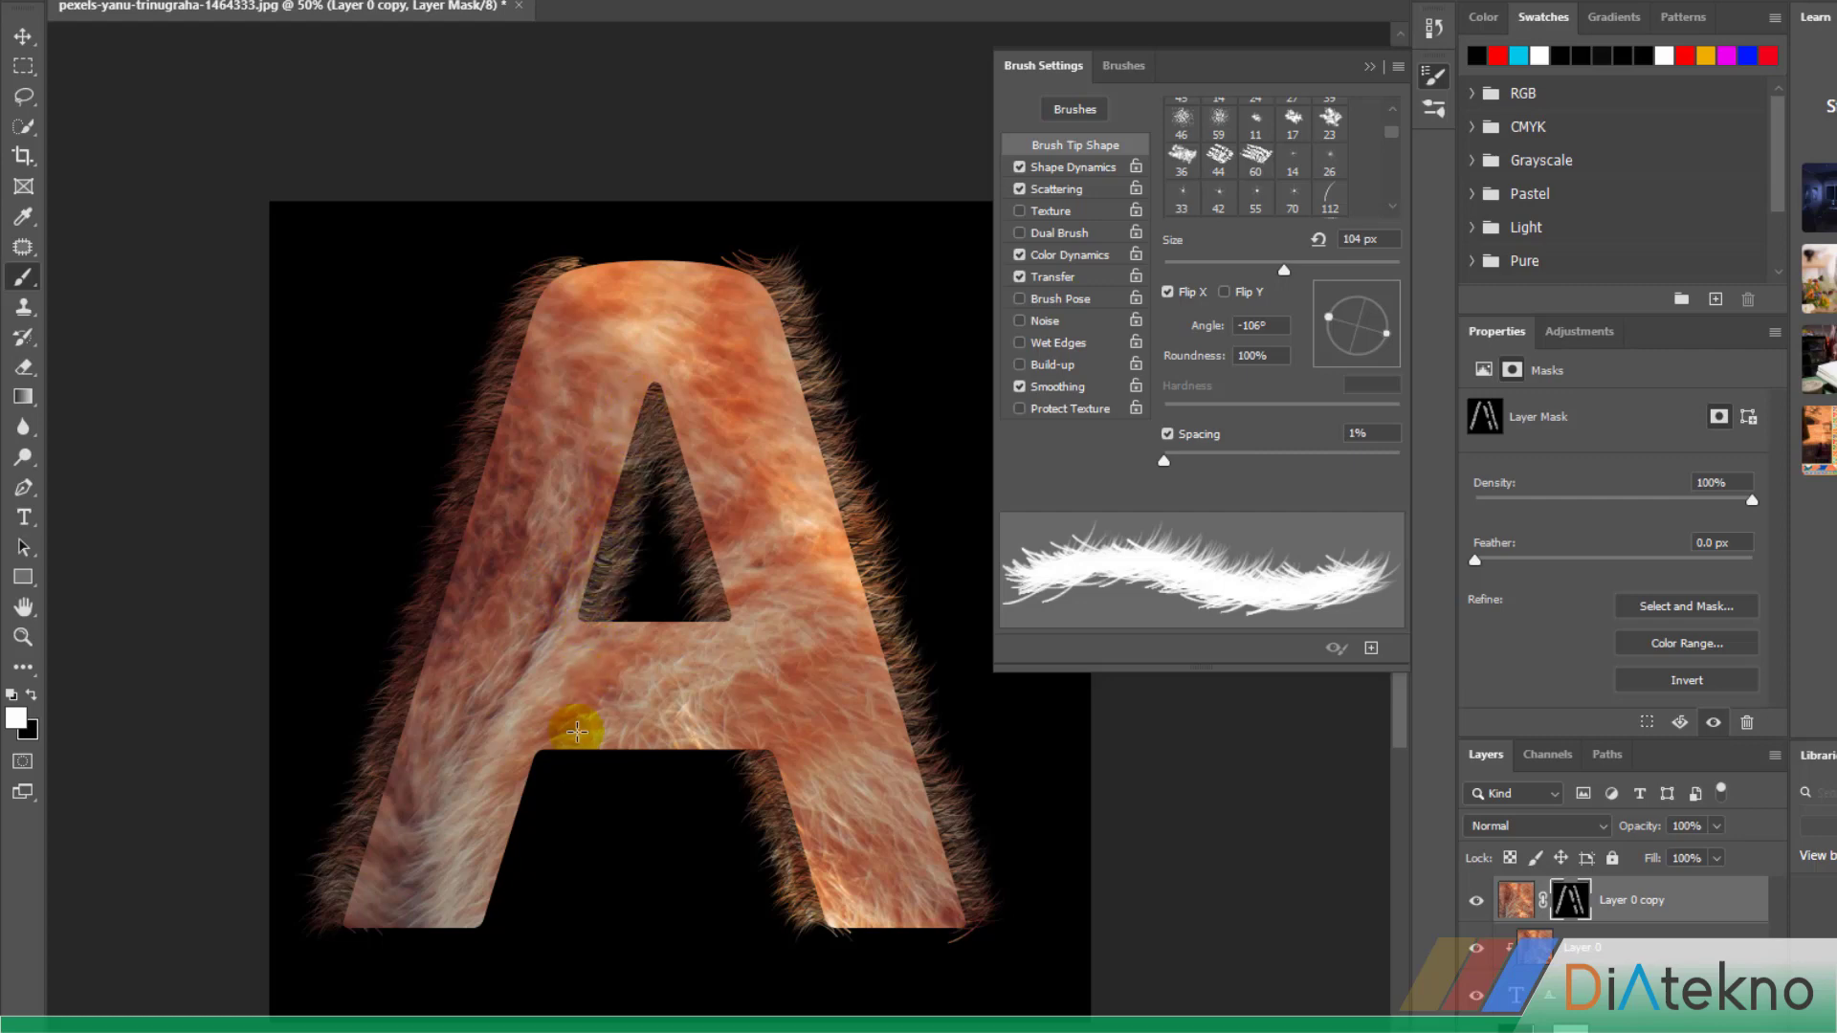
mouse_move(577, 732)
mouse_down()
mouse_move(558, 767)
mouse_move(540, 748)
mouse_move(490, 918)
mouse_move(551, 737)
mouse_move(526, 819)
mouse_up()
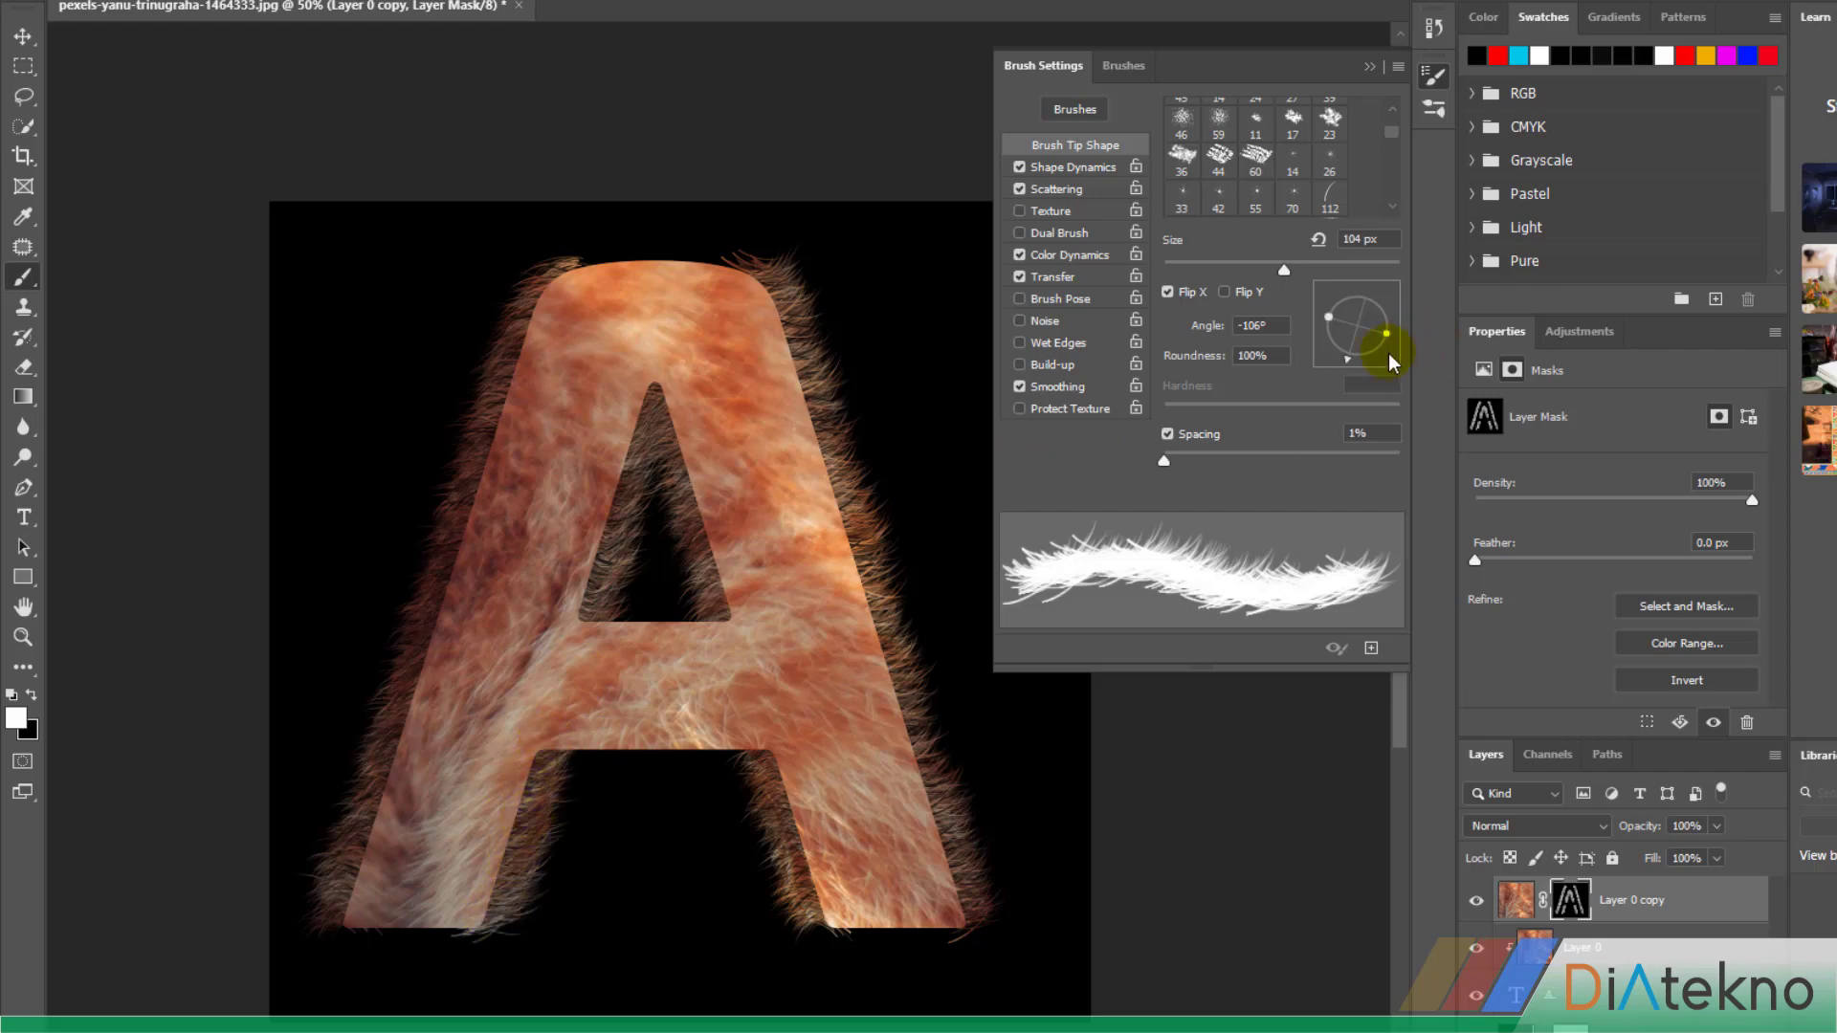
Set the brush angle to -20° and paint fur on the mask along the top edge of the A
mouse_move(1352, 362)
mouse_down()
mouse_move(1400, 340)
mouse_move(1407, 356)
mouse_up()
click(616, 279)
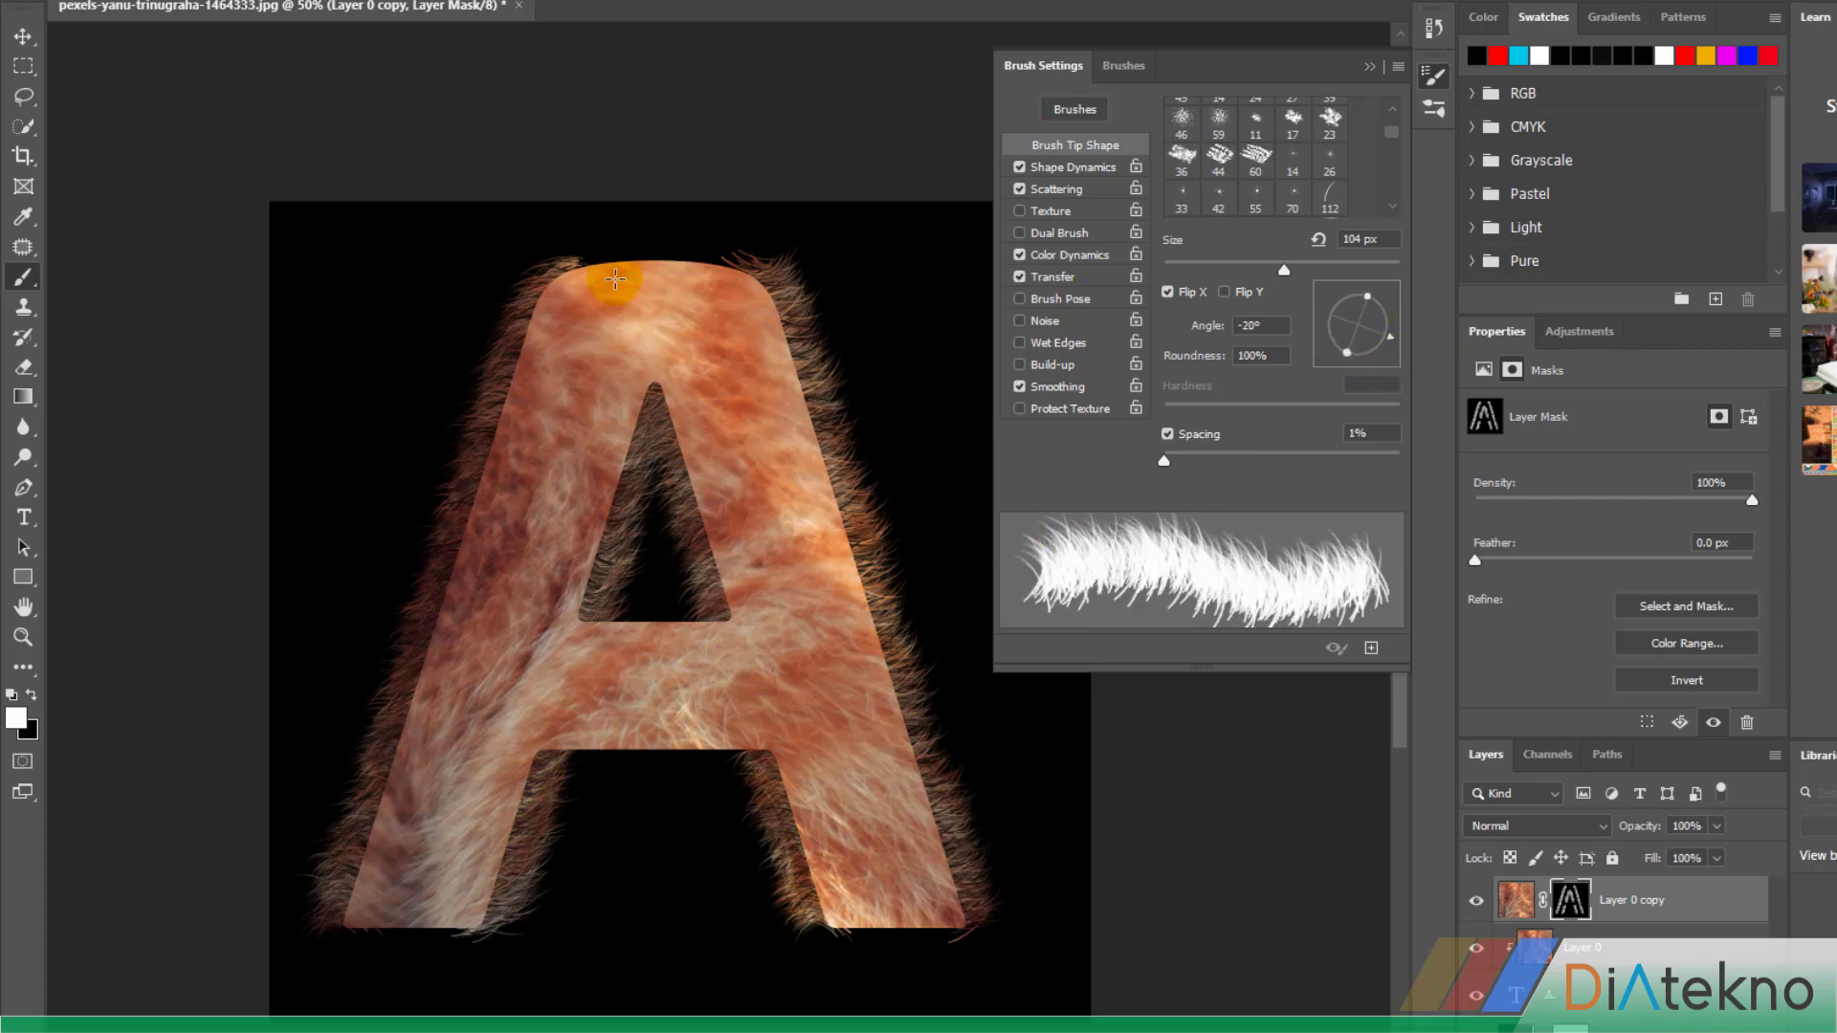
mouse_move(565, 264)
mouse_down()
mouse_move(770, 274)
mouse_move(612, 261)
mouse_move(541, 310)
mouse_move(733, 257)
mouse_up()
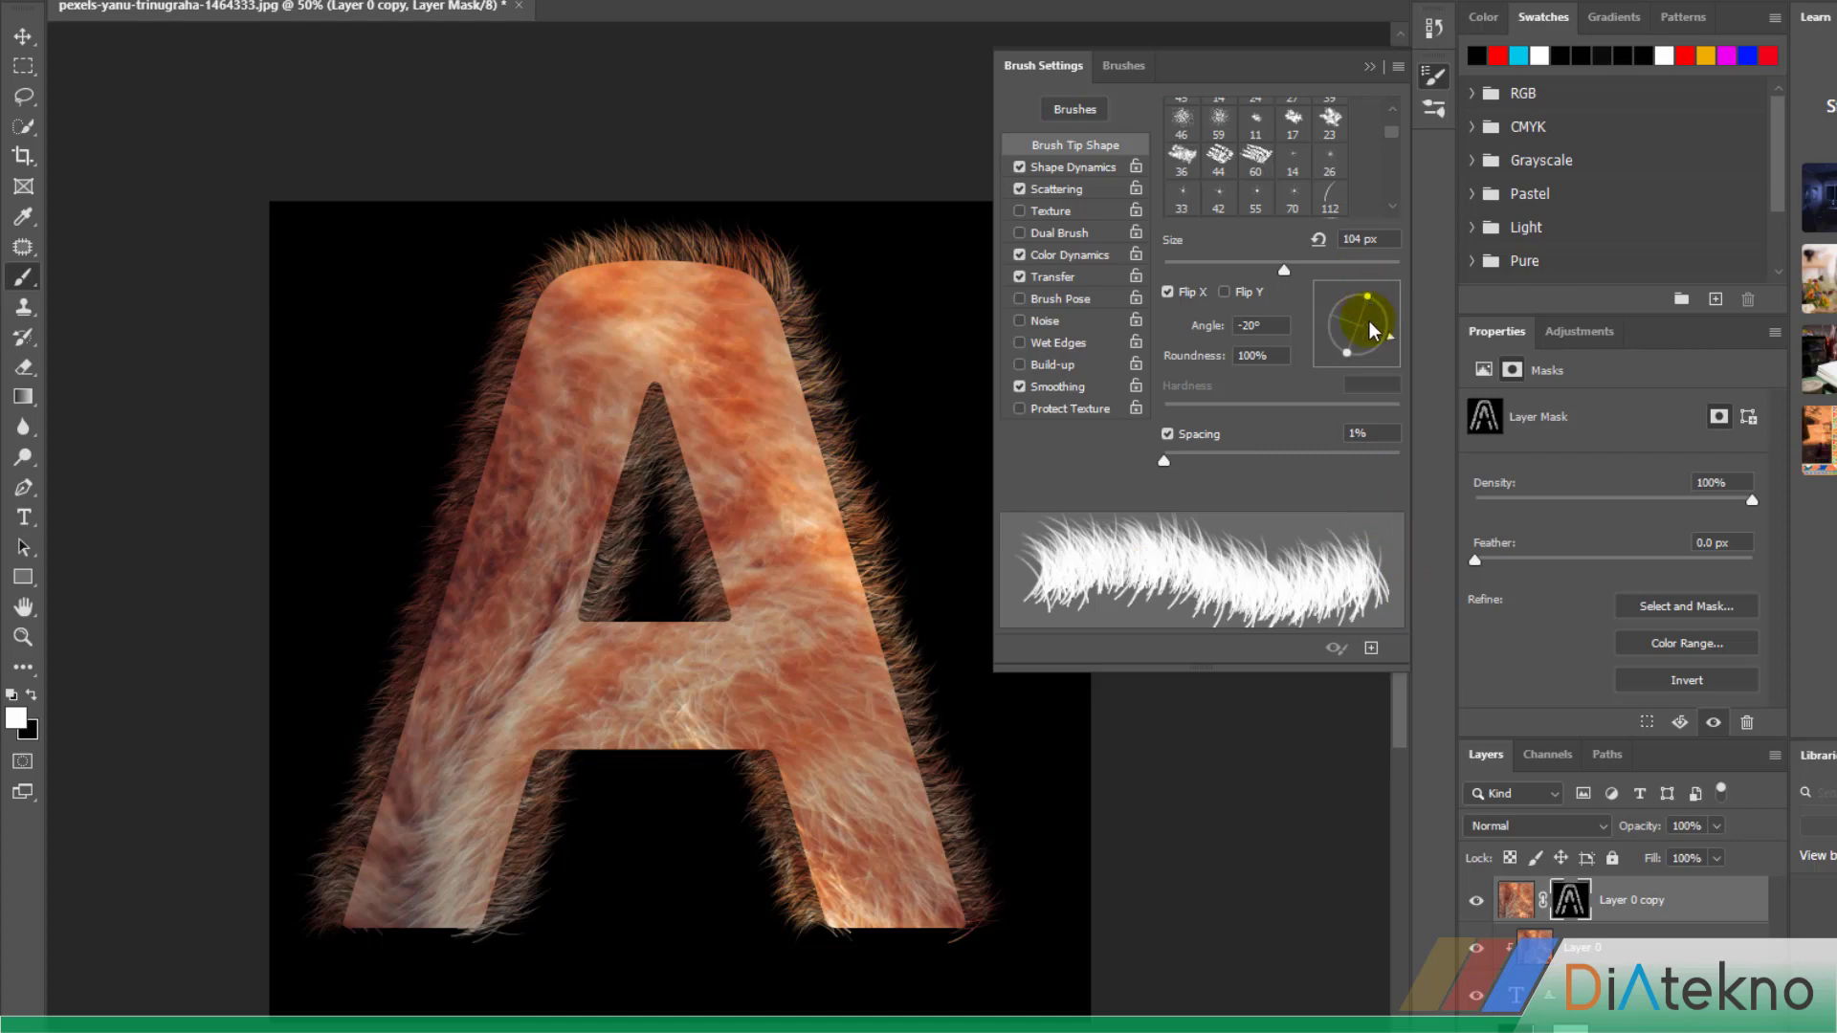
Paint fur on the mask under the A's crossbar at a 147° brush angle and along the triangular hole's bottom edge at -33°
mouse_move(1392, 344)
mouse_down()
mouse_move(1305, 361)
mouse_move(1304, 287)
mouse_move(1322, 308)
mouse_up()
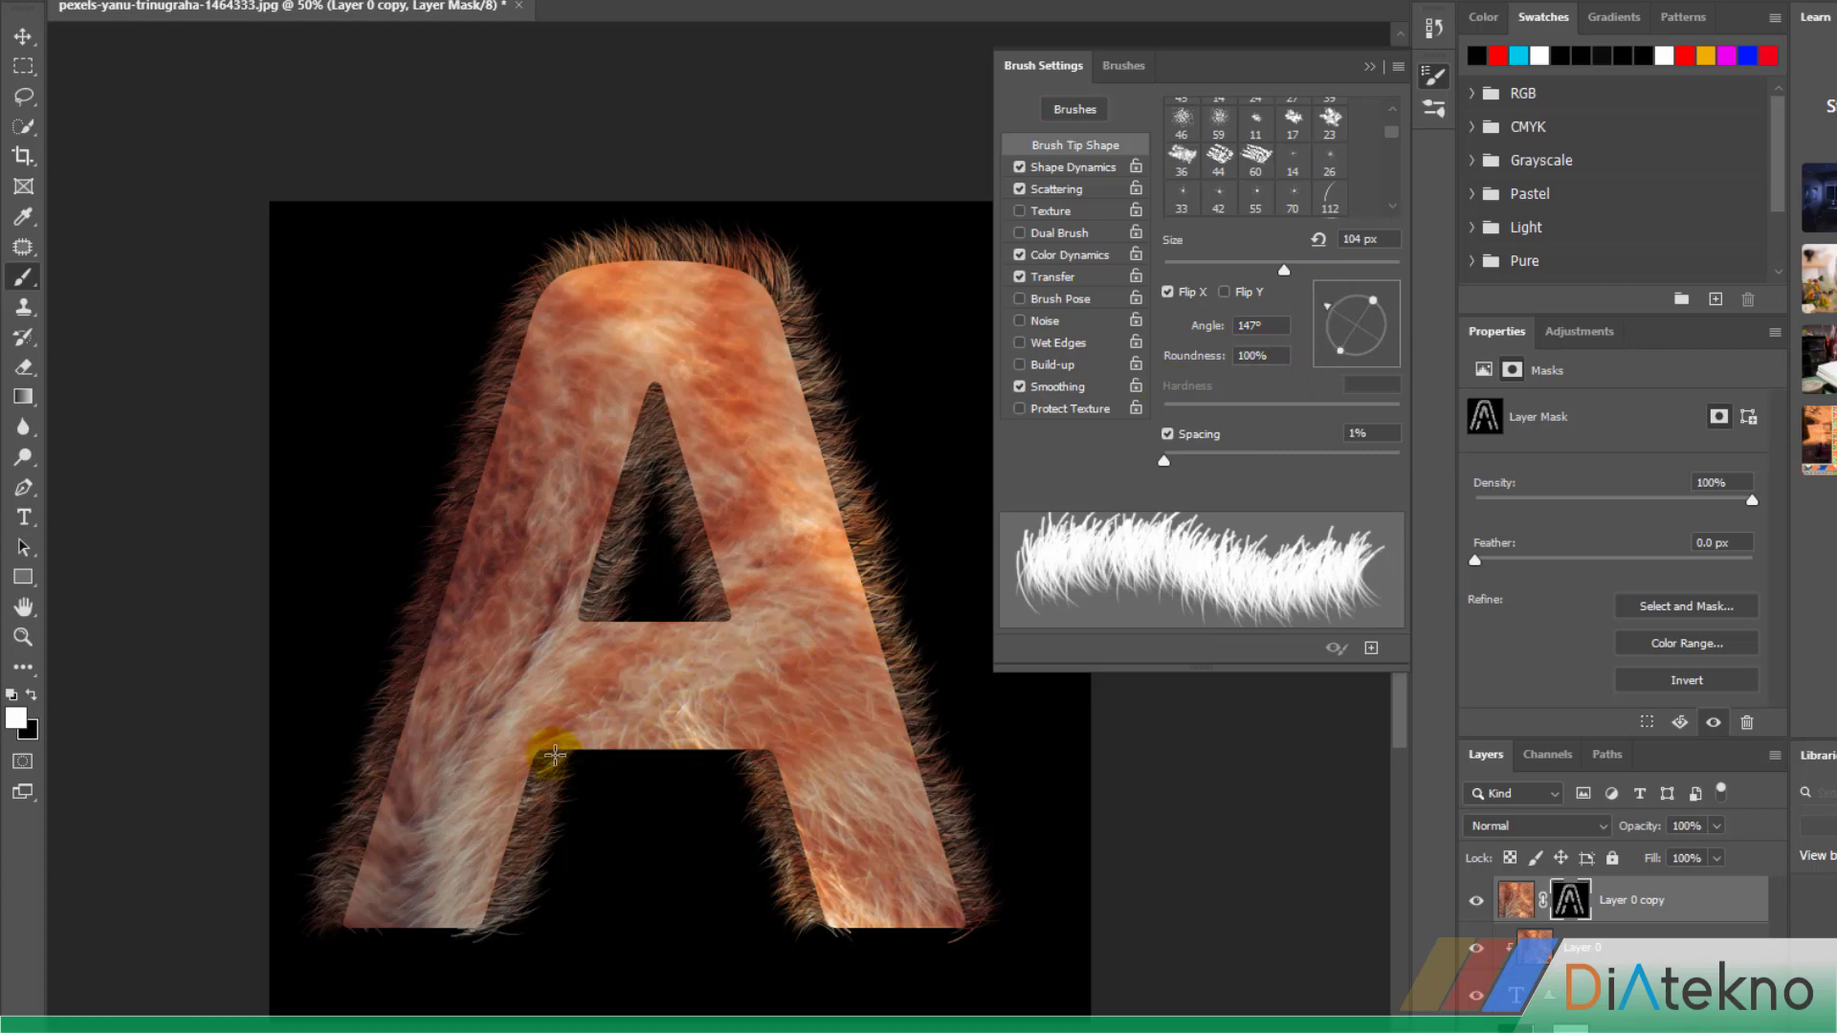
mouse_move(571, 756)
mouse_down()
mouse_move(706, 744)
mouse_move(763, 762)
mouse_move(665, 737)
mouse_move(526, 771)
mouse_up()
mouse_move(1359, 301)
mouse_down()
mouse_move(1366, 287)
mouse_move(1320, 295)
mouse_move(1325, 341)
mouse_move(1397, 392)
mouse_move(1403, 377)
mouse_move(1458, 398)
mouse_up()
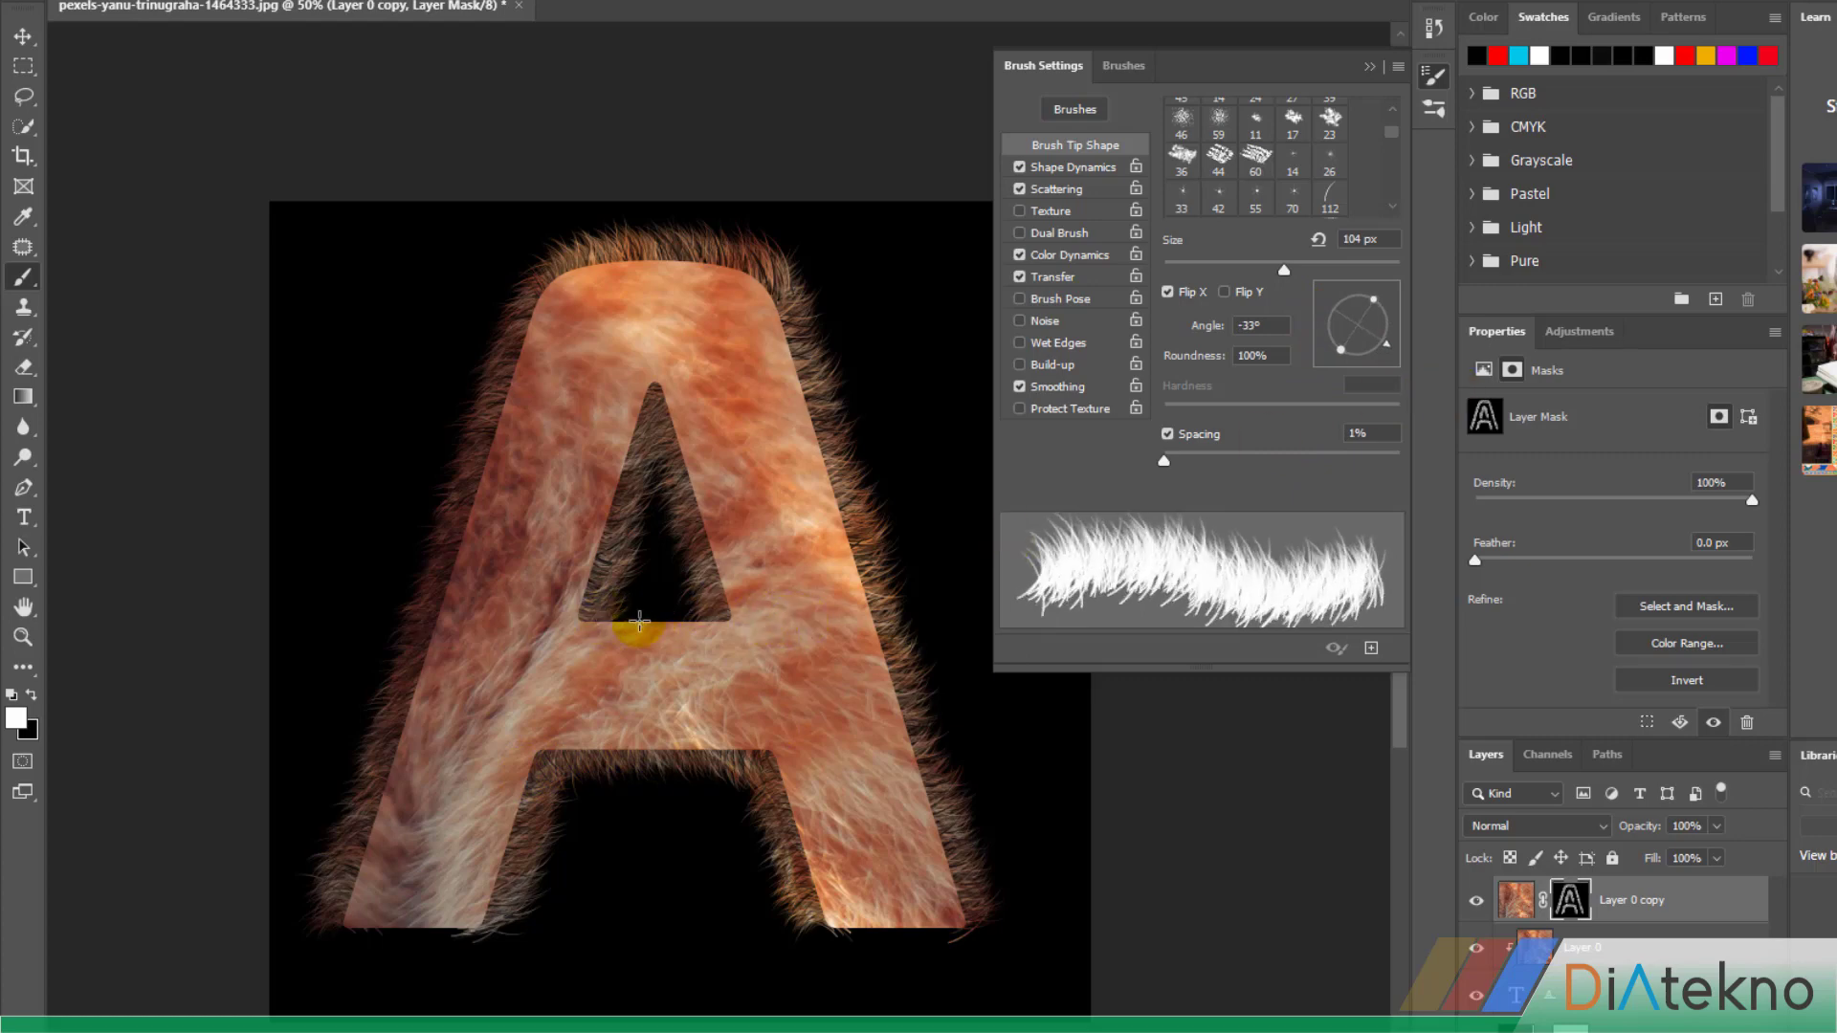
mouse_move(703, 620)
mouse_down()
mouse_move(595, 609)
mouse_move(748, 610)
mouse_up()
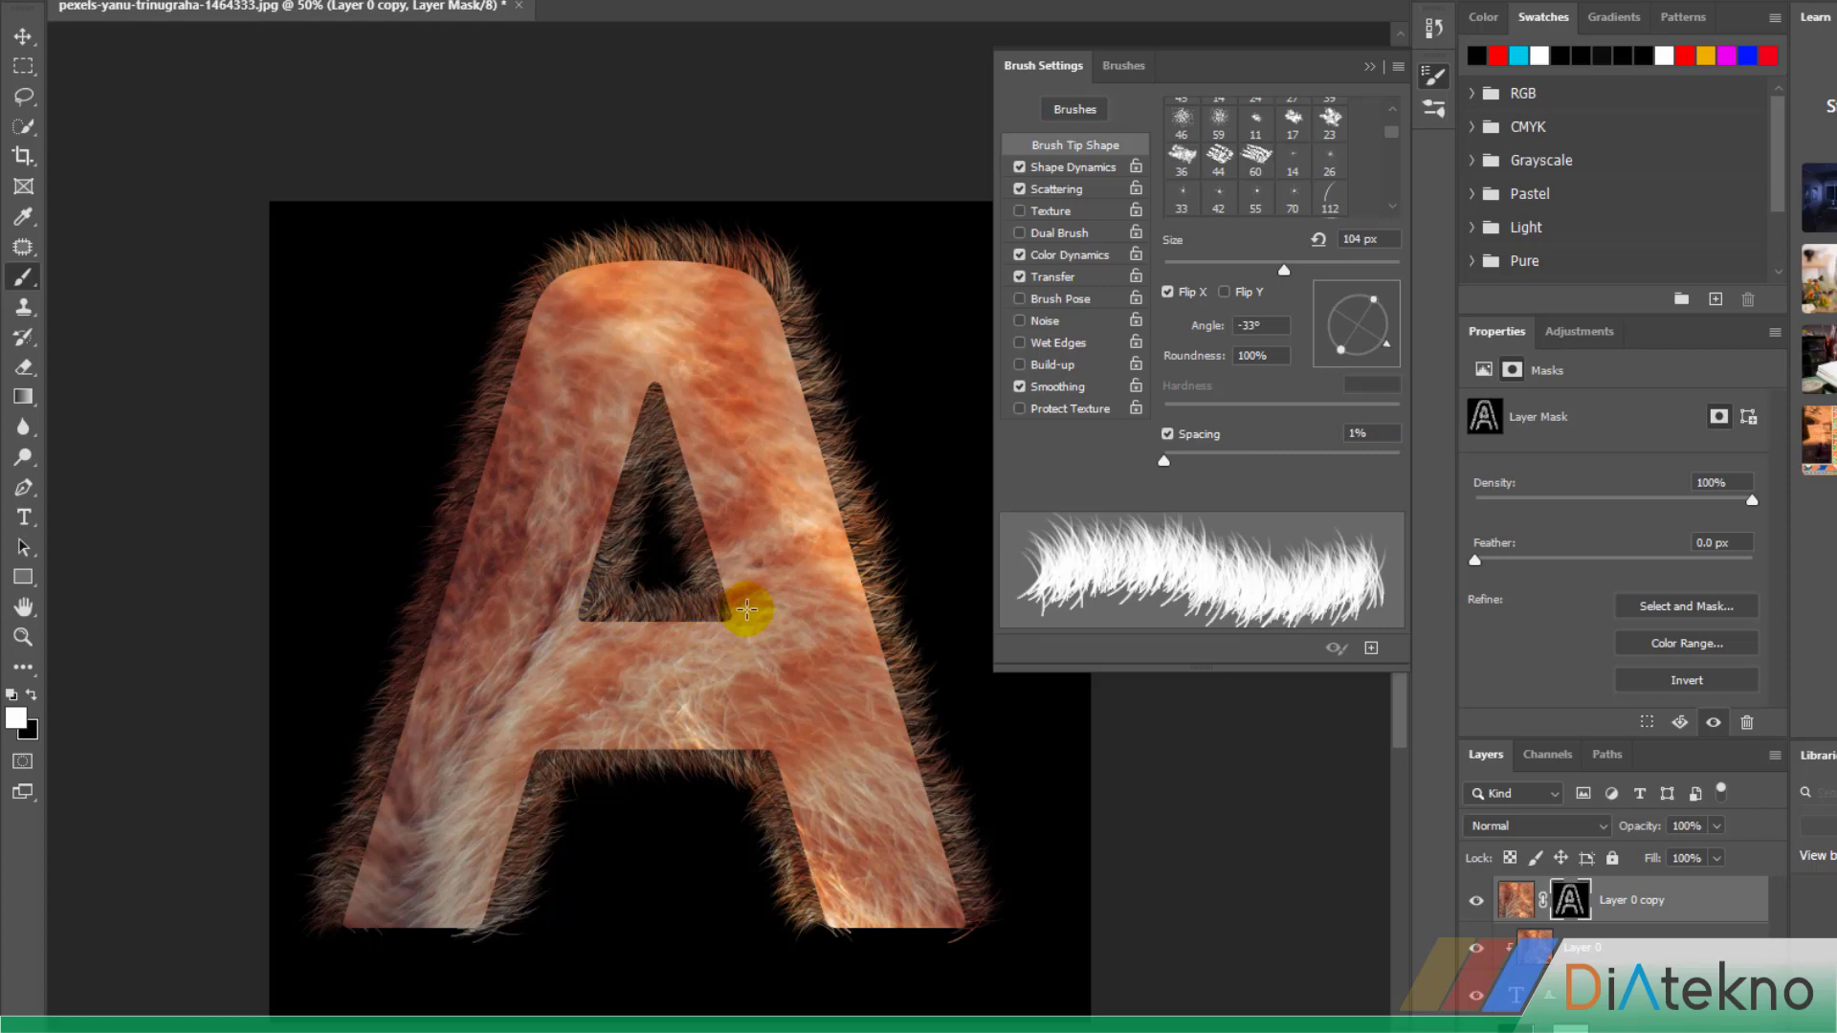
Set the brush angle to 147° and paint fur on the mask along the bottom edges of both legs of the A
mouse_move(1389, 345)
mouse_down()
mouse_move(1340, 356)
mouse_move(1297, 320)
mouse_move(1303, 292)
mouse_move(1324, 297)
mouse_up()
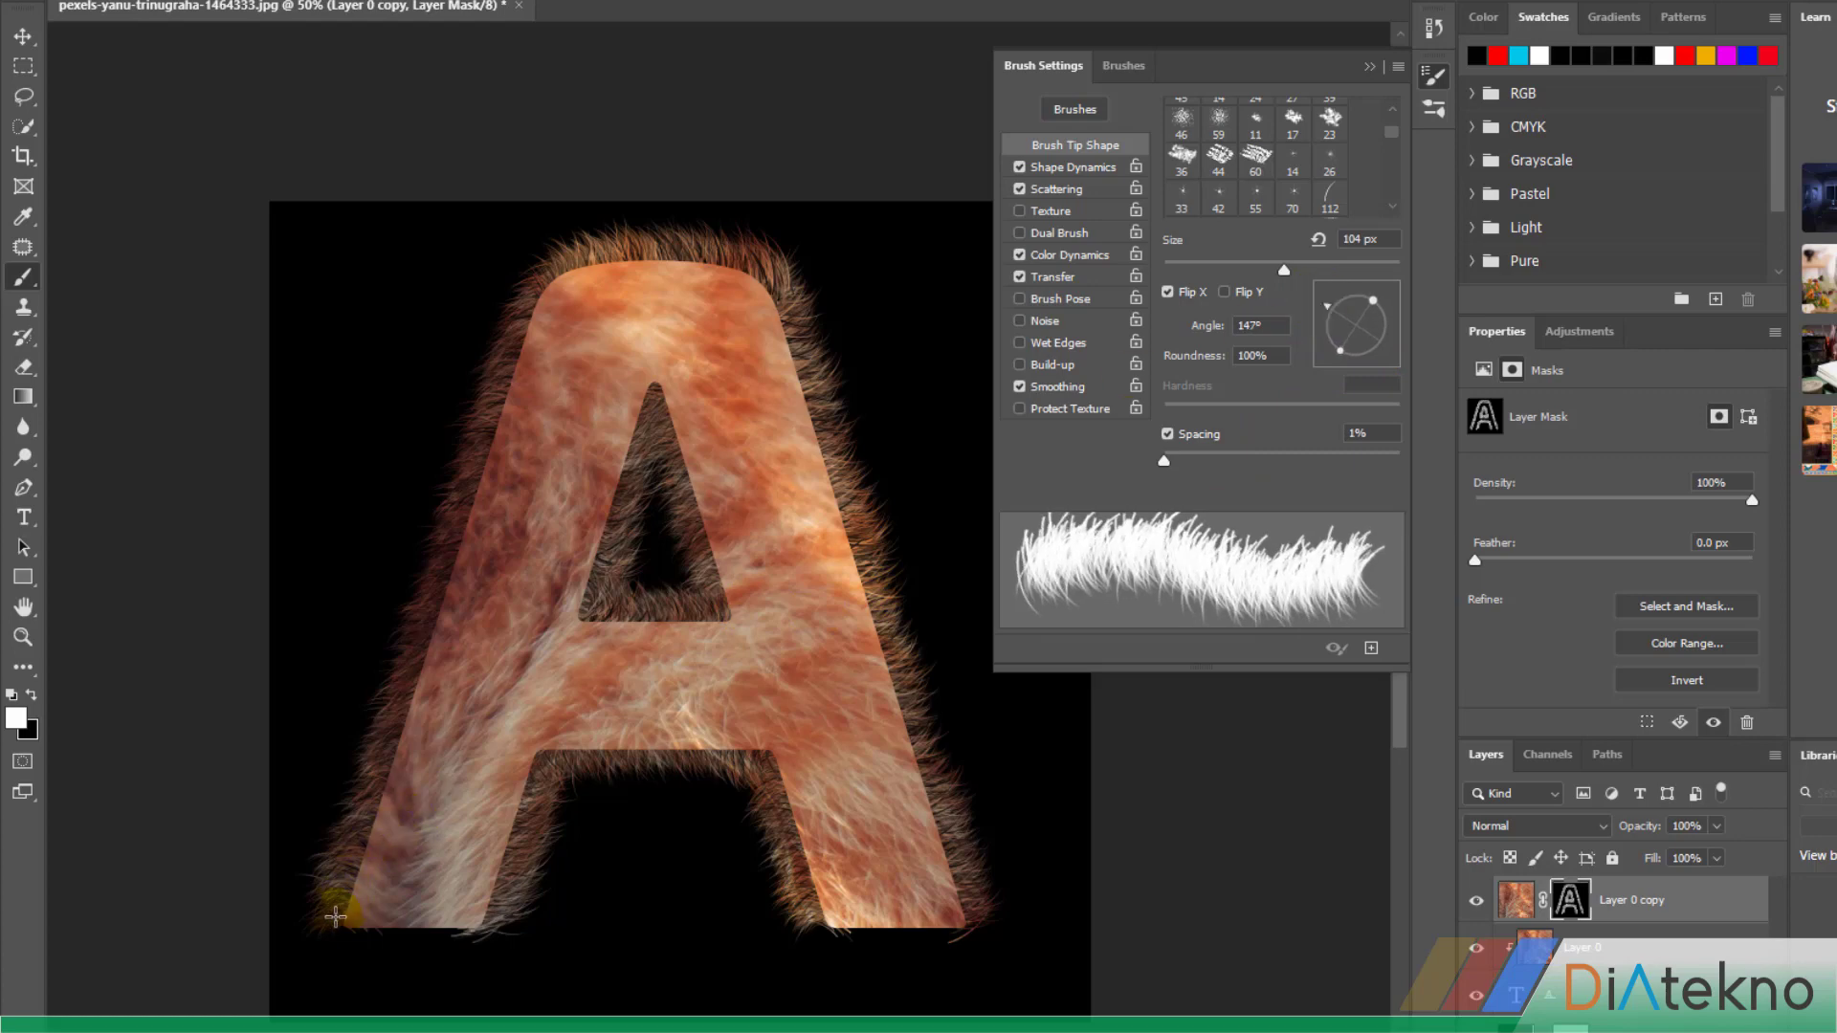
mouse_move(353, 923)
mouse_down()
mouse_move(501, 933)
mouse_move(359, 928)
mouse_up()
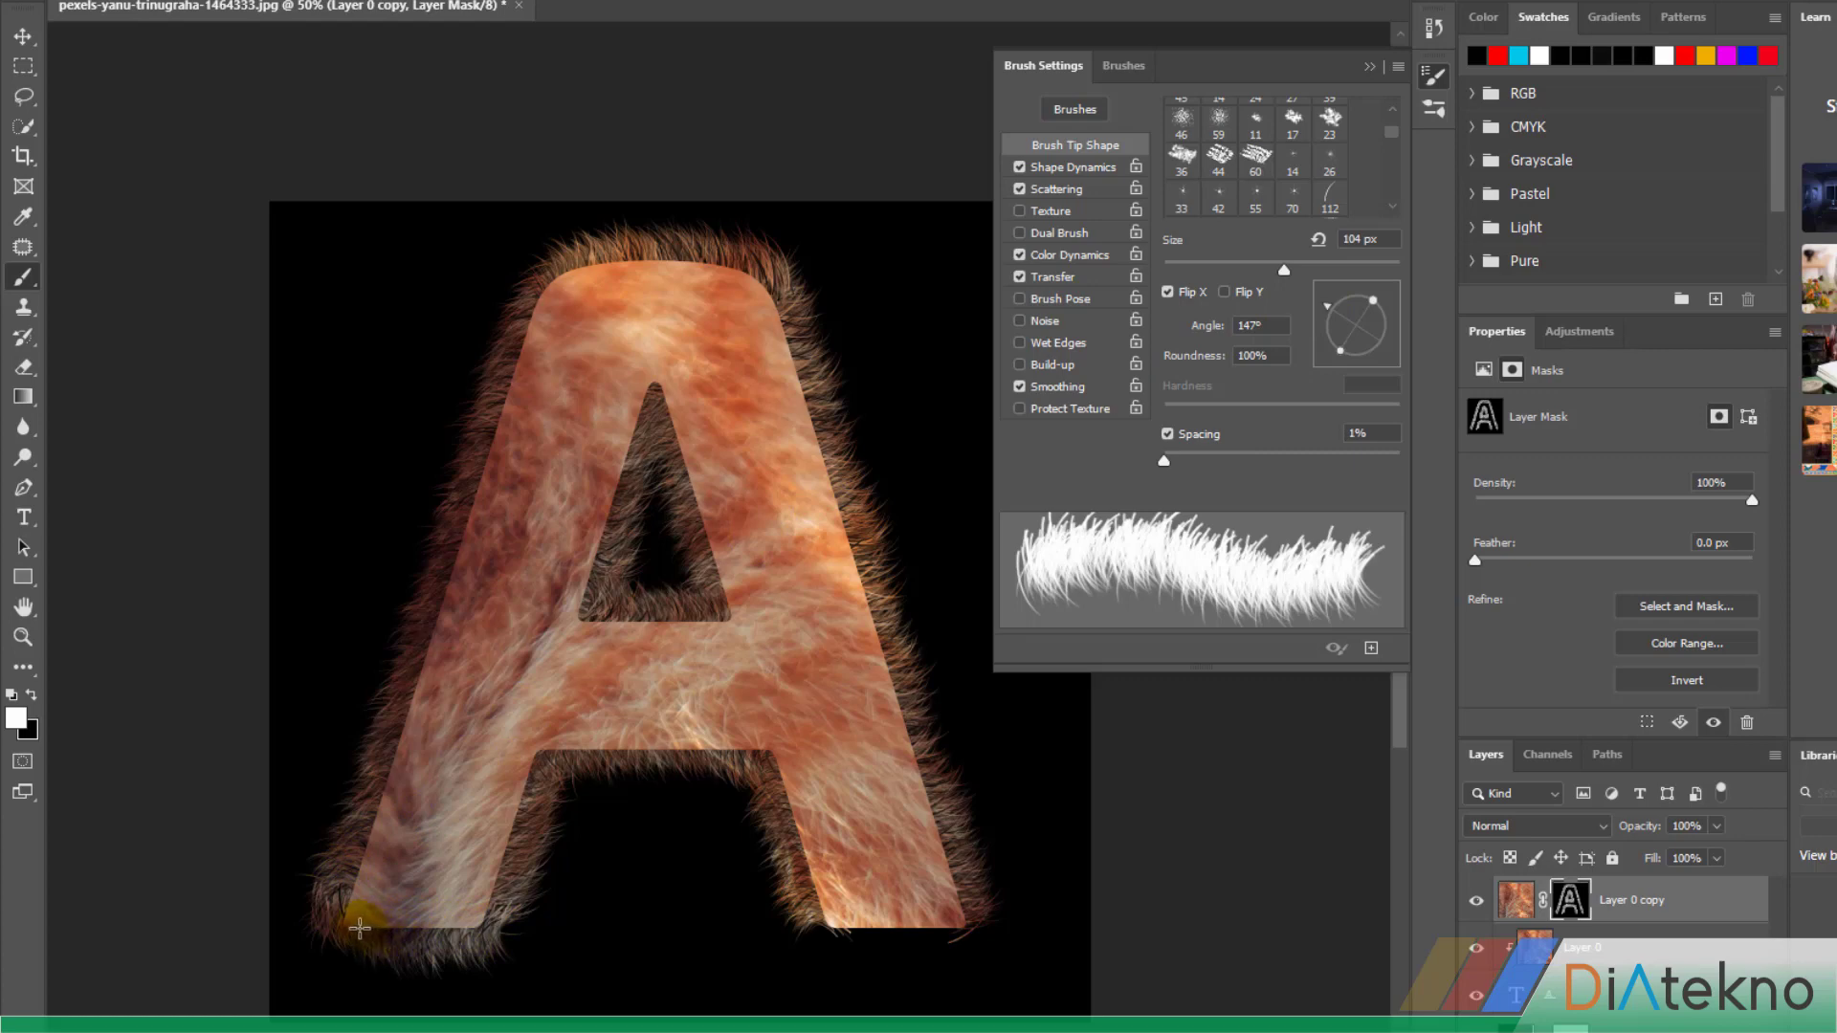
click(874, 689)
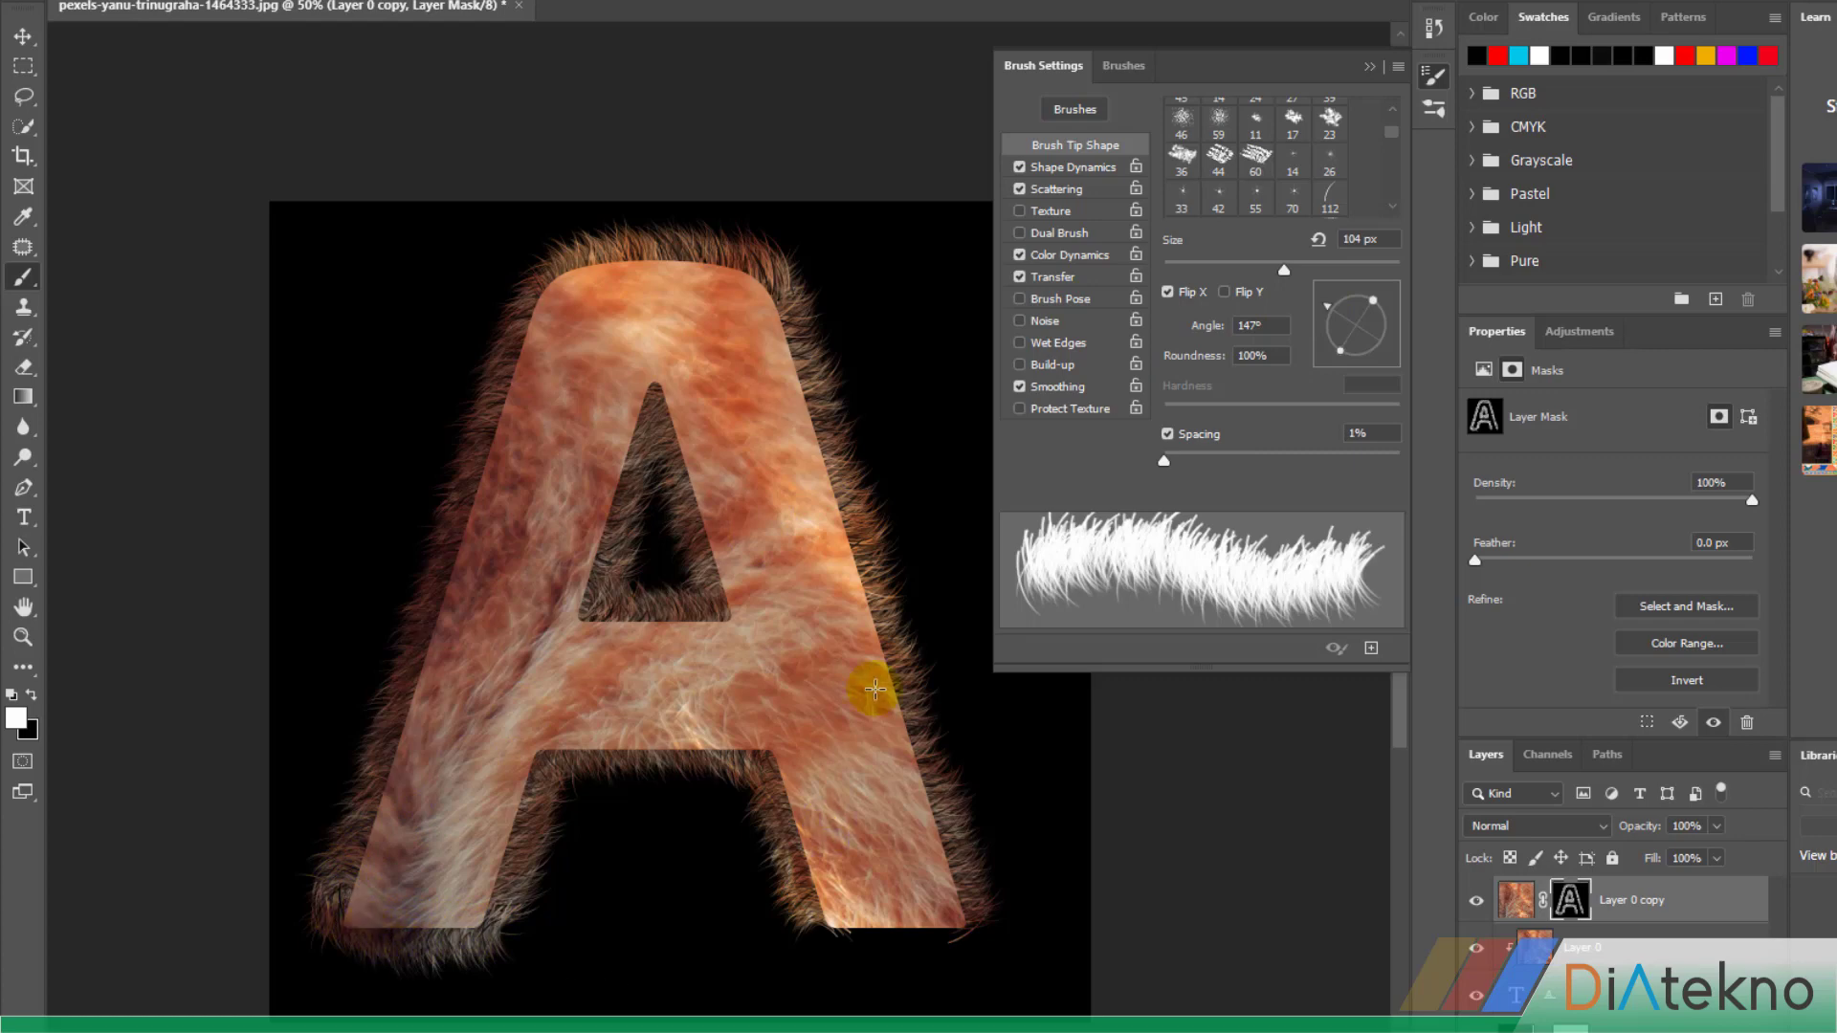
key(ctrl+z)
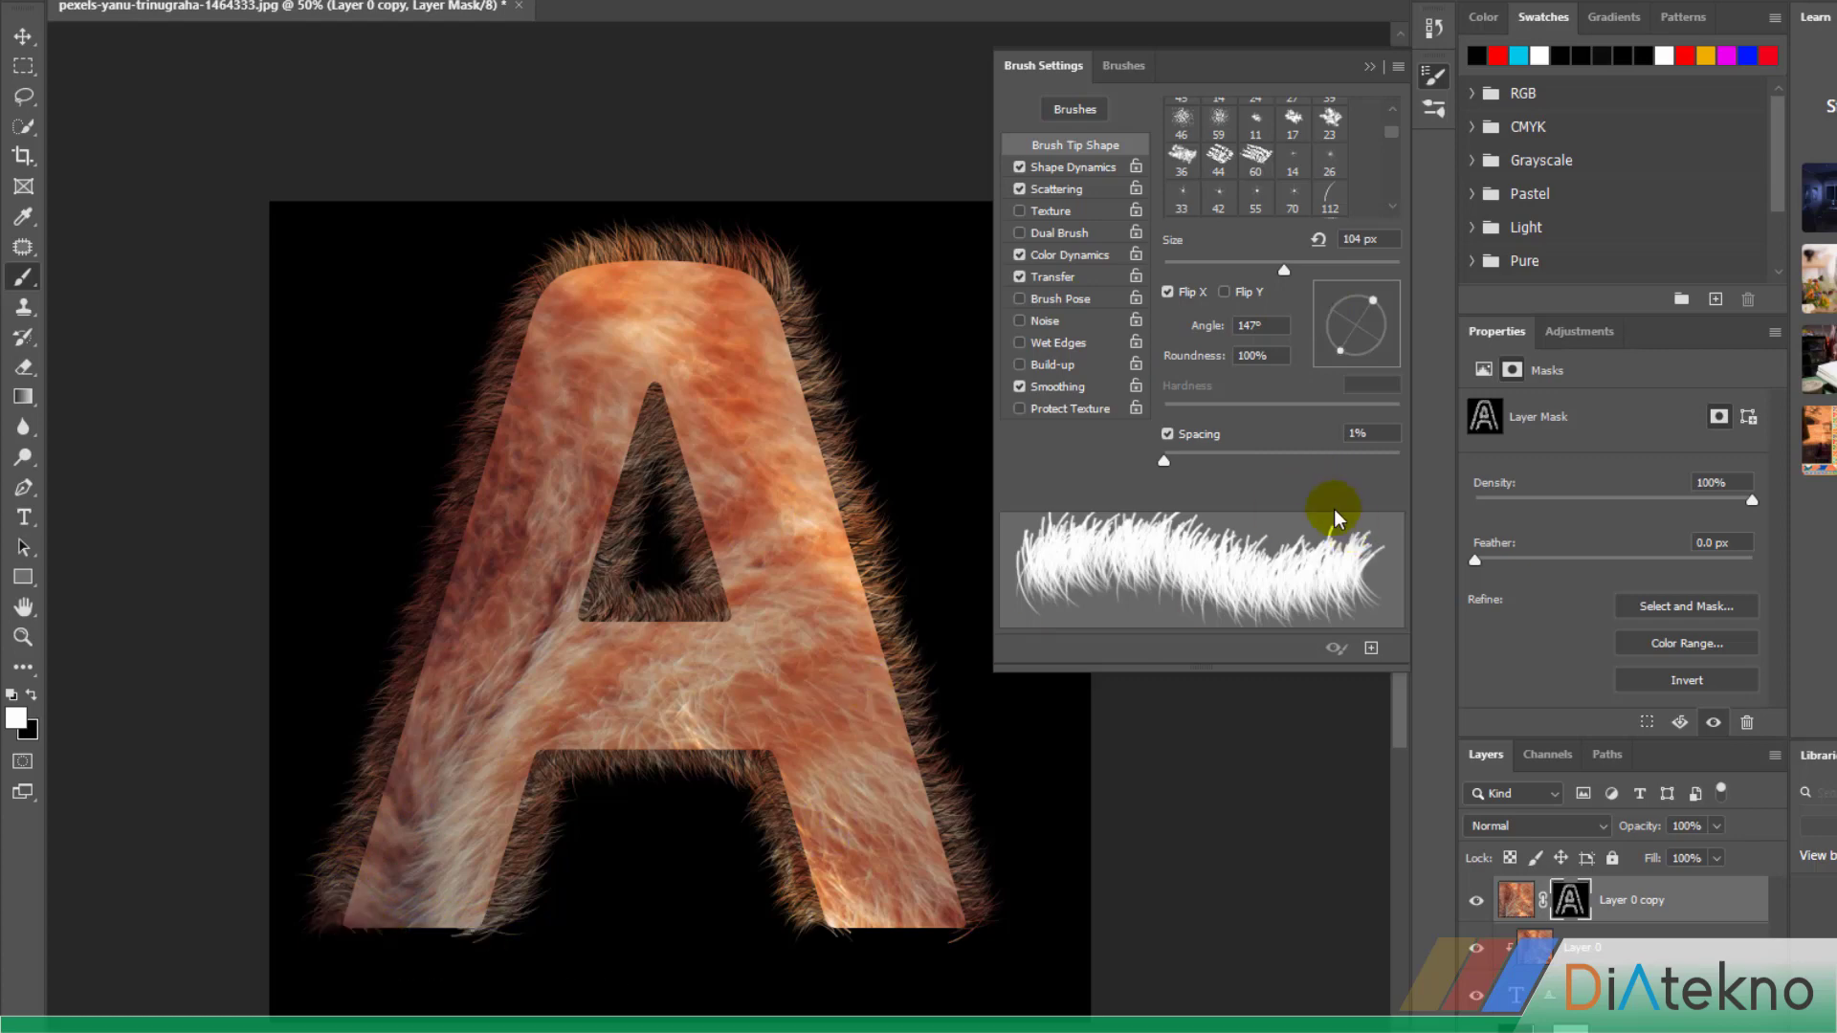
click(1168, 292)
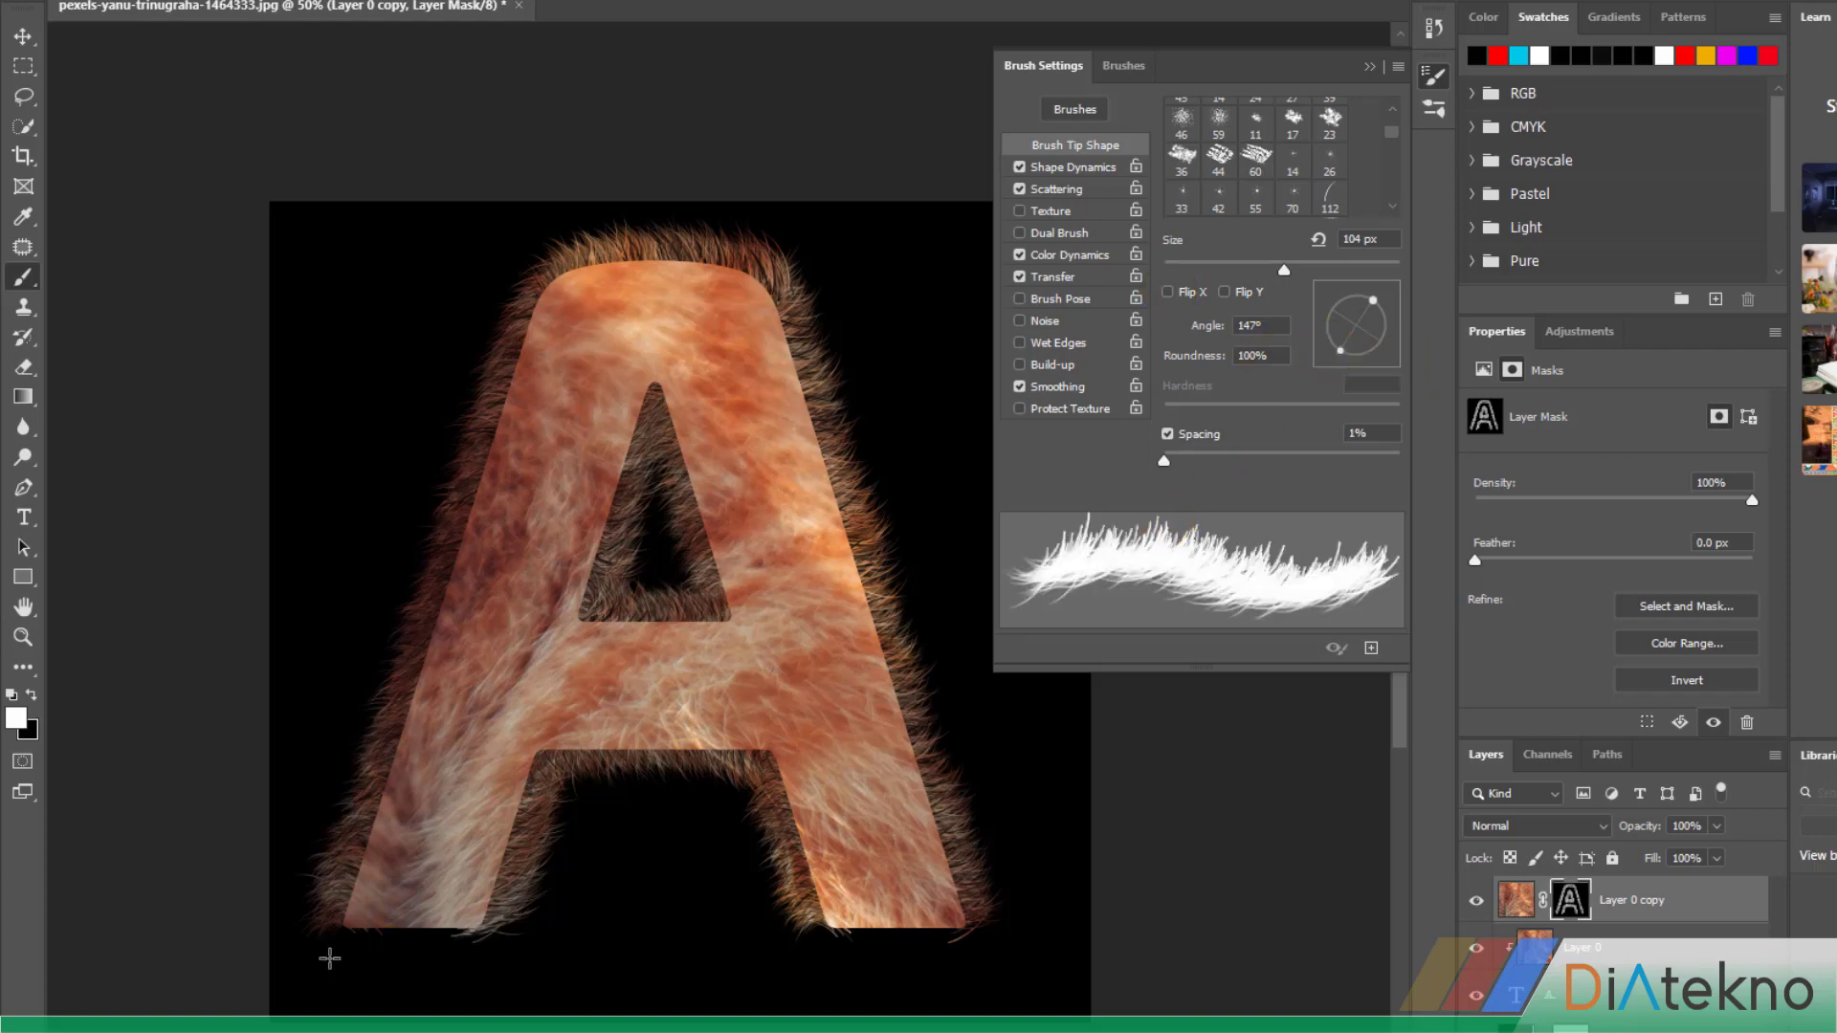
mouse_move(347, 917)
mouse_down()
mouse_move(483, 909)
mouse_move(440, 947)
mouse_move(463, 947)
mouse_move(481, 939)
mouse_move(326, 936)
mouse_move(909, 926)
mouse_move(822, 934)
mouse_move(971, 868)
mouse_move(912, 671)
mouse_move(820, 928)
mouse_move(972, 933)
mouse_move(802, 911)
mouse_up()
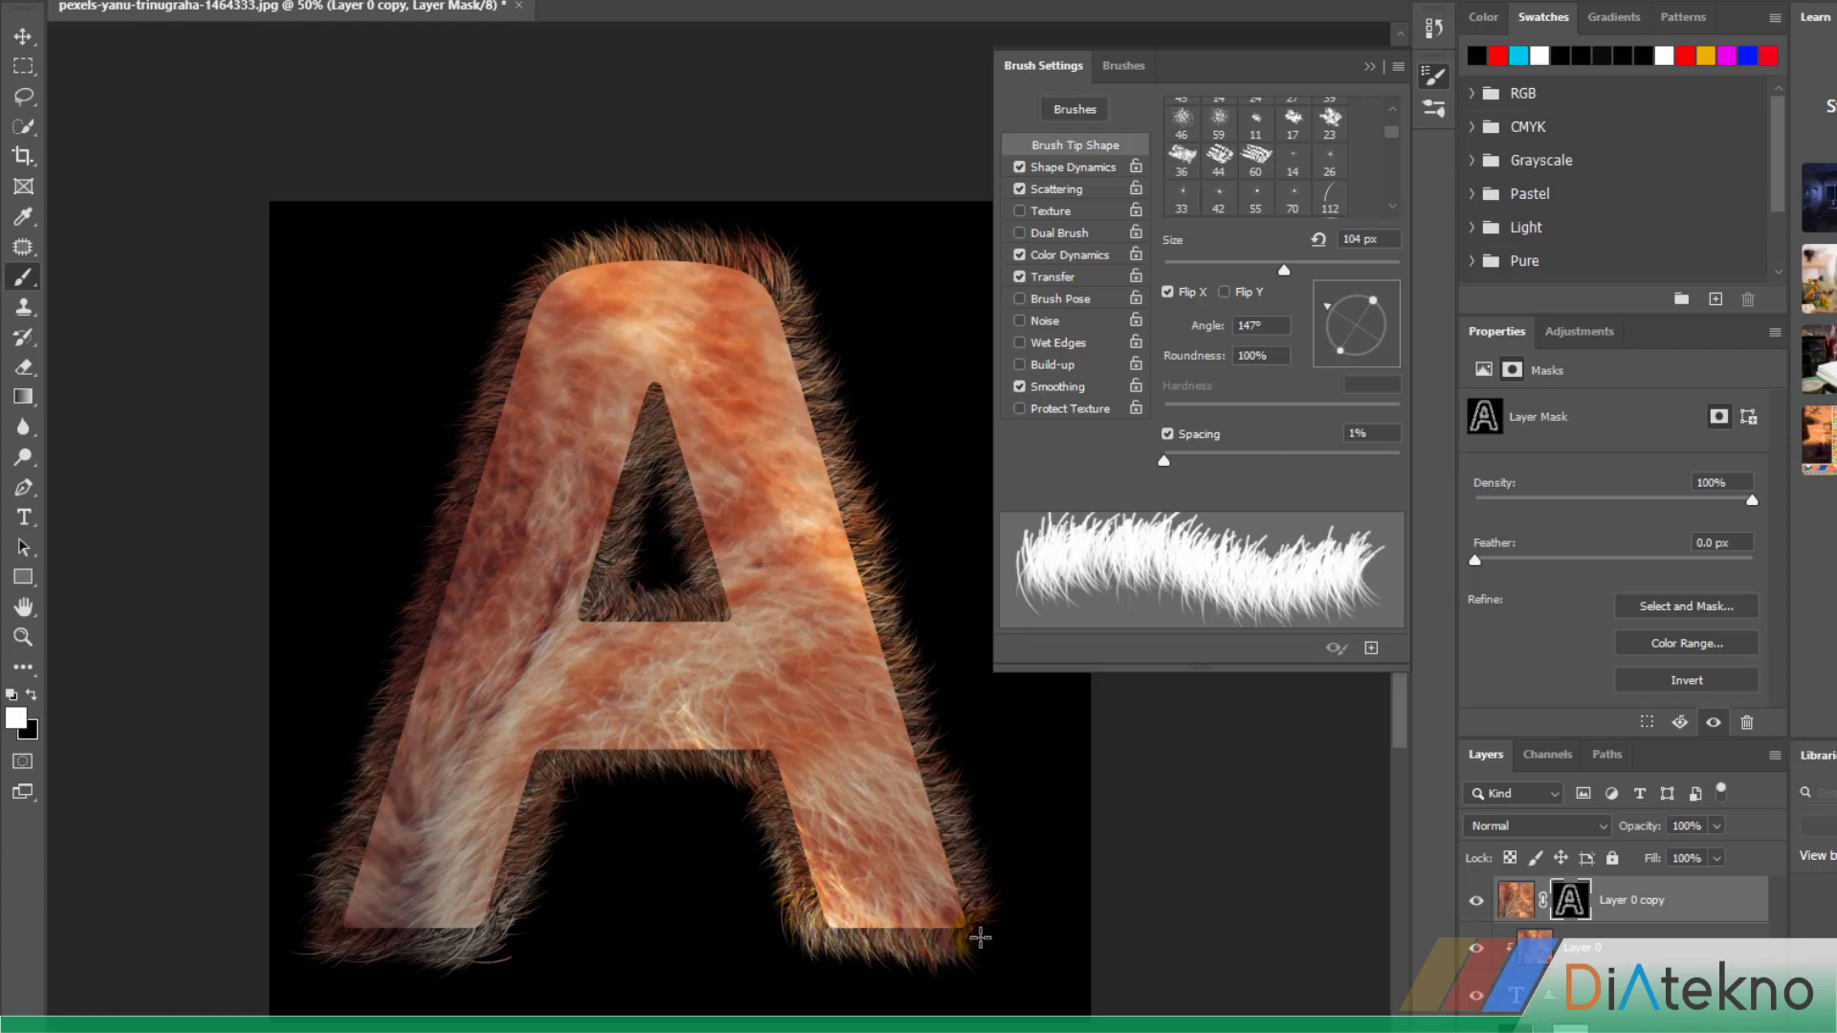
drag(975, 930, 984, 933)
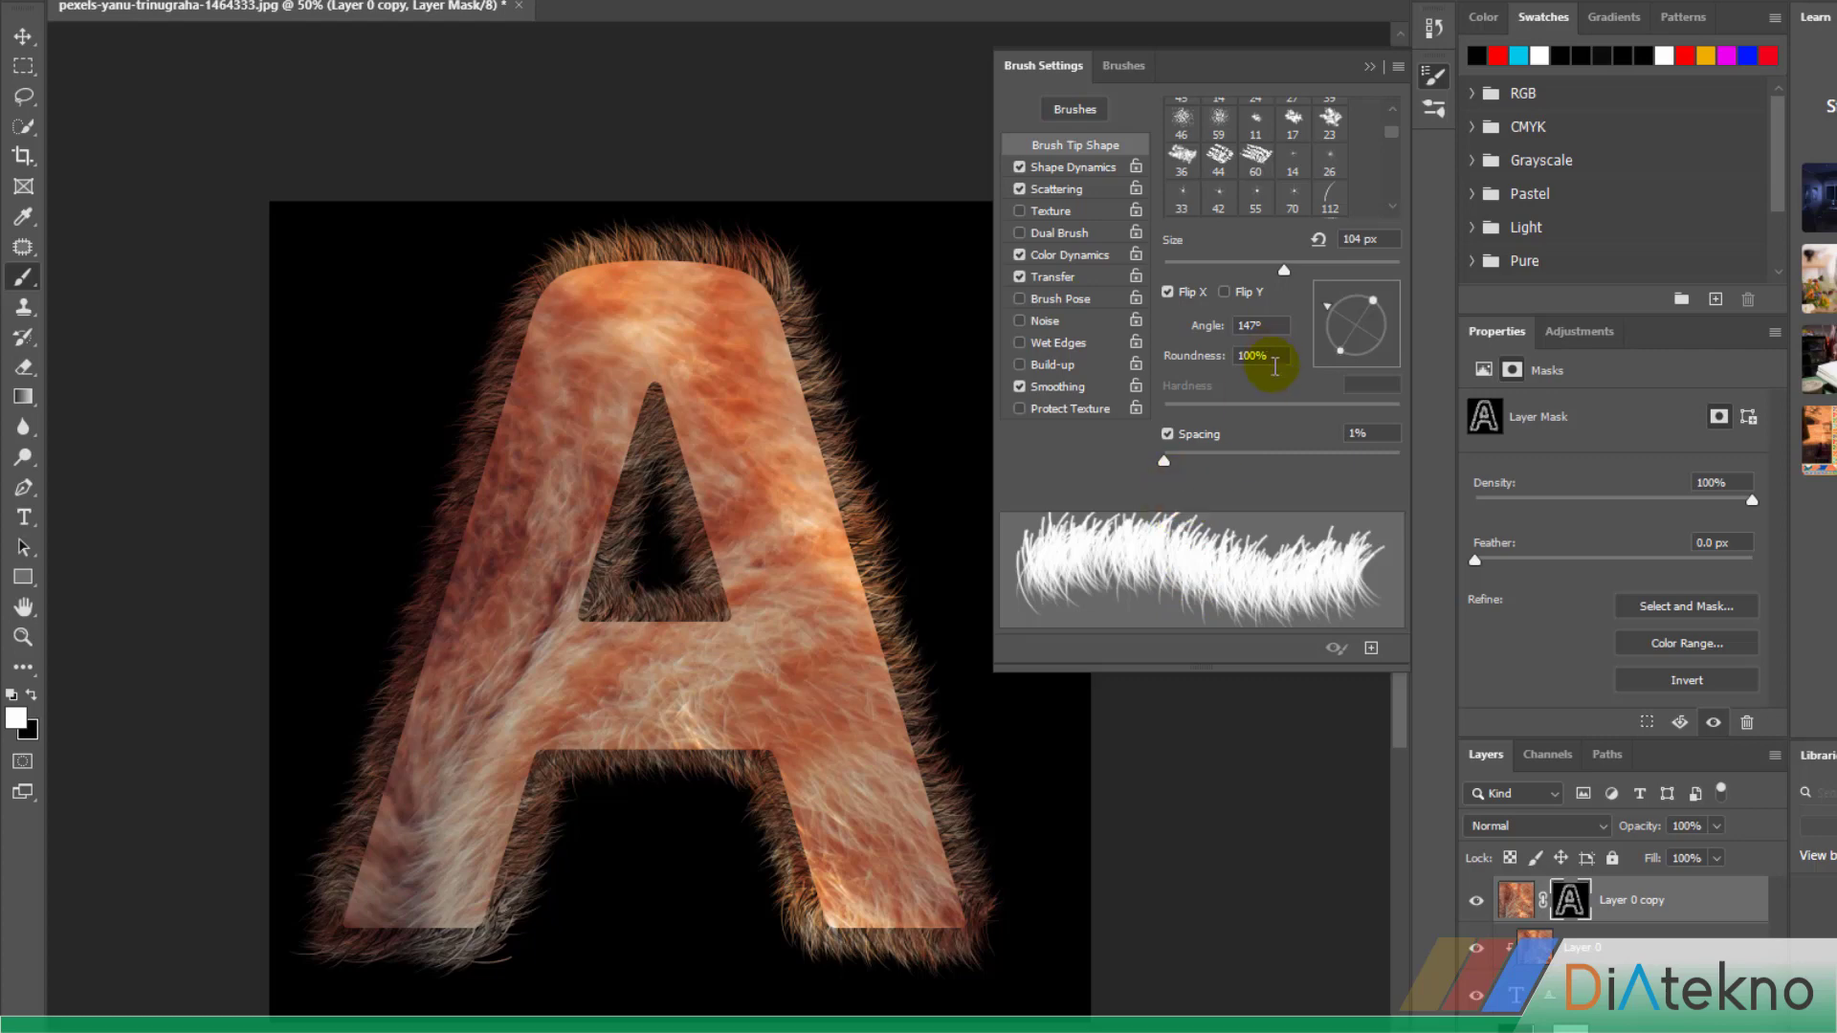
Close the brush settings and group the A text layer, Layer 0 and Layer 0 copy
click(1369, 67)
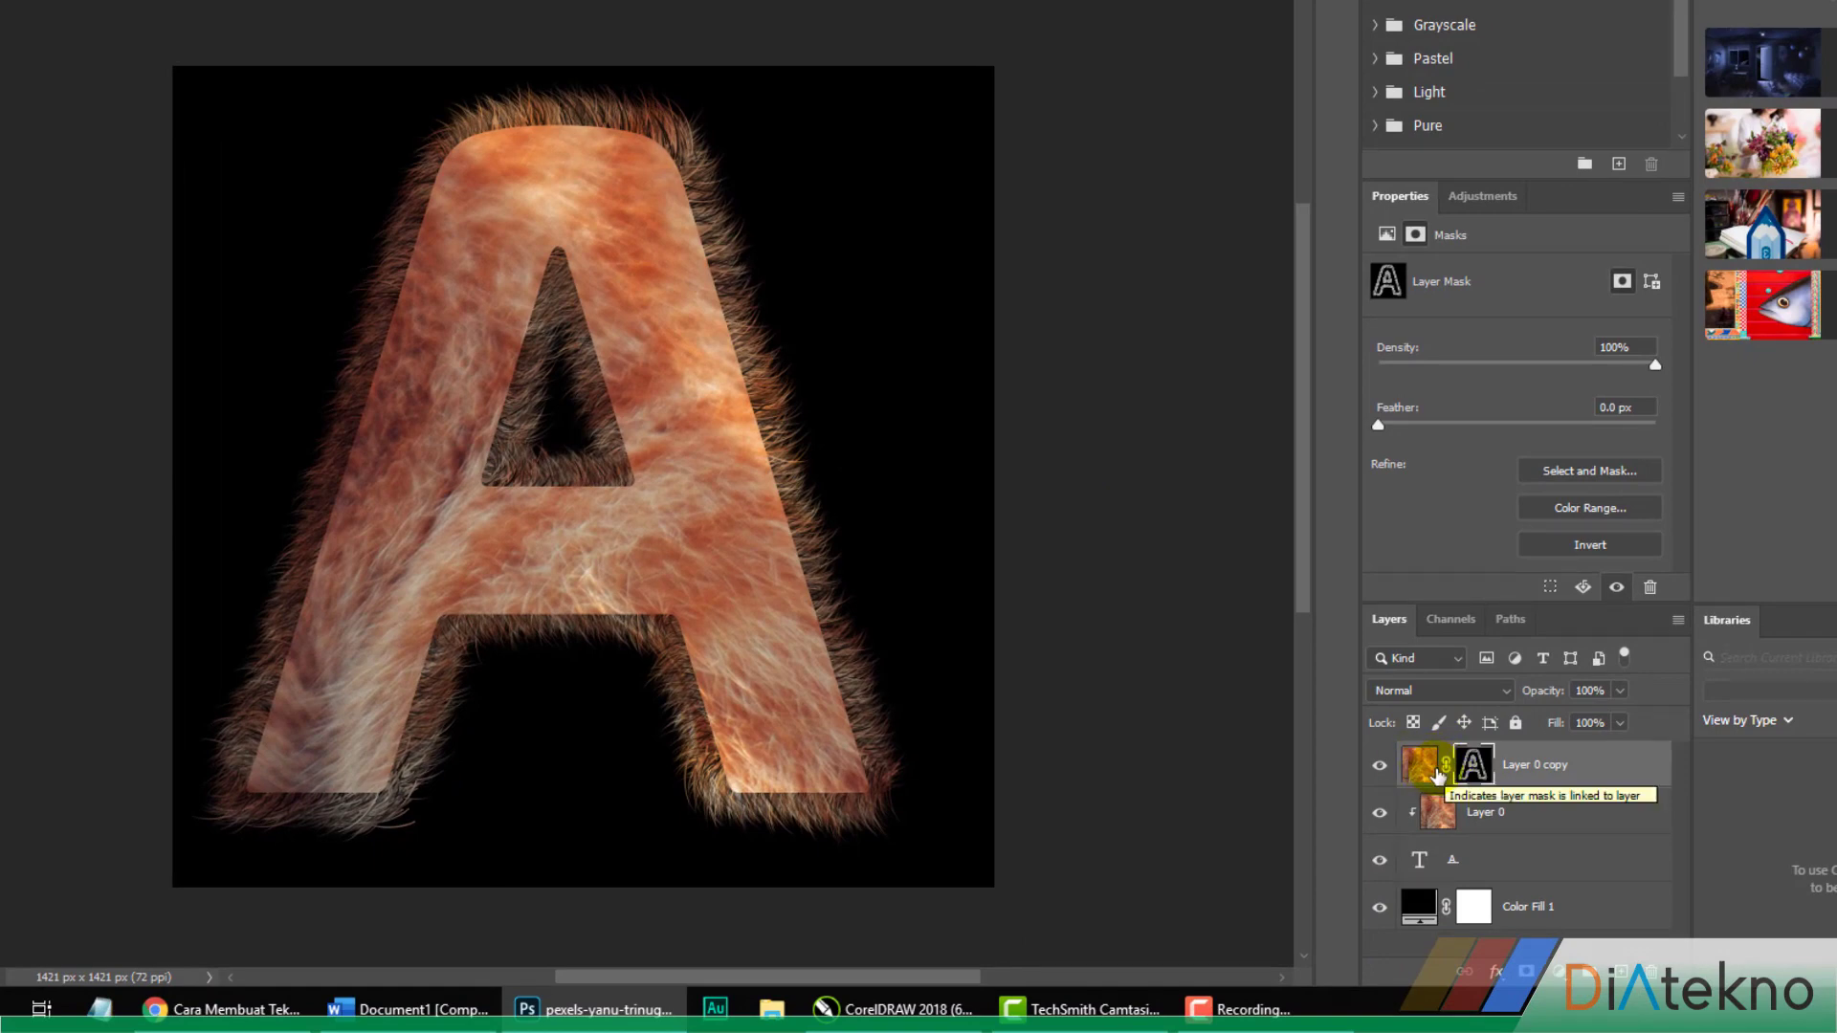
shift+click(1486, 869)
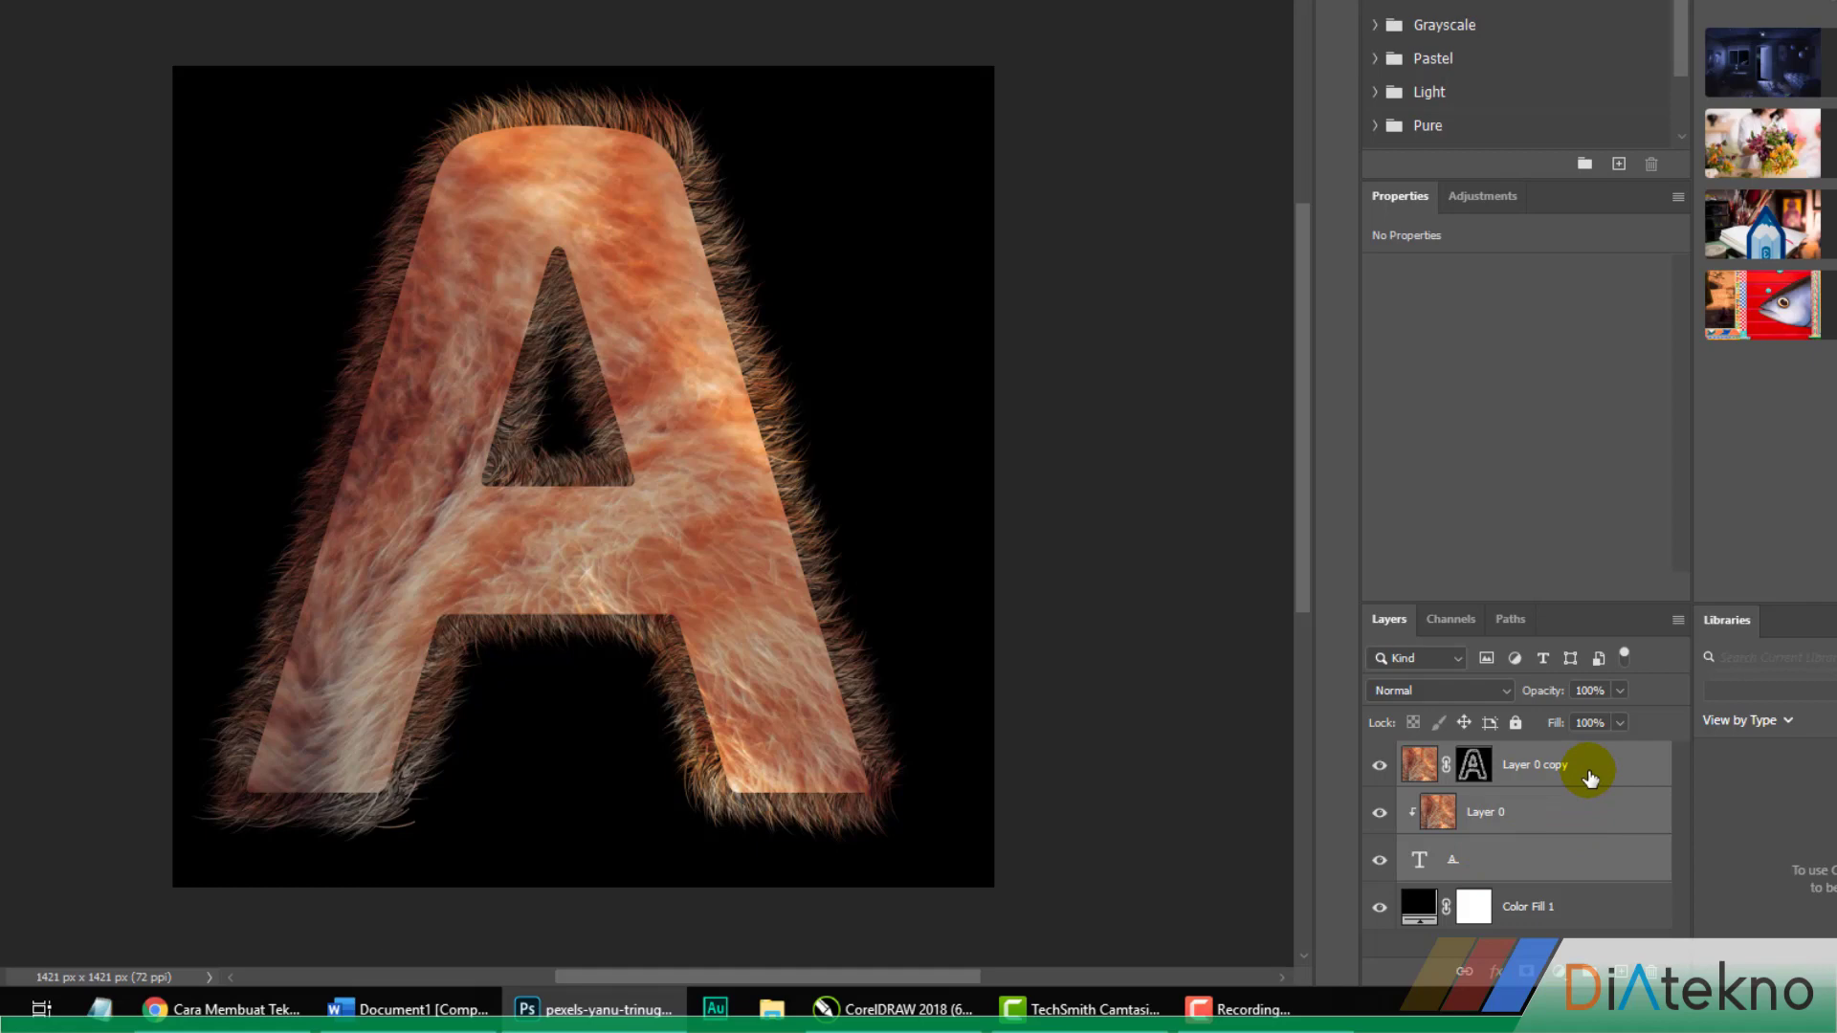
key(ctrl+g)
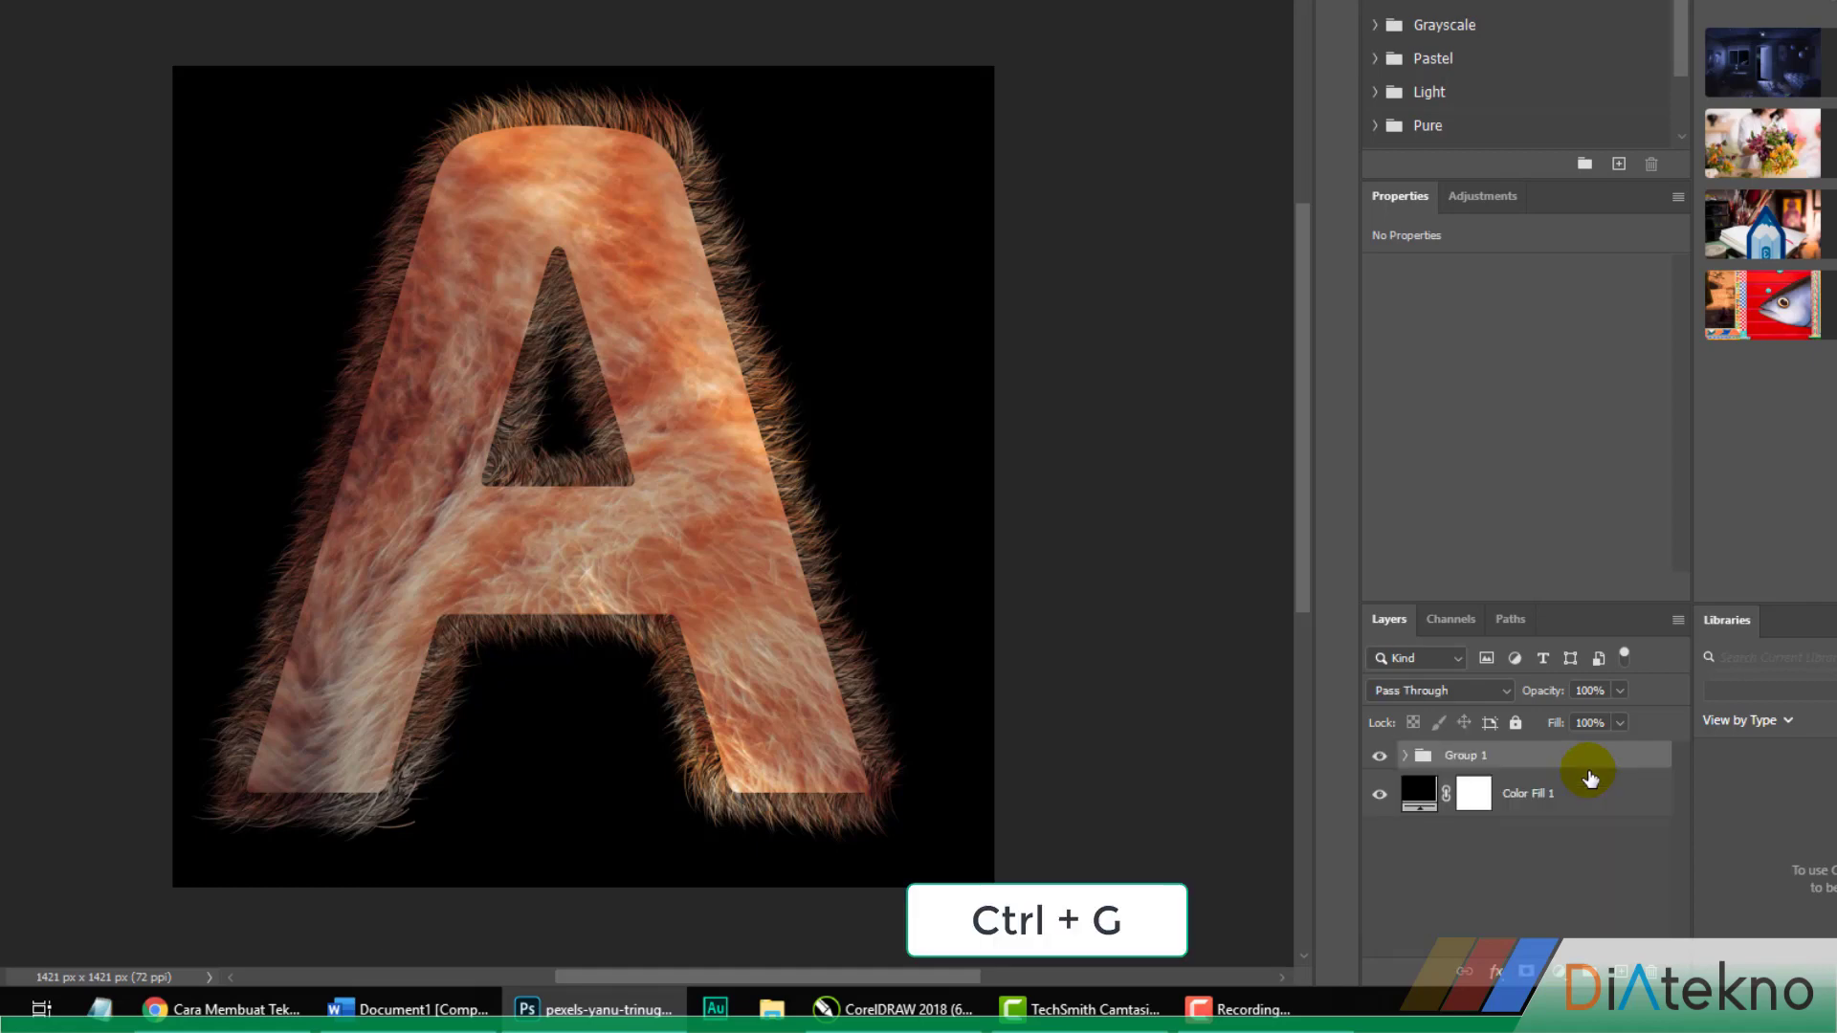
Add a Bevel & Emboss effect to the layer group and show its settings
right_click(1514, 762)
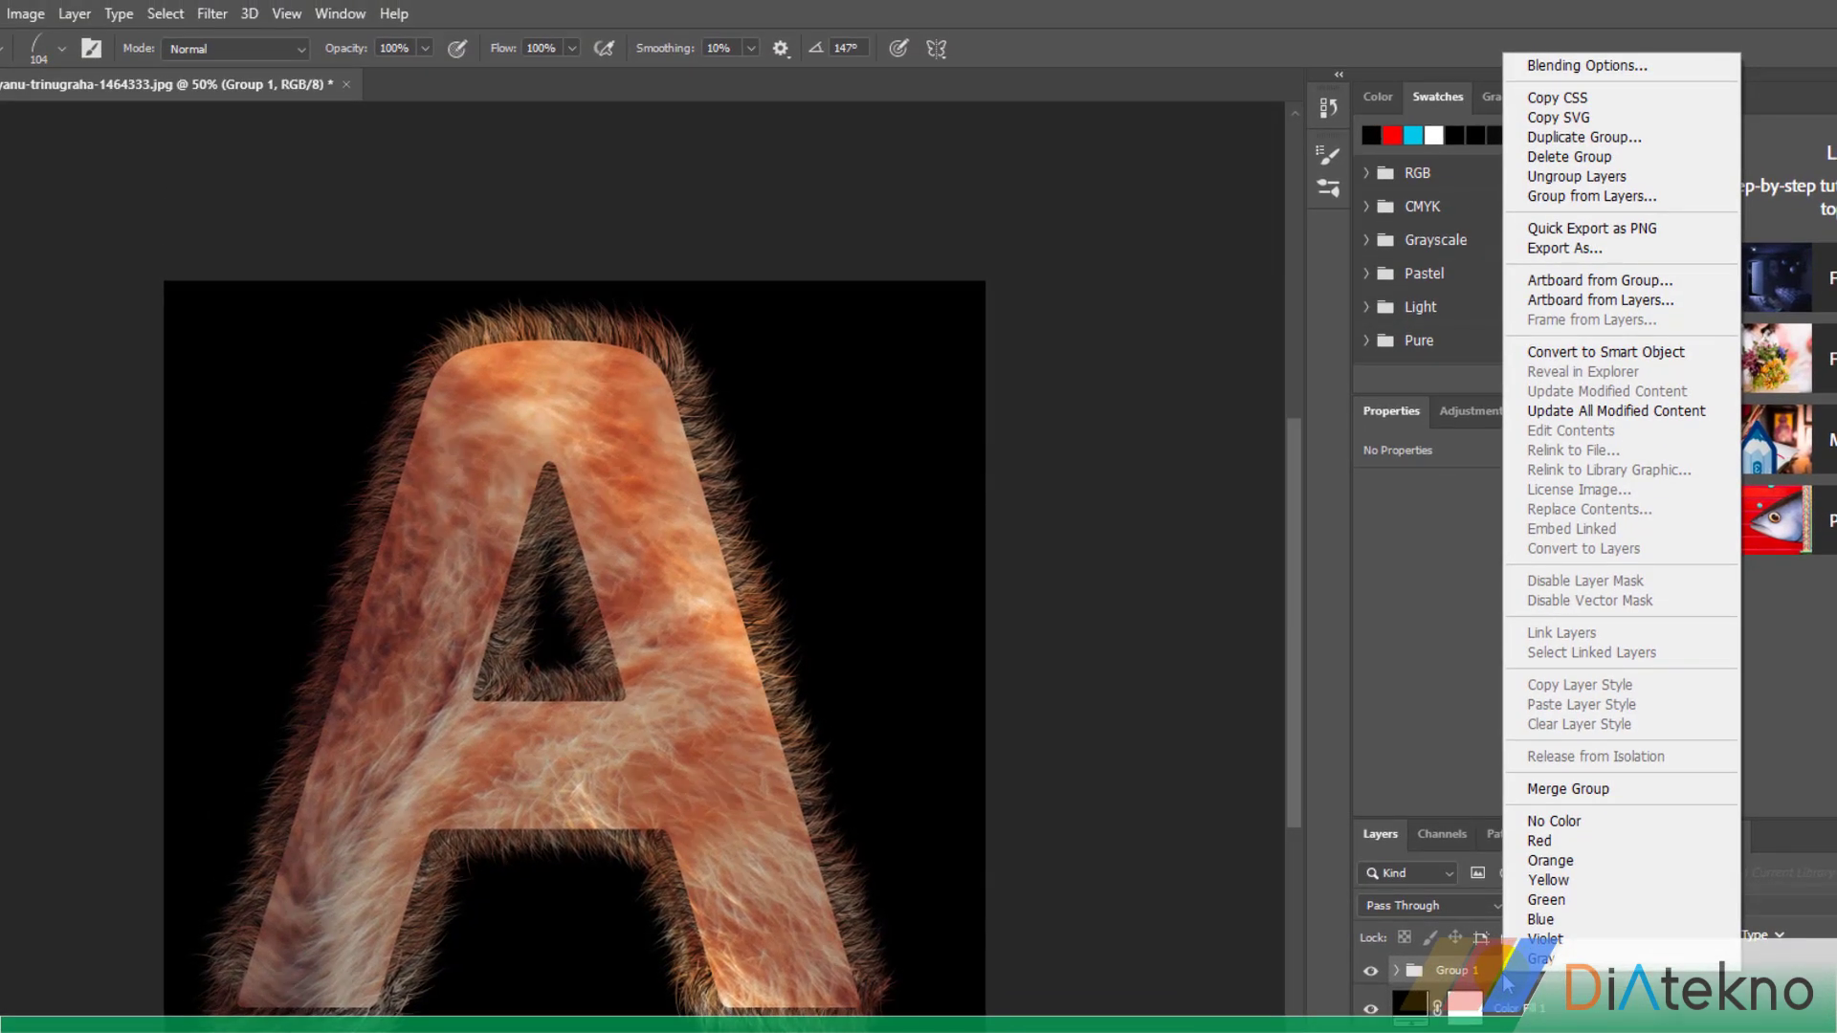
click(1568, 65)
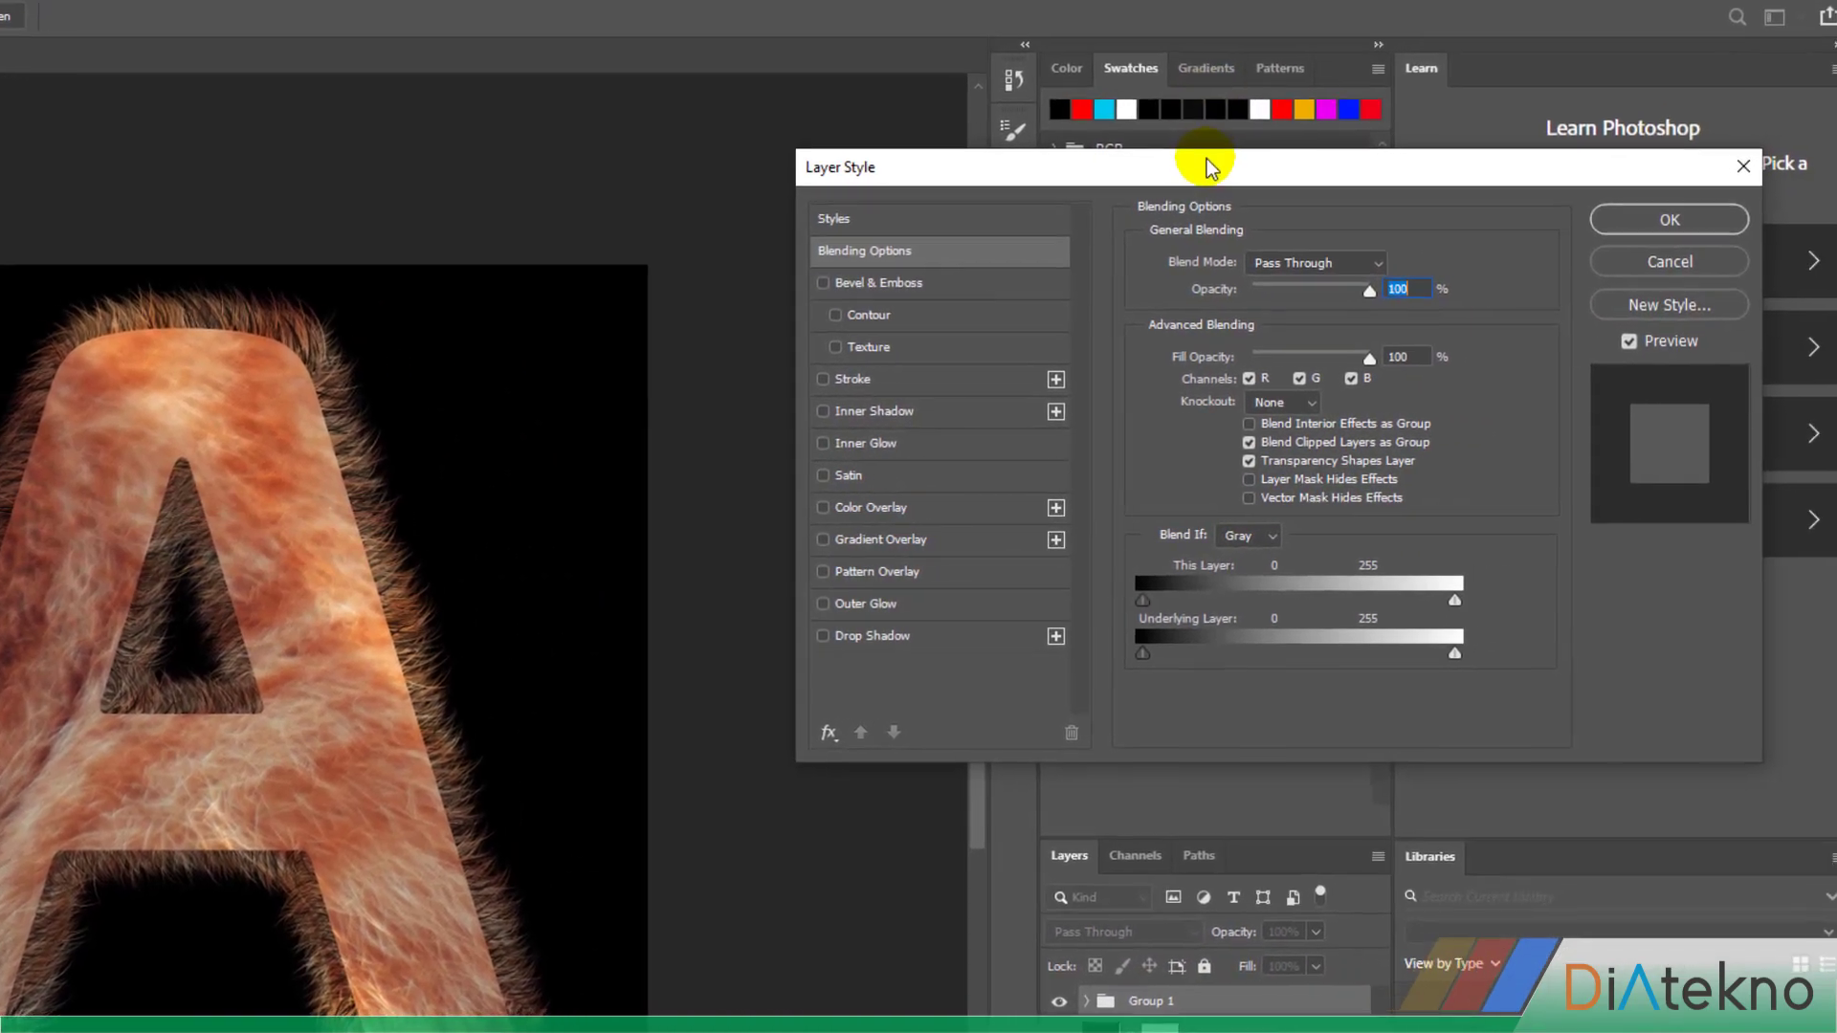
drag(1207, 167, 1003, 326)
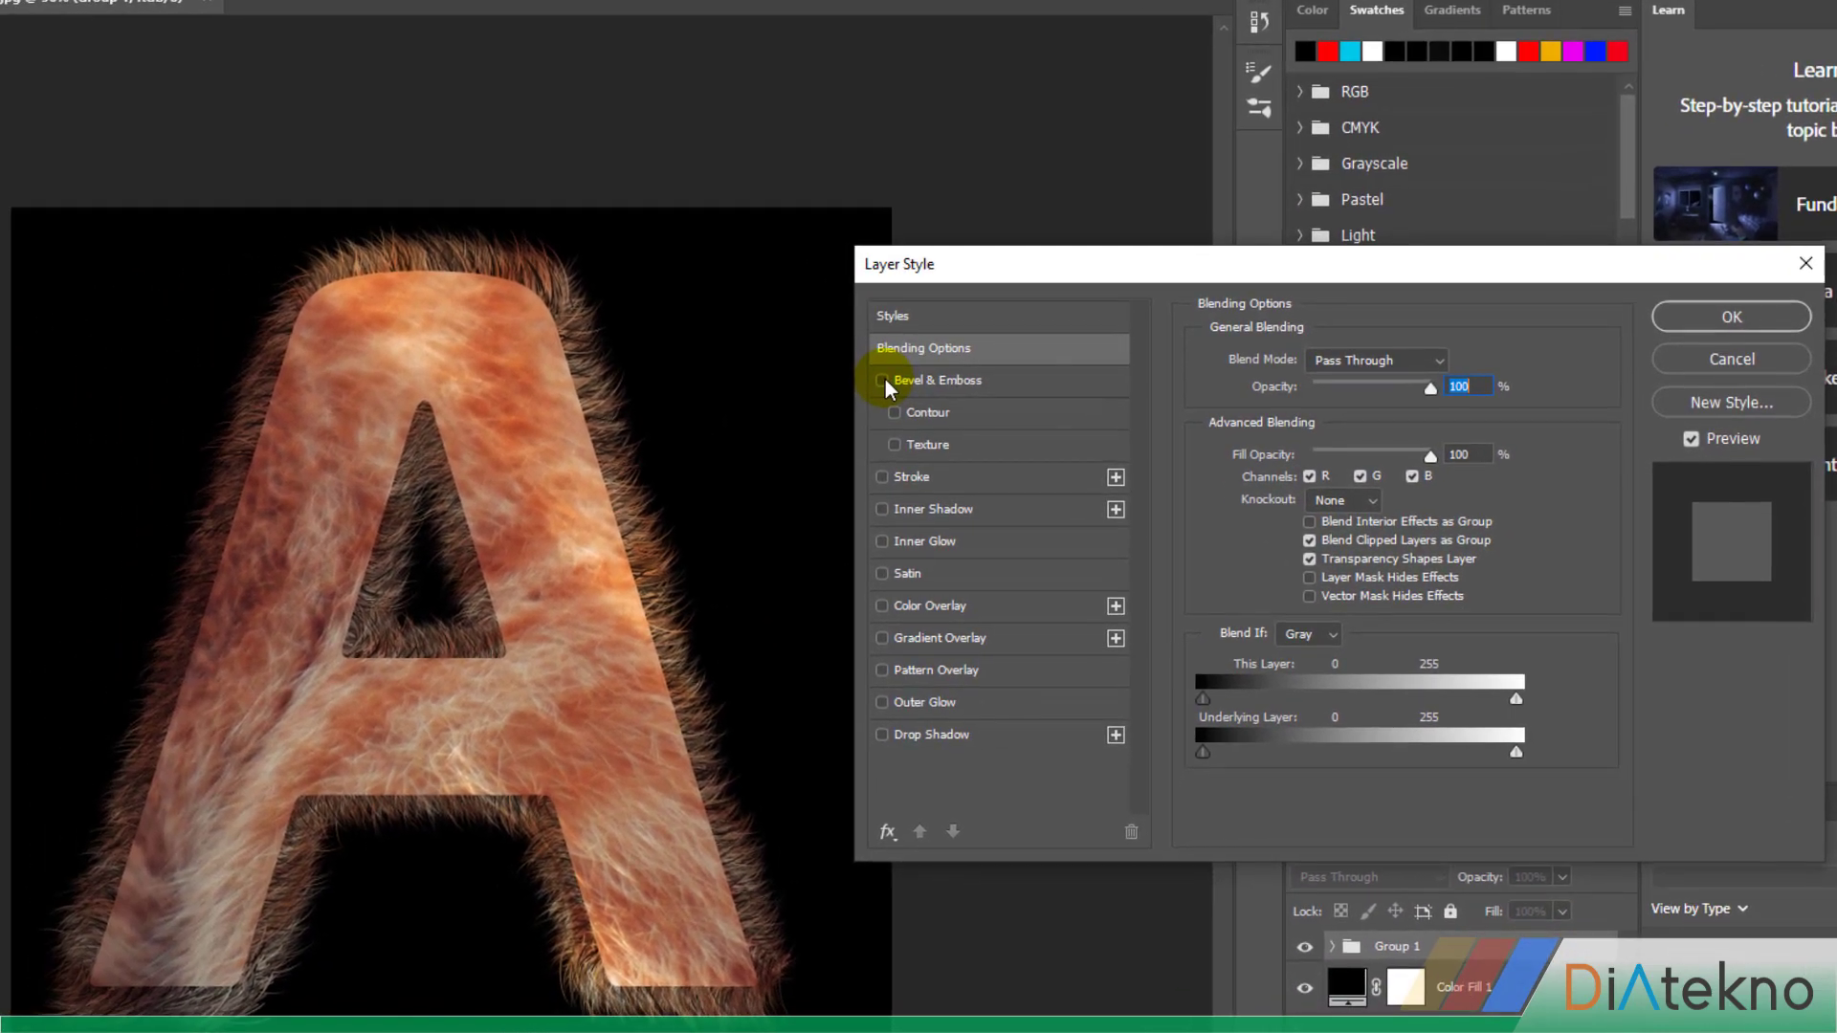
click(618, 436)
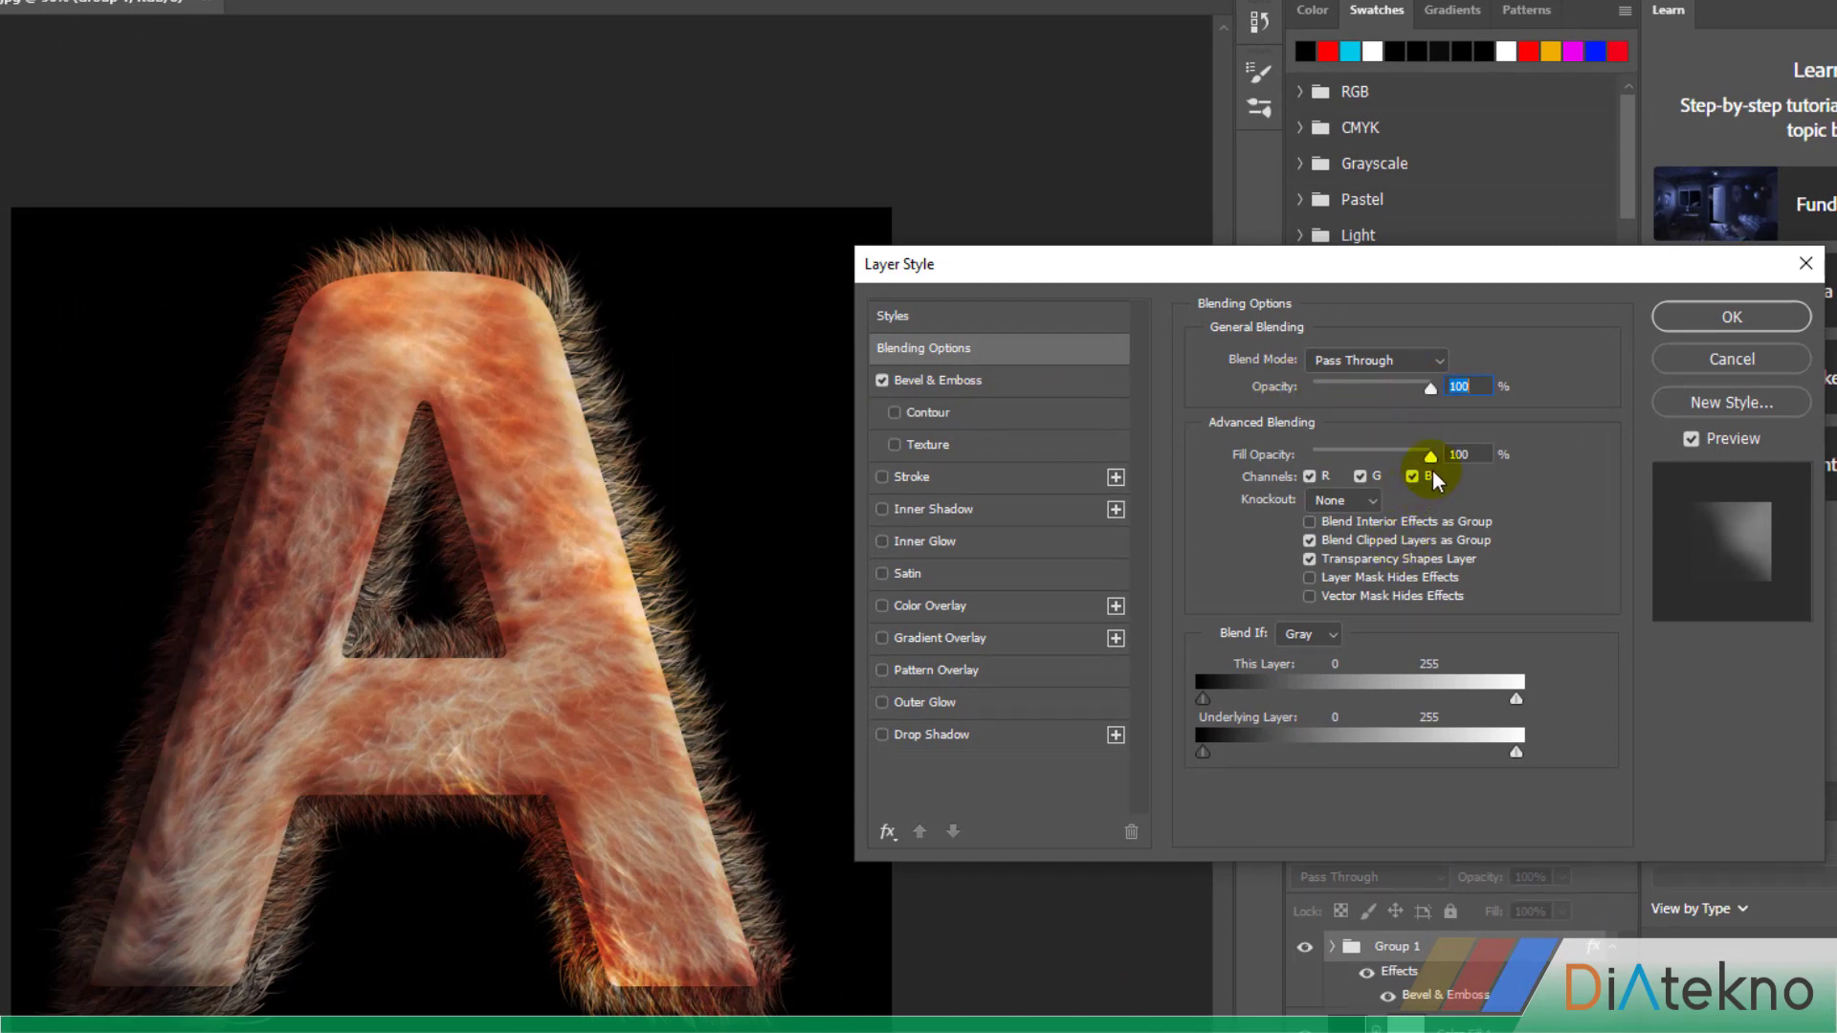
click(959, 386)
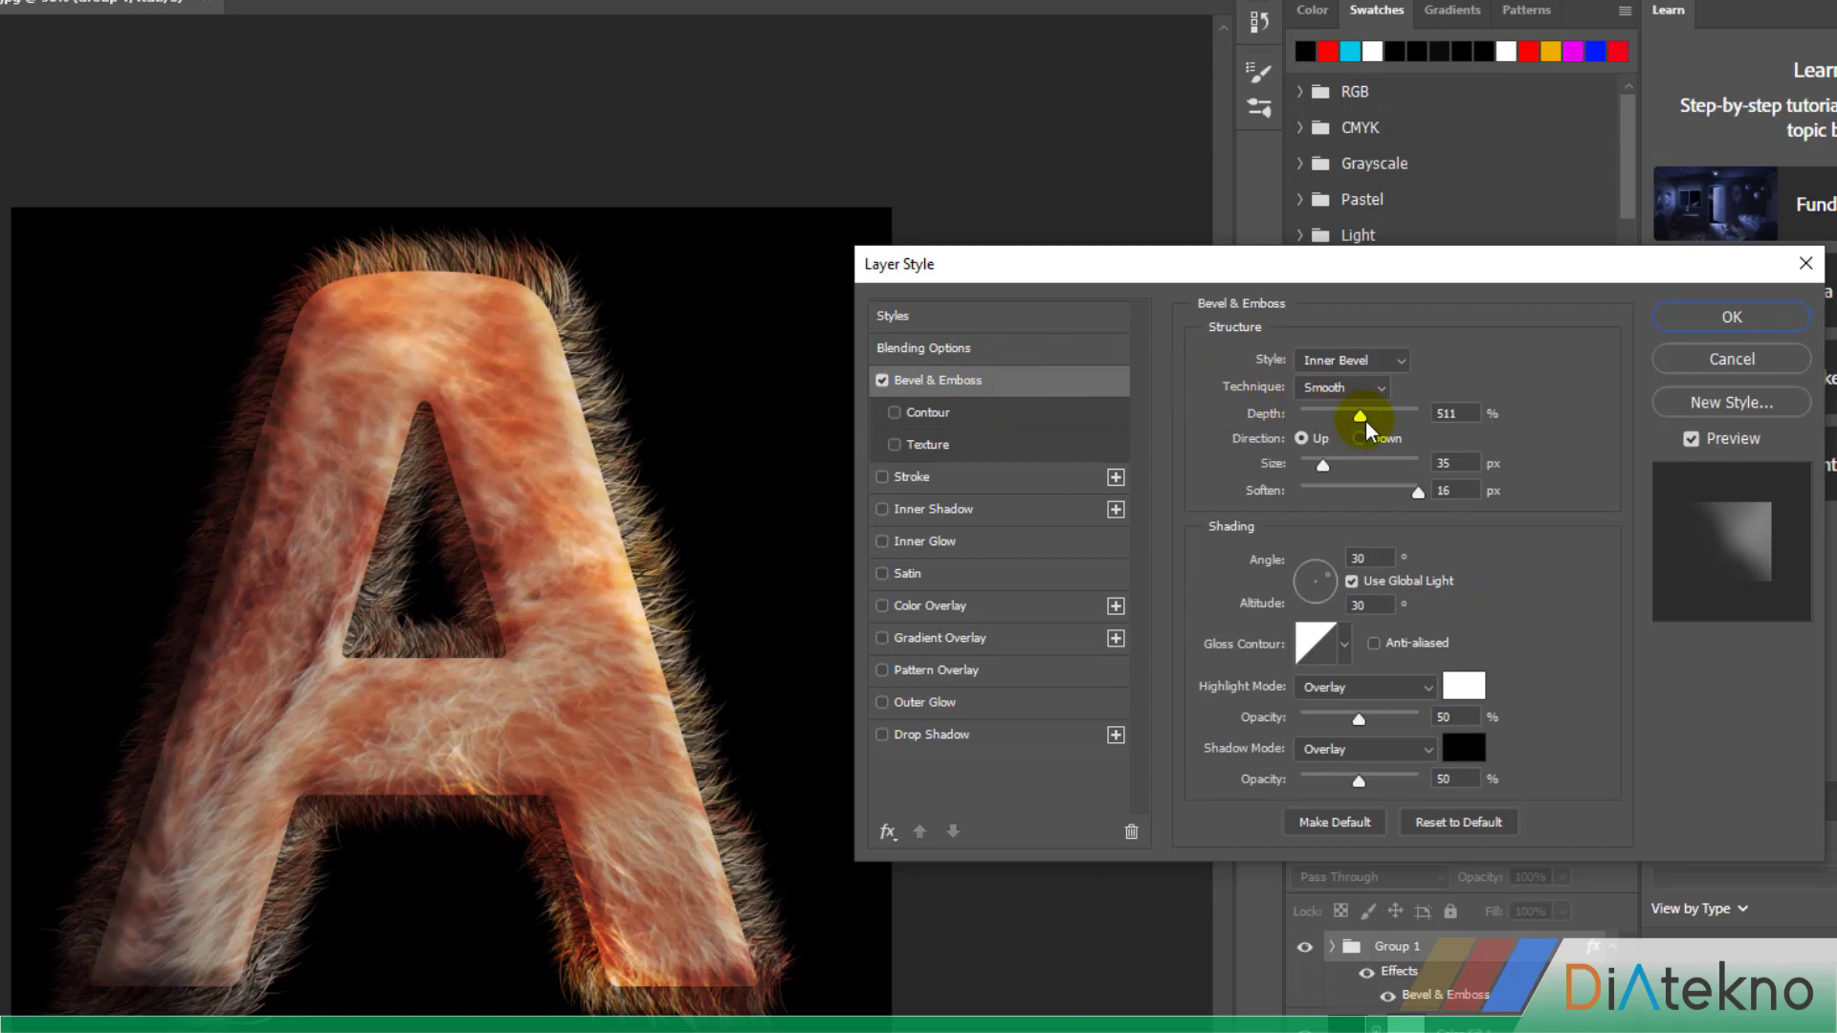
Set the bevel's depth to 1000%, size to 21 px, highlight opacity to 74% and shadow opacity to 58%, and apply the style
drag(1360, 421, 1435, 421)
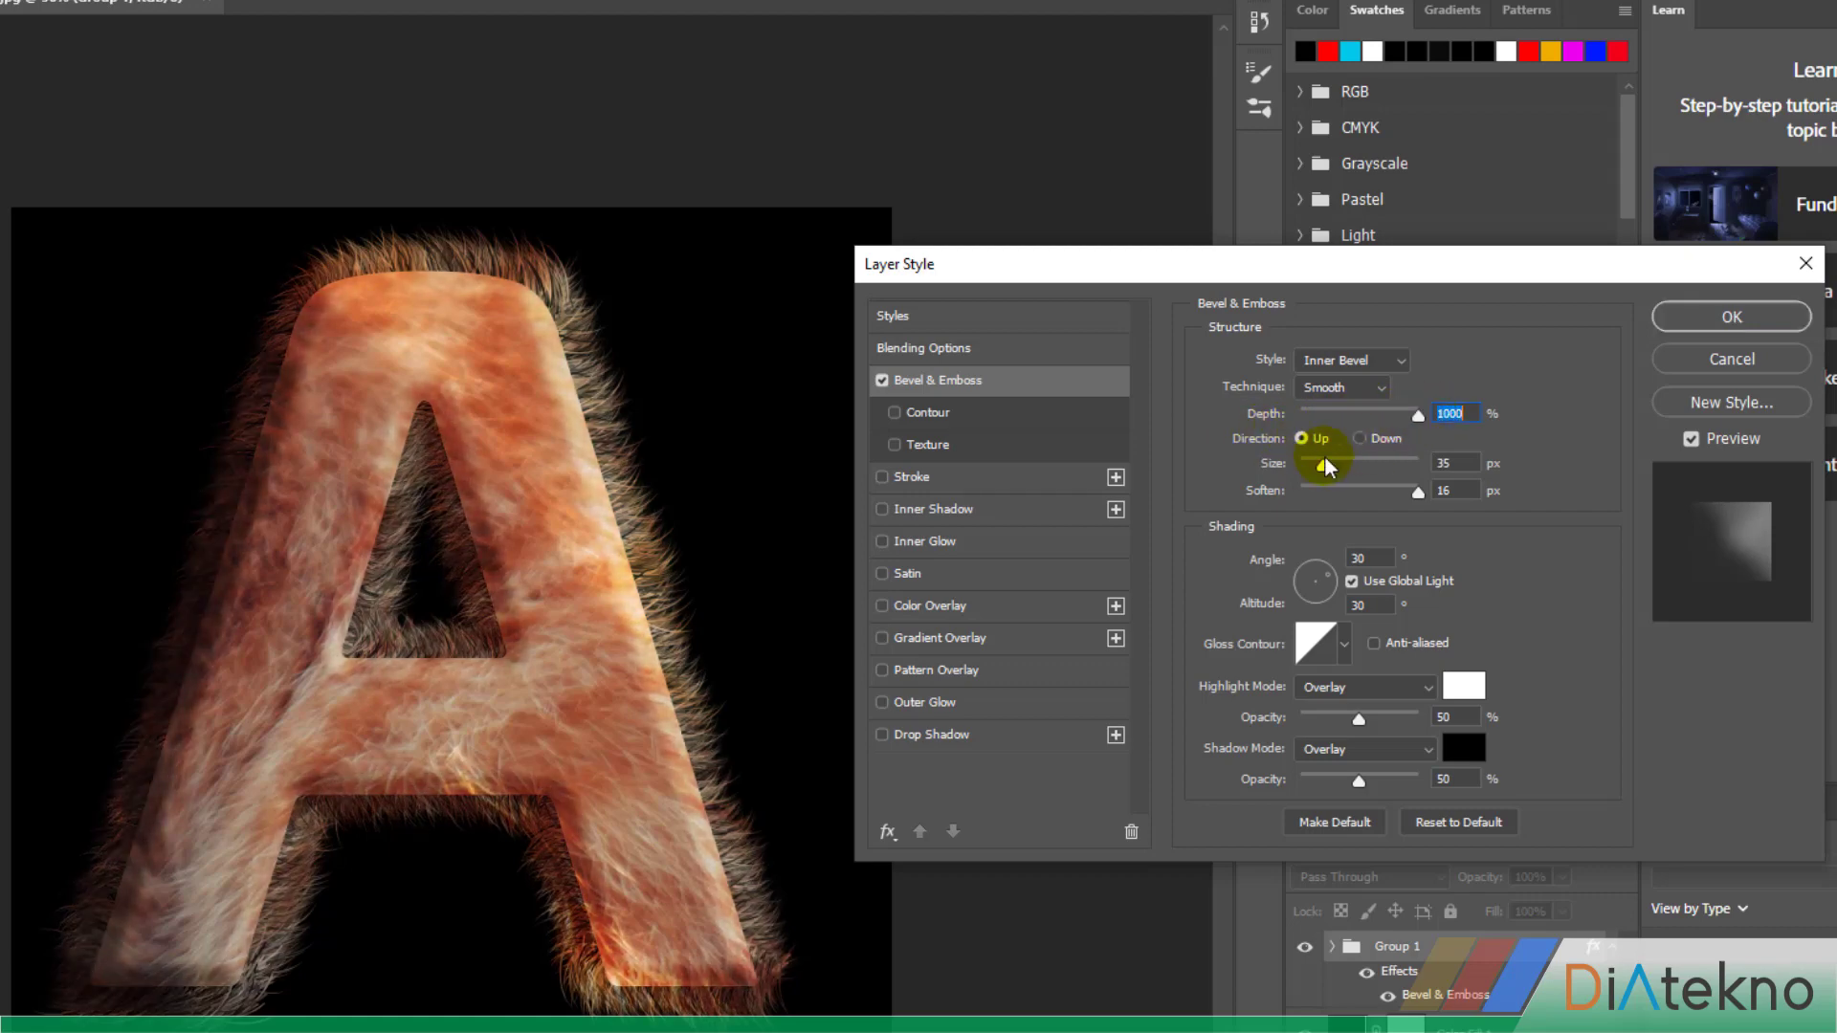
drag(1324, 465, 1473, 519)
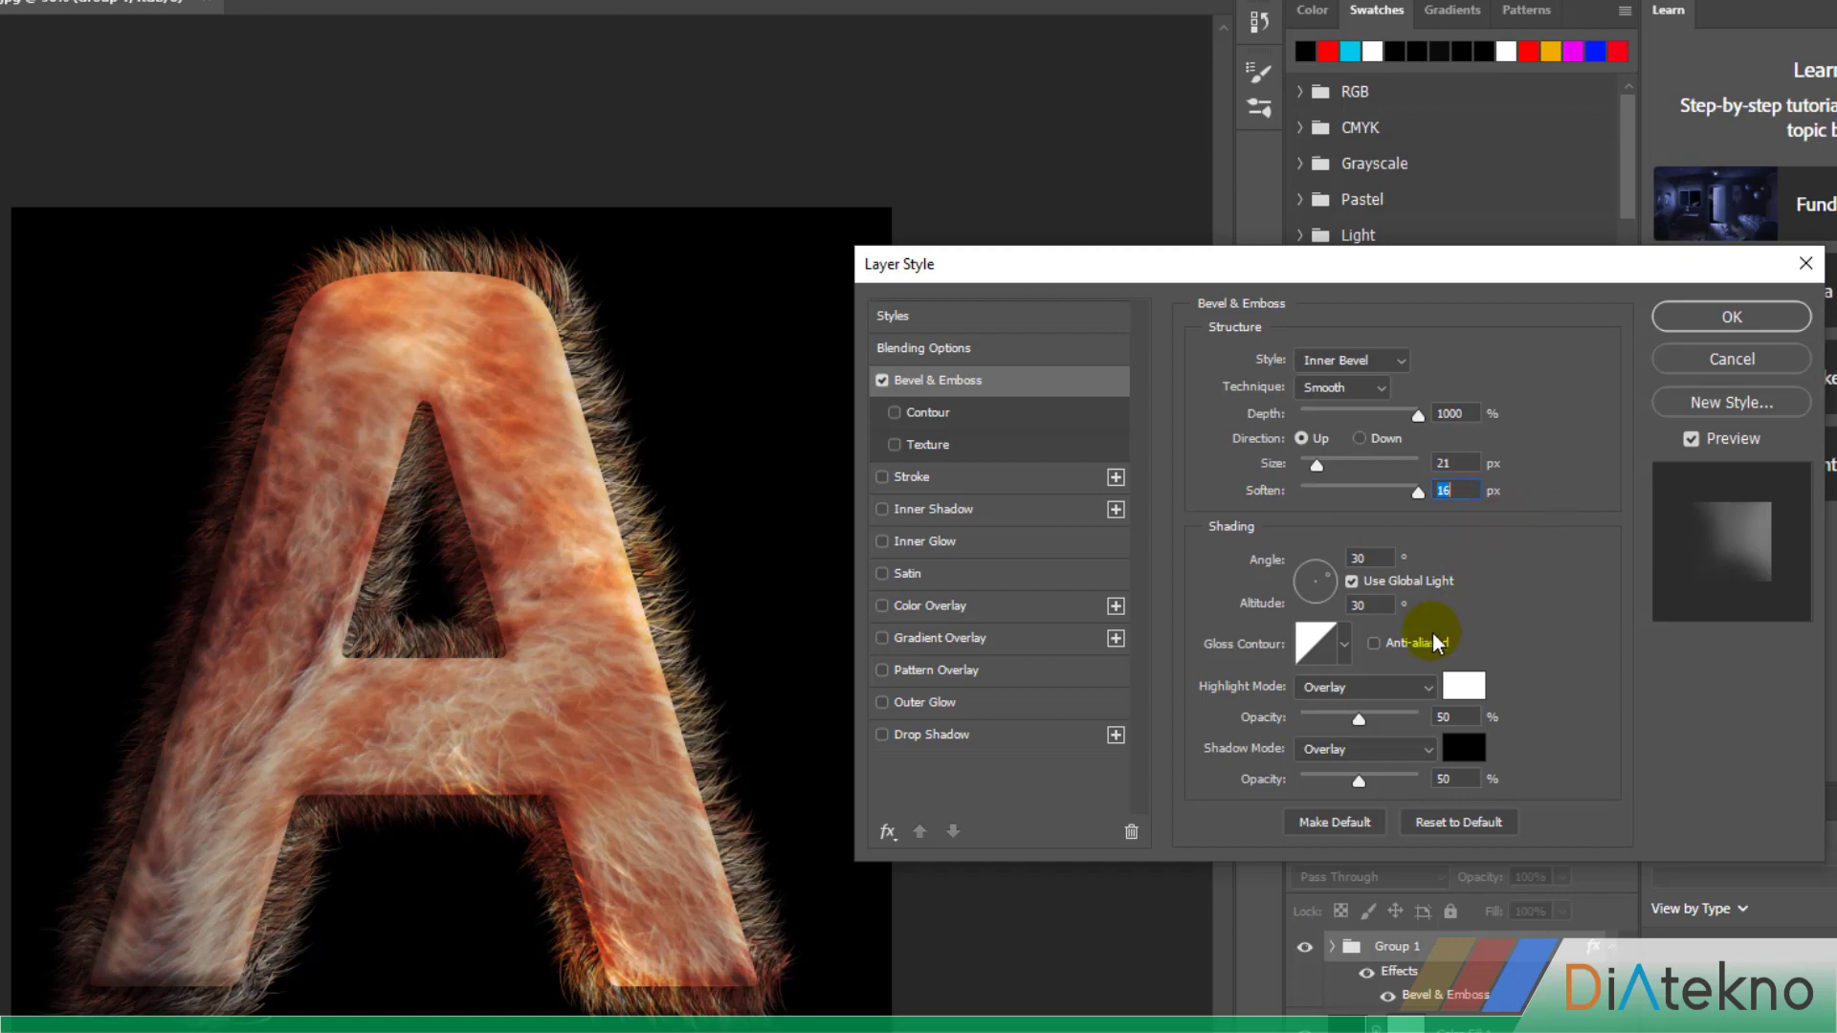
mouse_move(1361, 722)
mouse_down()
mouse_move(1393, 727)
mouse_move(1381, 789)
mouse_move(1409, 783)
mouse_move(1372, 775)
mouse_up()
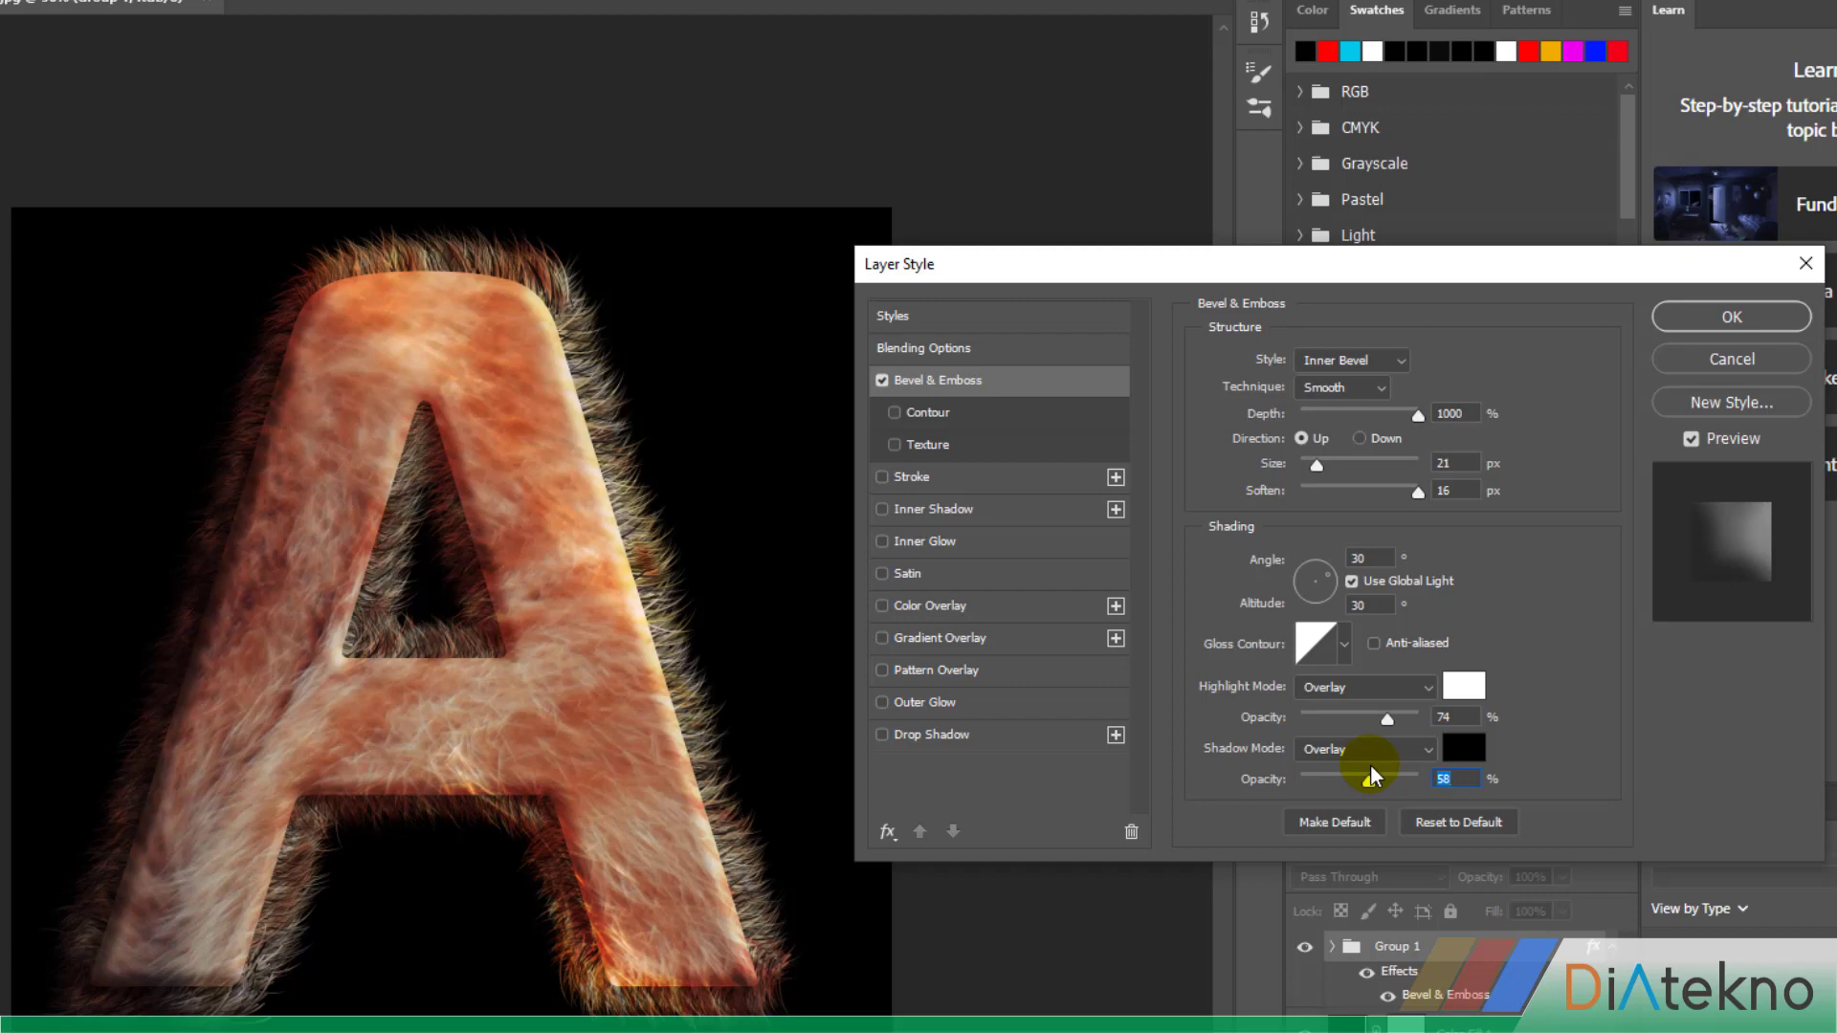
click(1737, 317)
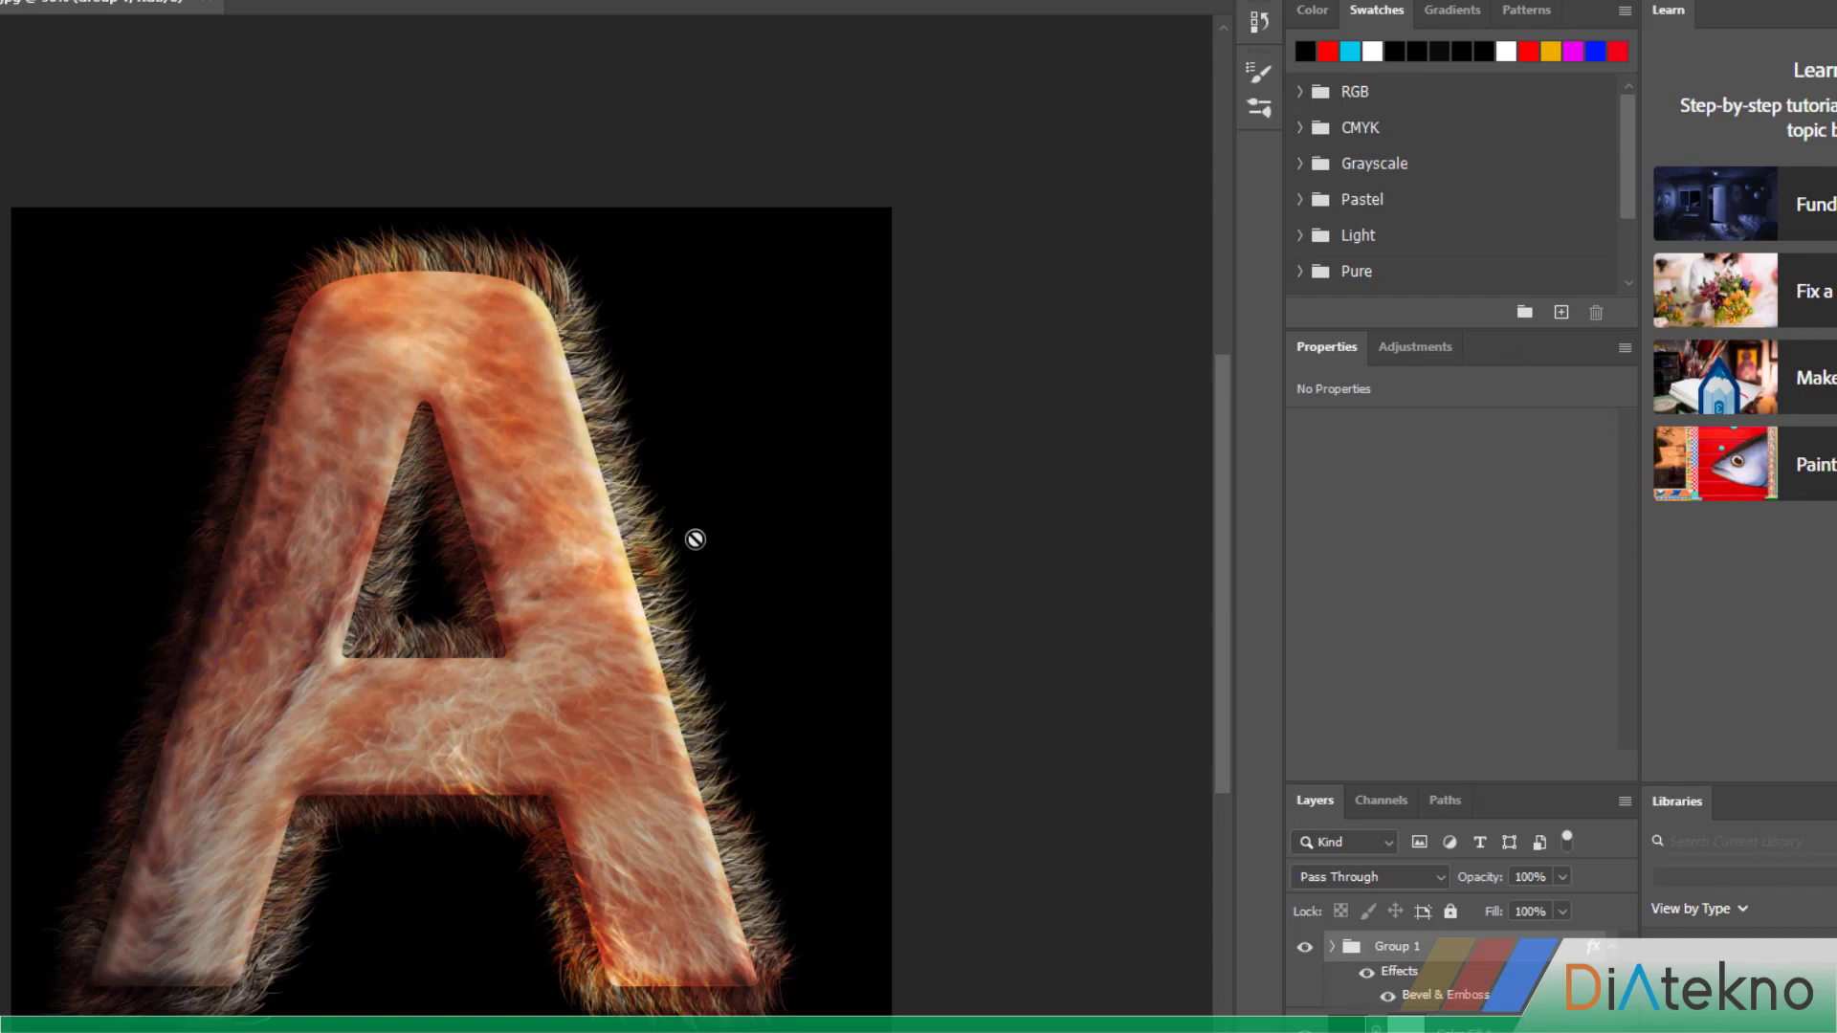
Revert the document through its history to the New Color Fill Layer state
click(1257, 27)
drag(1231, 108, 1231, 88)
click(1130, 85)
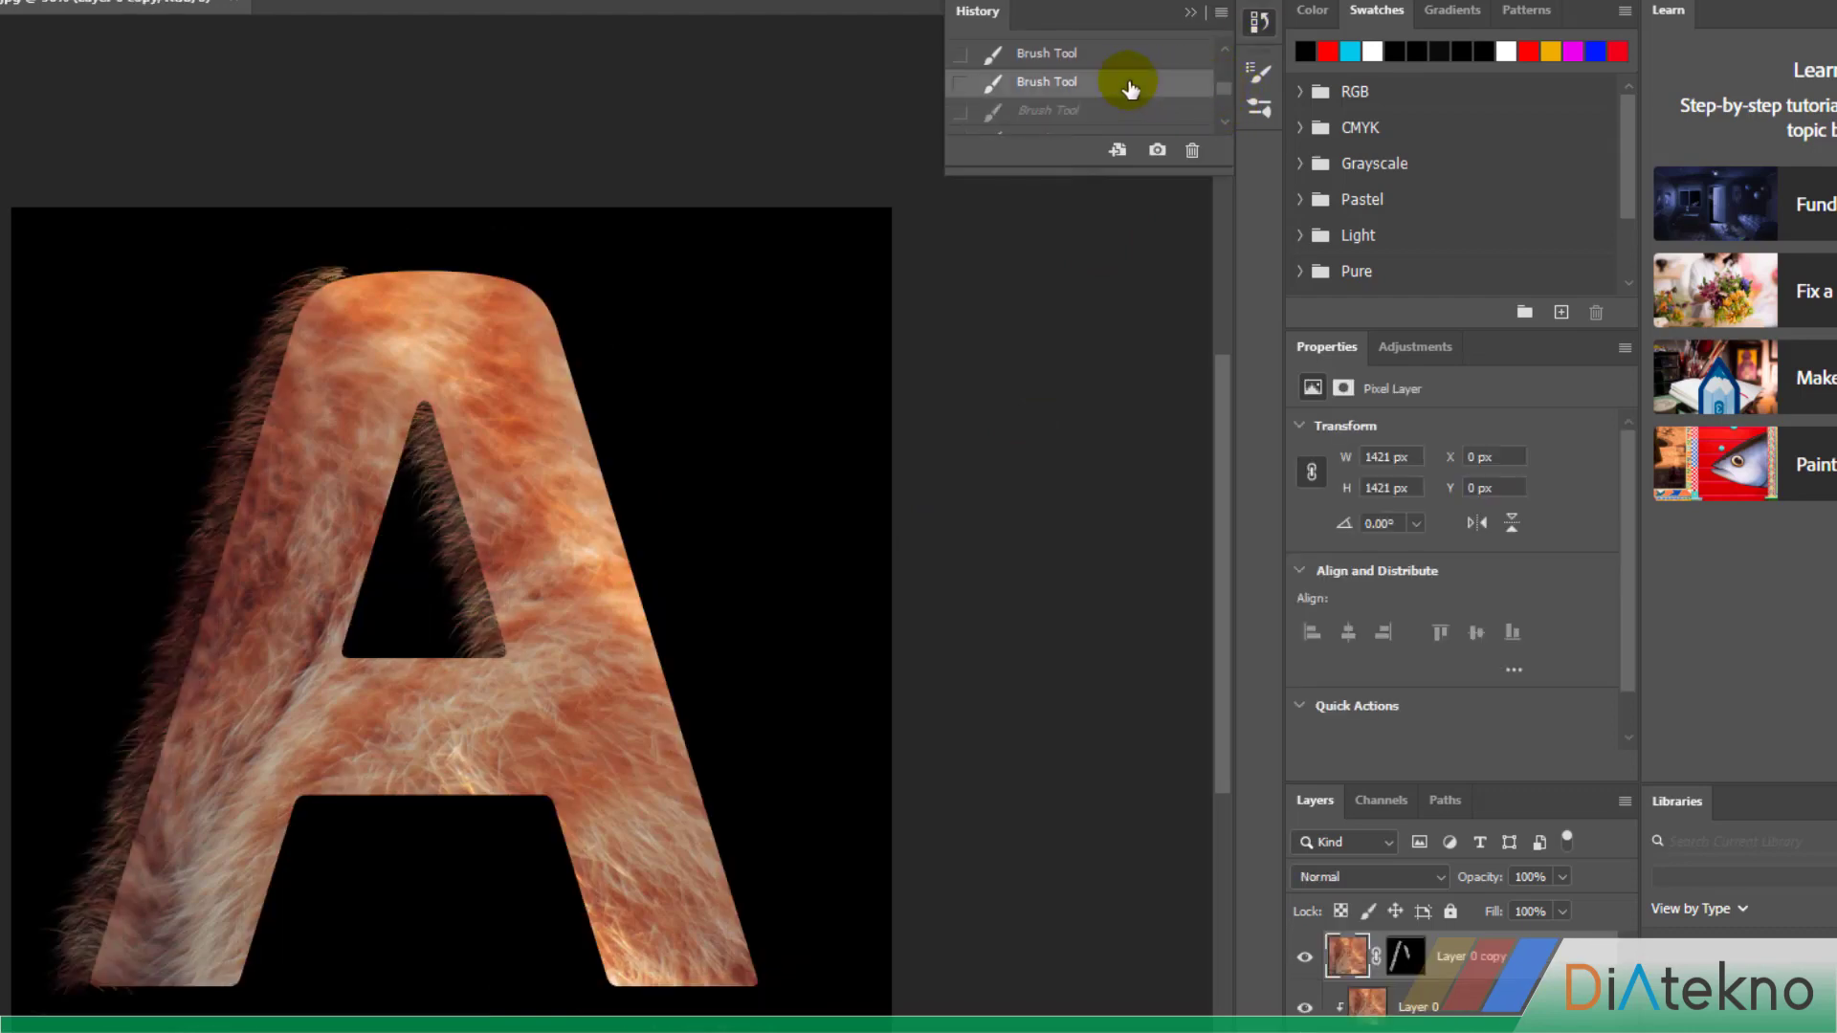
scroll(1130, 88, up, 3)
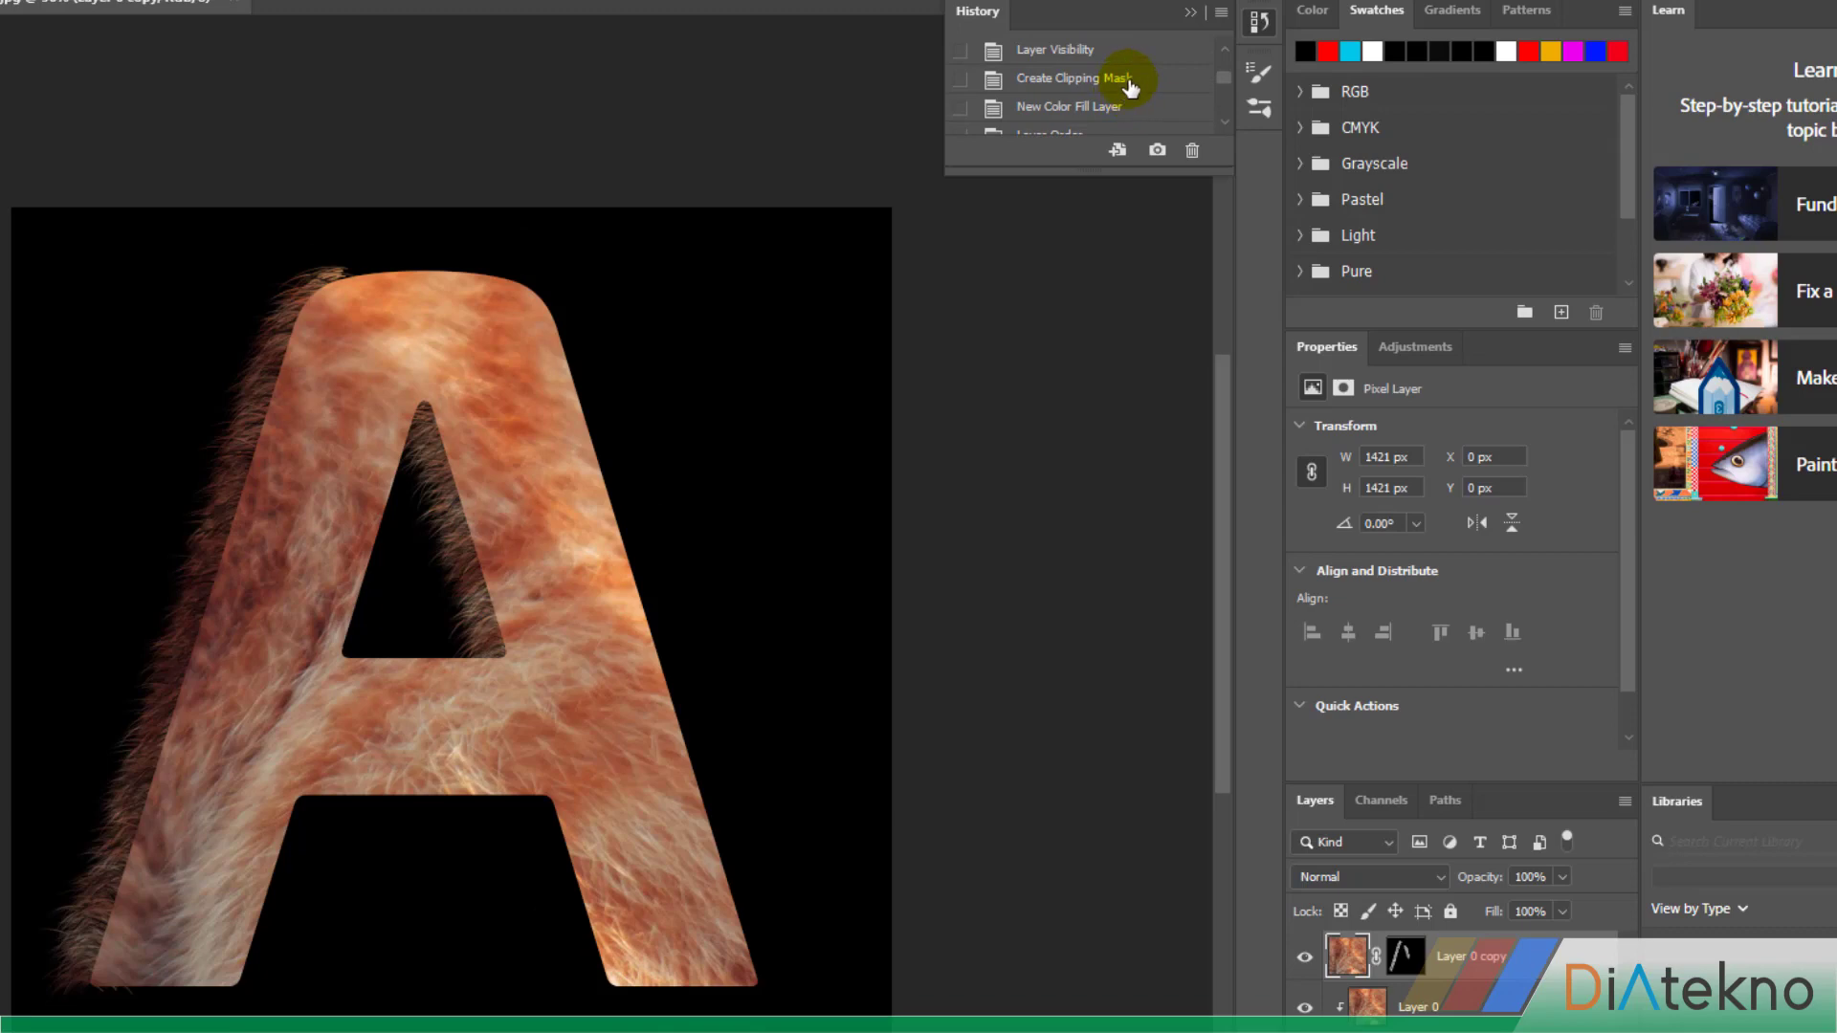
click(1130, 87)
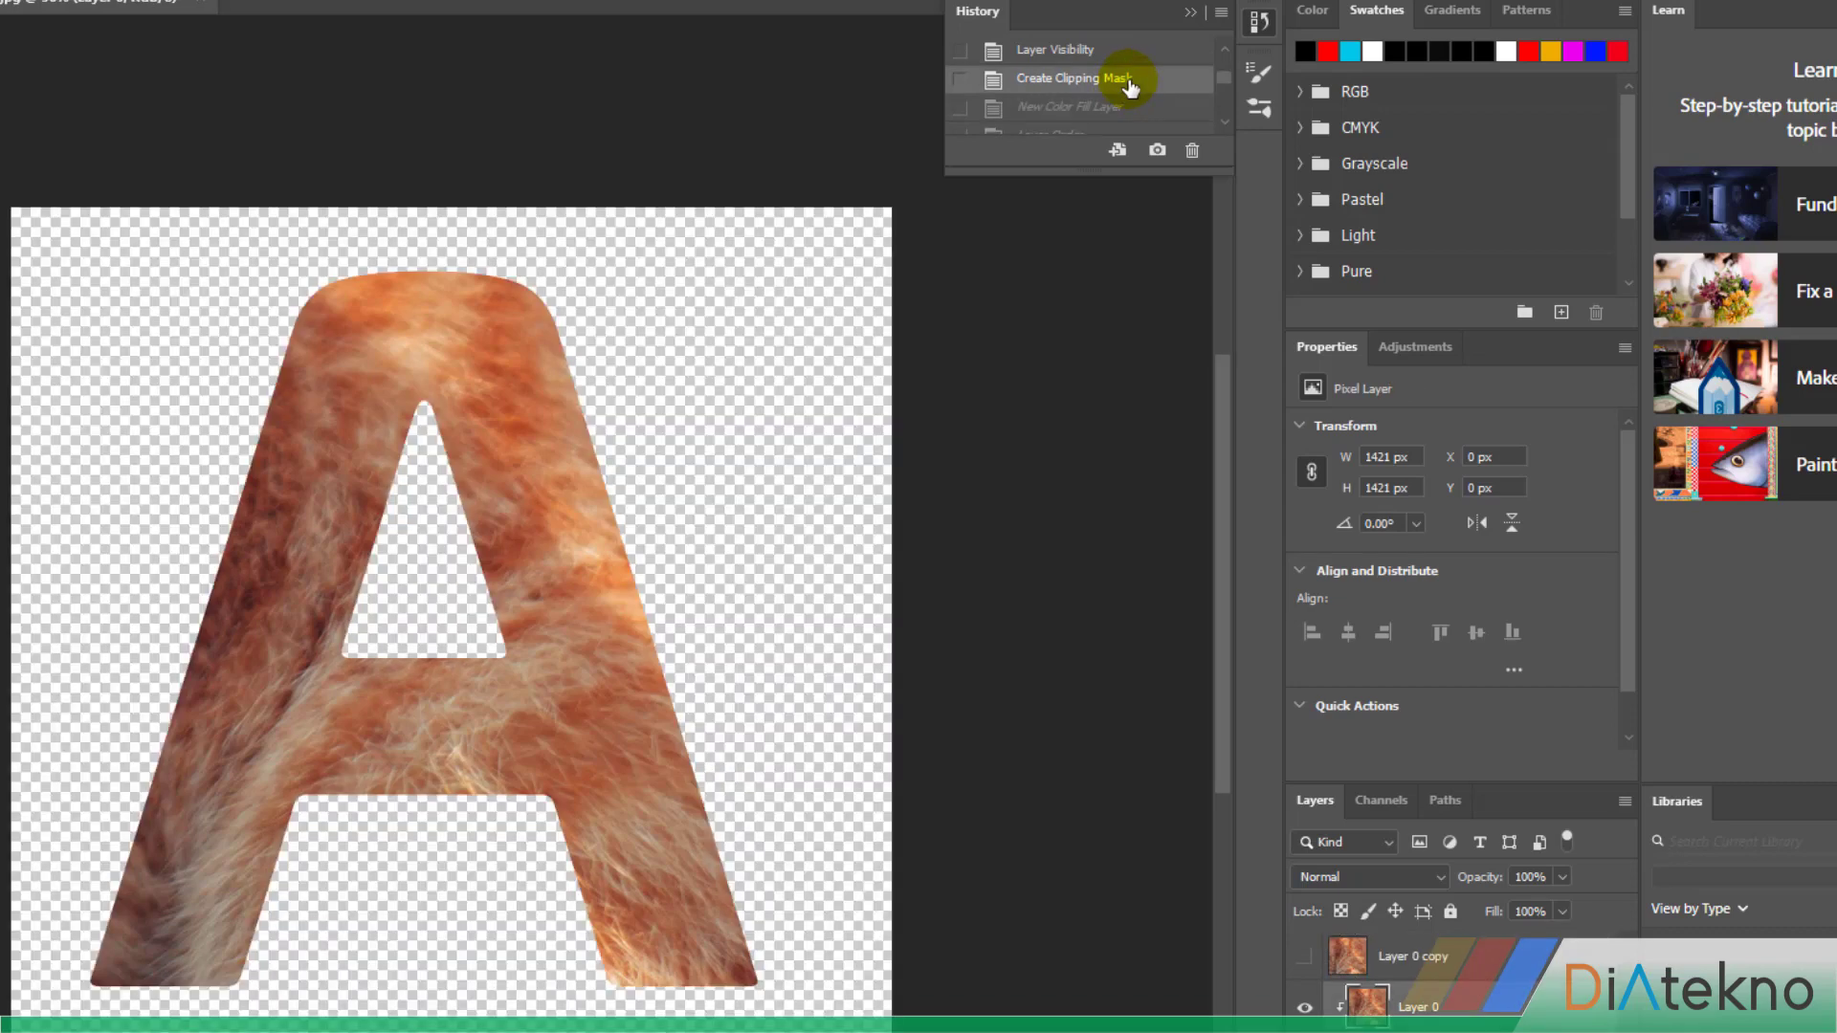
scroll(1131, 90, down, 1)
click(1130, 78)
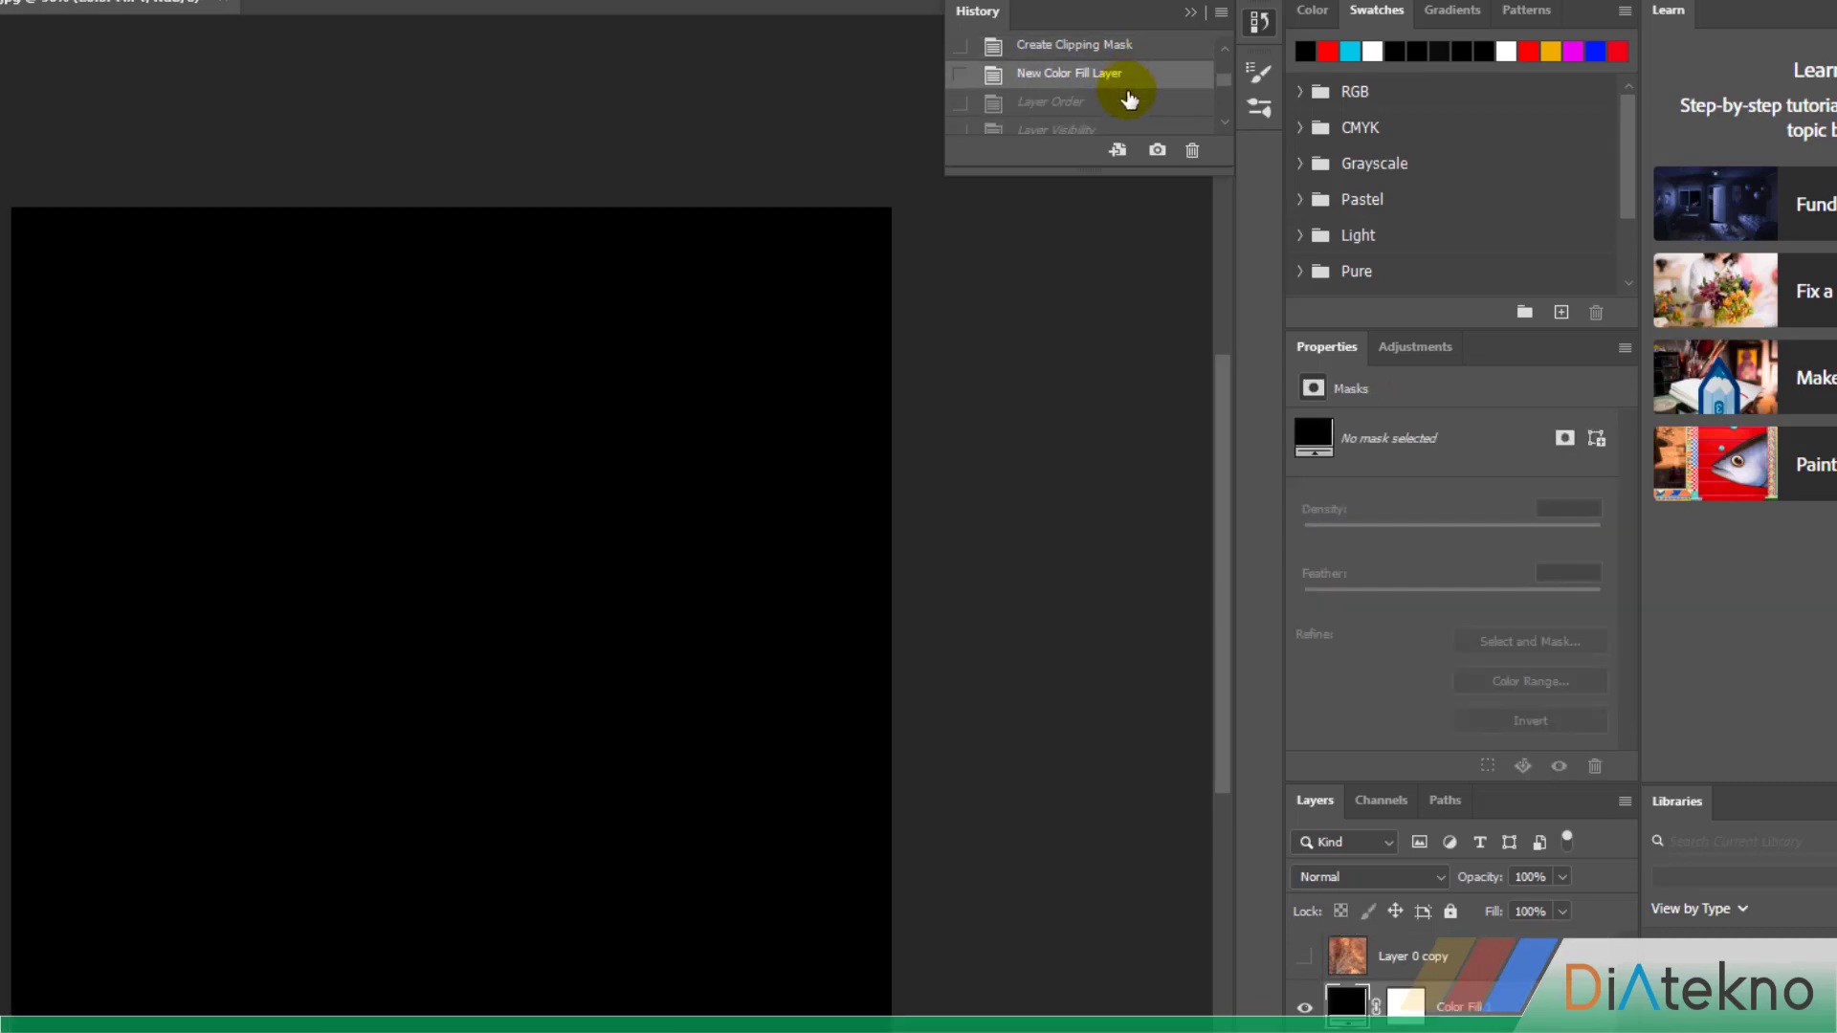
Move the black Color Fill 1 layer beneath the A text layer and make Layer 0 copy visible
click(1346, 1012)
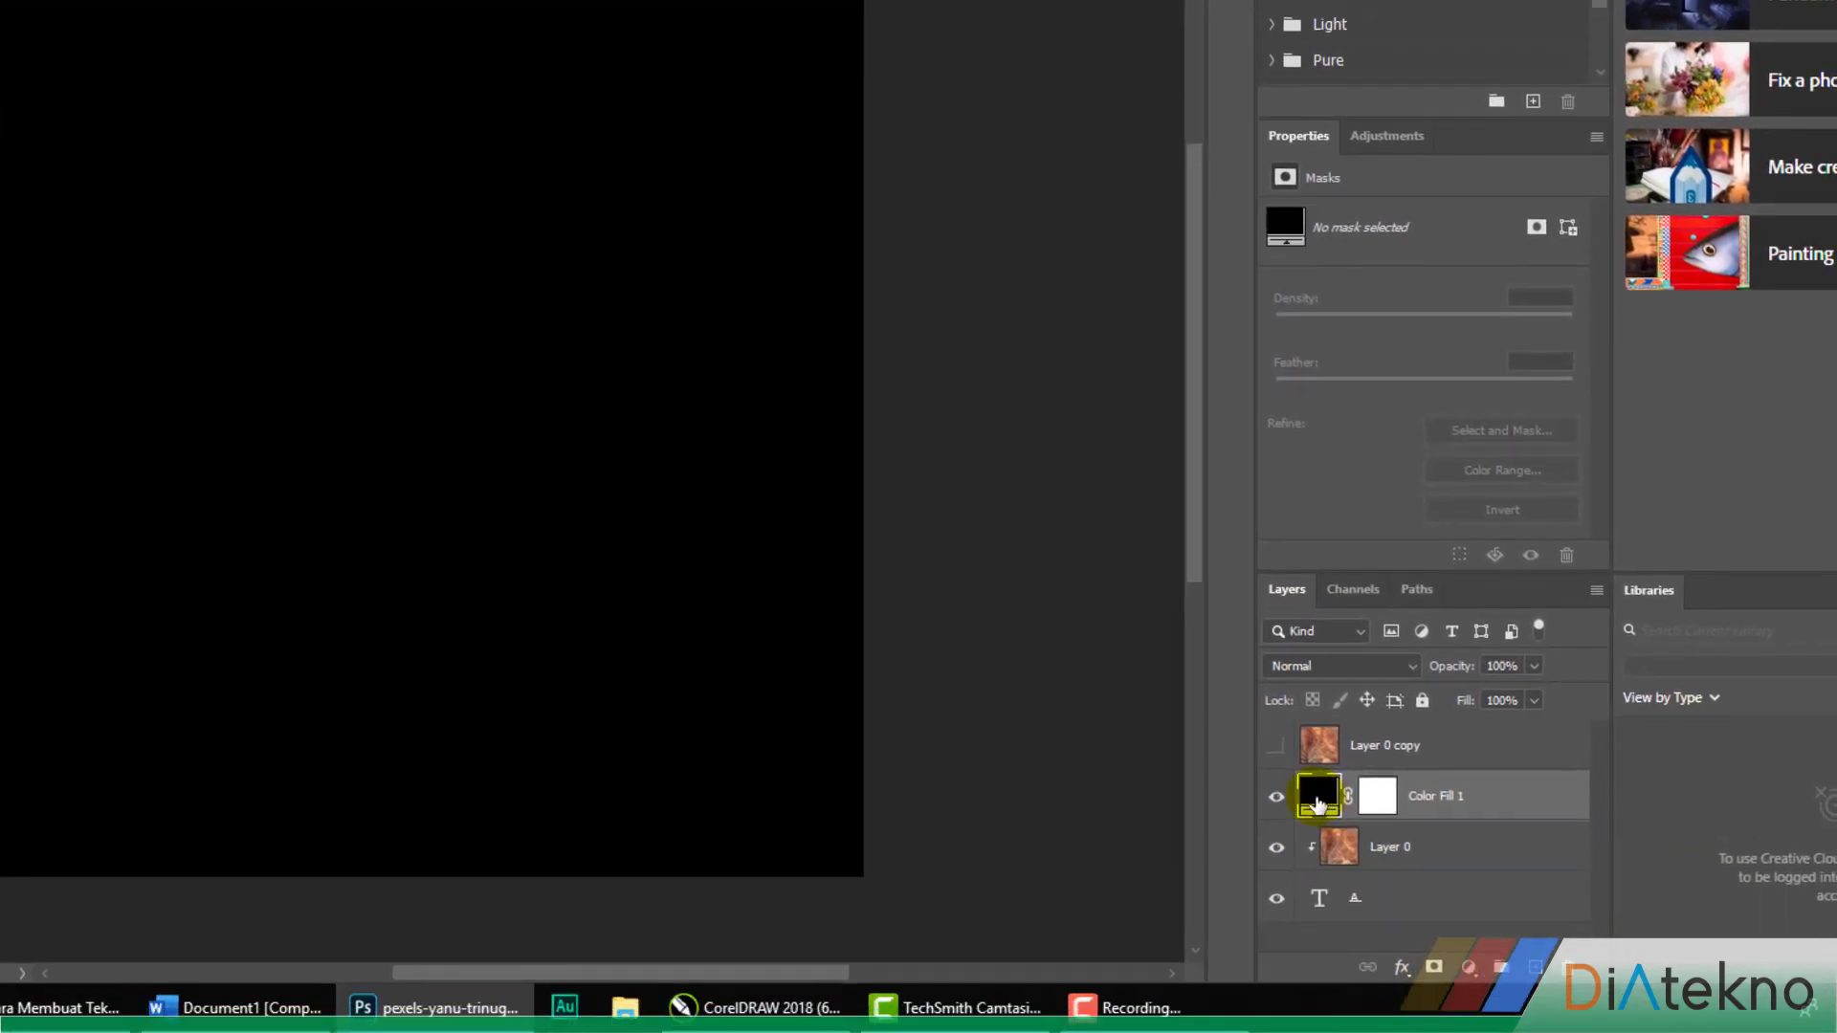
drag(1318, 804, 1367, 916)
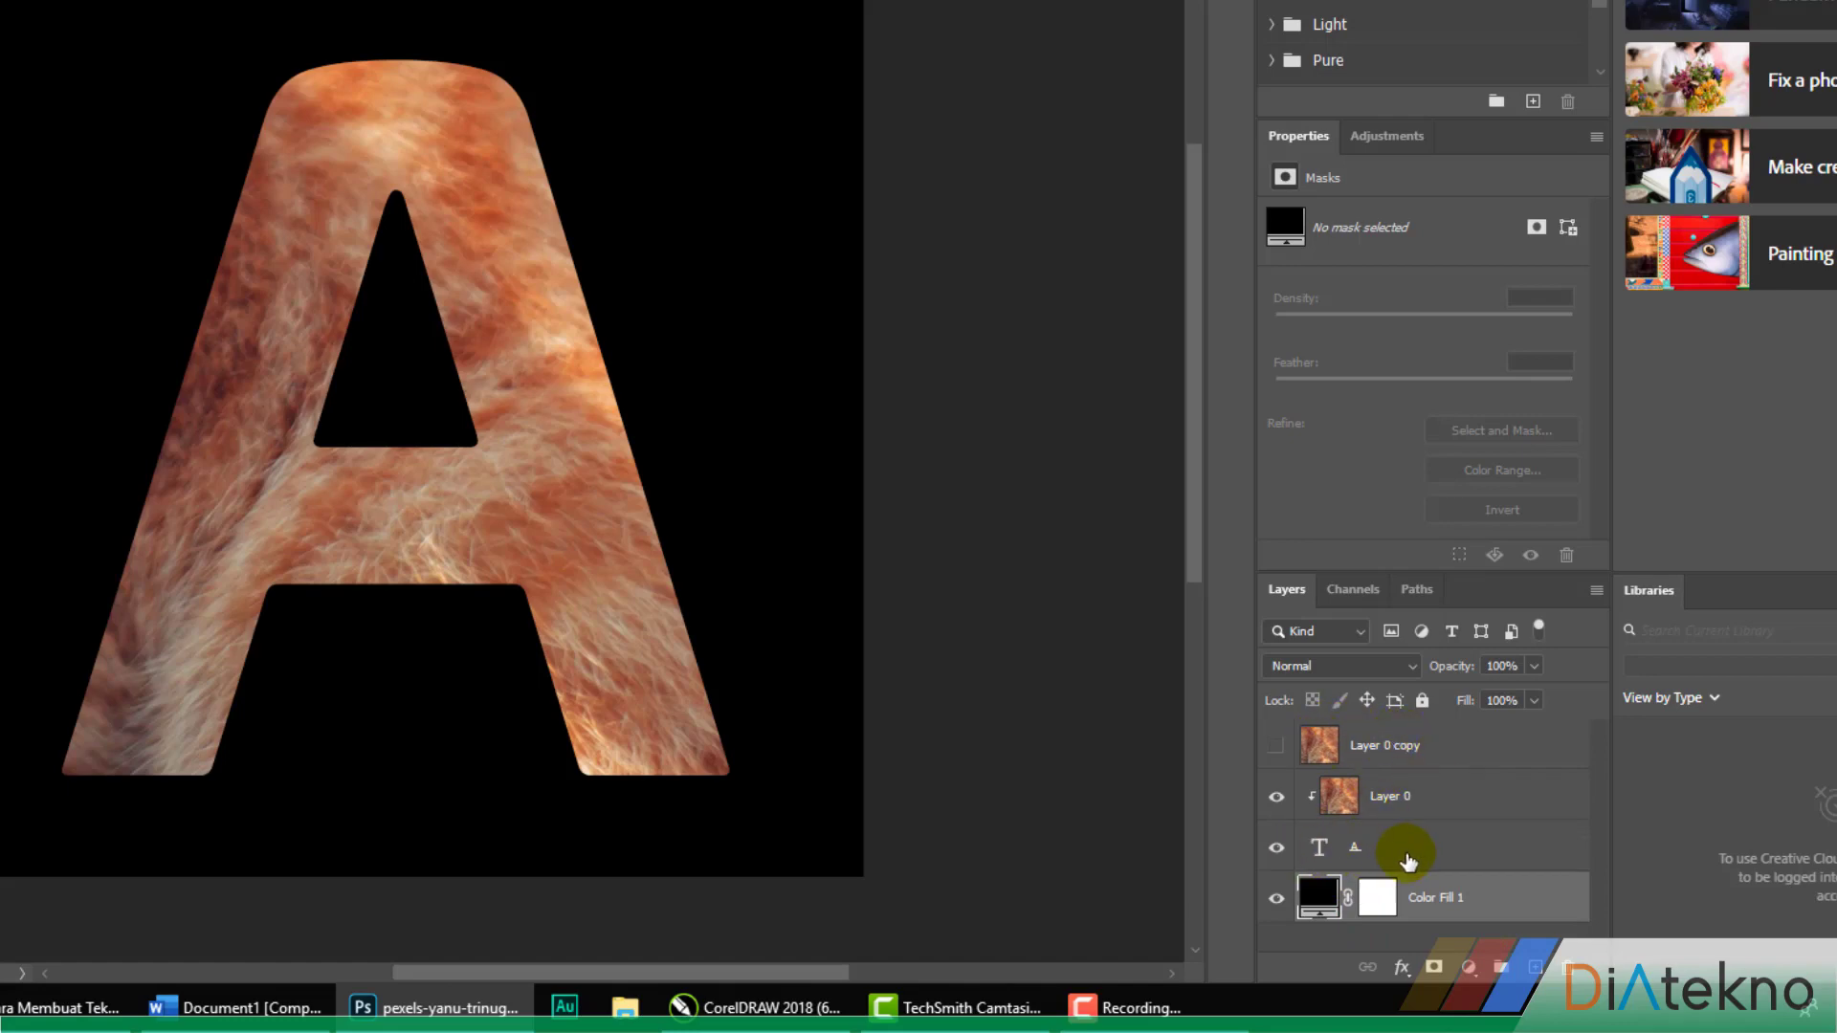
click(1279, 751)
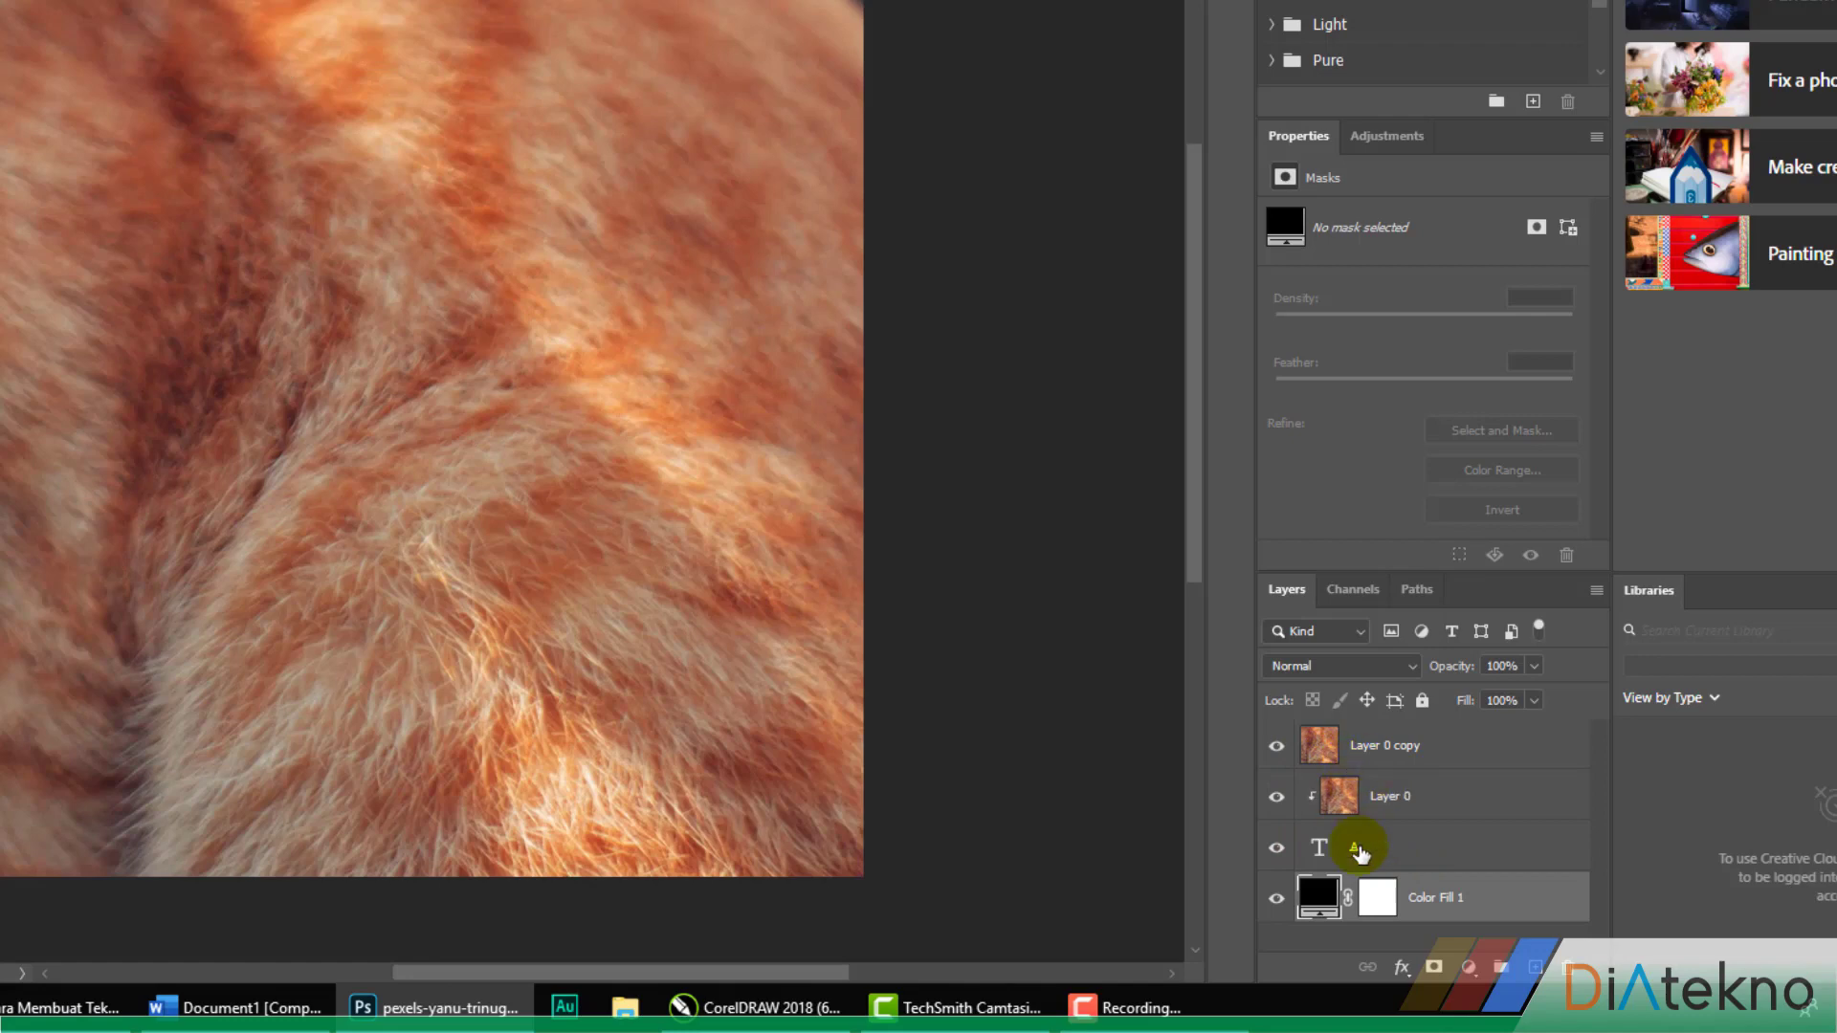
click(1276, 747)
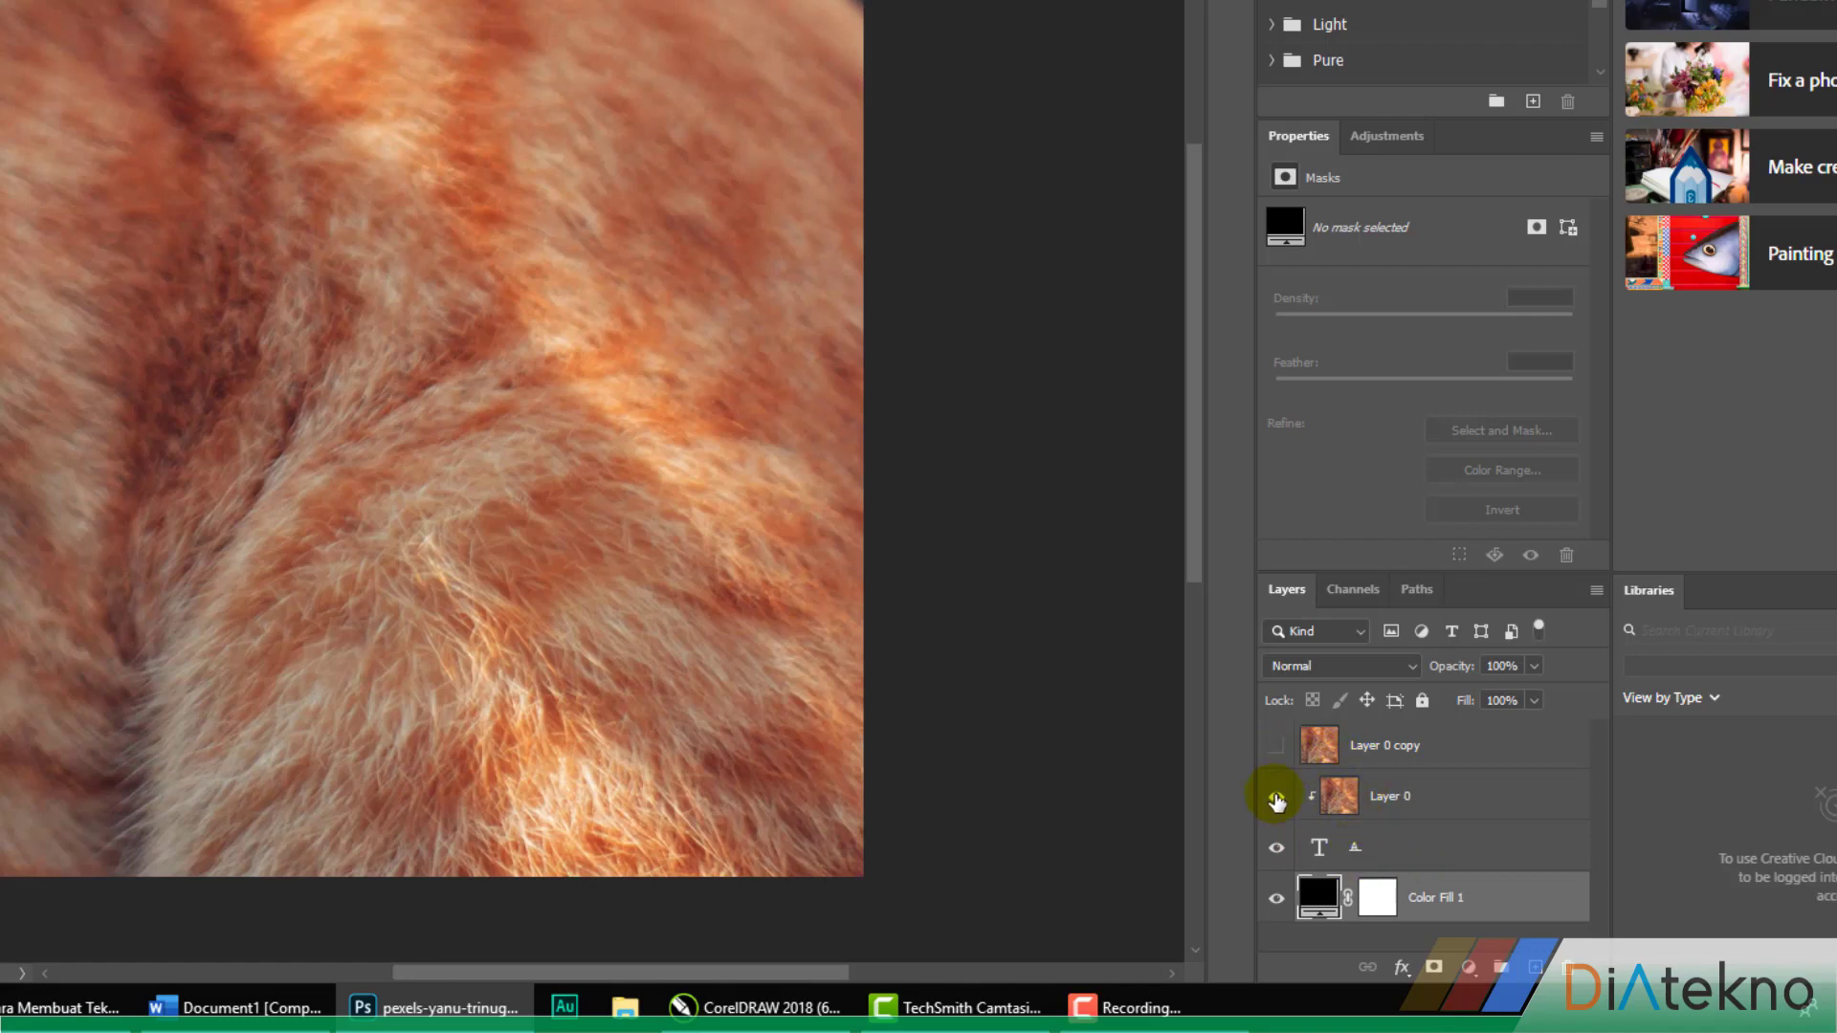
click(1279, 897)
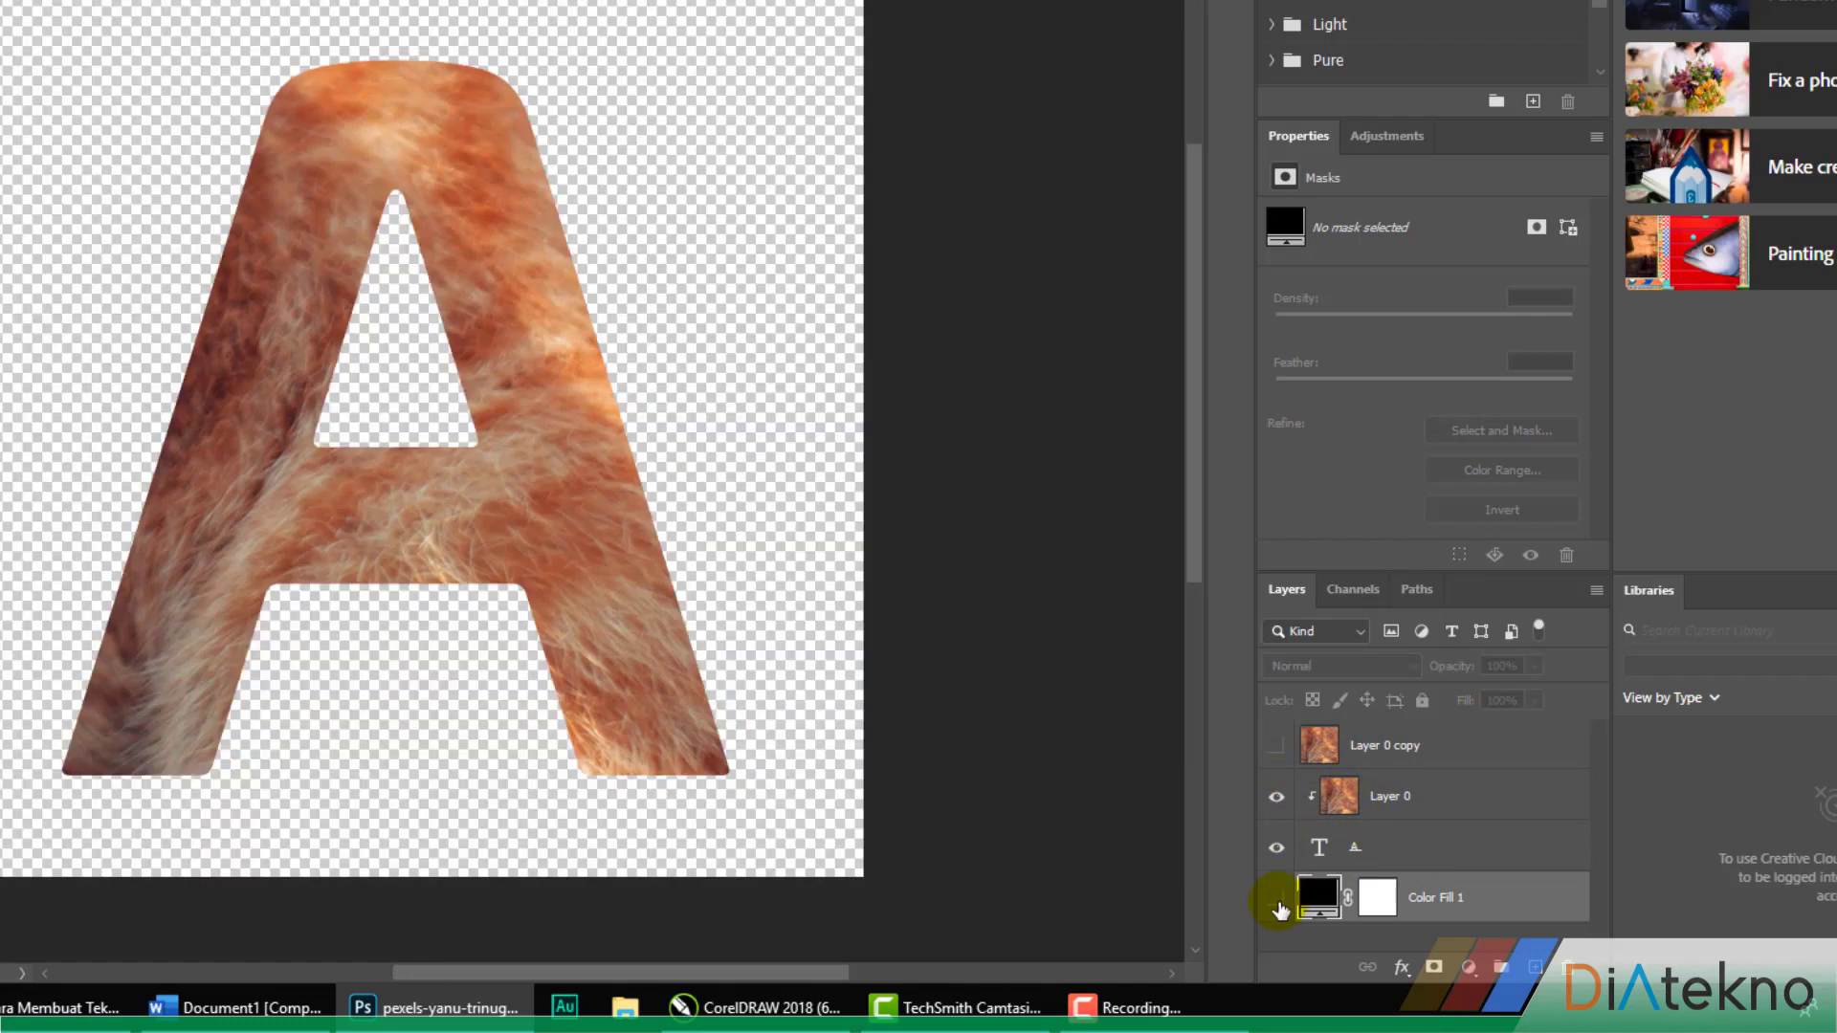
click(1278, 899)
click(1277, 746)
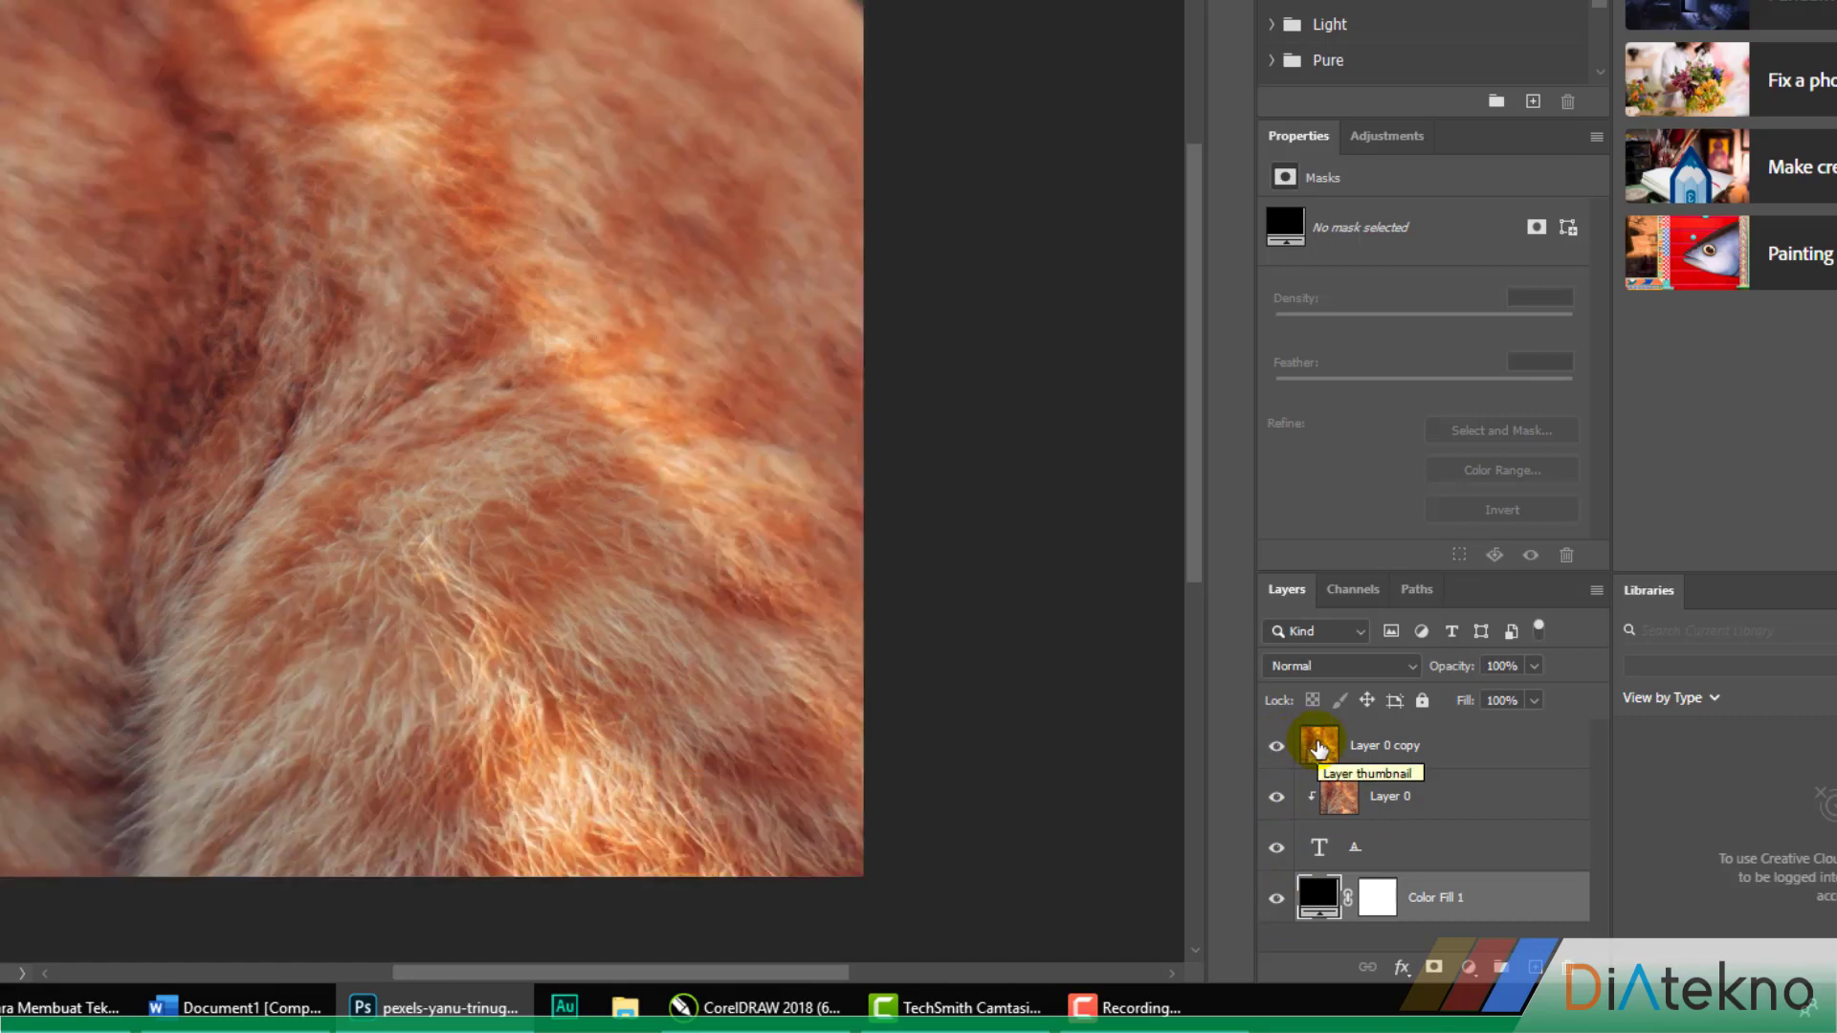
Add a black layer mask to Layer 0 copy that hides the whole layer
click(1336, 758)
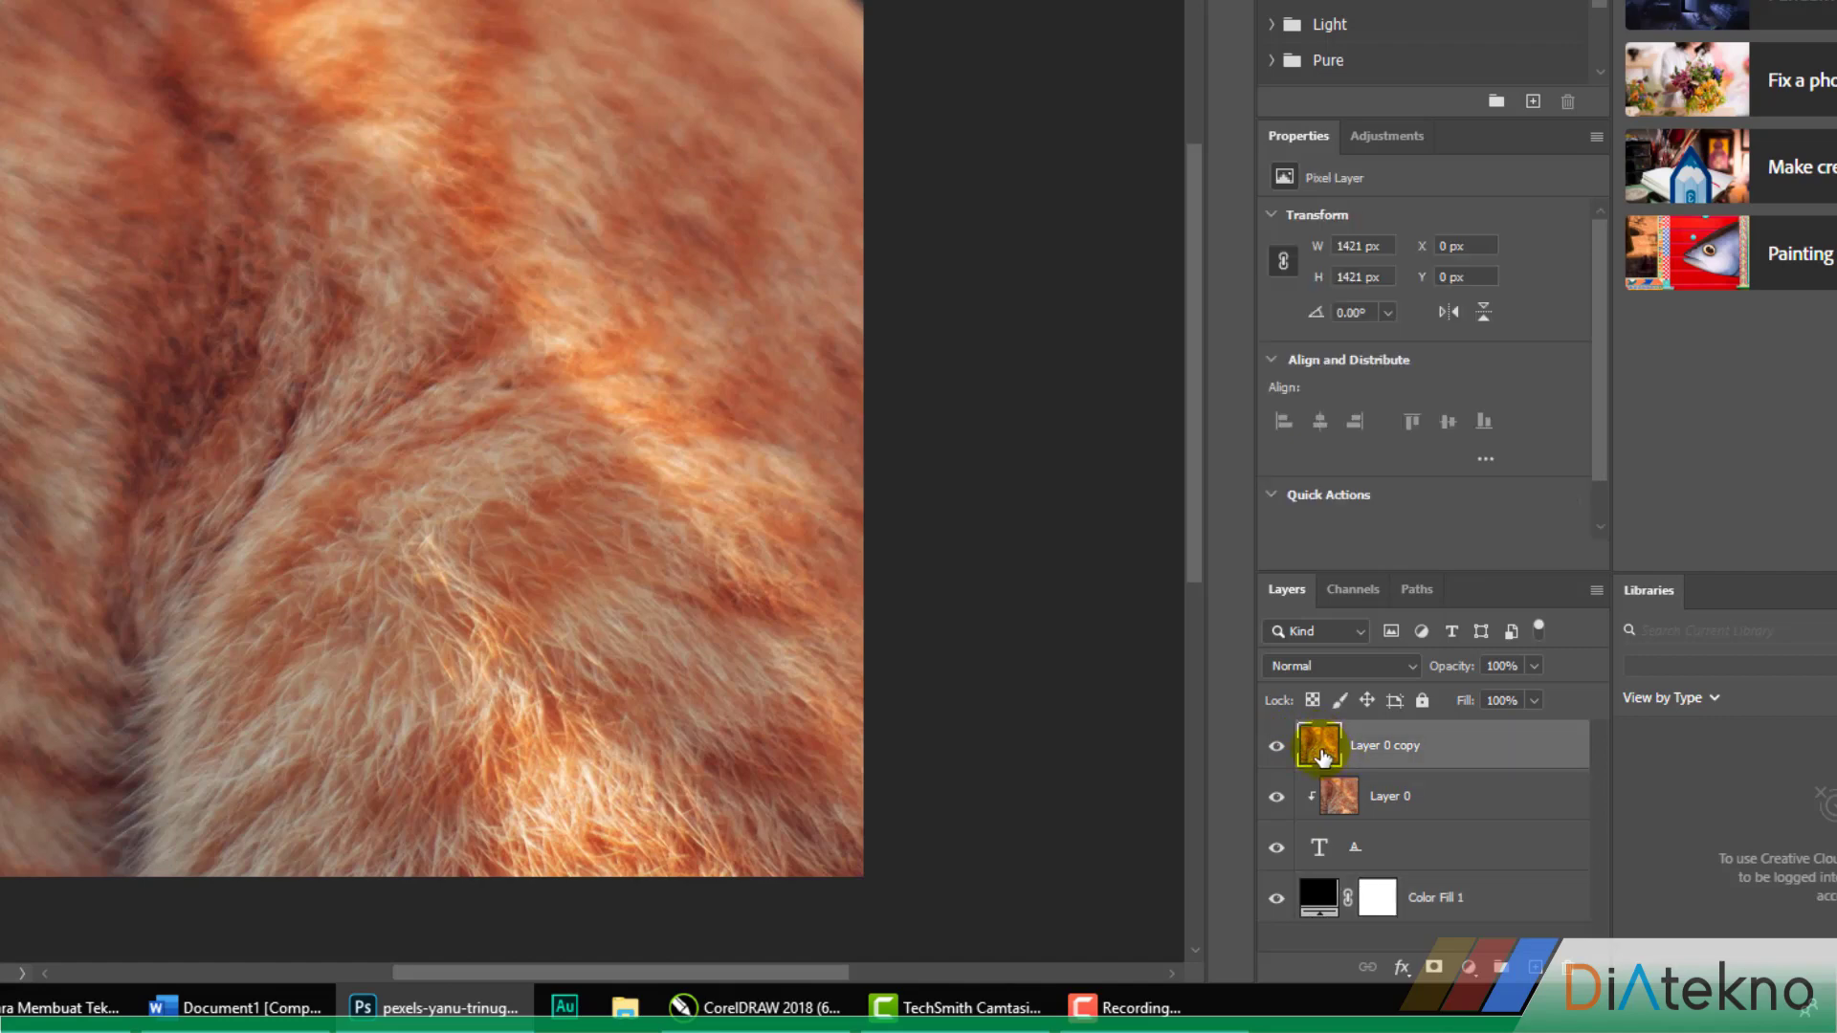
key(ctrl+0)
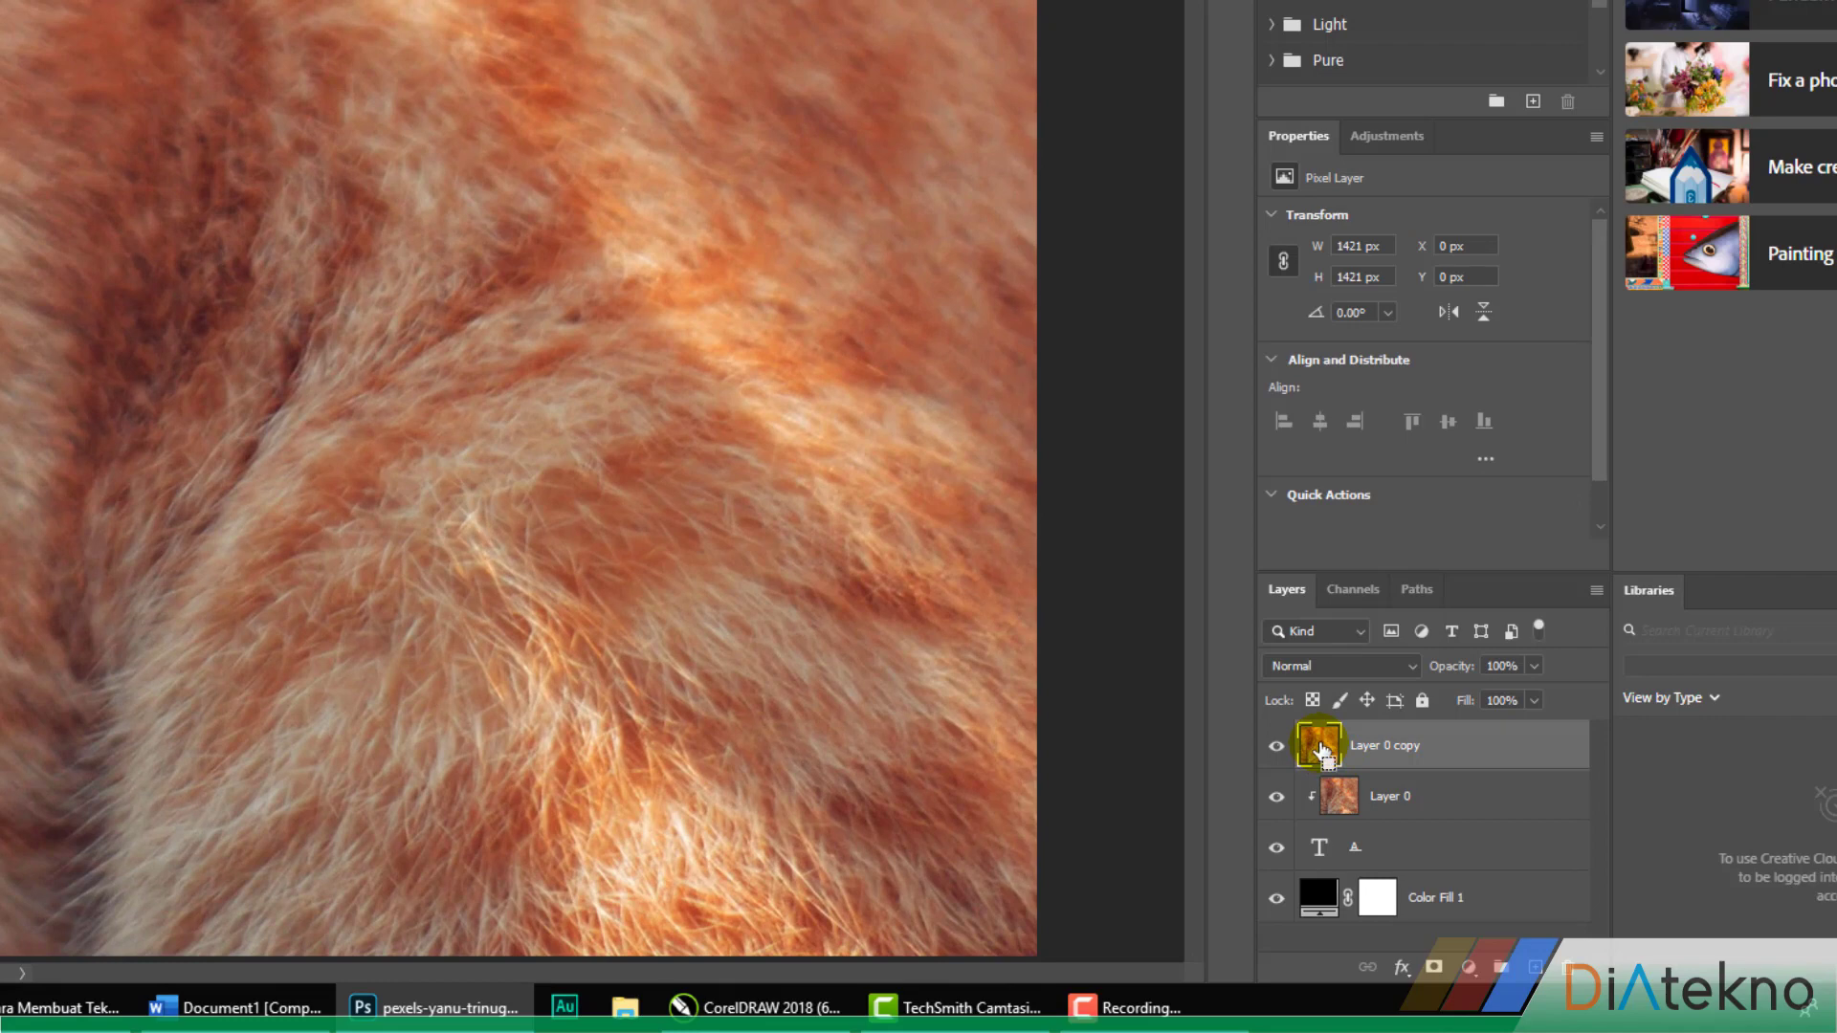
ctrl+click(1321, 749)
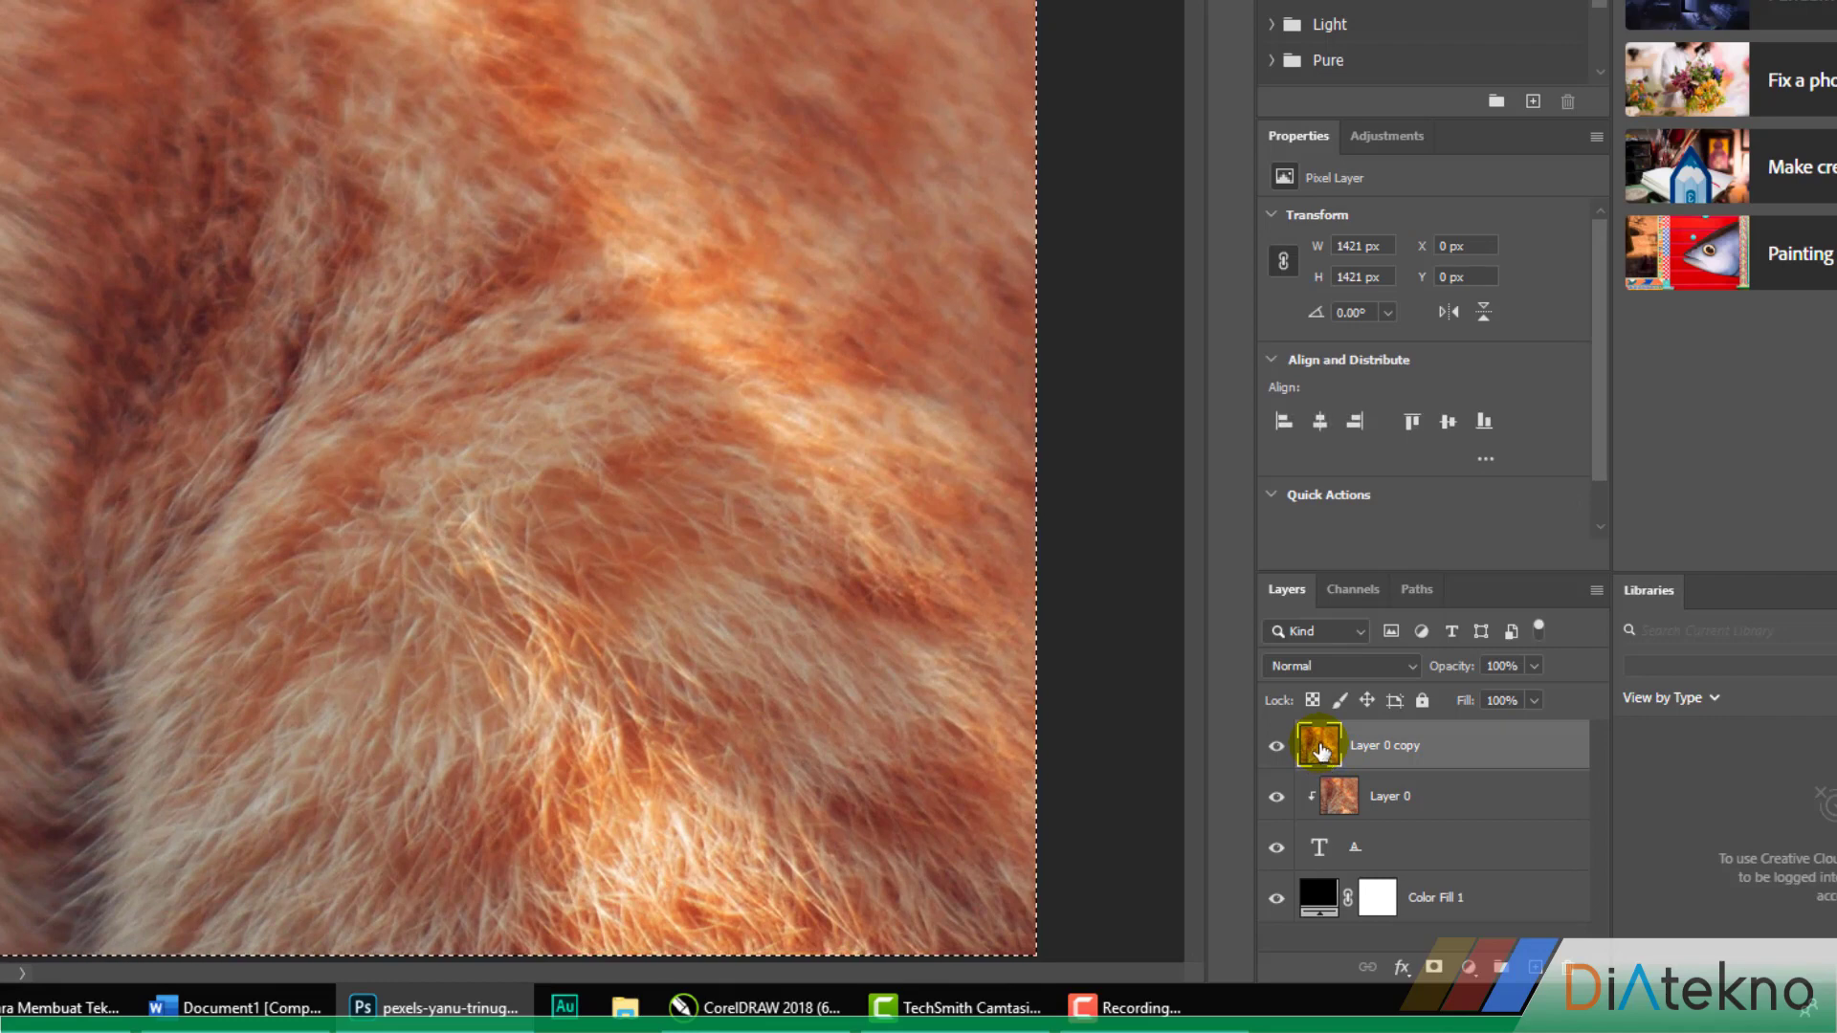
key(ctrl+d)
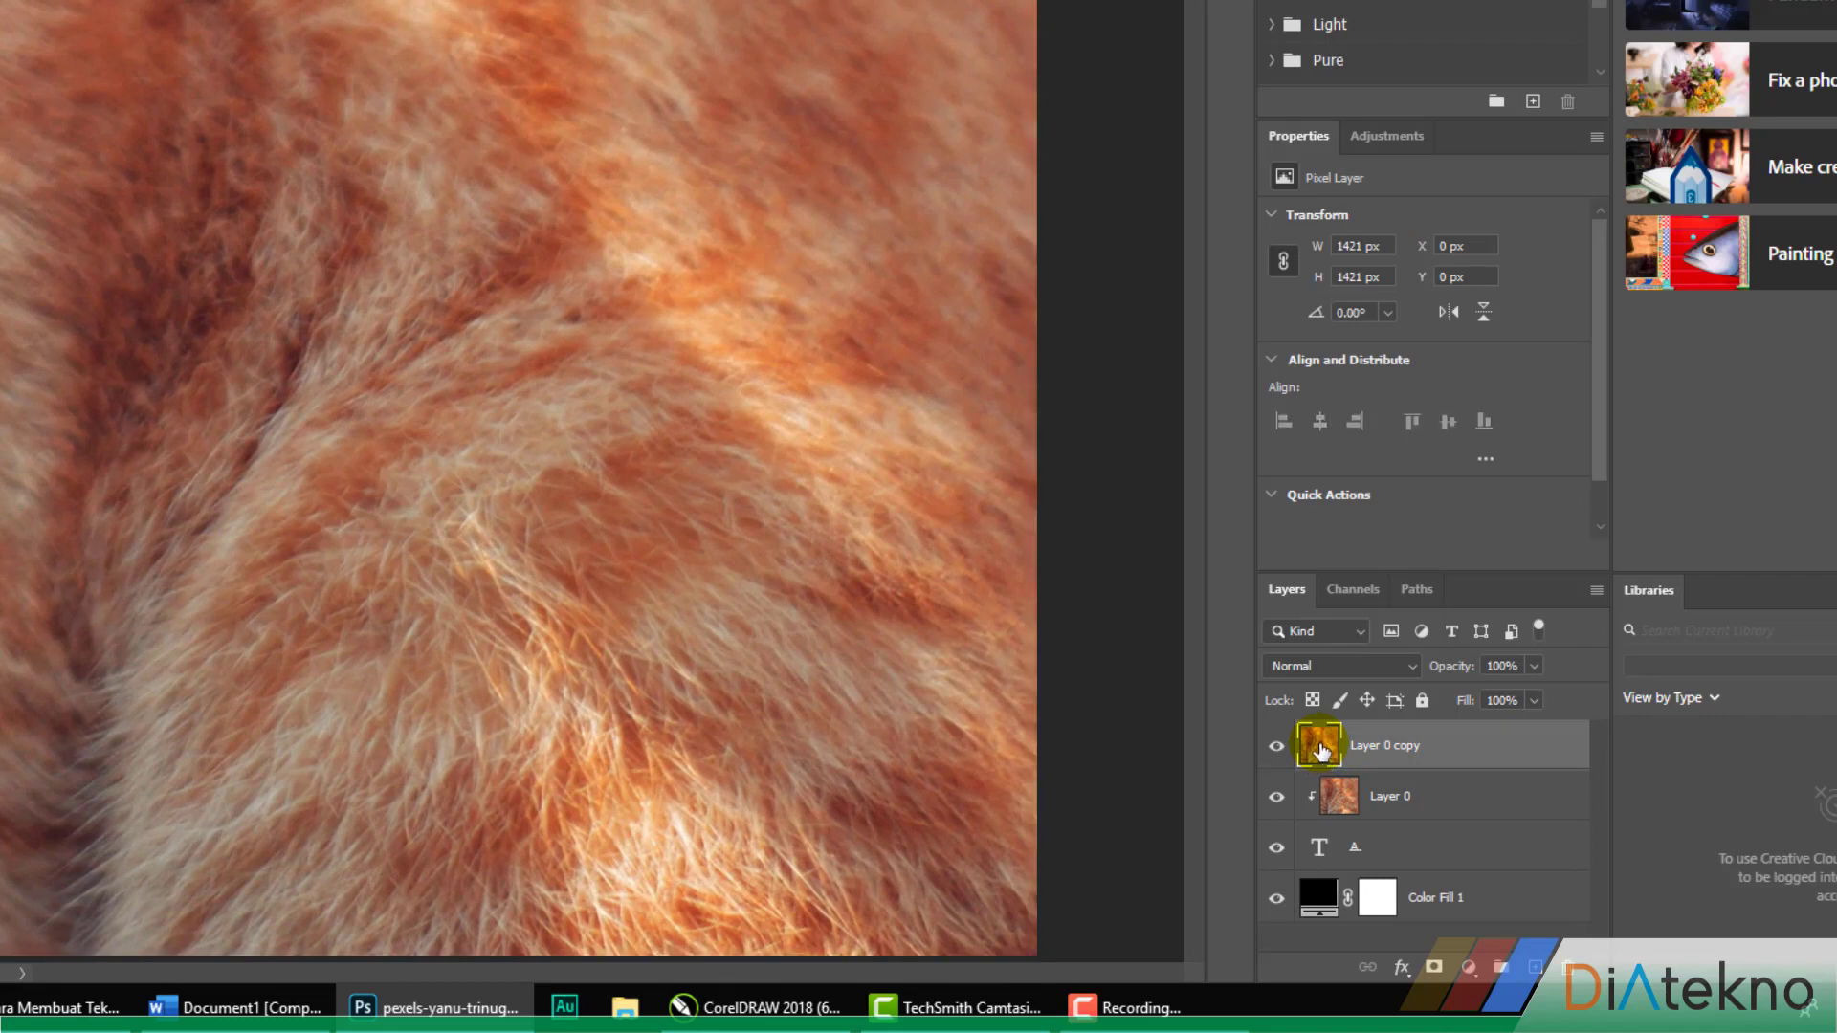
alt+click(1434, 969)
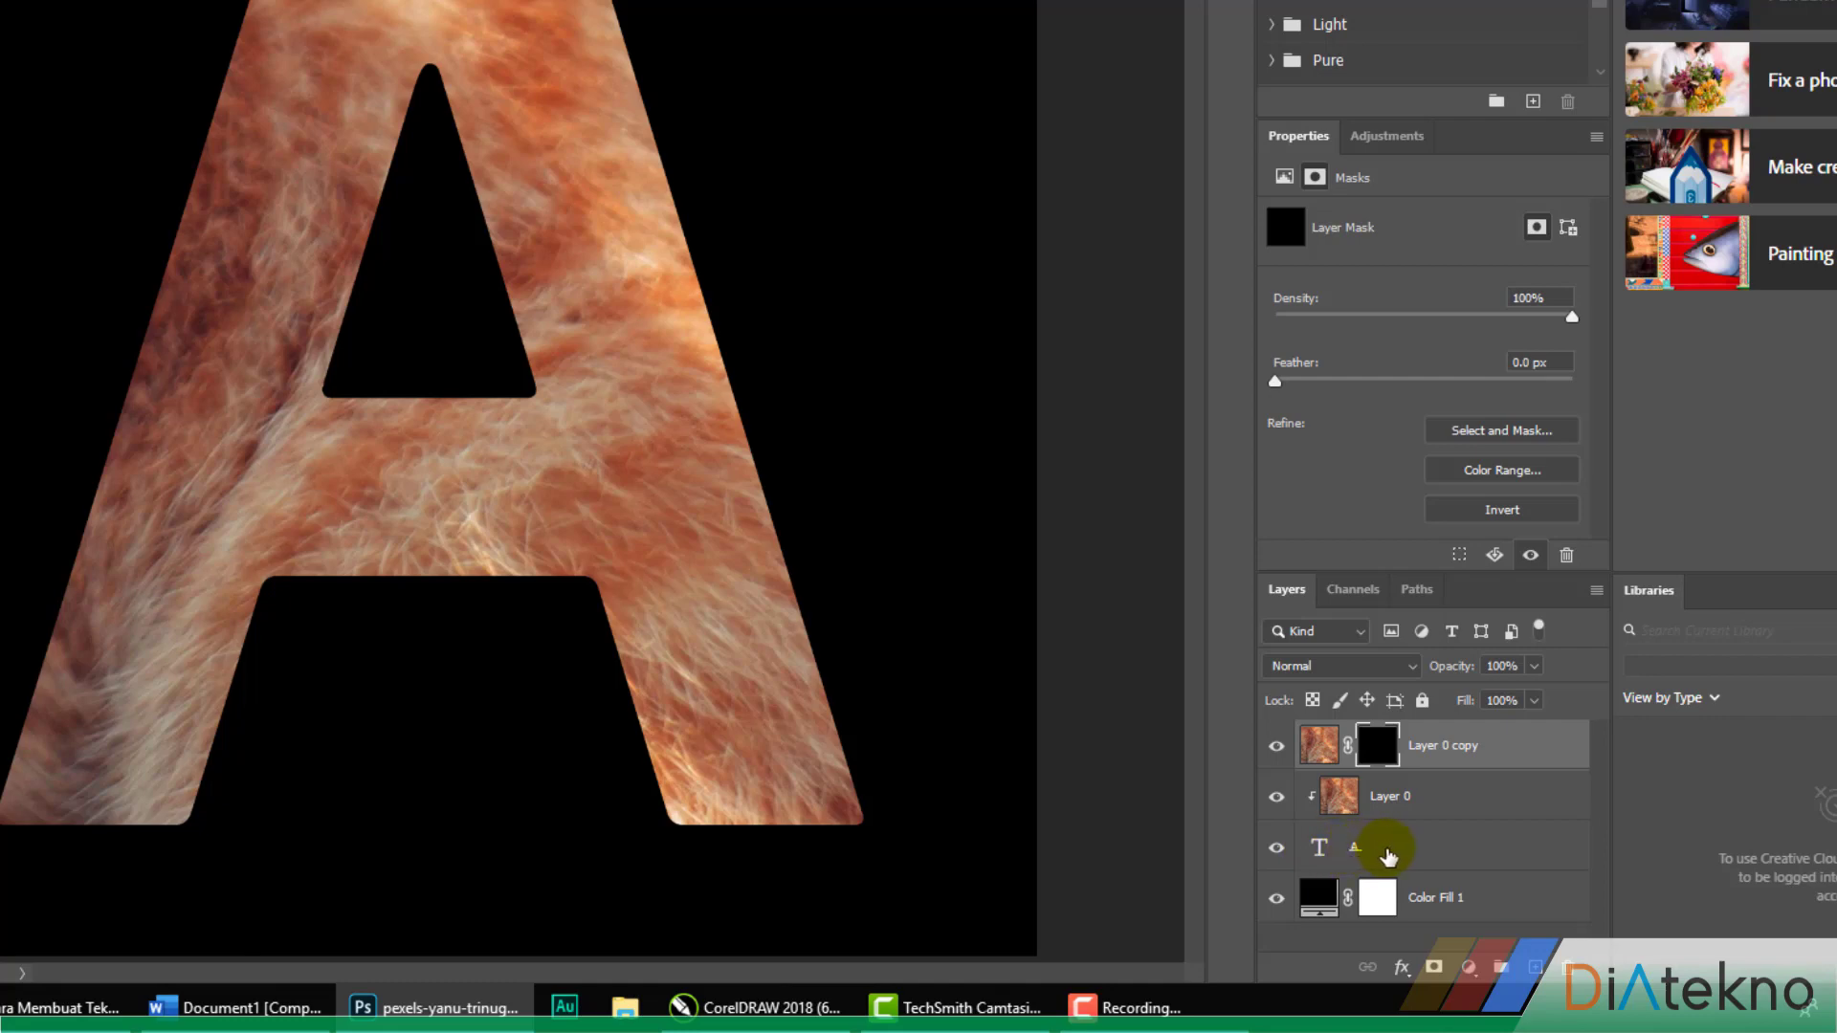
Load the A text layer's outline as a selection, target Layer 0 copy's mask, and make a work path from the selection
click(1416, 850)
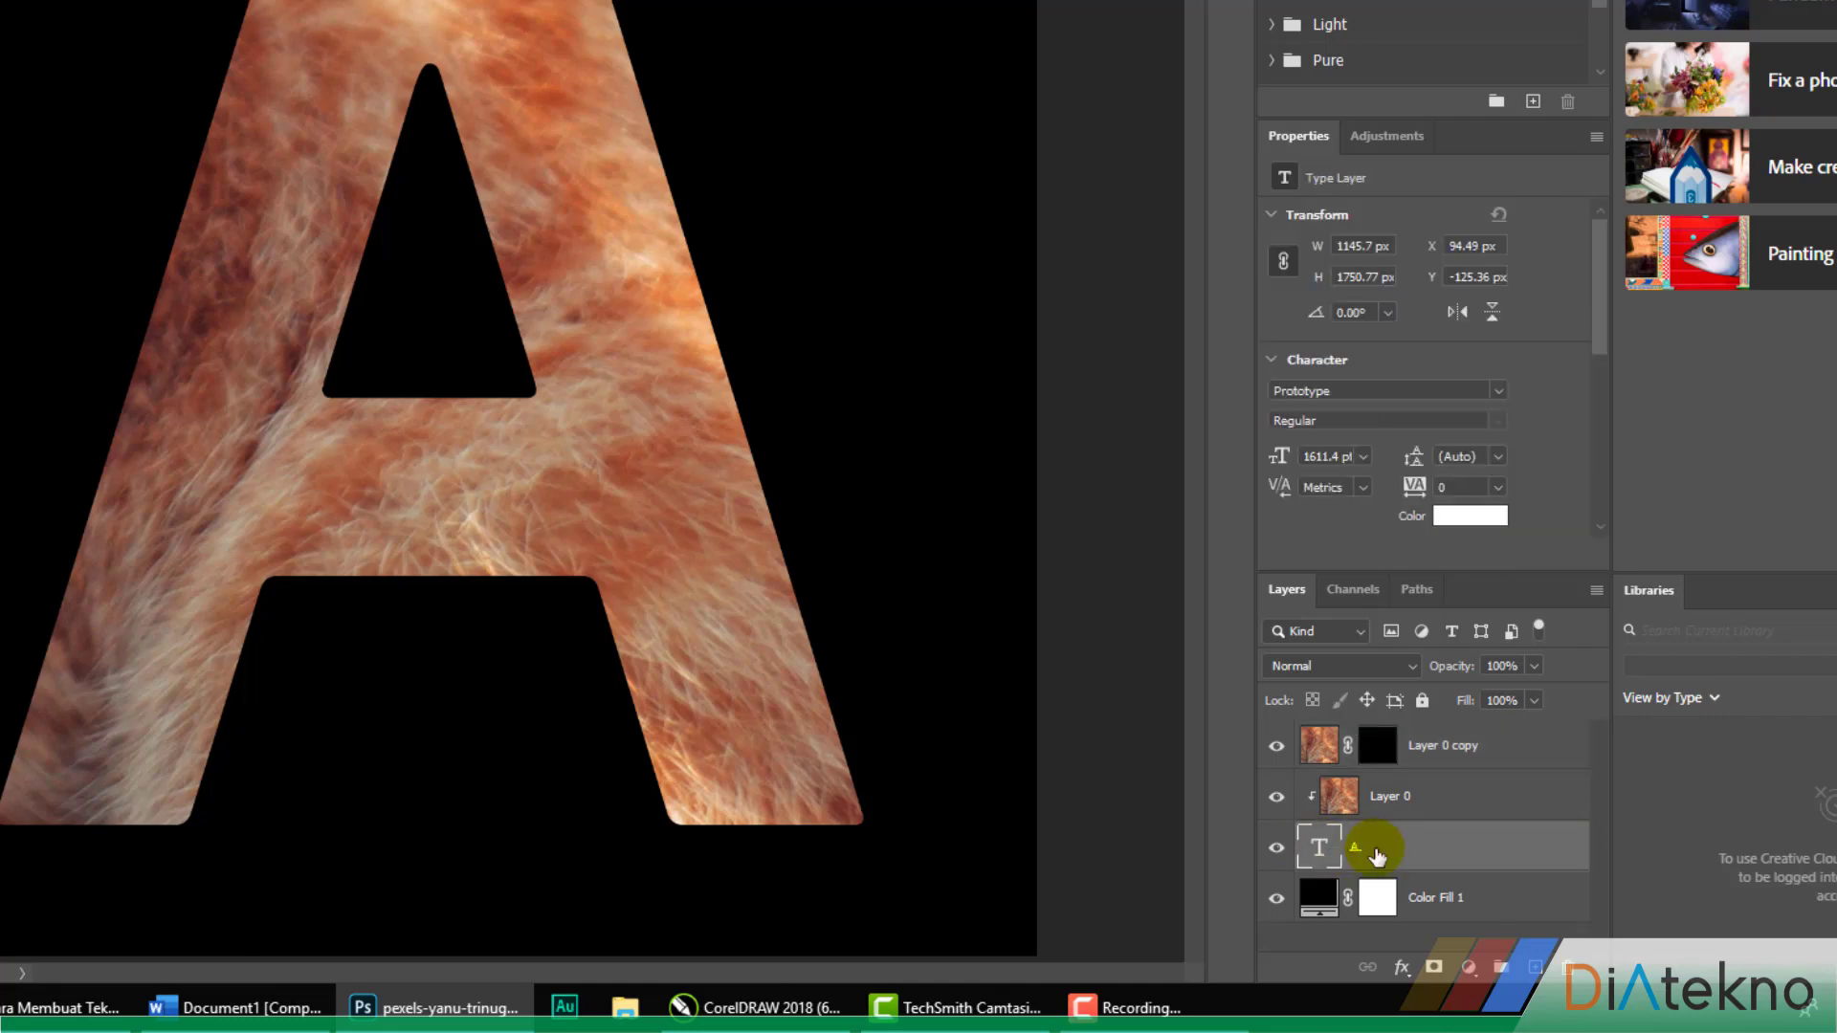
ctrl+click(1320, 854)
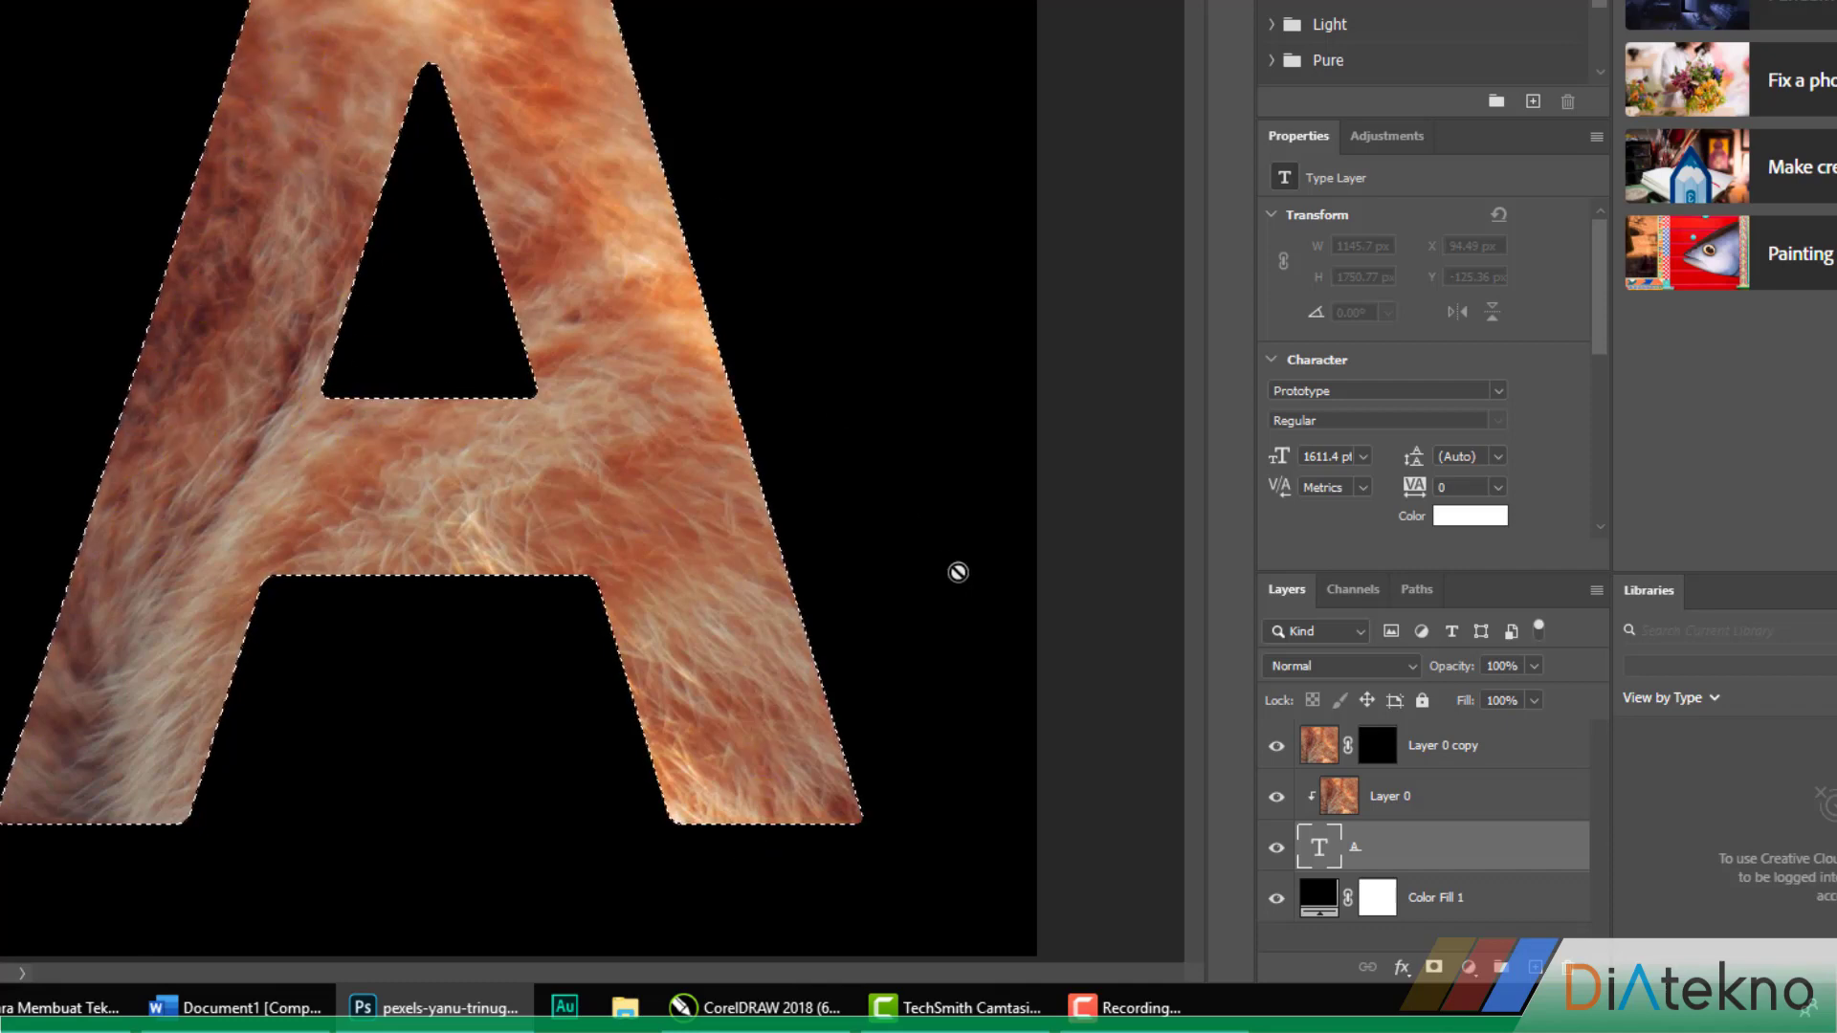
click(1378, 746)
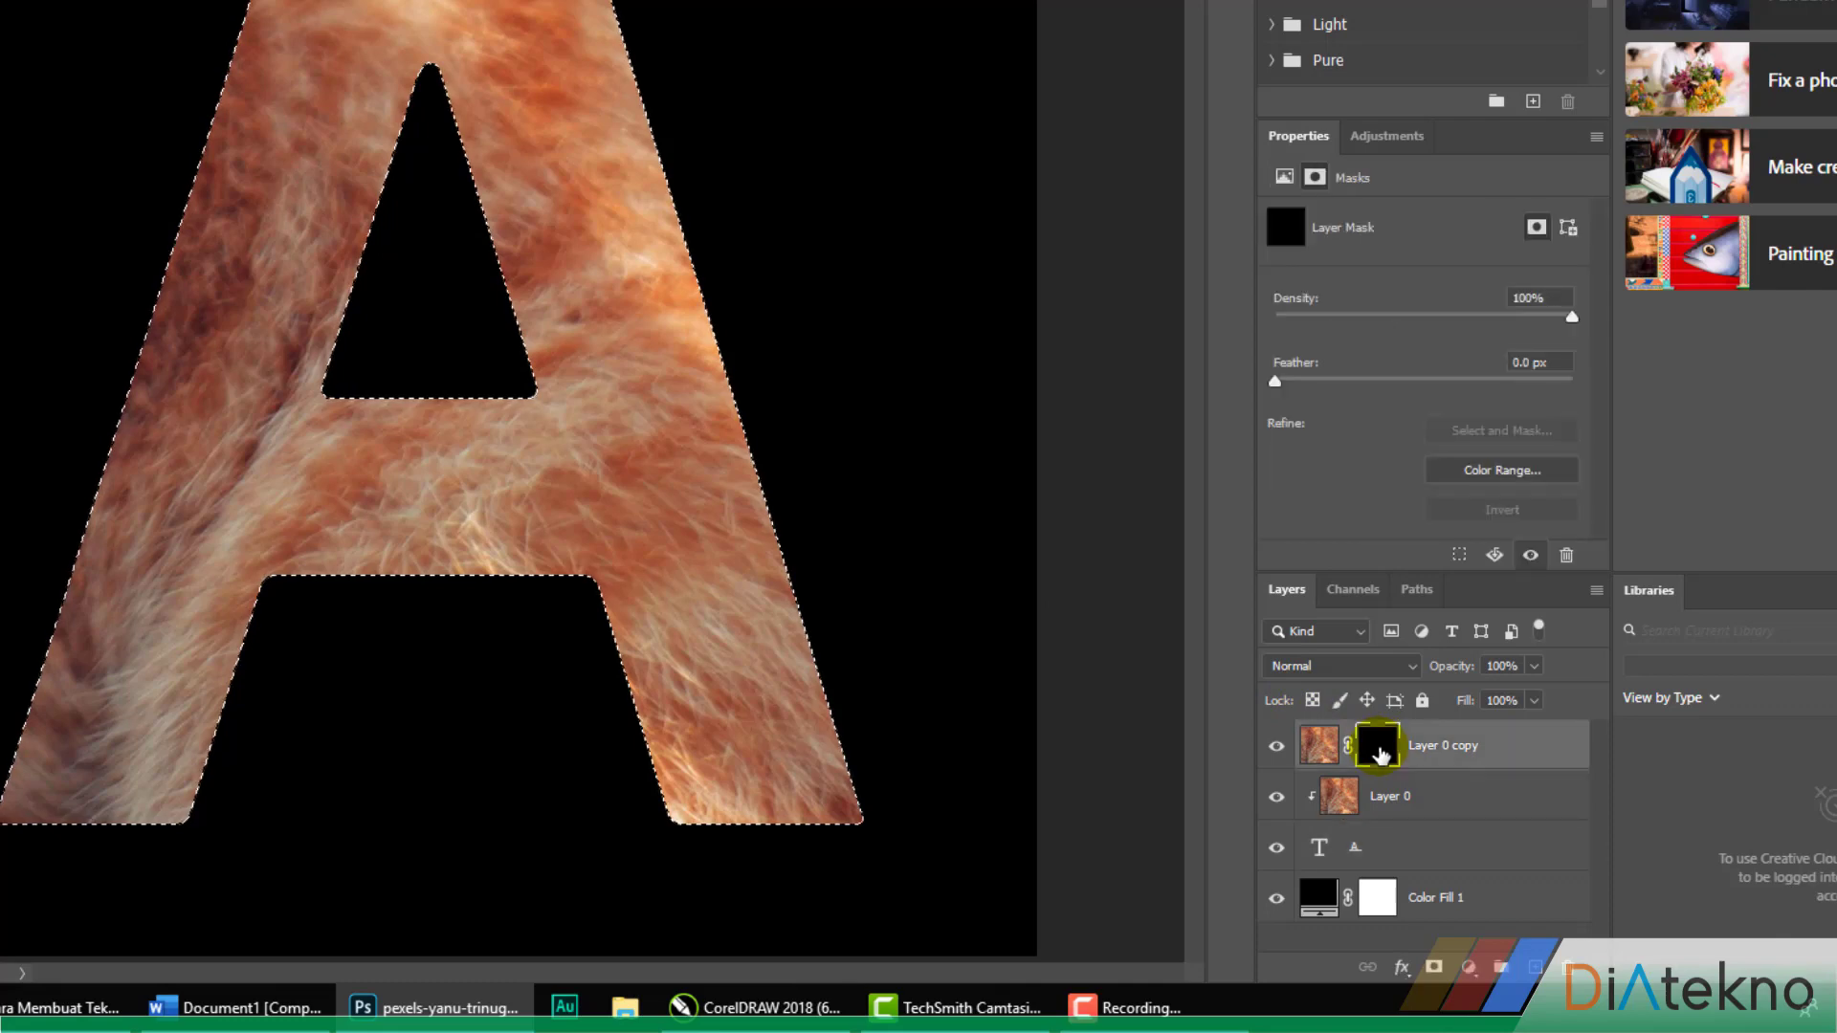
click(1415, 590)
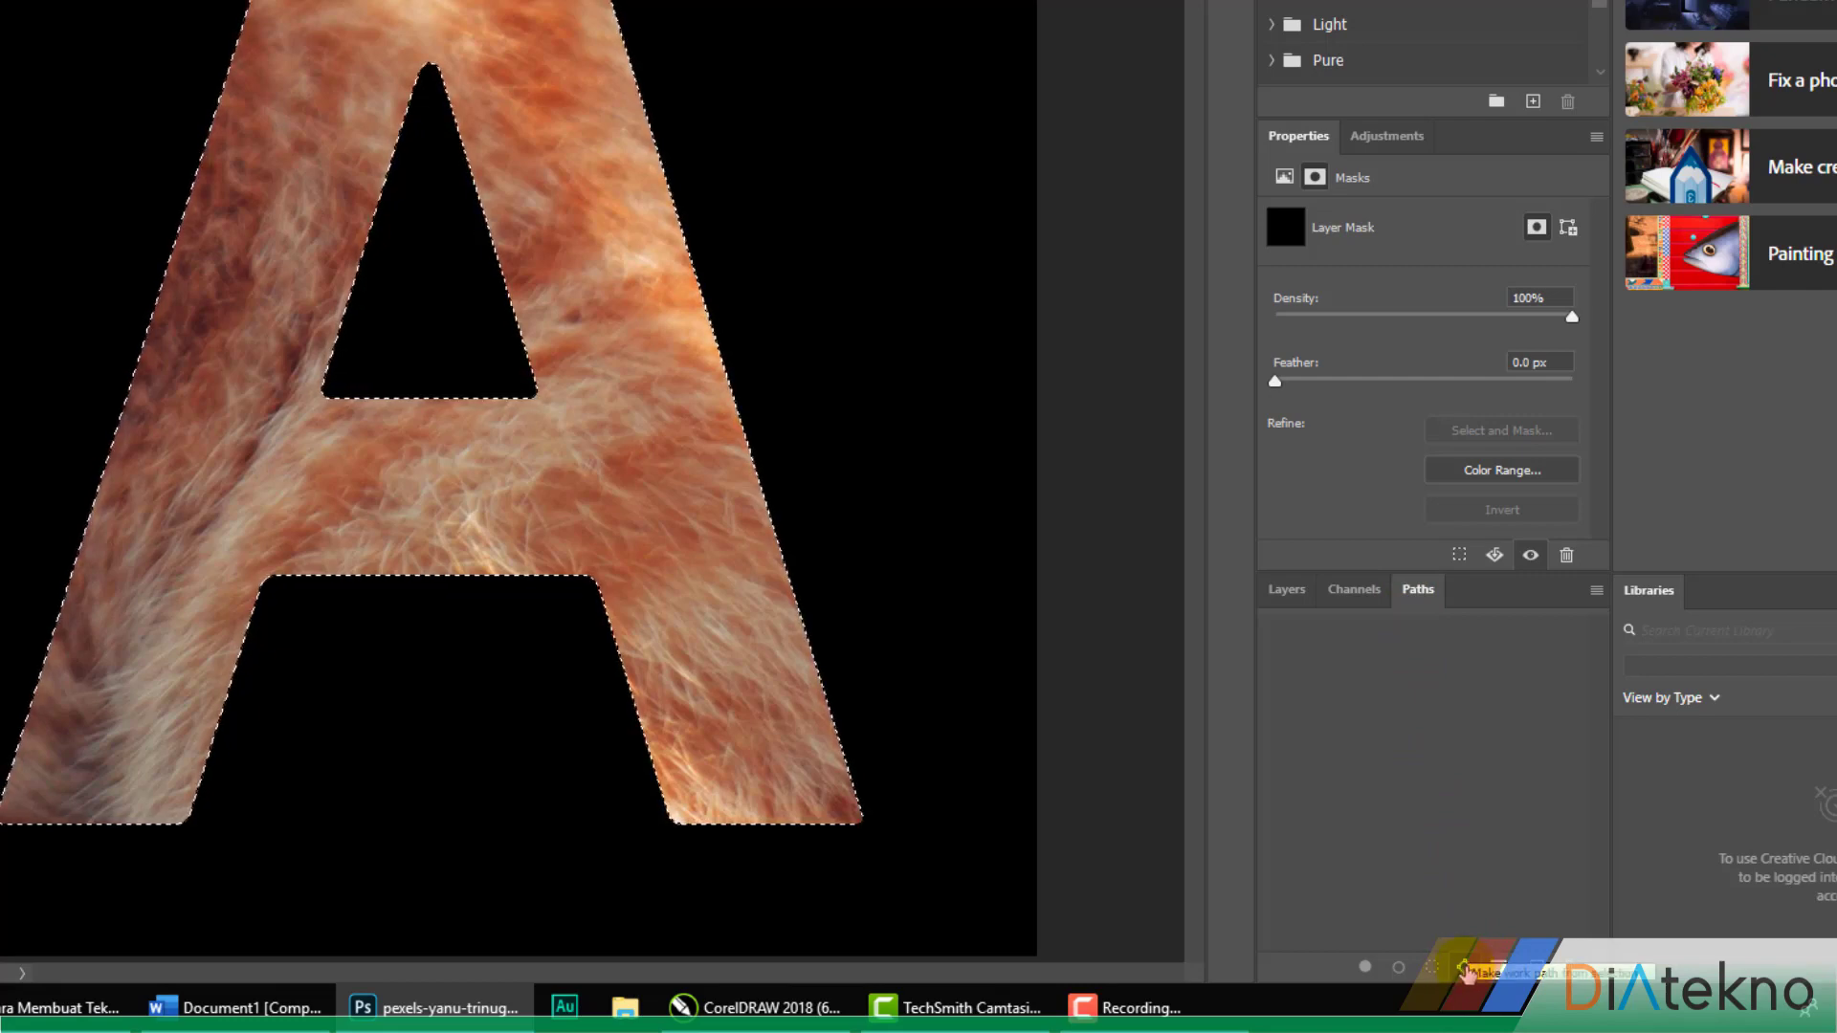
click(1465, 969)
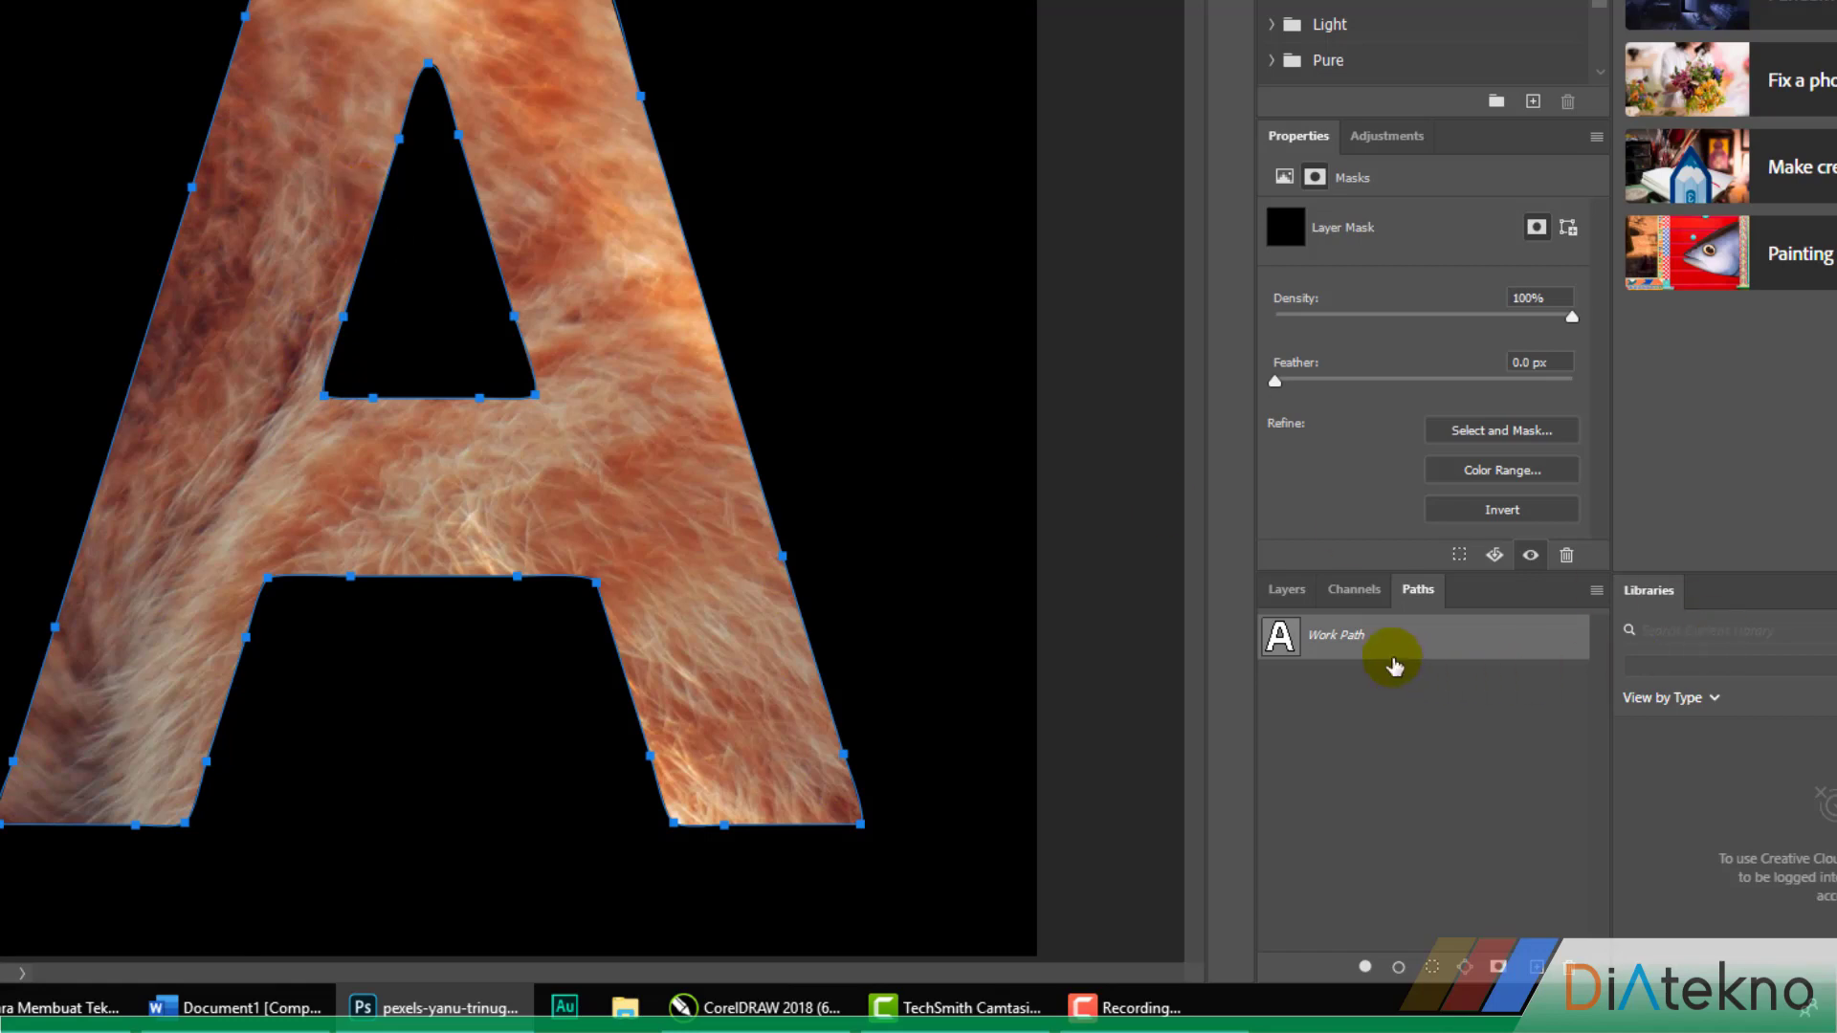
Stroke the A-shaped work path on the mask using the Brush tool with Simulate Pressure off
right_click(1350, 651)
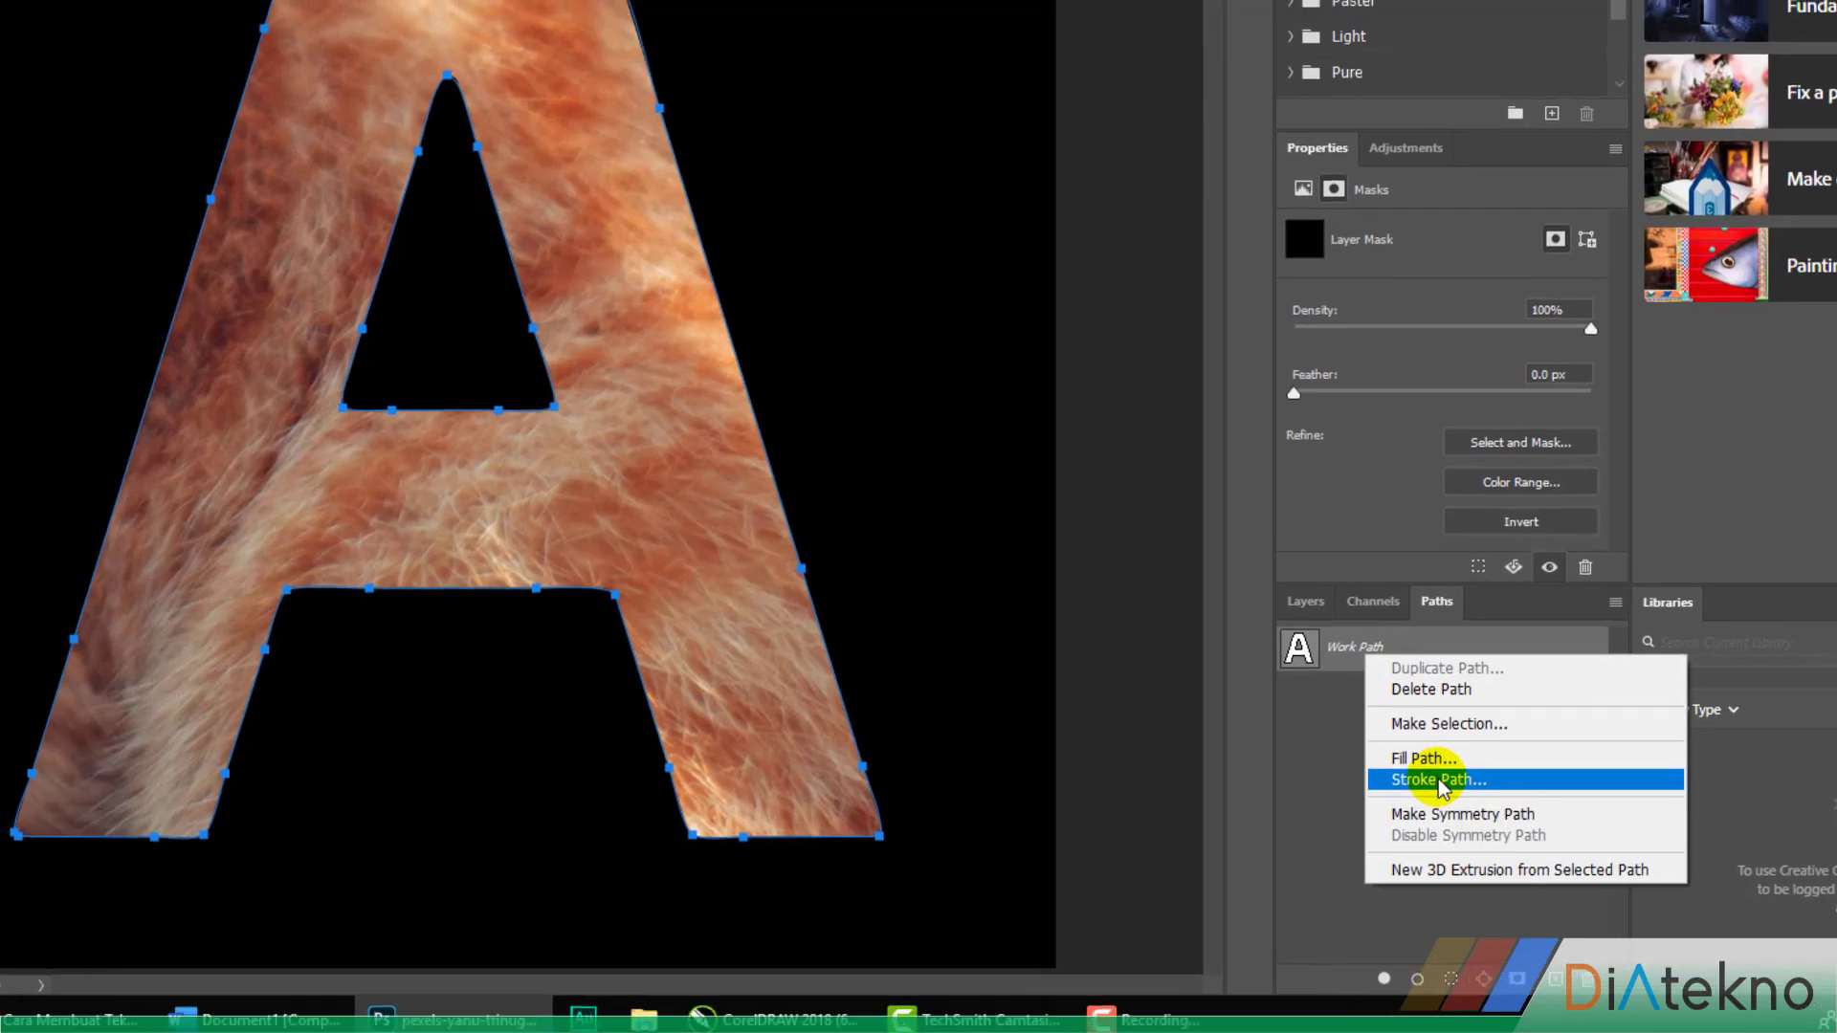
click(1438, 779)
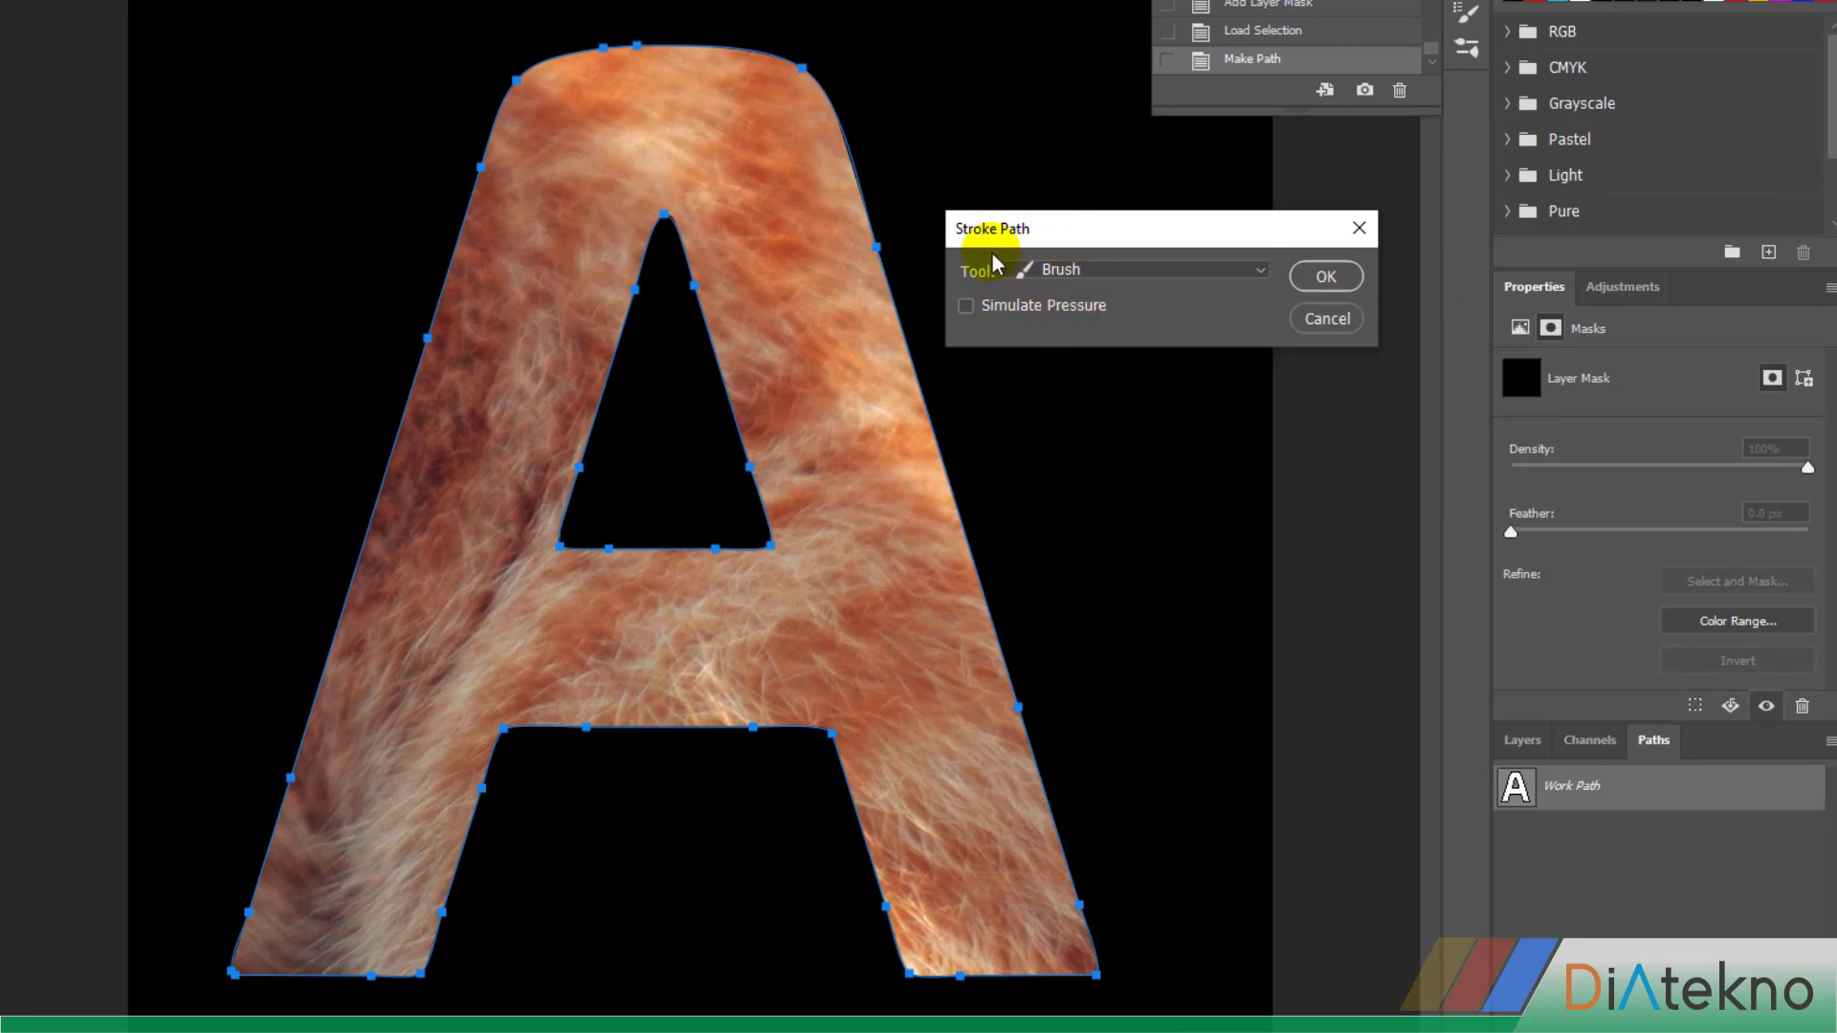
click(1327, 276)
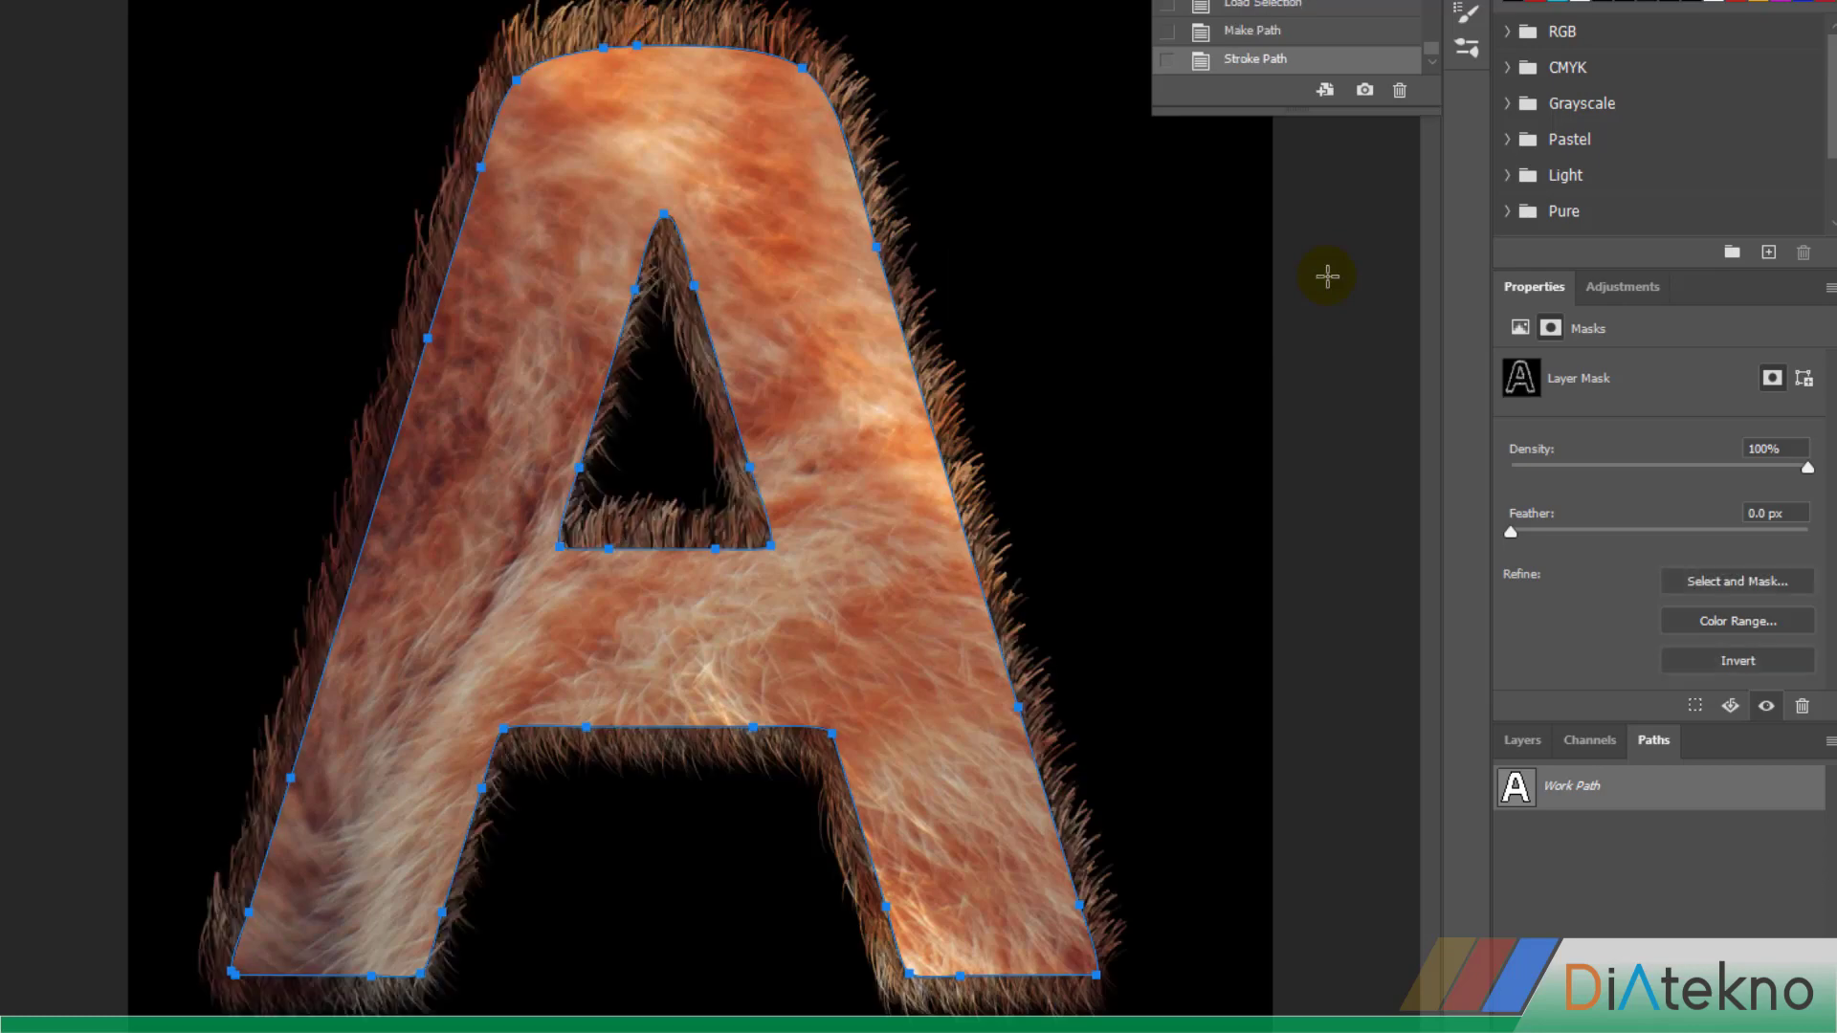
Group Layer 0 copy, Layer 0 and the A text layer, leaving Color Fill 1 outside the group
click(1514, 745)
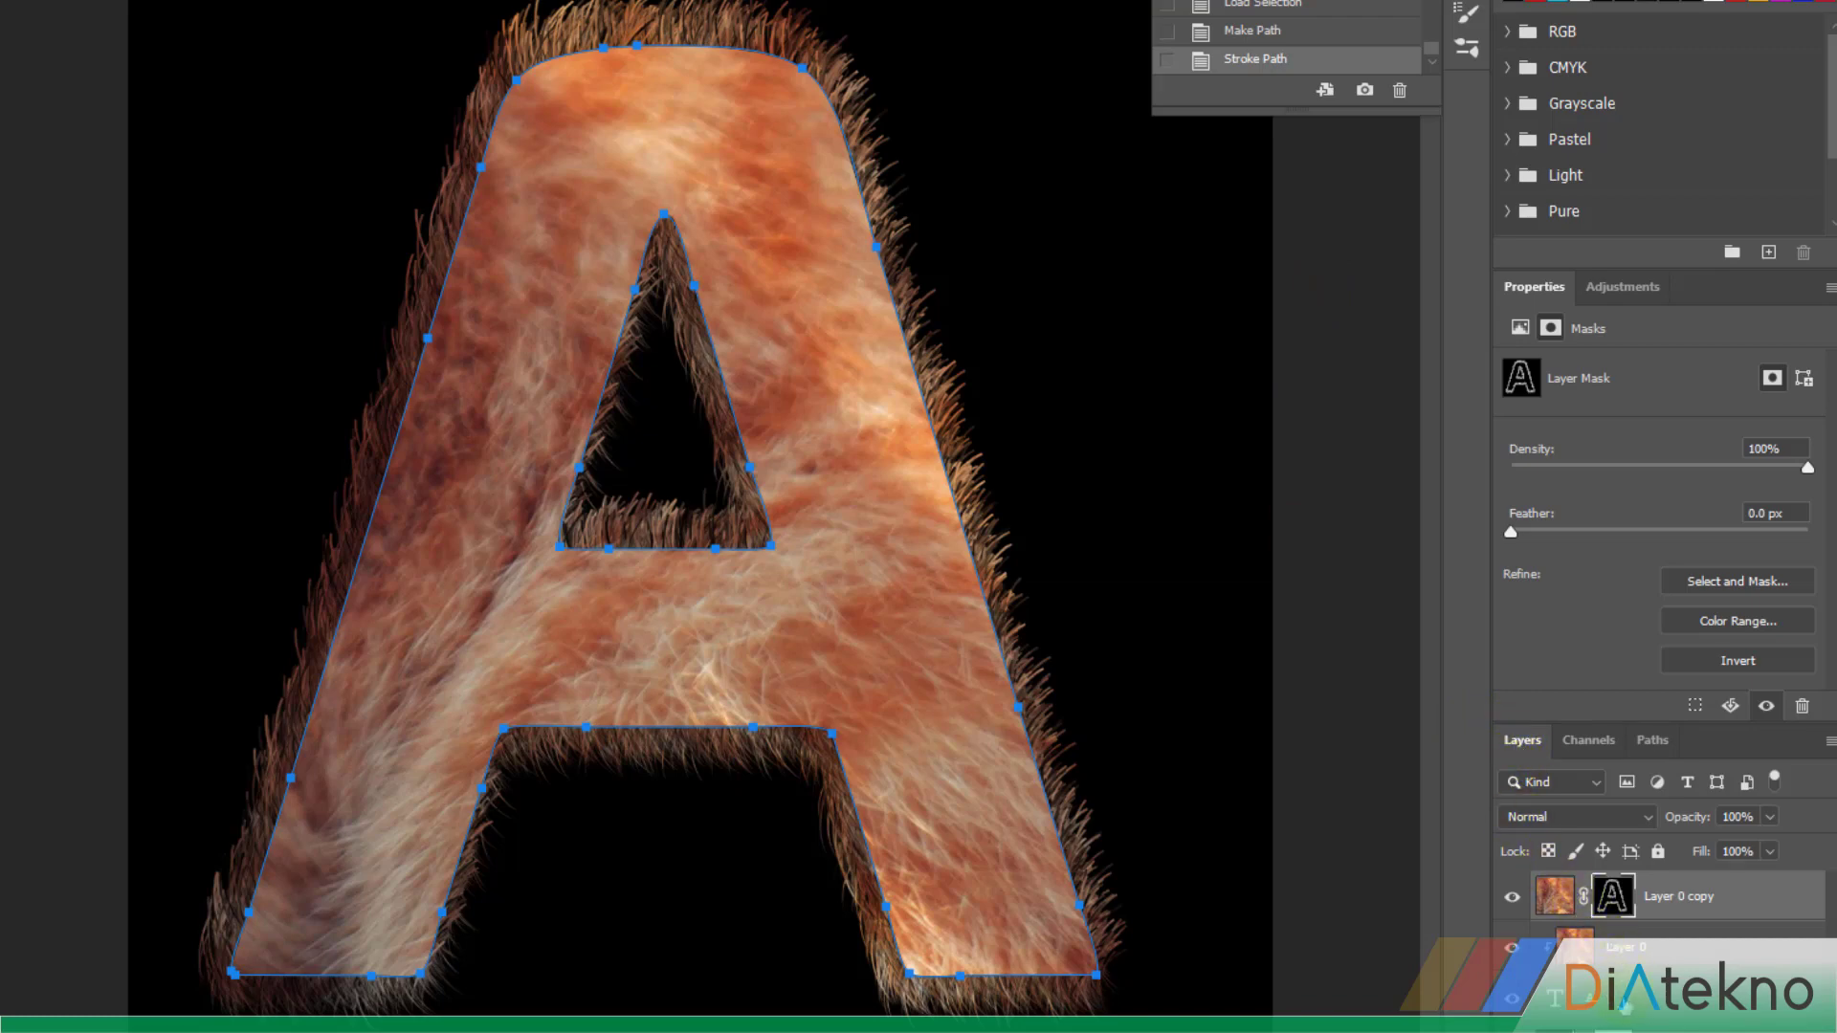
shift+click(1555, 897)
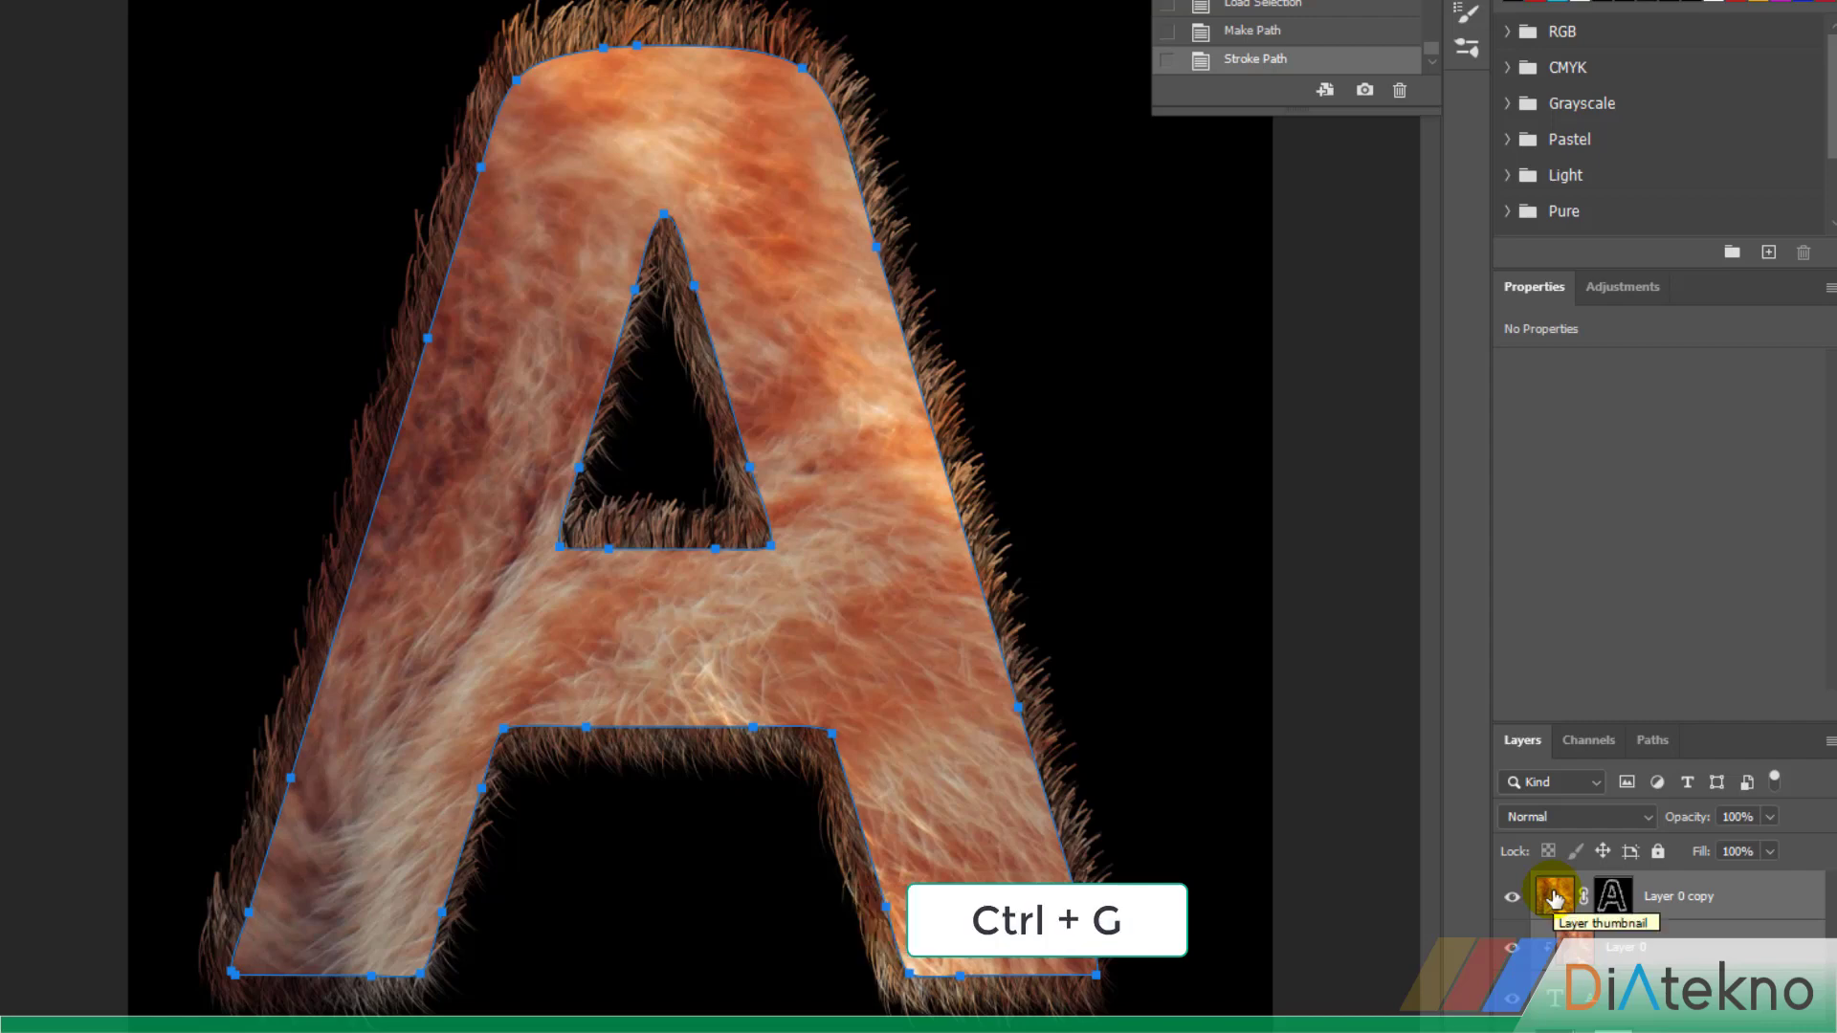
key(ctrl+g)
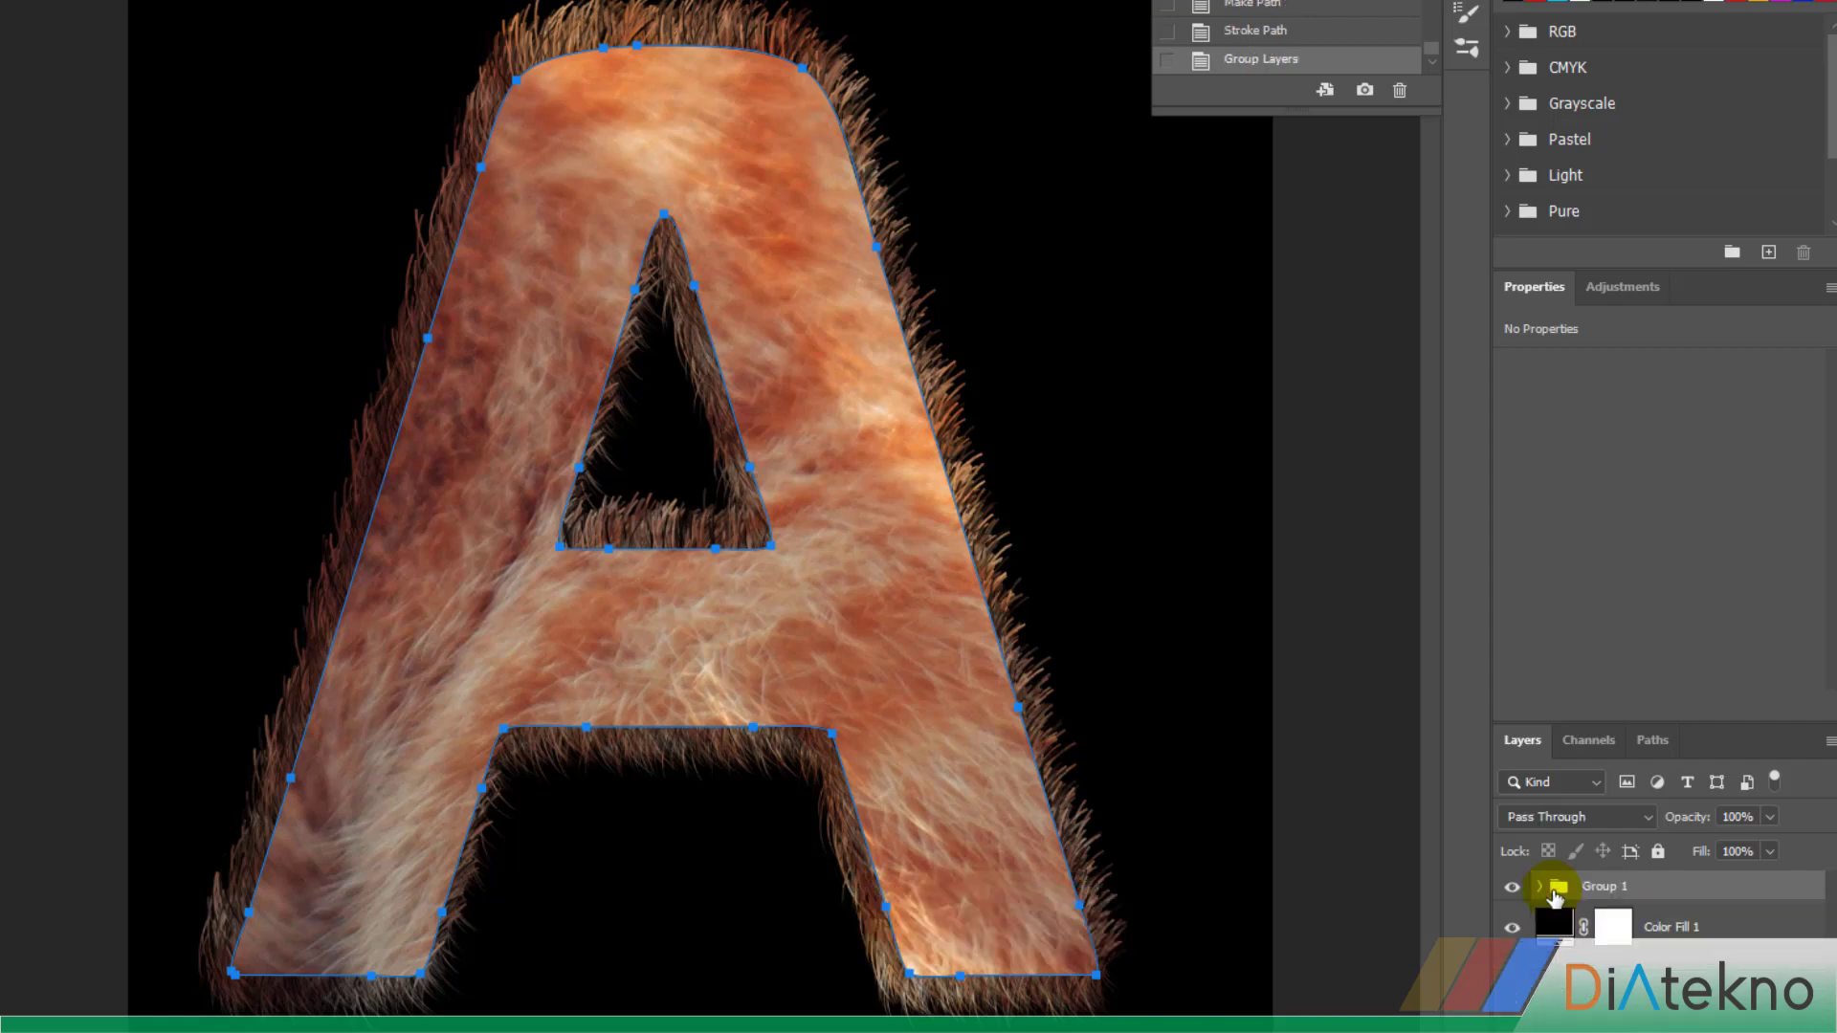
Apply a Bevel & Emboss style to Group 1 with Inner Bevel, 1000% depth and 21 px size, and dismiss the path outline
right_click(1608, 887)
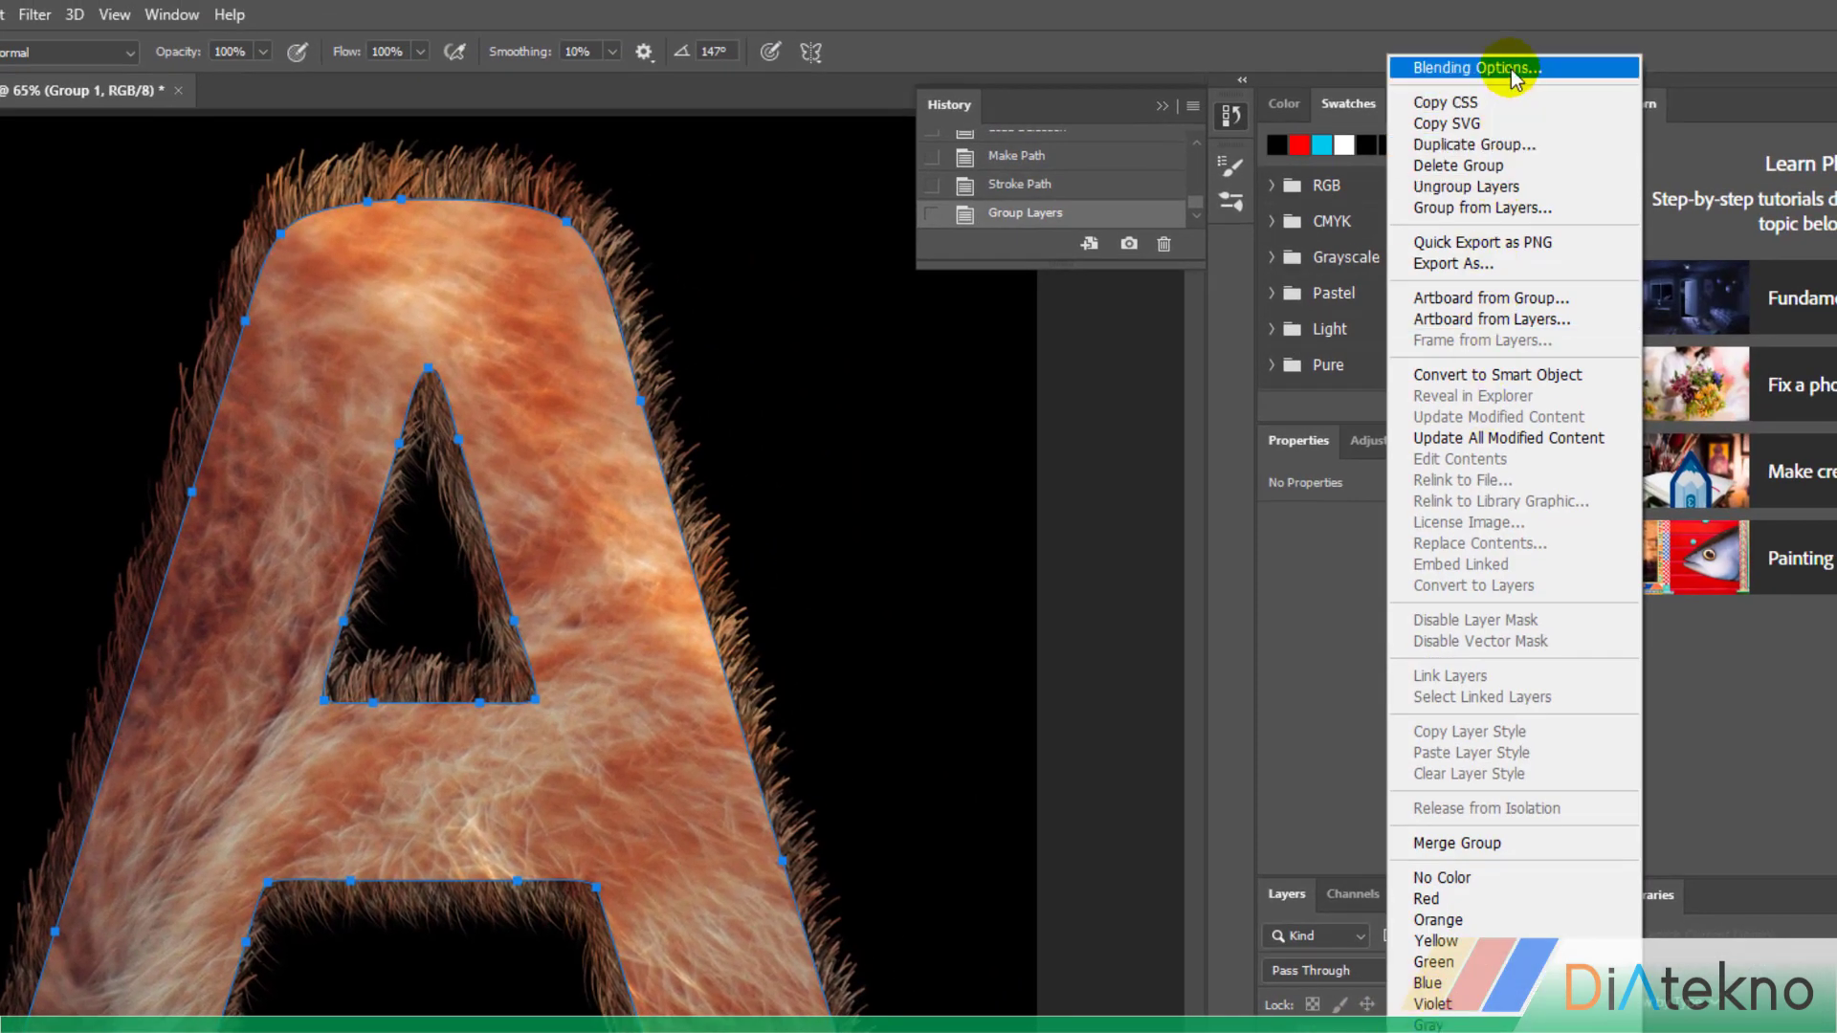
click(1531, 57)
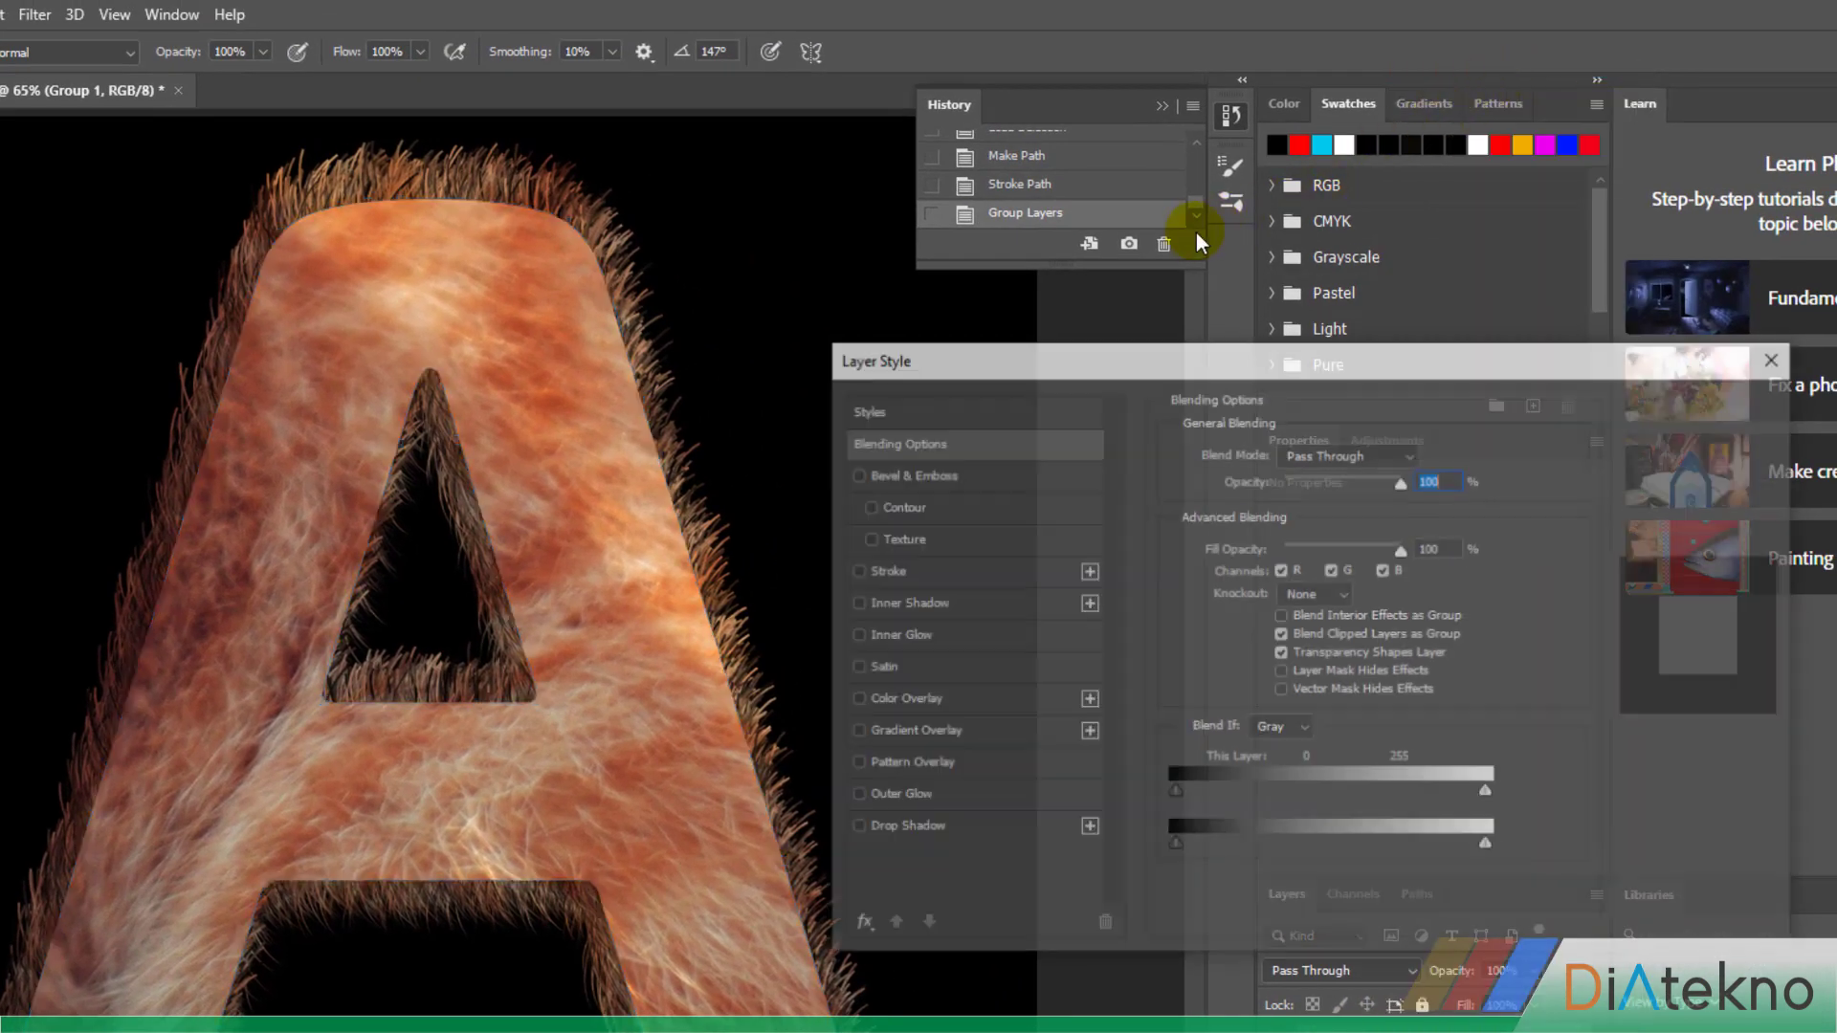
click(853, 474)
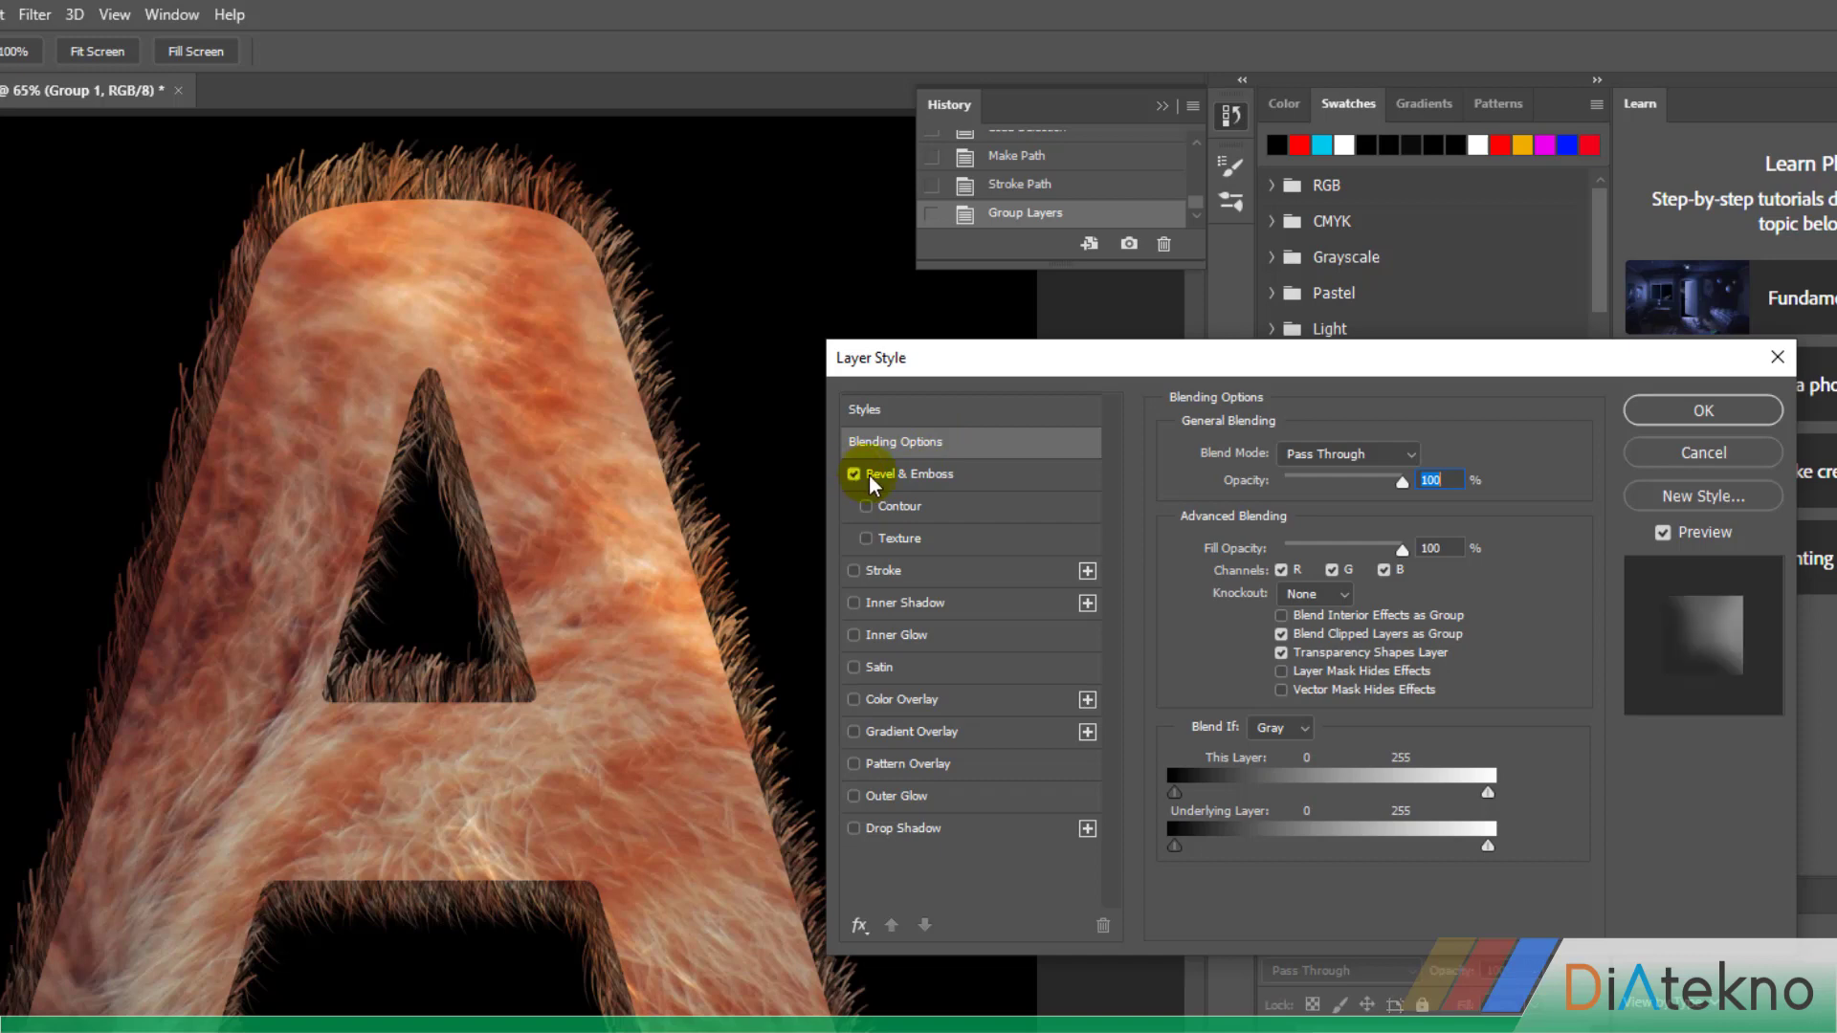
click(900, 481)
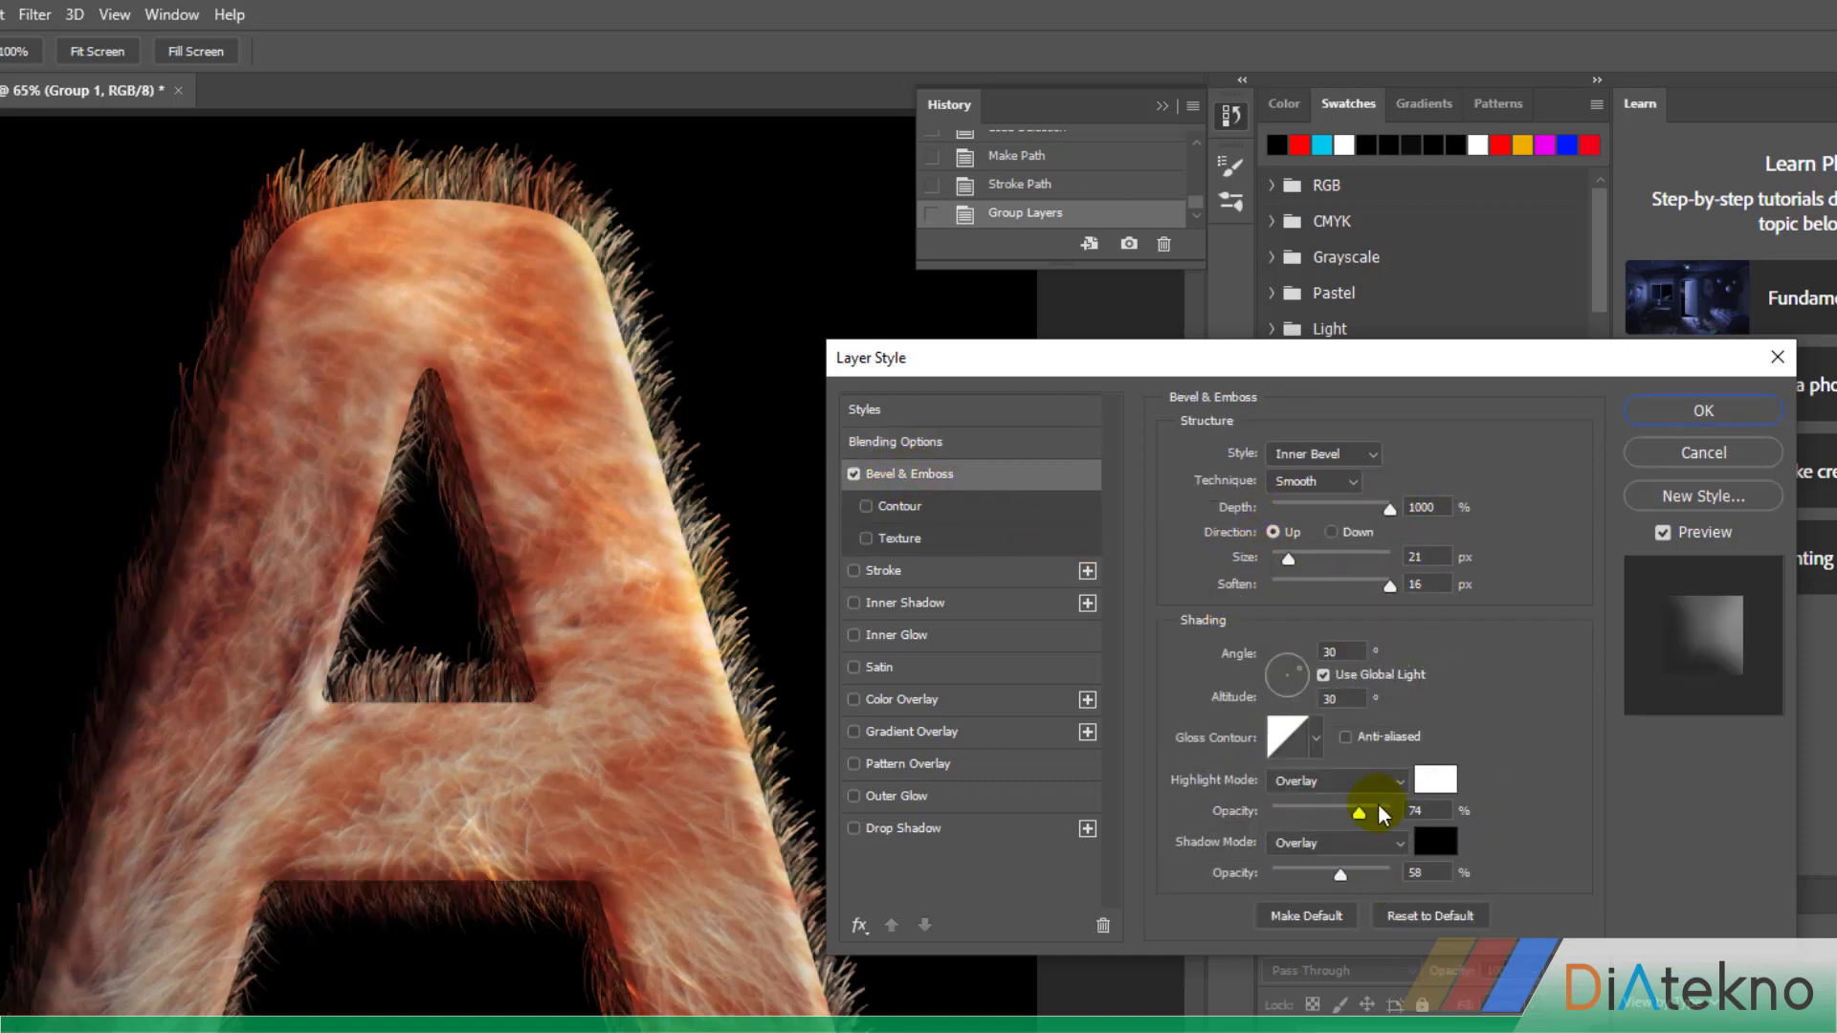
click(1717, 411)
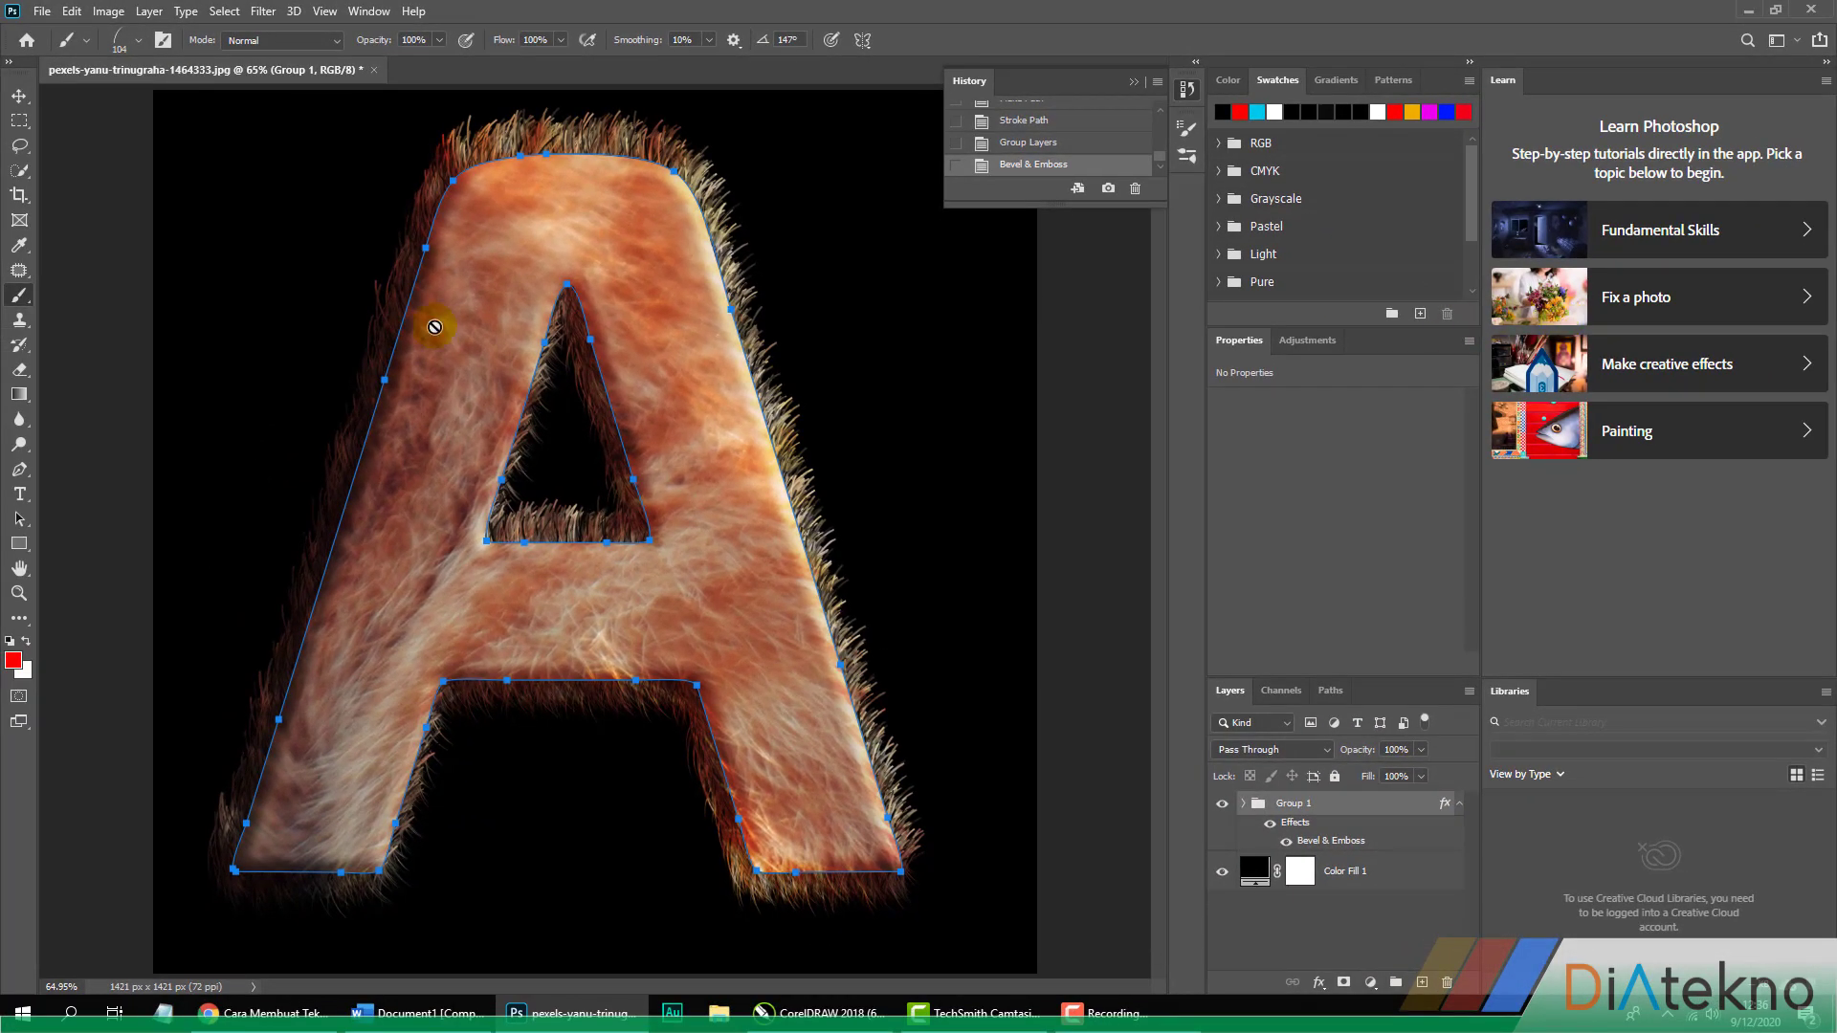
click(20, 98)
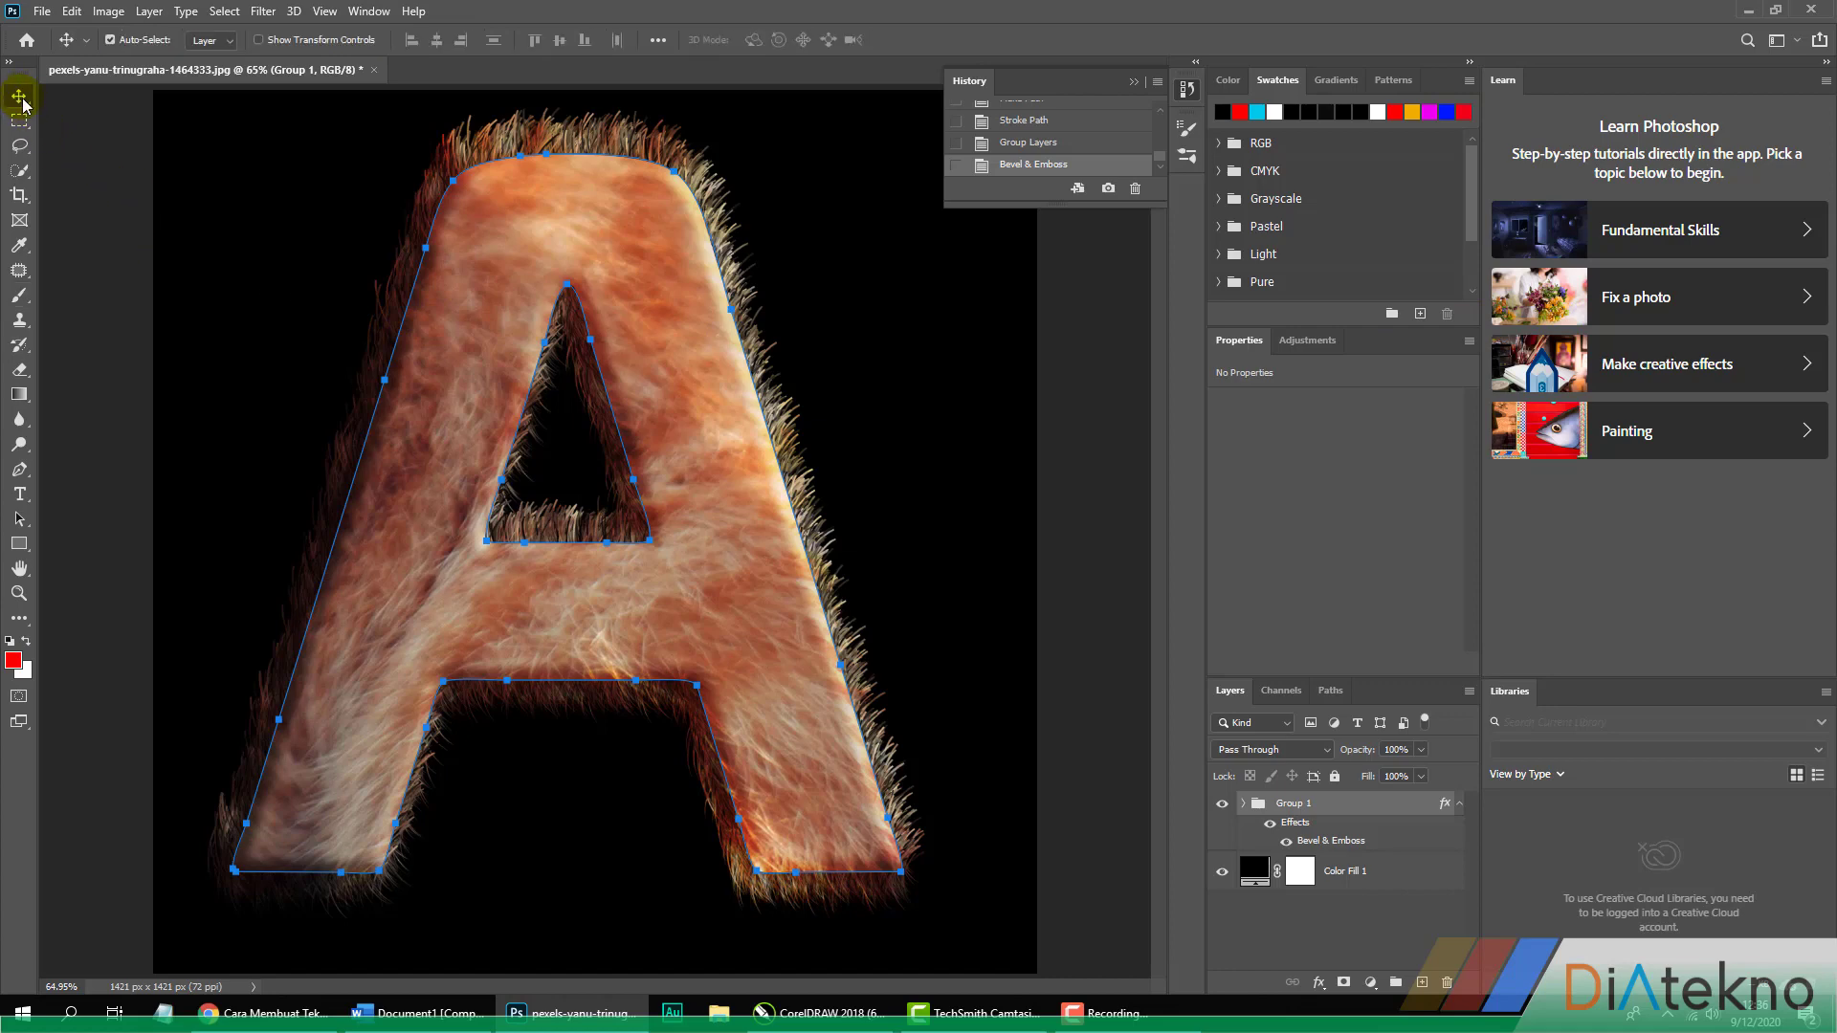
click(890, 381)
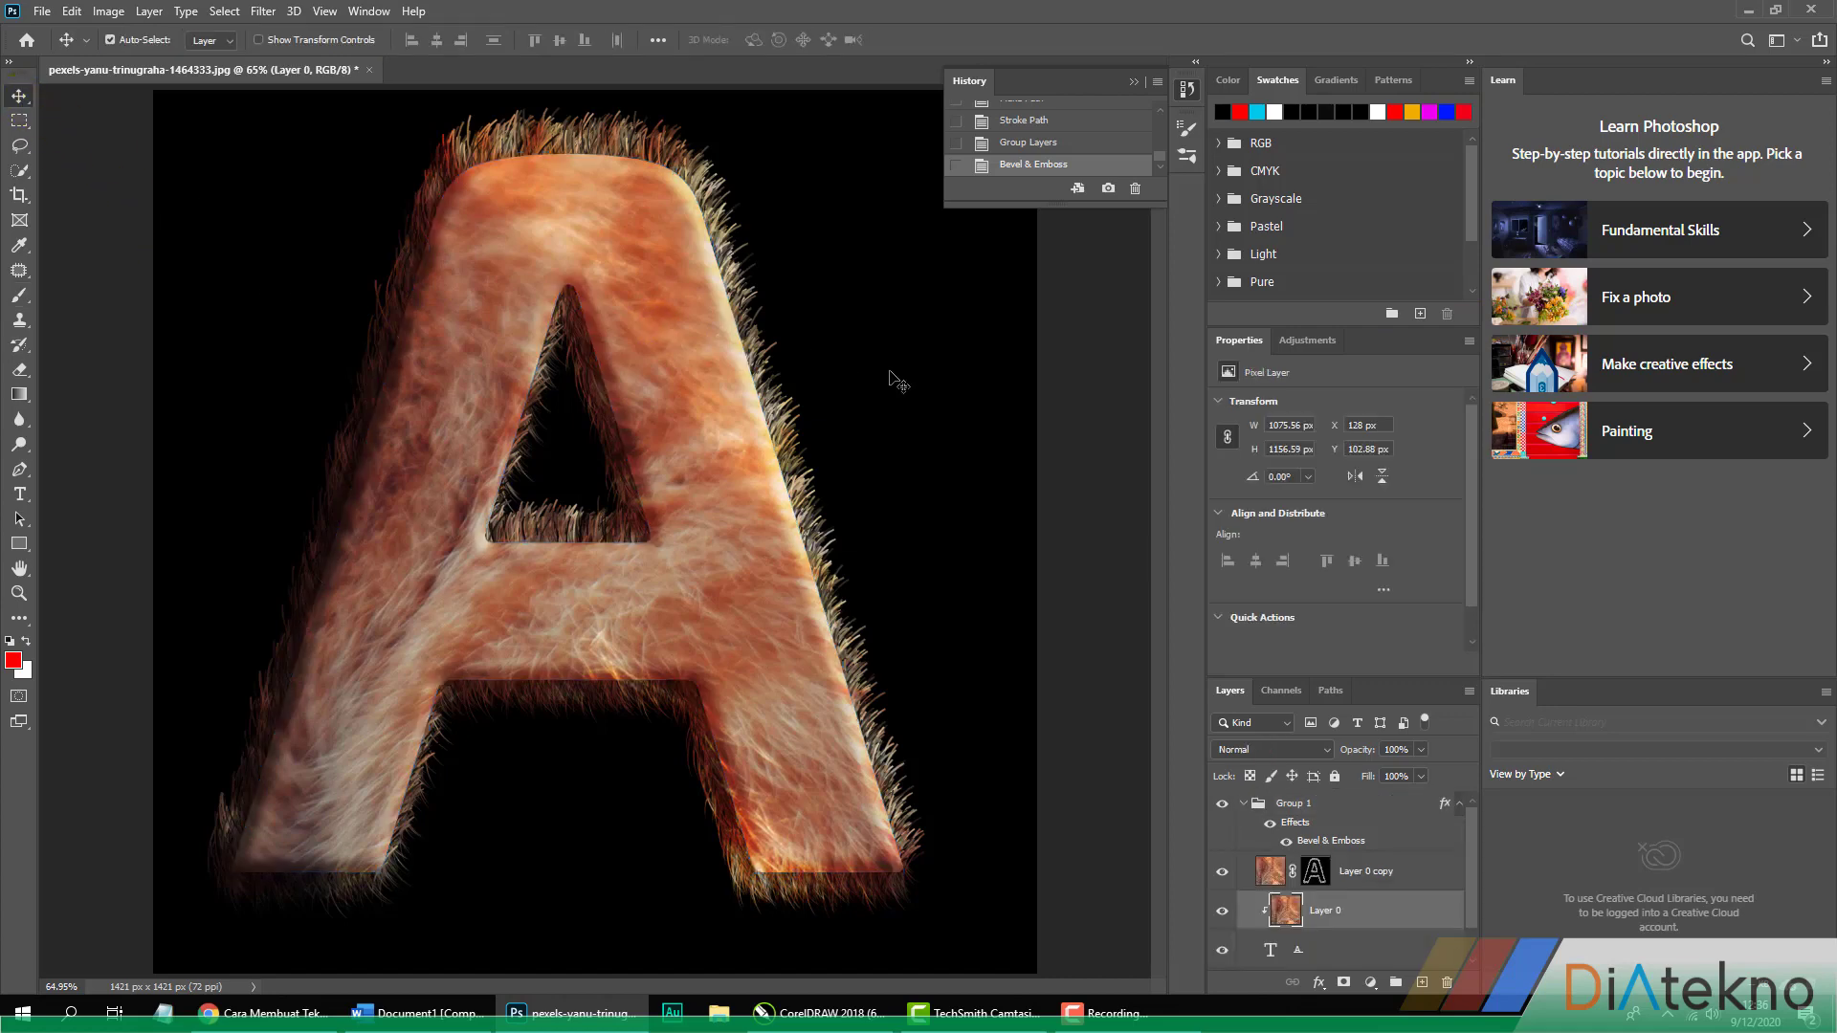